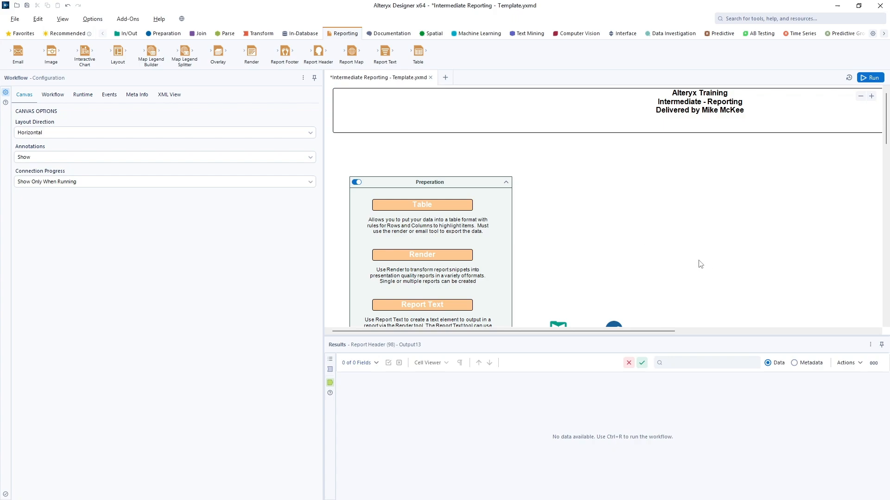
Step: Review the Alteryx Intermediate Training Reporting folder in File Explorer, including its workflow files and the Data Input and Data Output subfolders
scroll(700, 264, "down", 3)
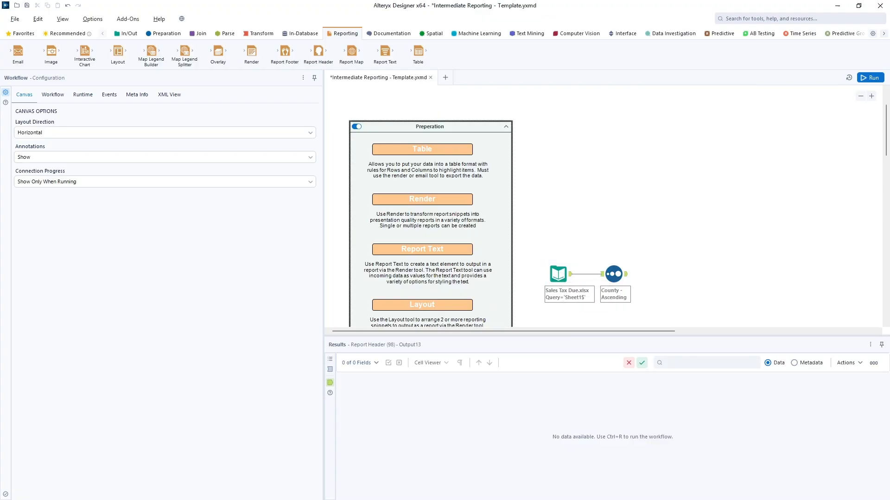
left_click_drag(0, 84, 493, 27)
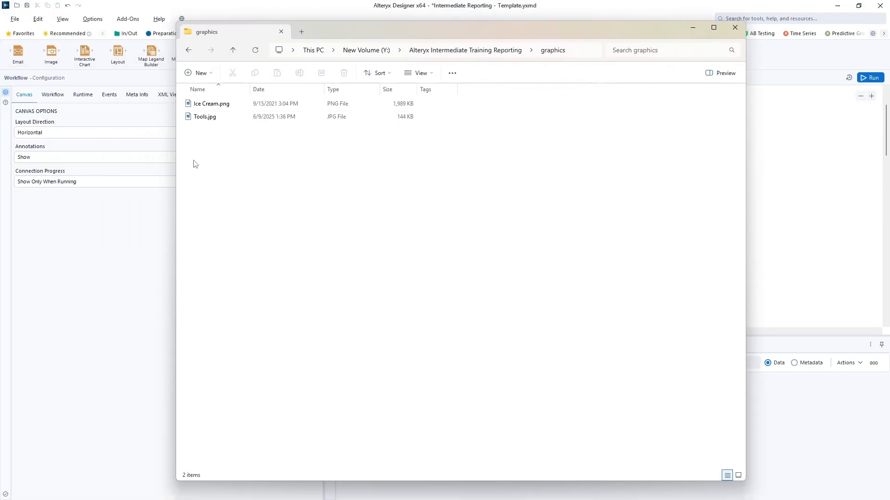
left_click(504, 51)
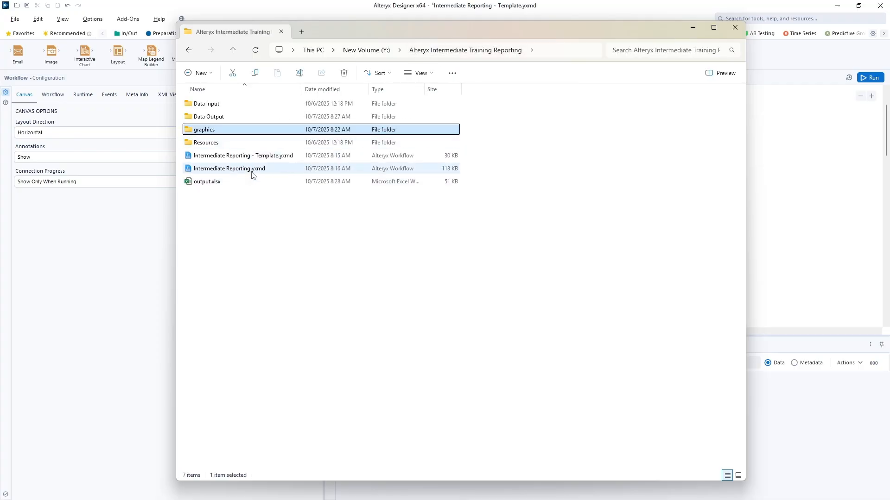
left_click(243, 156)
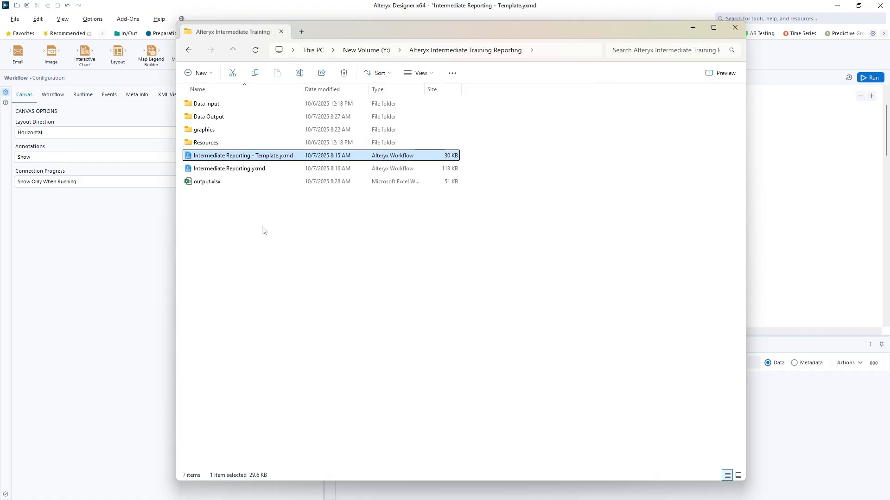
left_click(237, 170)
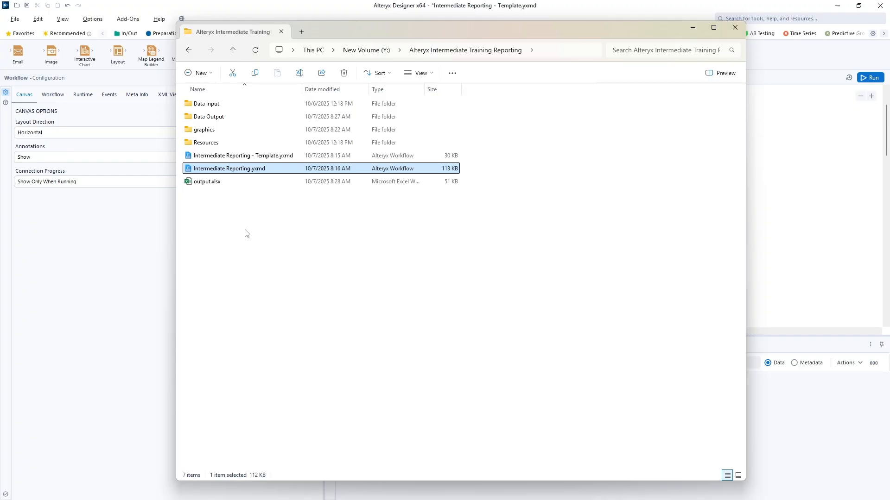
double_click(212, 105)
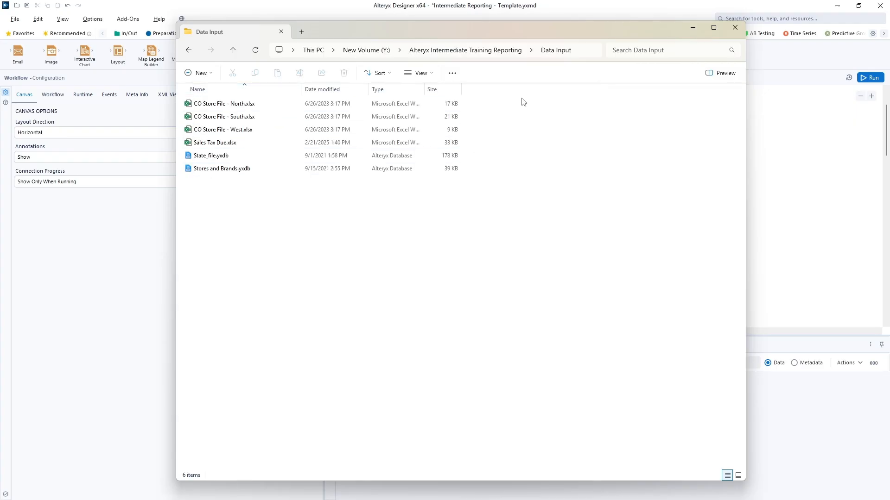
left_click(496, 51)
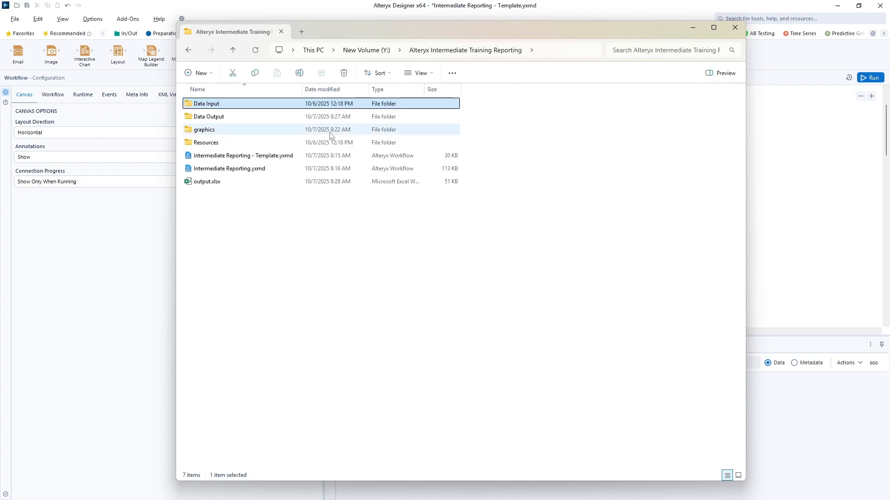
double_click(218, 119)
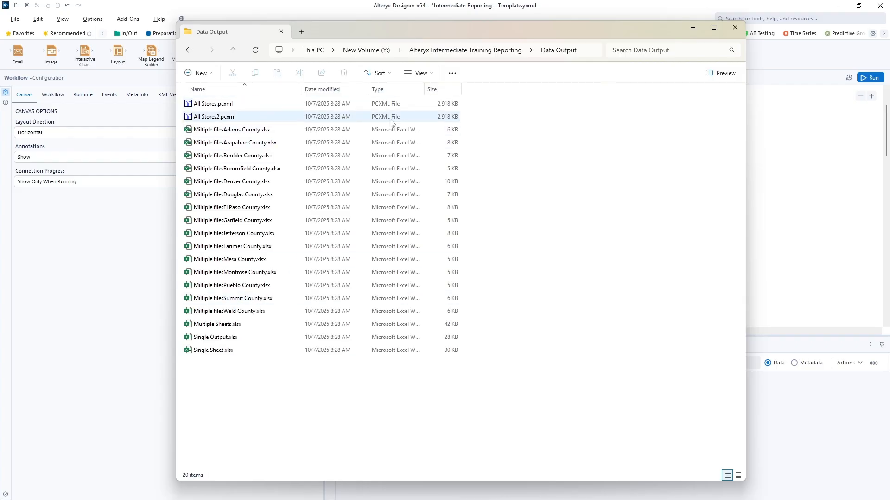
left_click(504, 54)
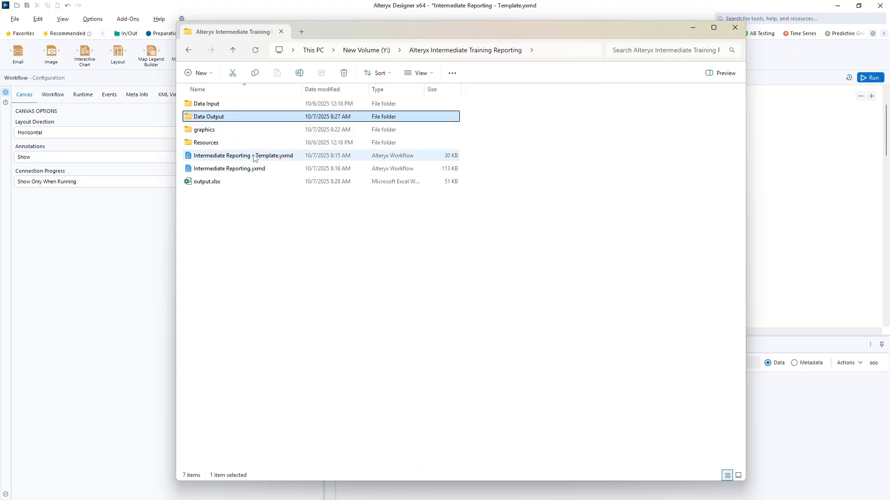
left_click_drag(479, 31, 0, 70)
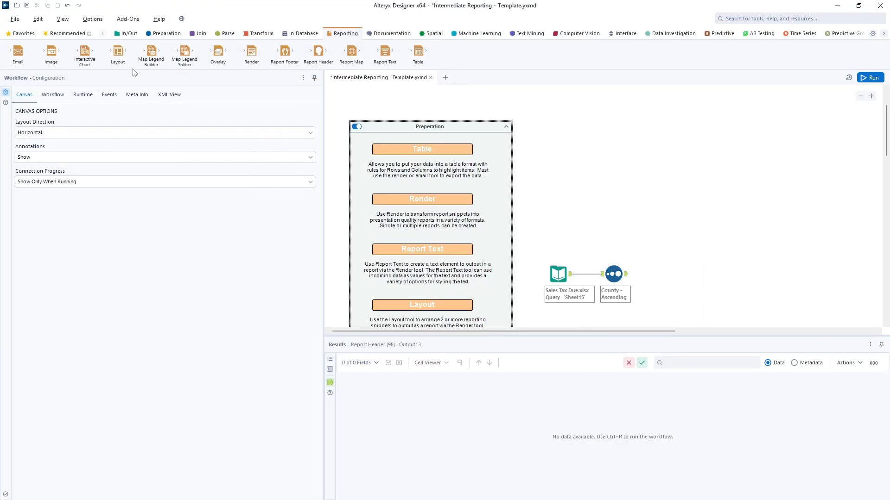
Step: Add a Table tool to the canvas above the Sort tool and connect the Sort tool's output to it
scroll(590, 150, "down", 1)
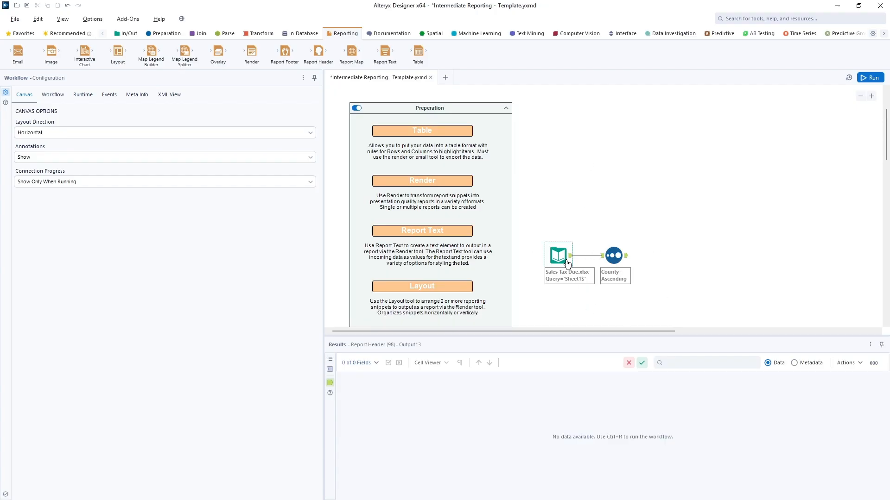
left_click(628, 259)
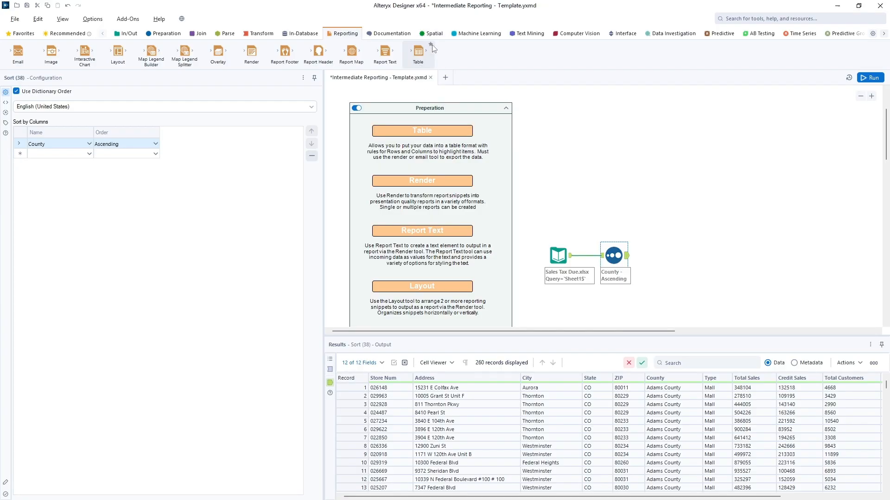
left_click_drag(419, 52, 670, 158)
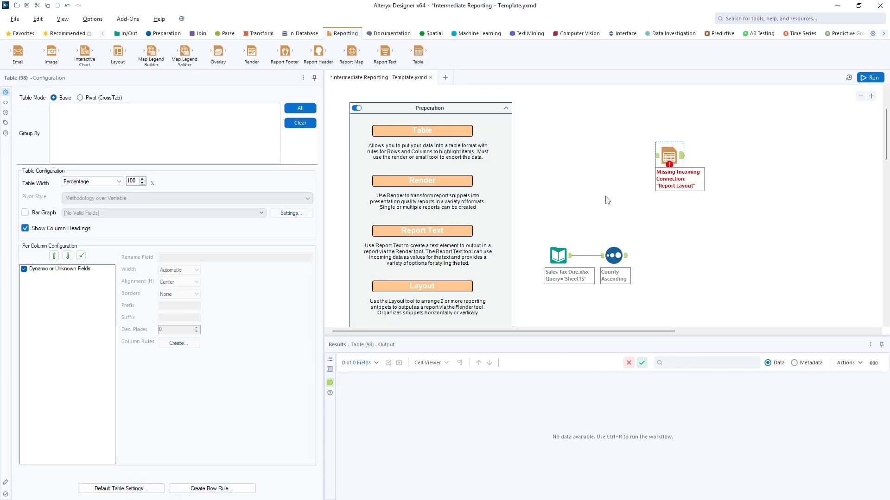
left_click_drag(626, 255, 674, 141)
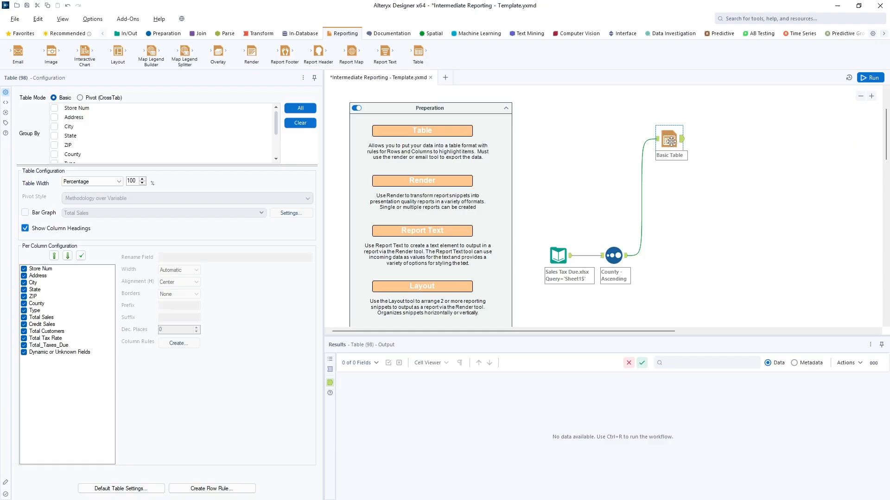
Step: Run the workflow and compare the Table tool's input data with its output
left_click(862, 77)
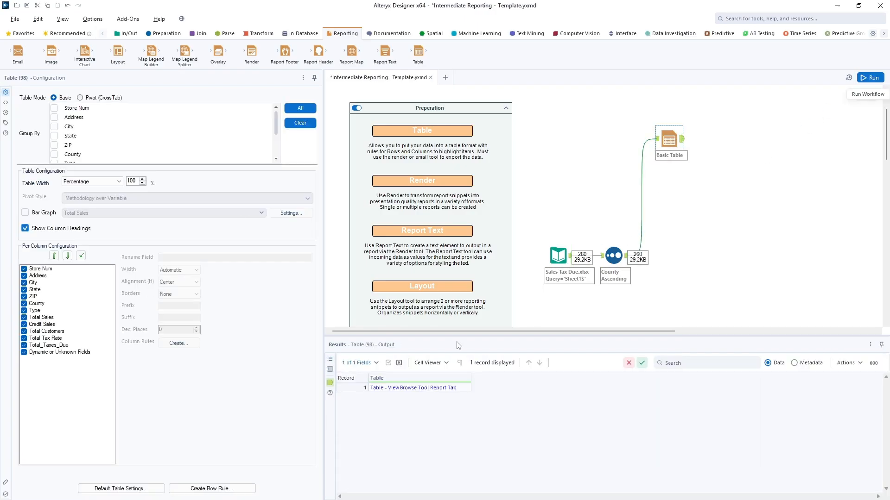
left_click(330, 369)
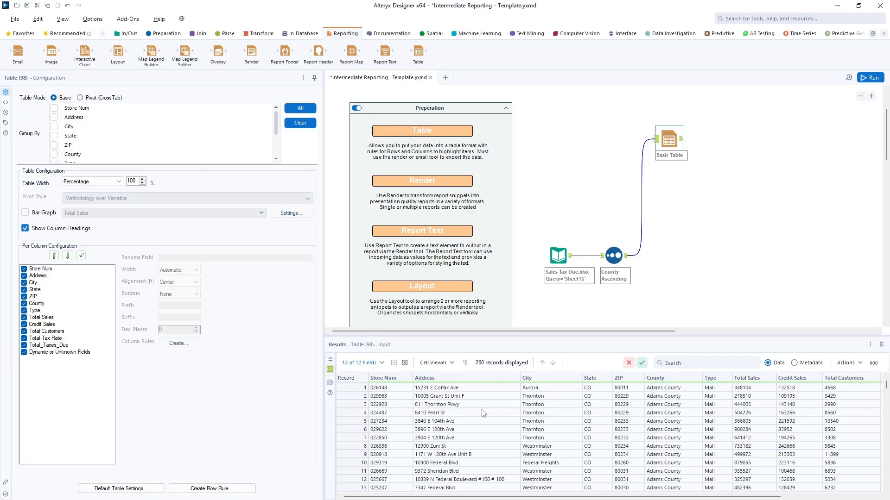
left_click(329, 383)
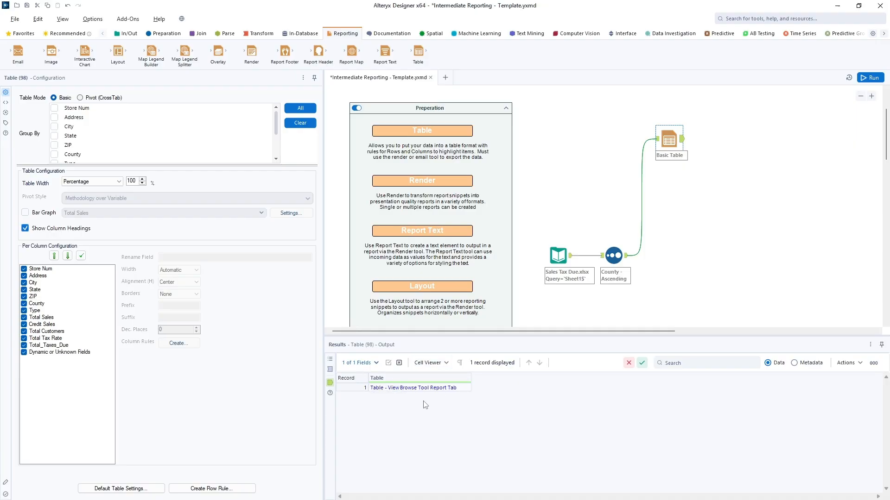
Step: Add a Browse tool after the Table tool, place it above the Table tool, and run the workflow
right_click(670, 141)
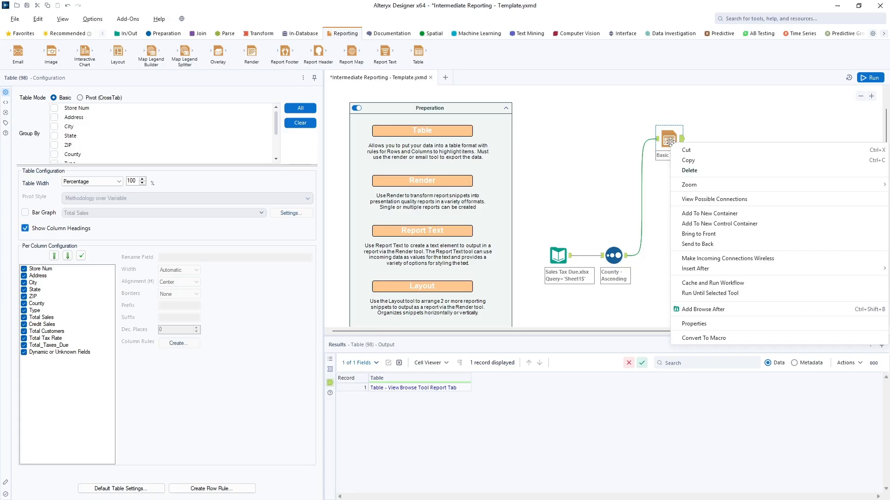
left_click(703, 309)
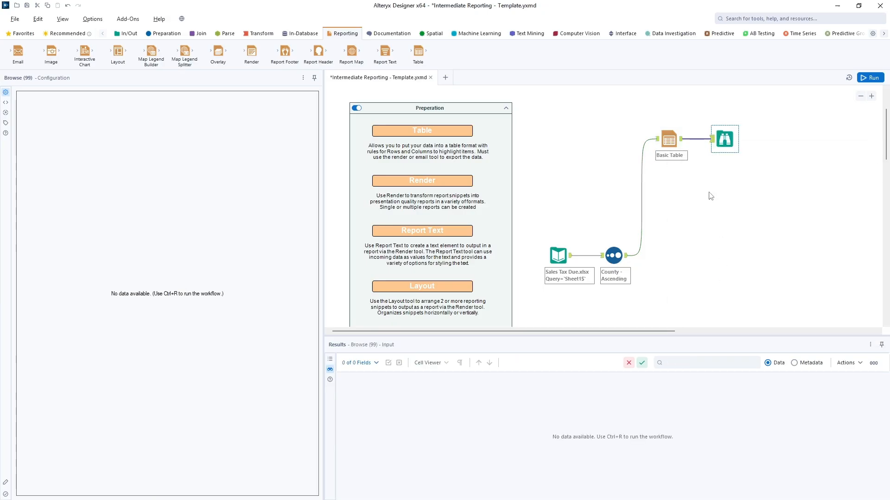
left_click_drag(724, 141, 713, 102)
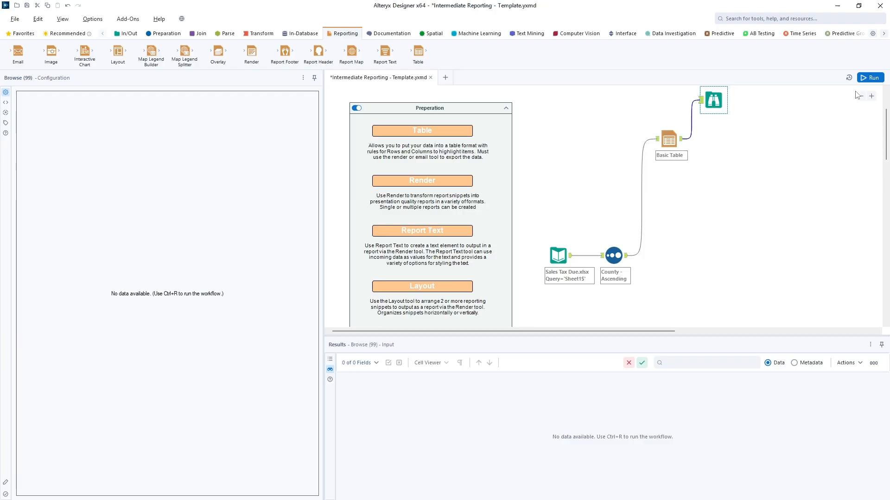
left_click(870, 77)
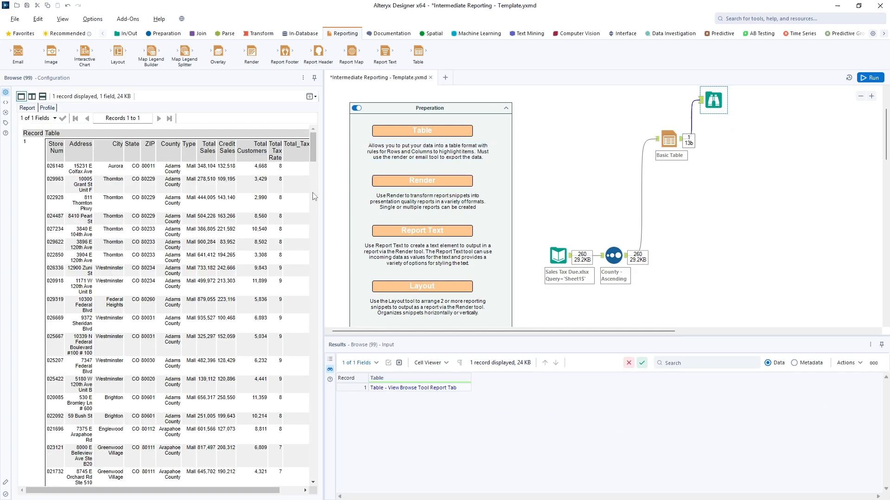
Step: Examine the full table report in the Browse tool's configuration from the first store row to the last
left_click_drag(326, 194, 437, 199)
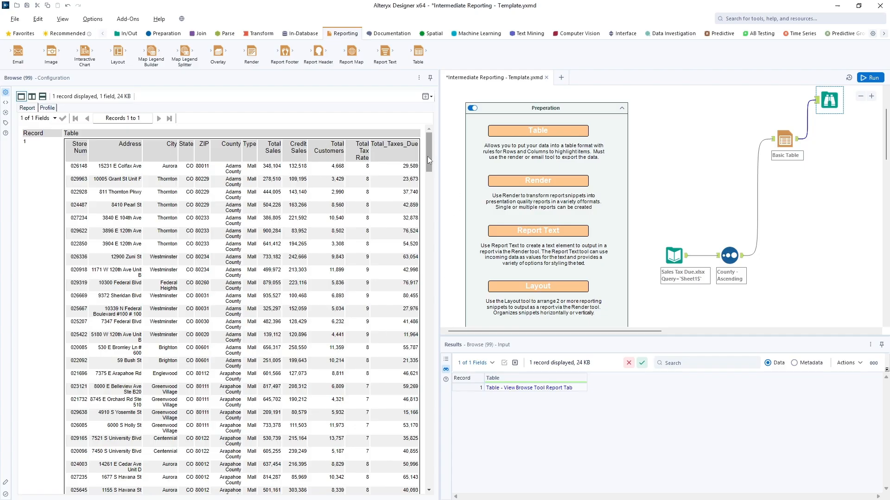
left_click_drag(427, 156, 429, 482)
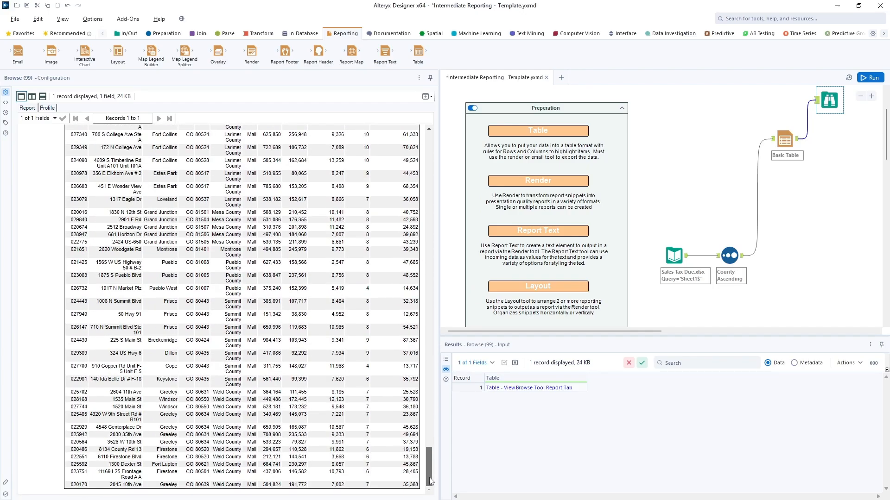
left_click_drag(430, 477, 431, 164)
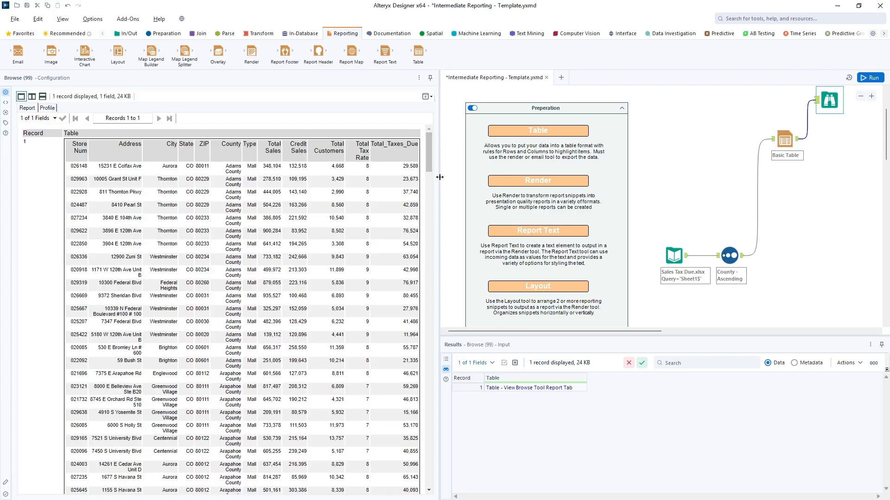
left_click_drag(317, 193, 238, 185)
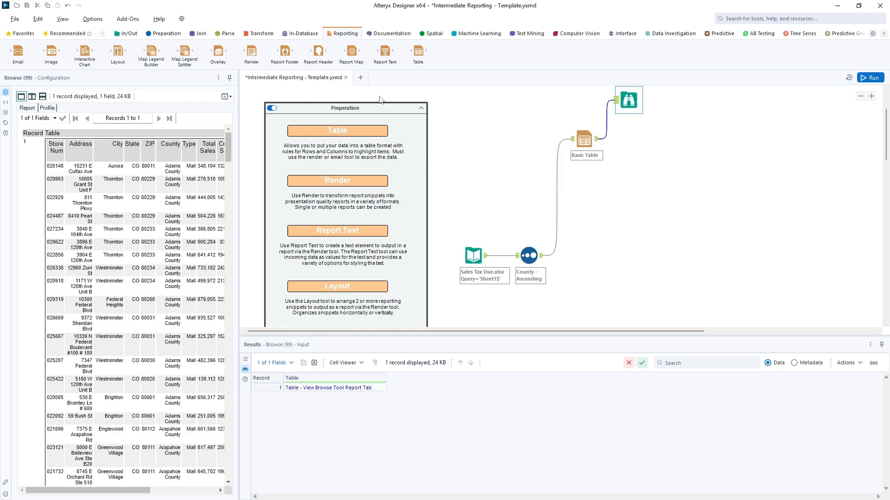
Step: Add a Render tool connected to the Table tool's output and set its output mode to Temporary Excel 2007 Spreadsheet
left_click(587, 141)
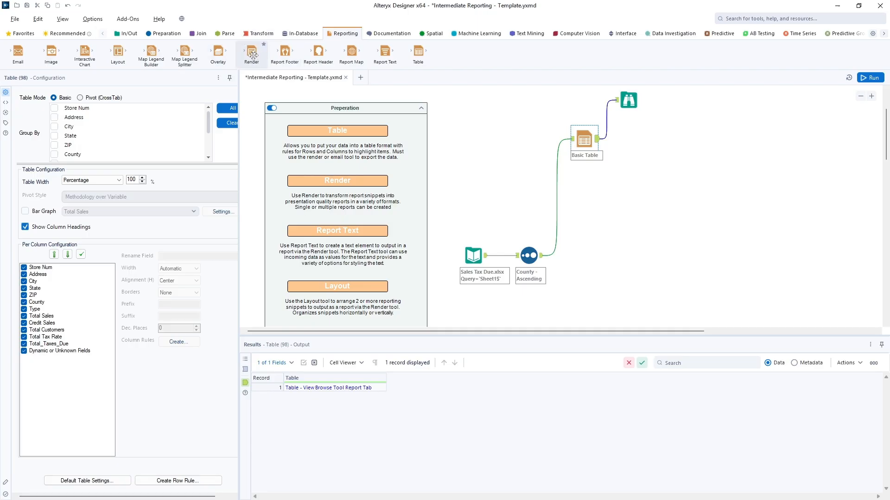
left_click_drag(252, 55, 647, 138)
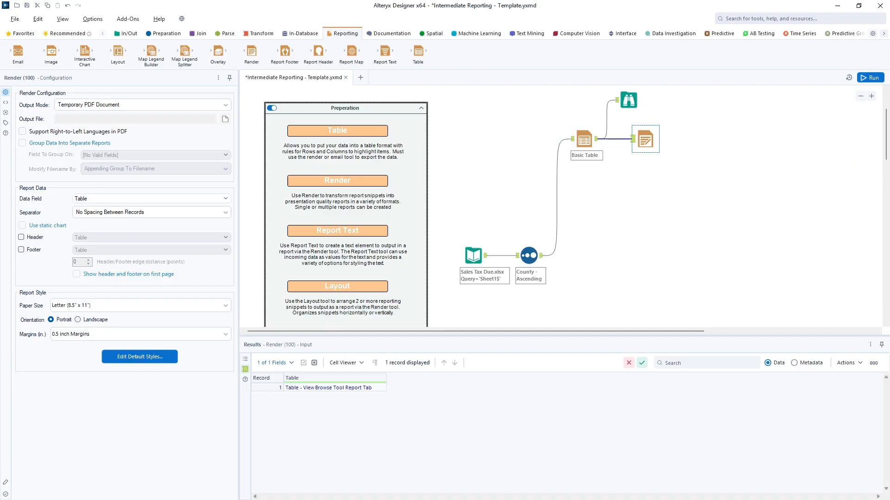
left_click(117, 106)
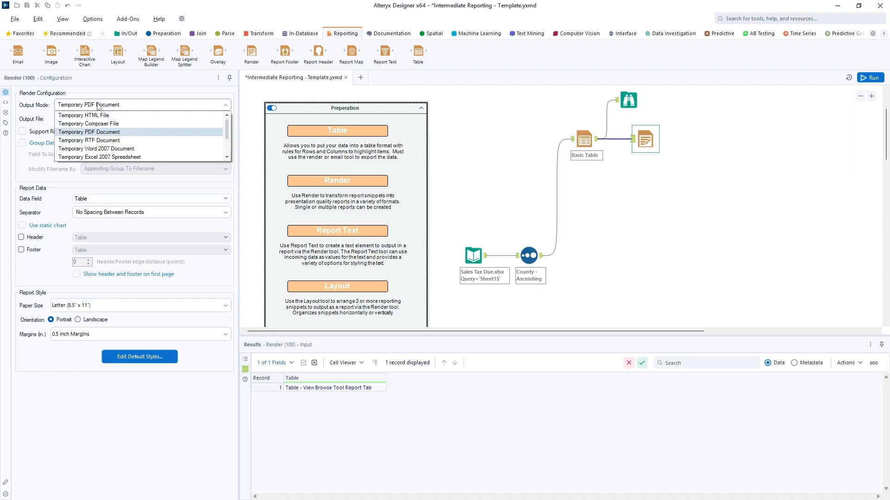
left_click(110, 157)
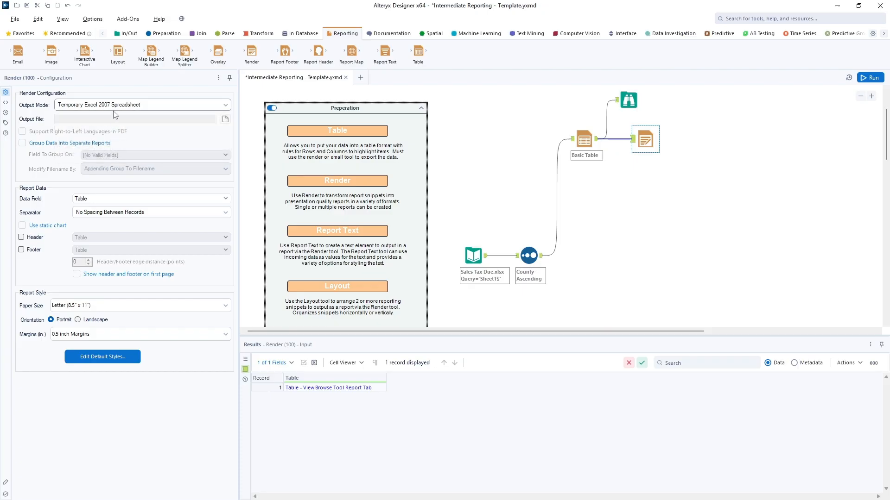
Step: Set the Render output mode to Choose a Specific Output File and check the available output file types without saving a file
left_click(163, 109)
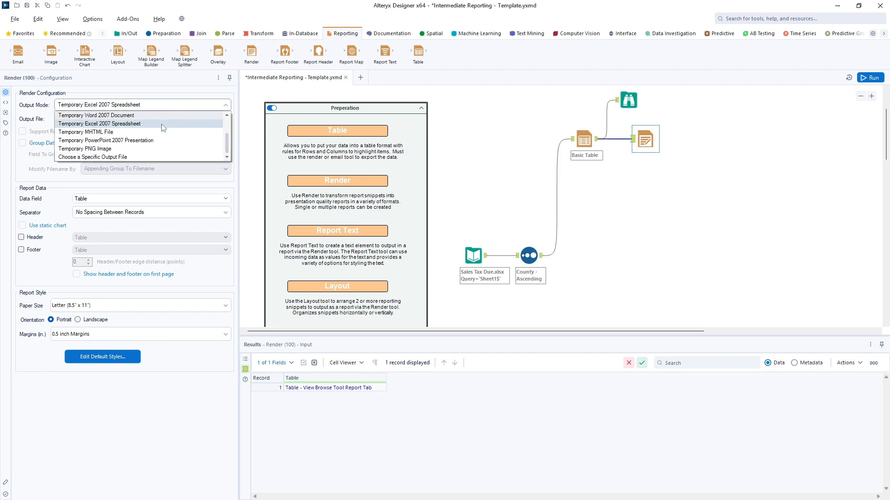
left_click(123, 157)
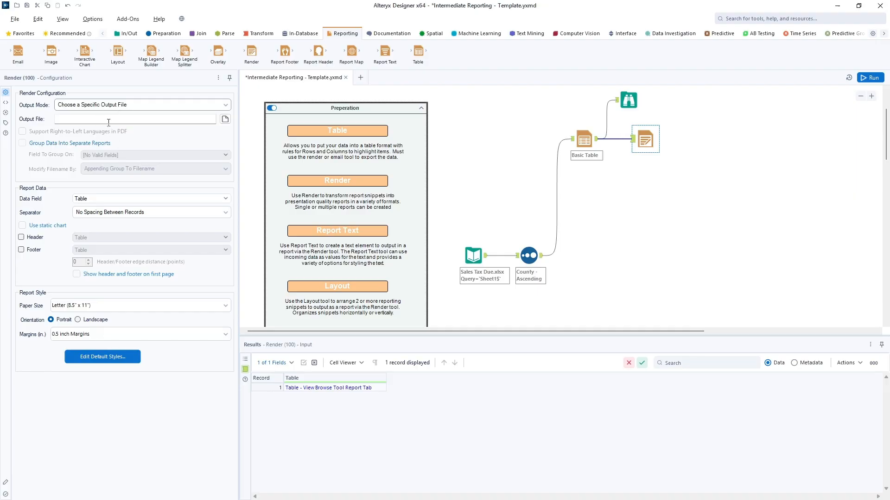
left_click(224, 119)
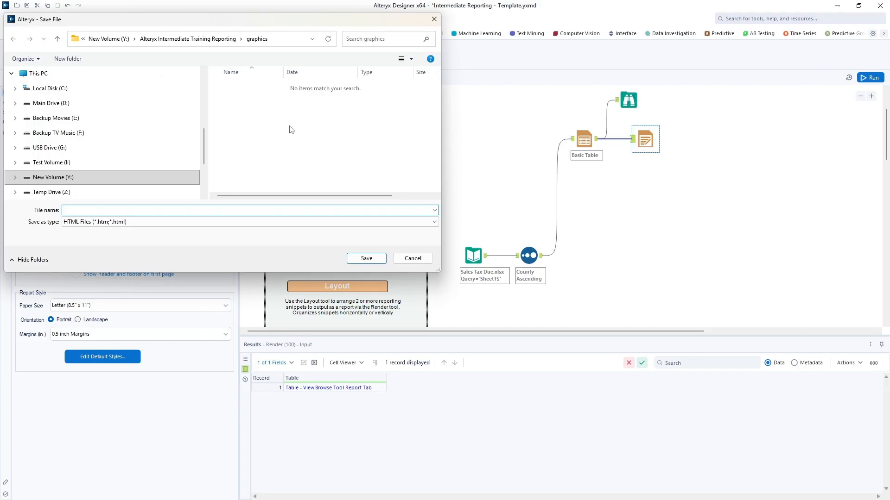
left_click(264, 221)
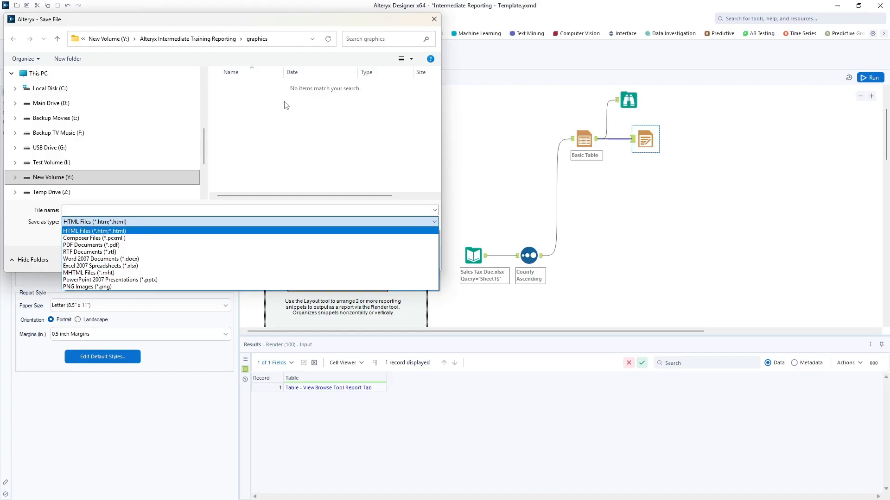
left_click(280, 130)
left_click(407, 259)
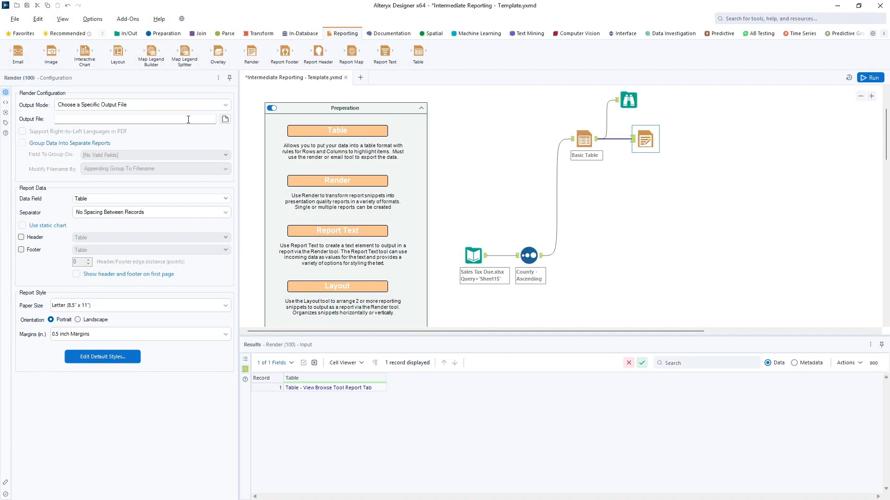
Step: Set the Render output mode to Temporary Excel 2007 Spreadsheet and review its data field and default text style without changing them
left_click(170, 106)
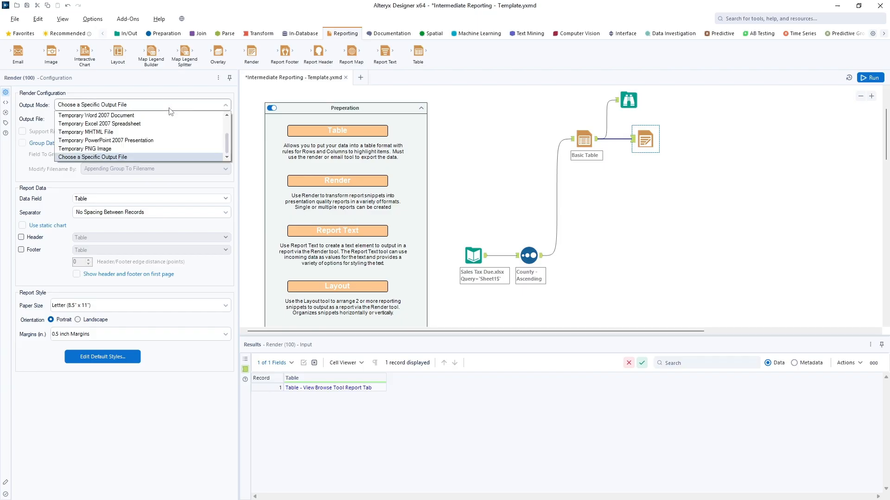
left_click(139, 124)
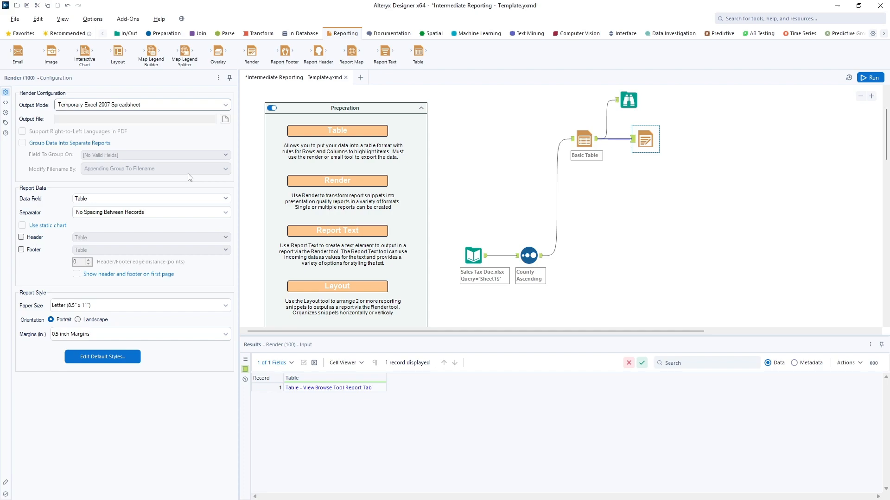
left_click(84, 200)
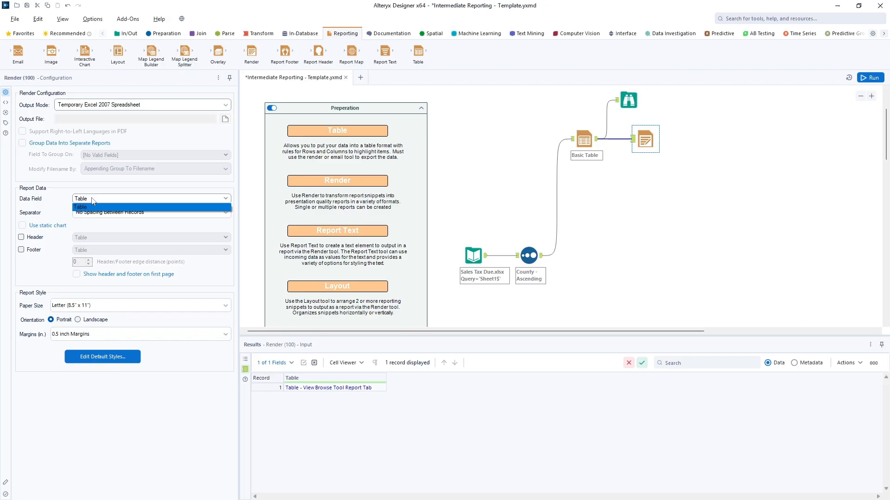
left_click(92, 200)
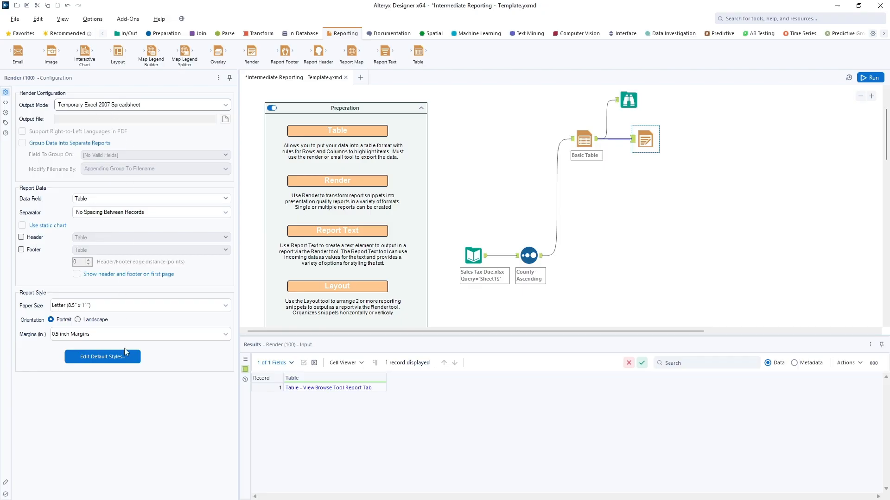
left_click(102, 361)
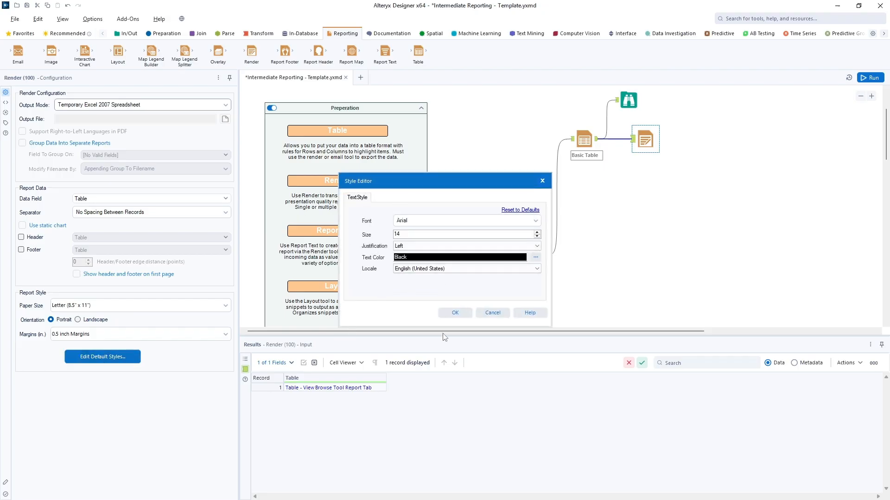
left_click(489, 313)
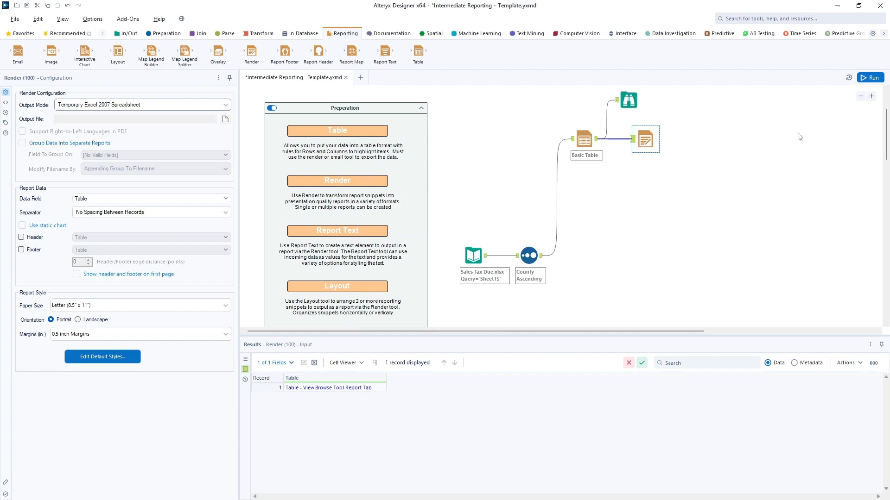
Step: Run the workflow and open the rendered Excel file from the Render tool's result messages
left_click(870, 78)
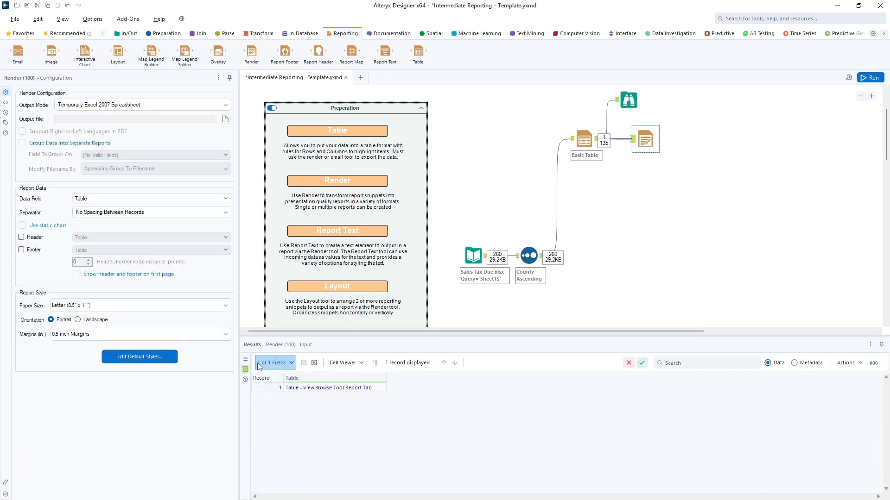
left_click(245, 360)
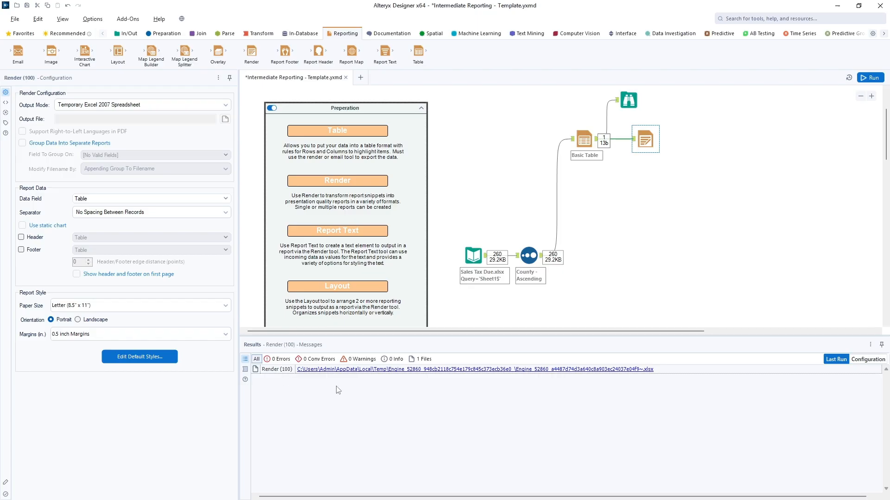
left_click(438, 375)
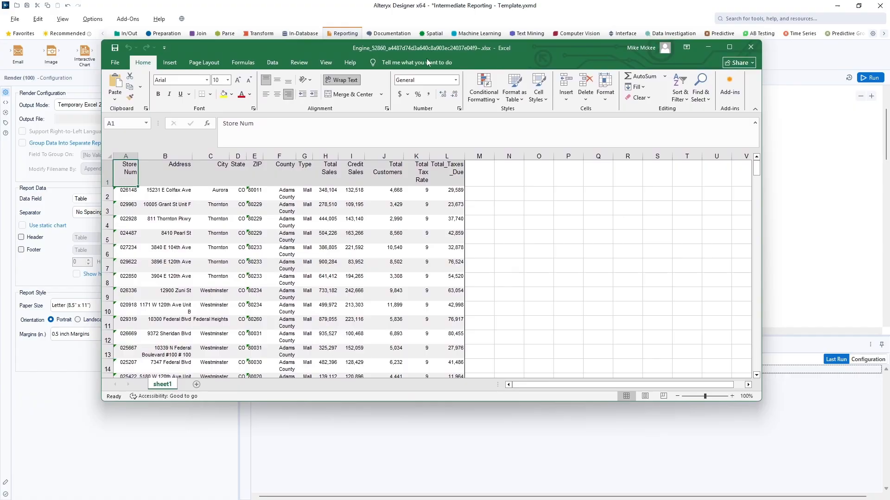
Step: Look through the store rows in the rendered Excel spreadsheet, return to its header row, and close the file
scroll(530, 260, "down", 9)
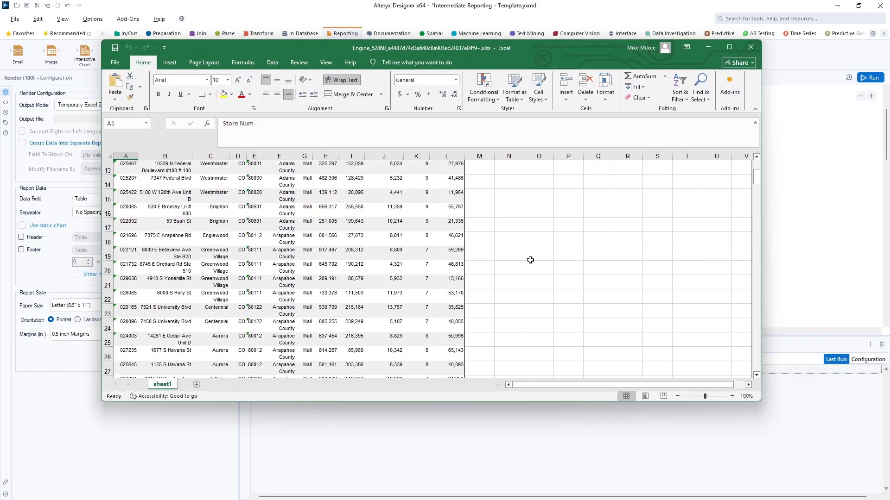
scroll(530, 260, "down", 20)
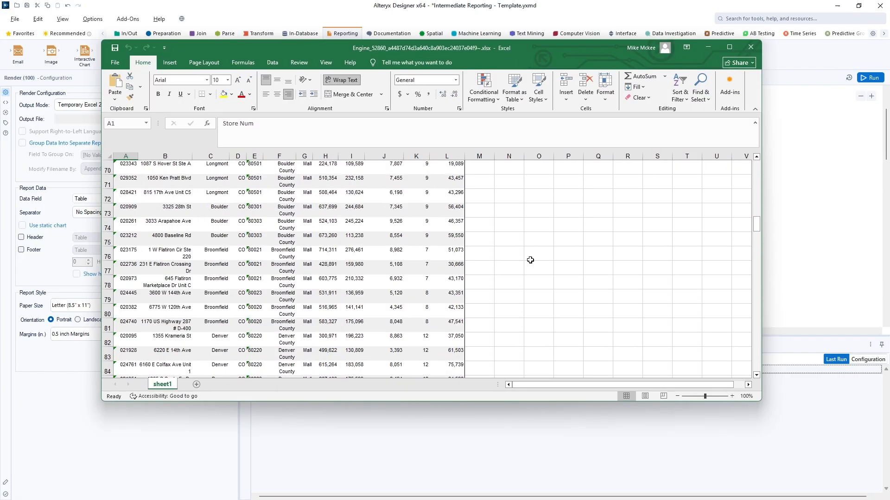
scroll(530, 260, "up", 20)
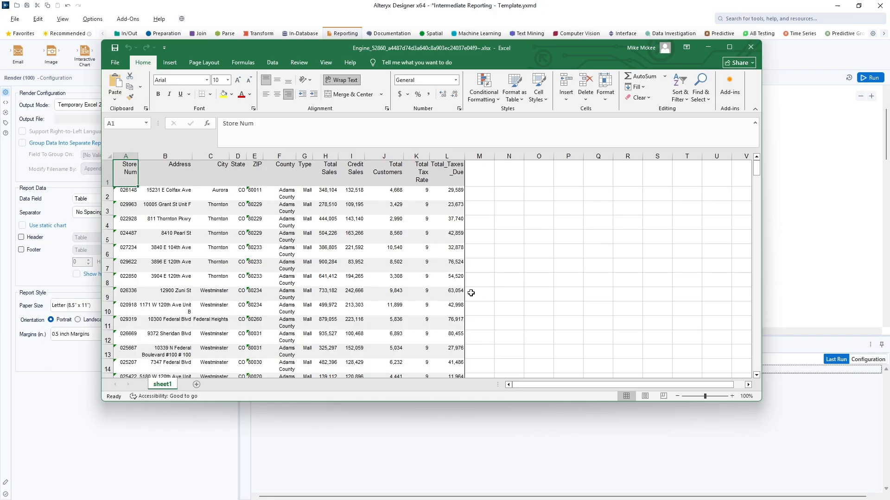
left_click(750, 47)
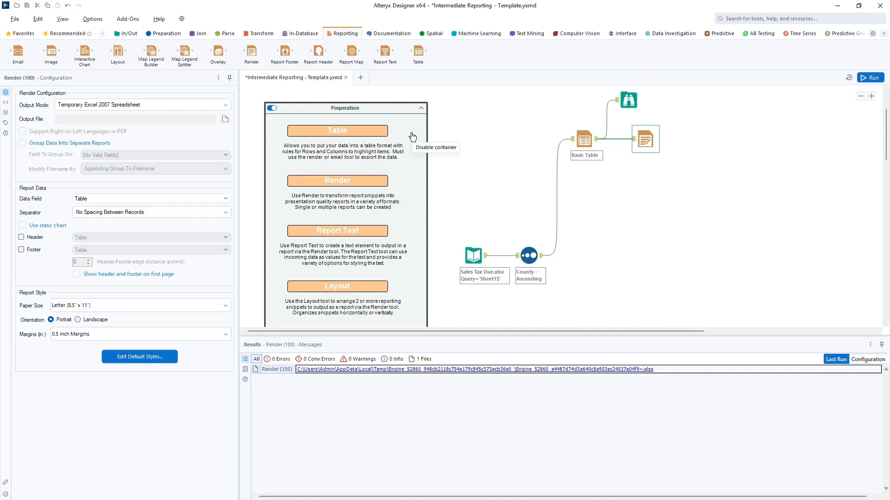
Step: Add a second Table tool fed by the Sort tool, group it by County, and run the workflow to check its output
left_click_drag(418, 53, 589, 199)
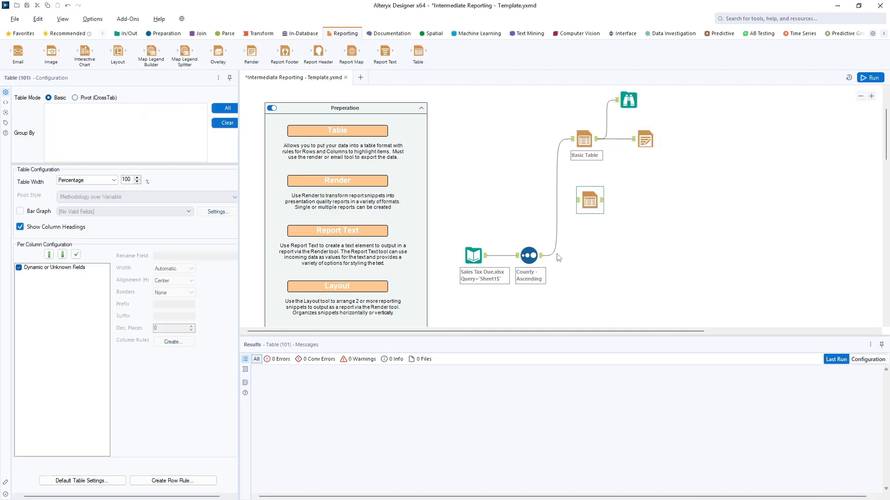
left_click_drag(541, 256, 583, 201)
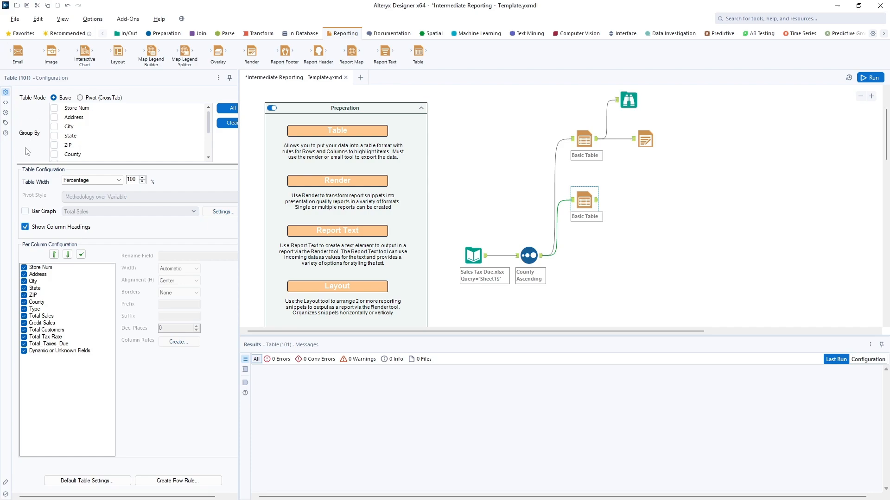
left_click(54, 154)
left_click(871, 79)
left_click(597, 200)
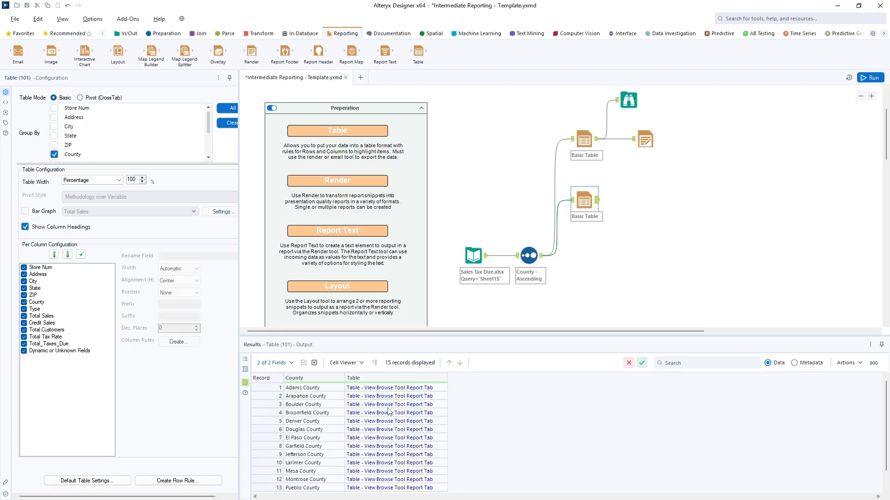
Step: Add a Browse tool after the county-grouped Table tool and run the workflow
right_click(582, 202)
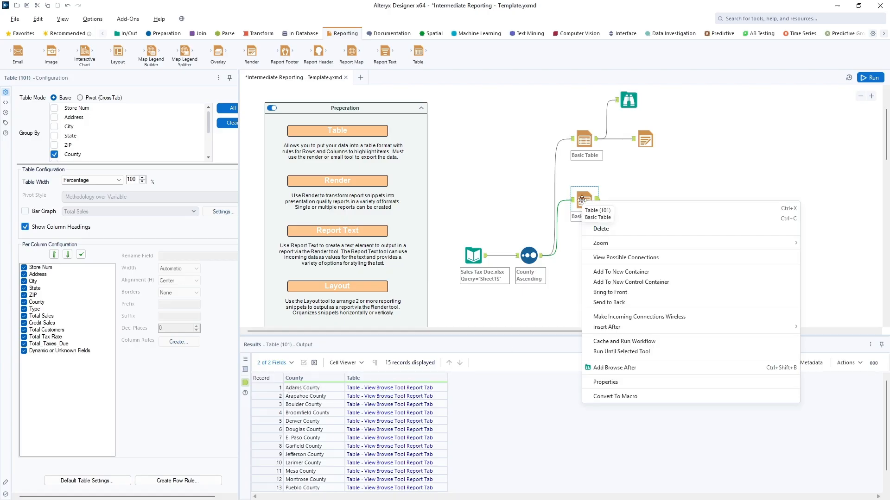
left_click(611, 367)
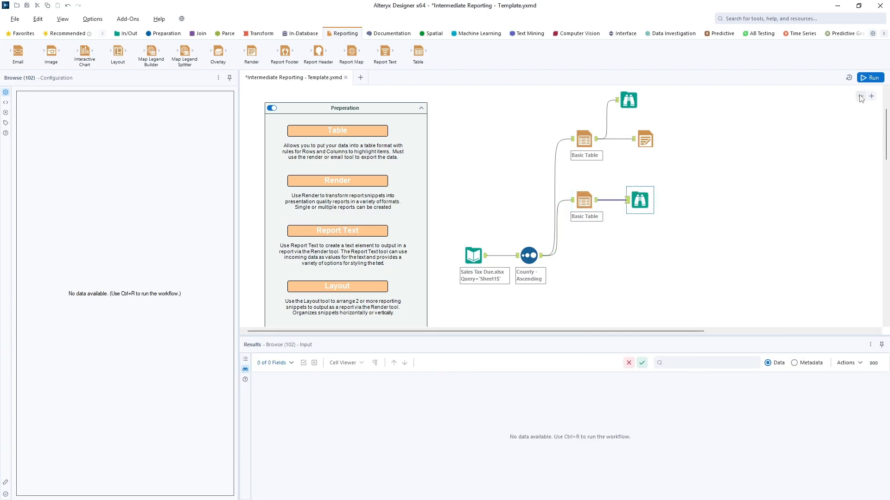
key("ctrl+r")
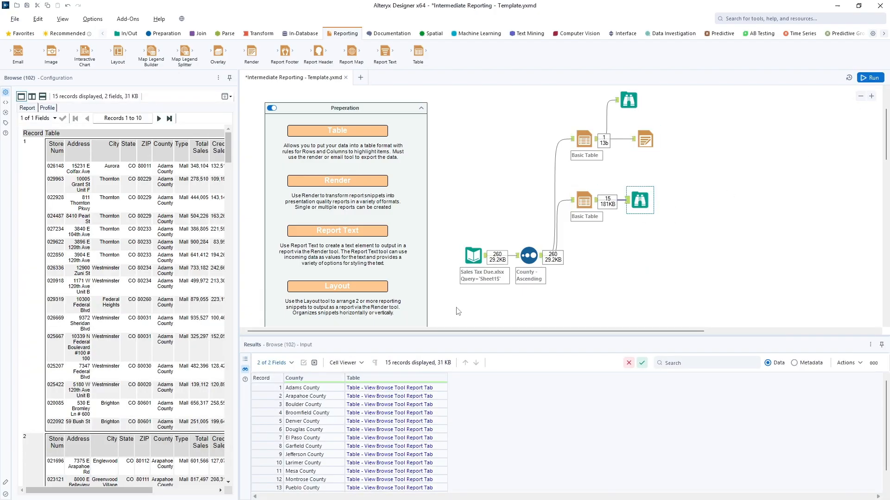
Step: Examine the separate county tables in the Browse report, covering both pages of records, and the list of counties in the results
left_click(315, 389)
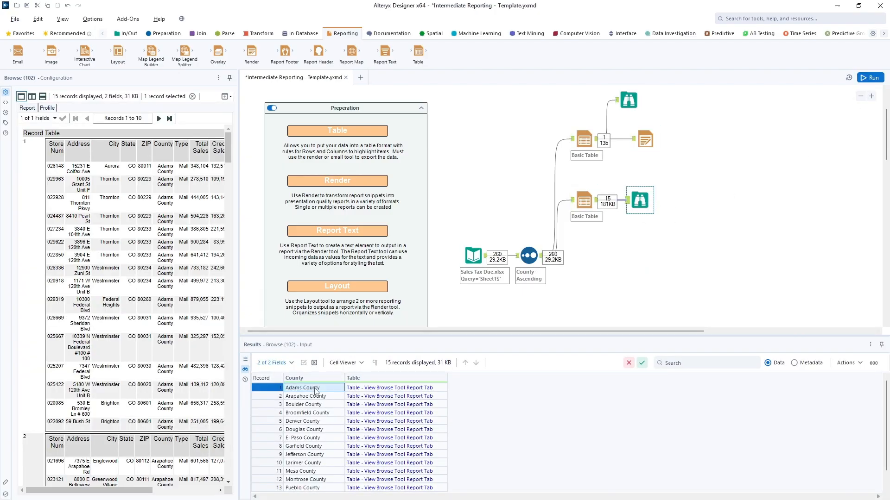
left_click(314, 397)
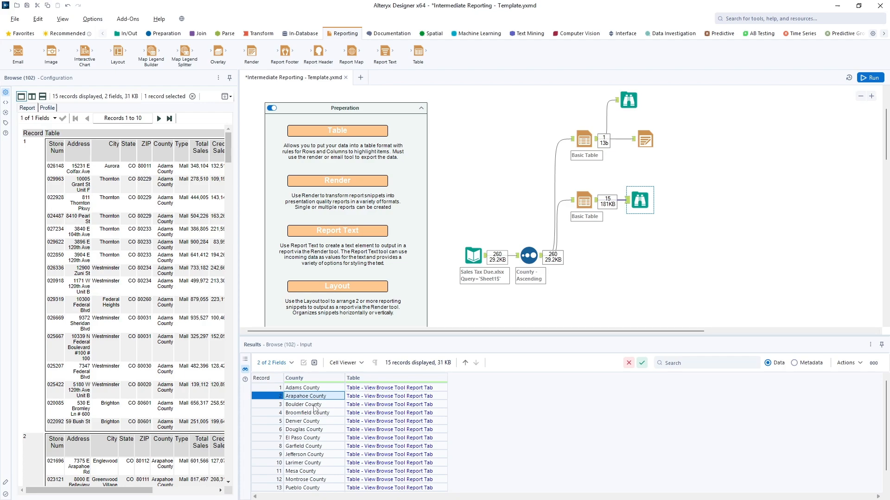
left_click(315, 405)
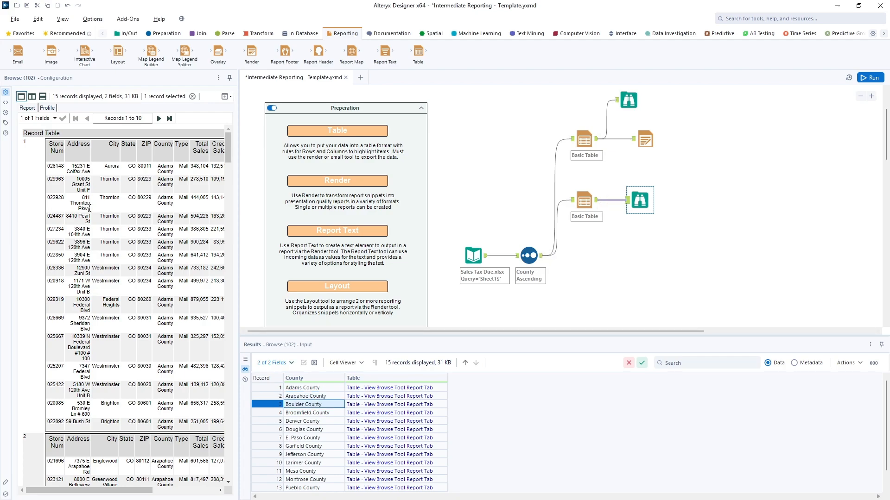
mouse_move(229, 152)
left_mouse_down()
mouse_move(218, 483)
mouse_move(229, 135)
left_mouse_up()
left_click(159, 119)
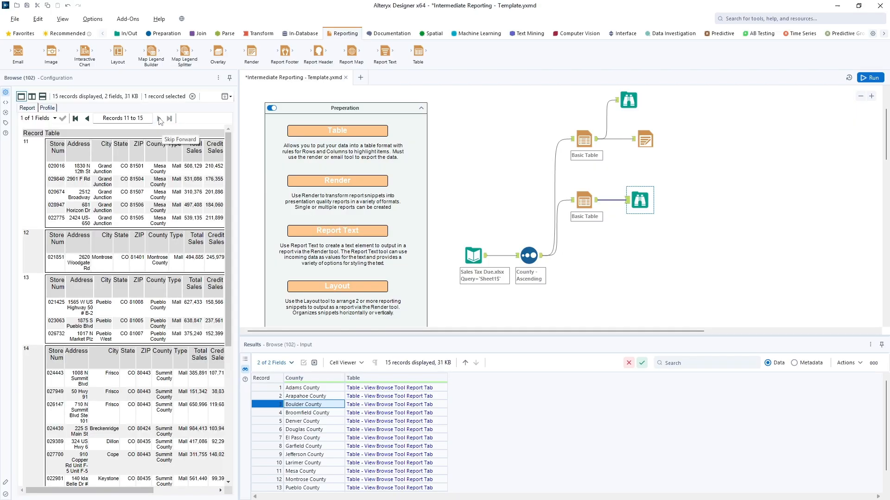
left_click(87, 119)
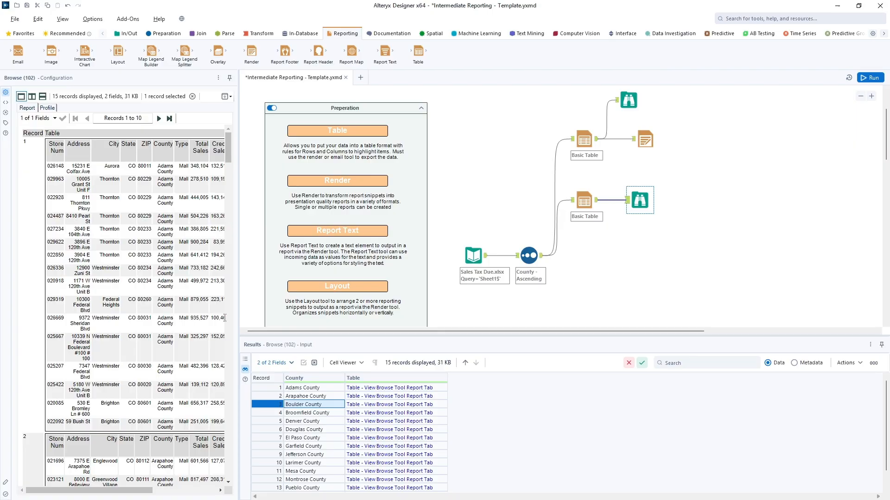
scroll(484, 446, "down", 1)
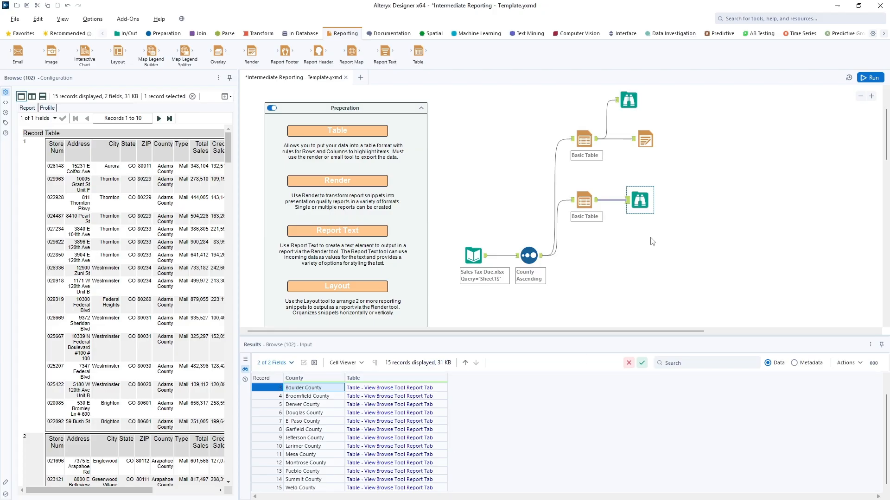
Step: Position the Browse tool above the county-grouped Table tool and add a Render tool connected to that Table tool's output
left_click_drag(639, 201, 639, 180)
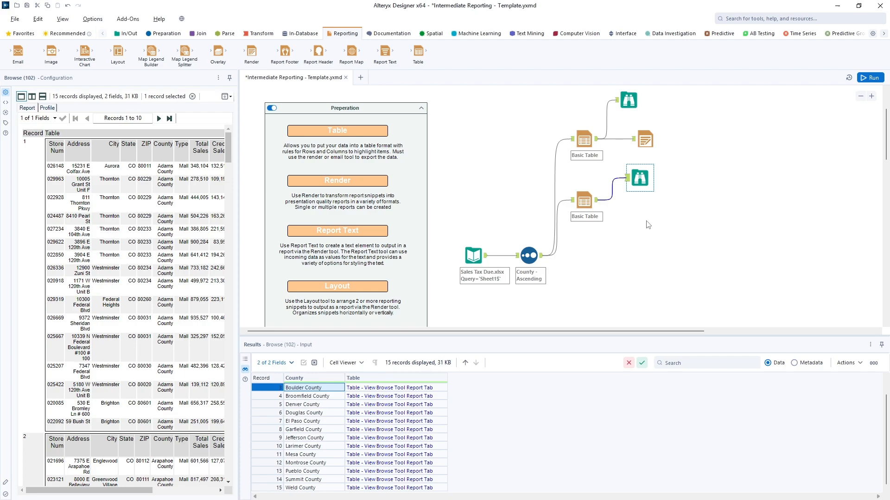
left_click(585, 208)
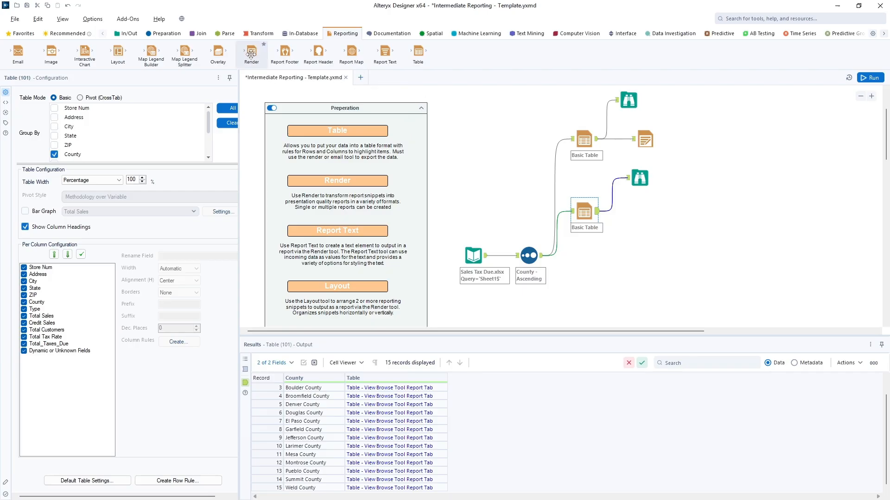
left_click_drag(251, 52, 651, 212)
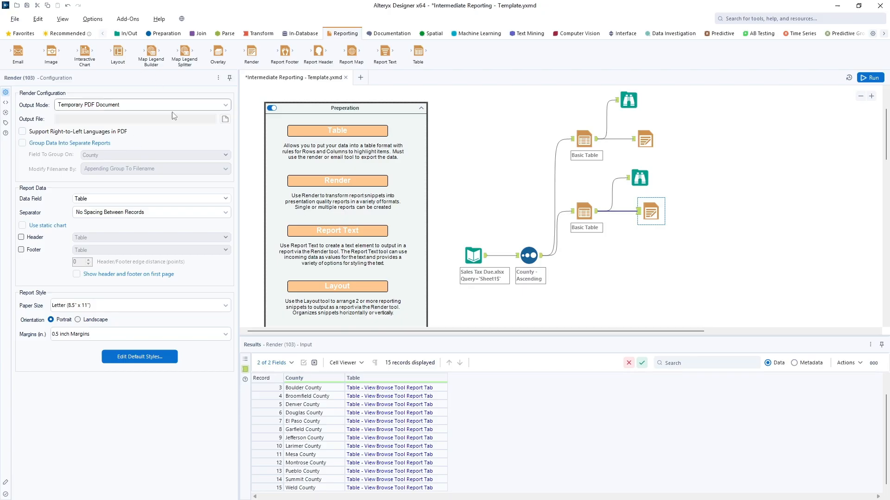
Step: Set the new Render tool's output mode to Choose a Specific Output File
left_click(226, 106)
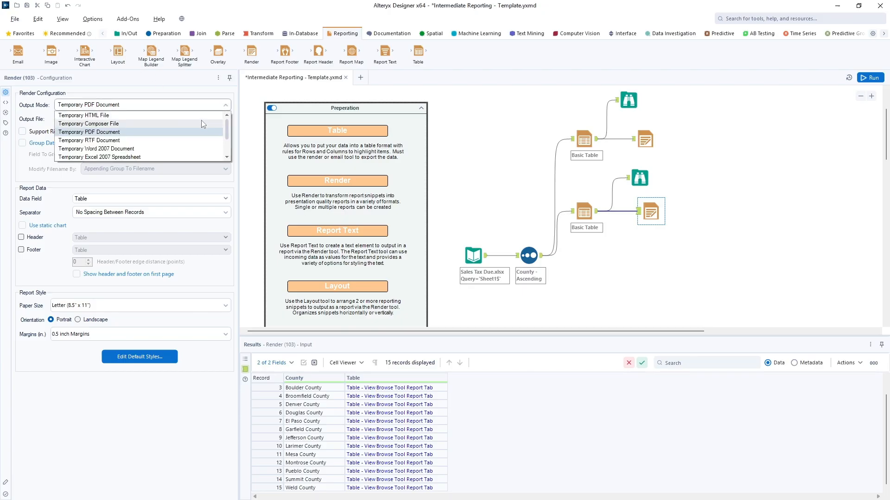
scroll(200, 135, "down", 2)
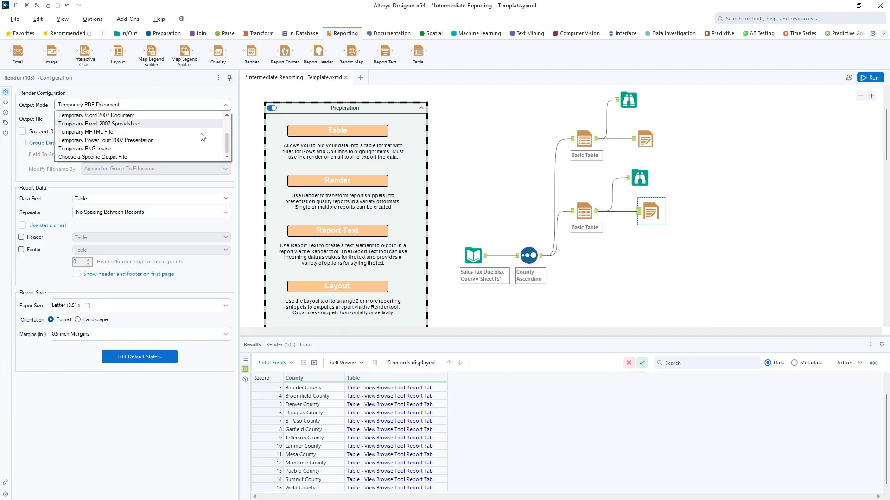
left_click(156, 157)
Step: Set the Render tool's output file to Single Sheet.xlsx in the Data Output folder as an Excel 2007 spreadsheet, replacing the existing file
left_click(149, 119)
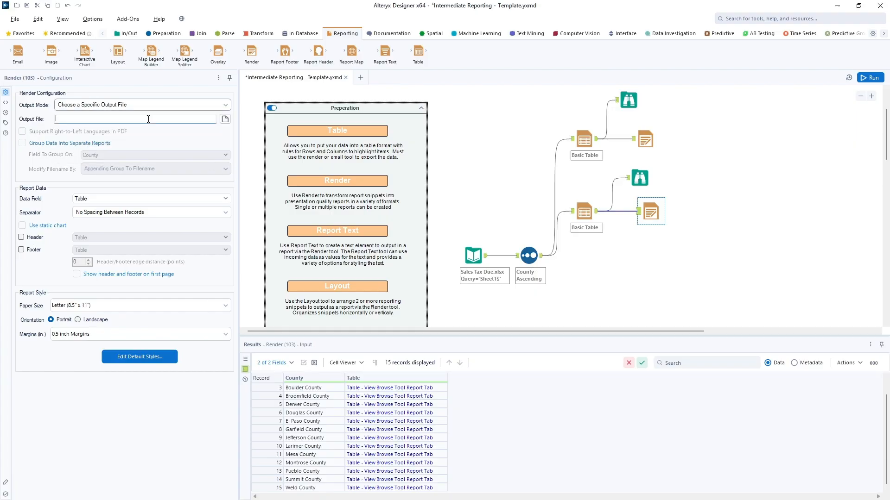
left_click(226, 119)
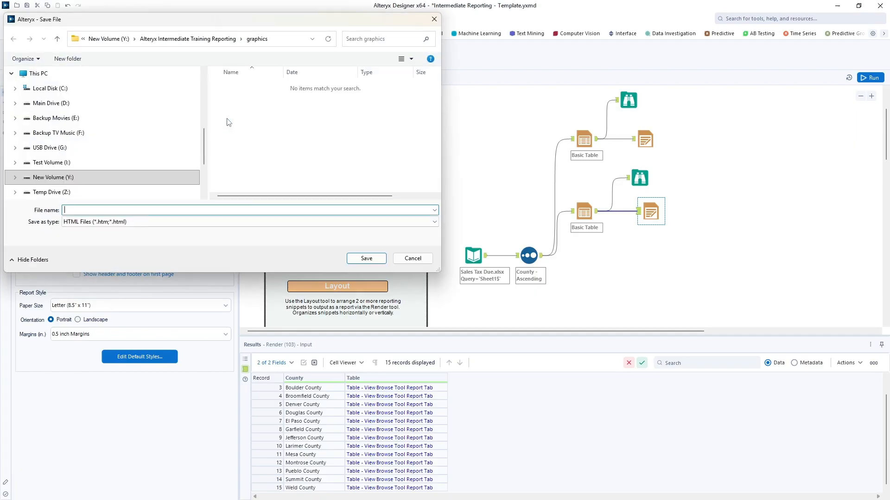
left_click(208, 39)
double_click(243, 100)
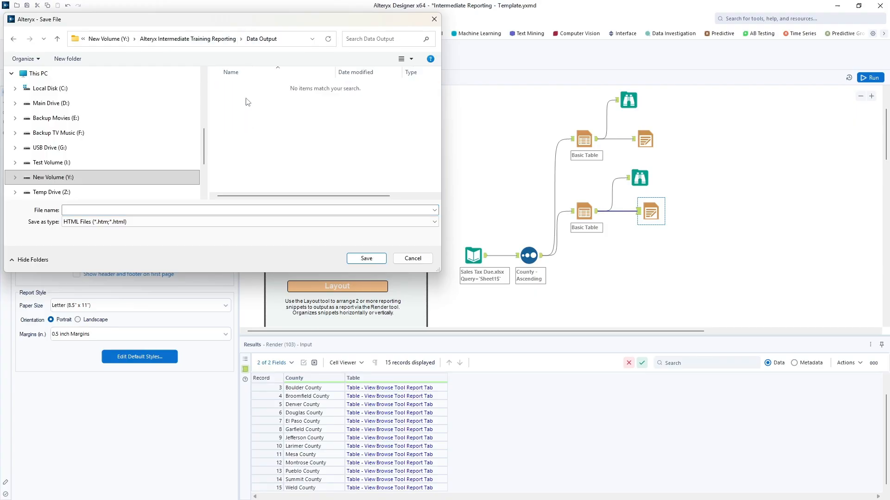
left_click(242, 210)
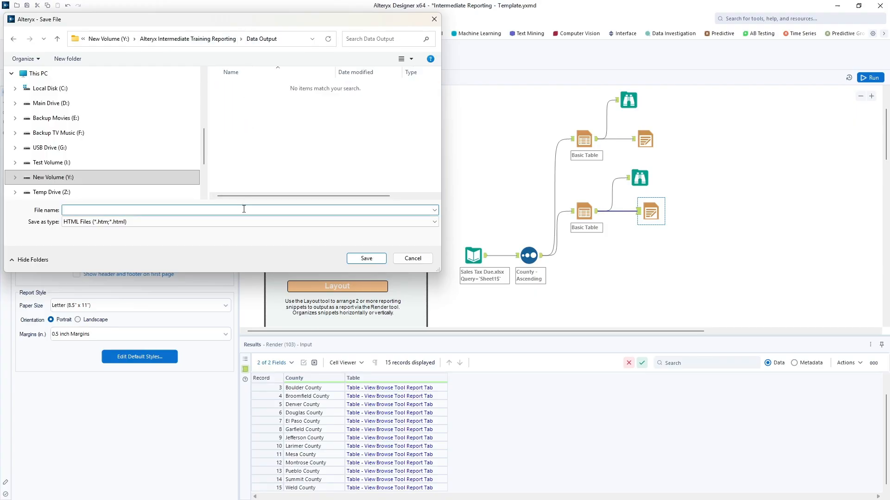
left_click(219, 223)
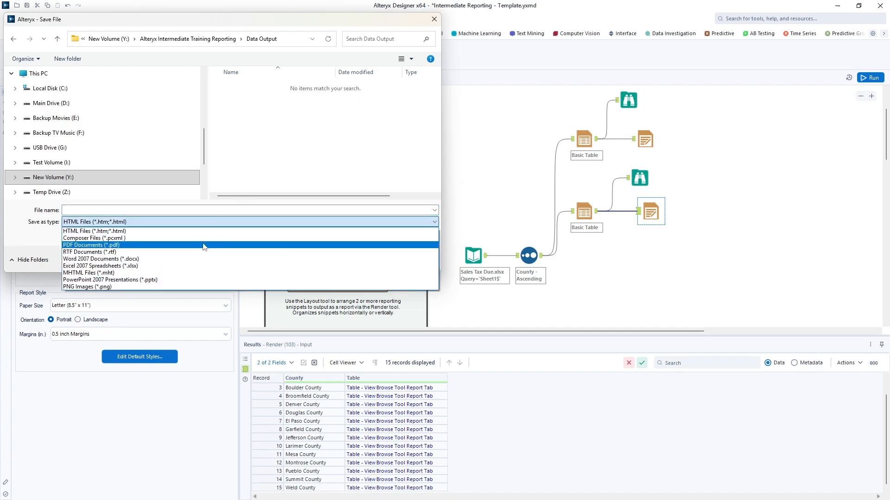
left_click(205, 266)
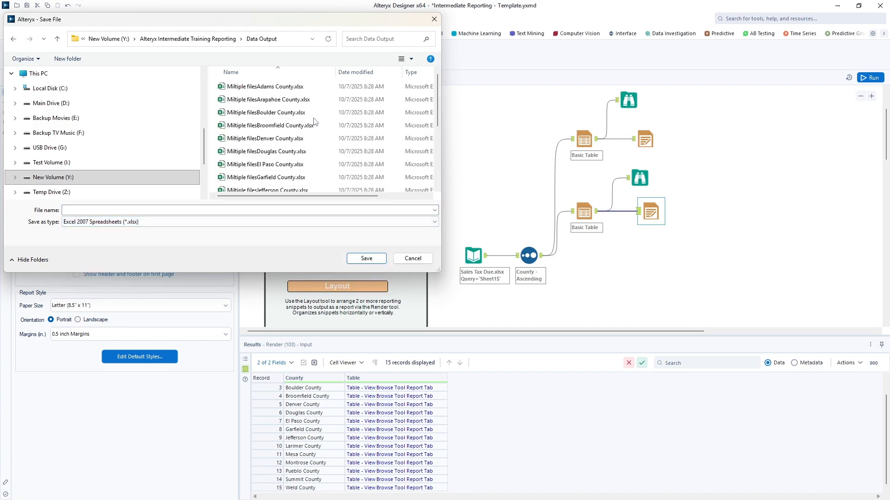
scroll(315, 122, "down", 3)
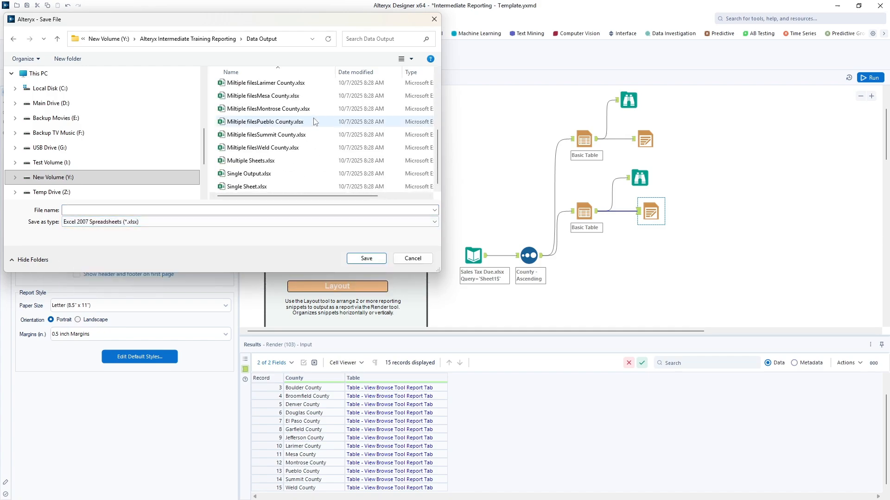
left_click(249, 187)
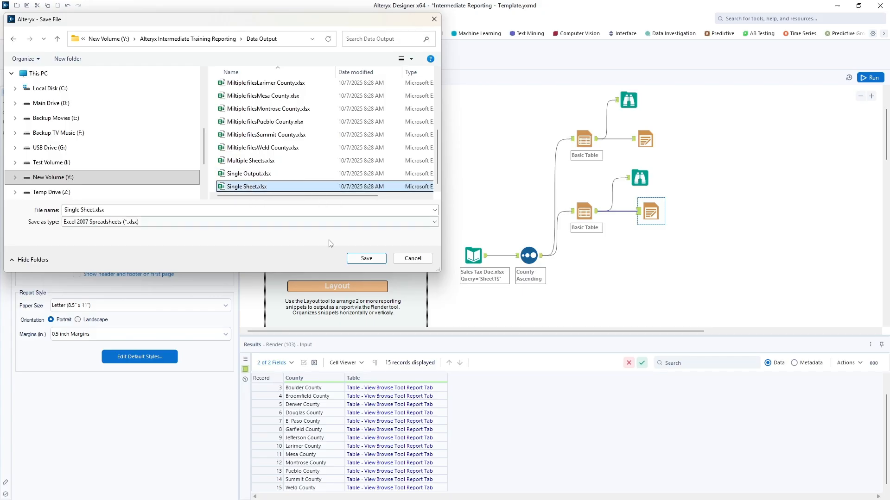
left_click(365, 259)
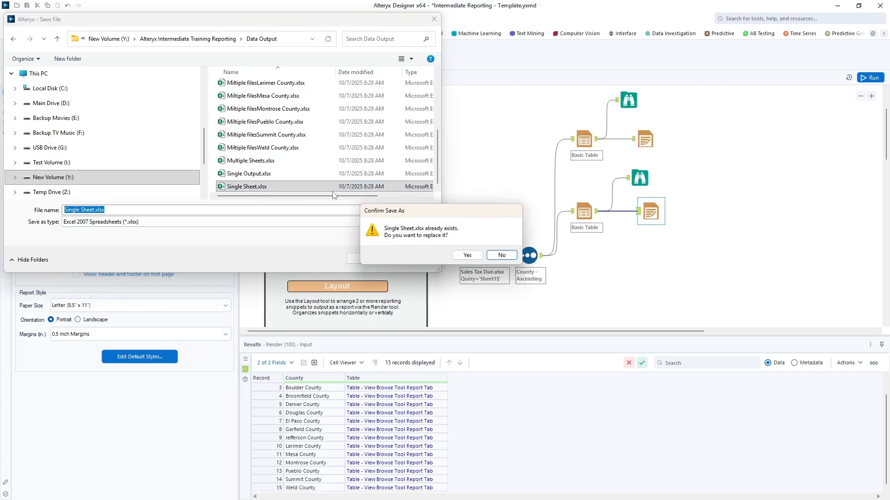
left_click(467, 255)
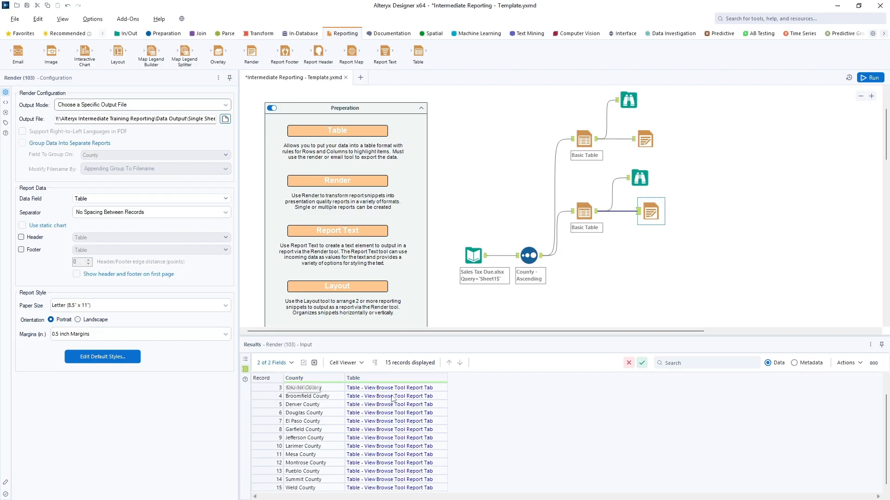
Step: Keep Table as the Render tool's data field and set the separator to Insert Whitespace Between Records
left_click(225, 200)
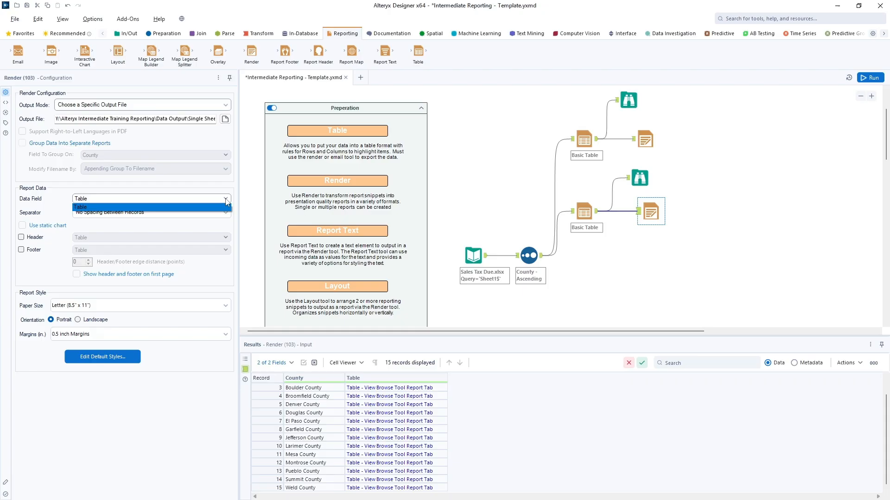
left_click(226, 201)
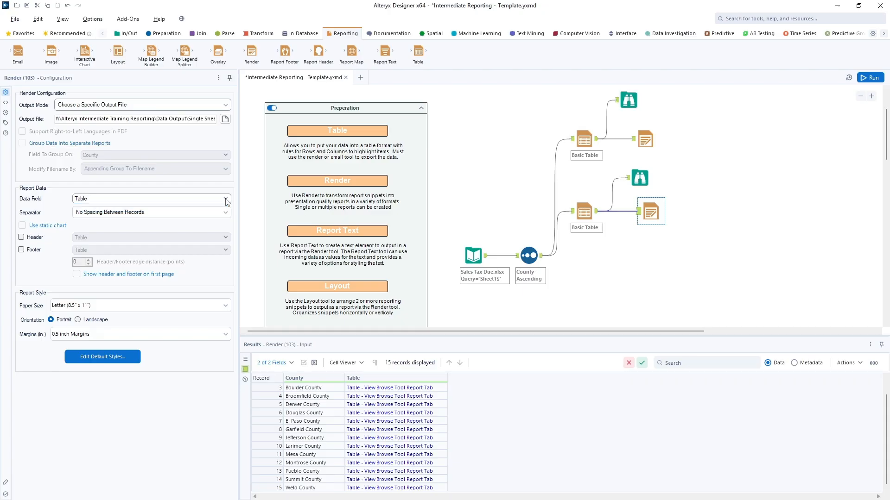
left_click(155, 216)
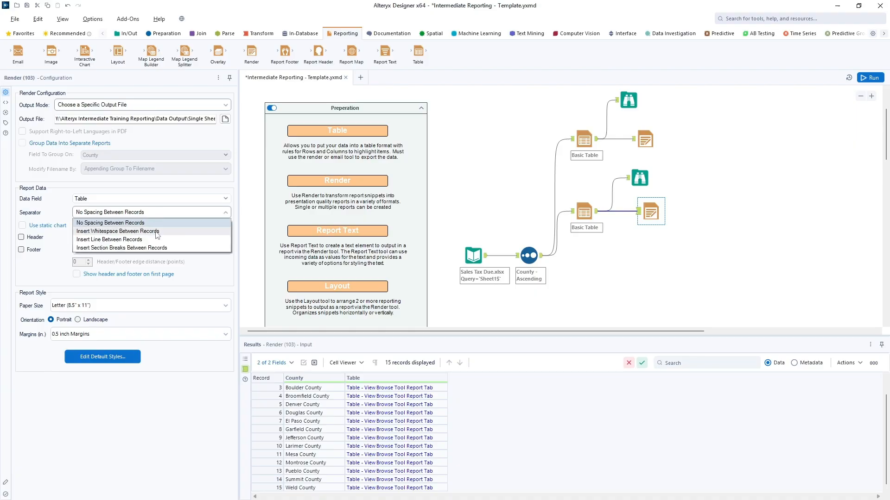
left_click(157, 232)
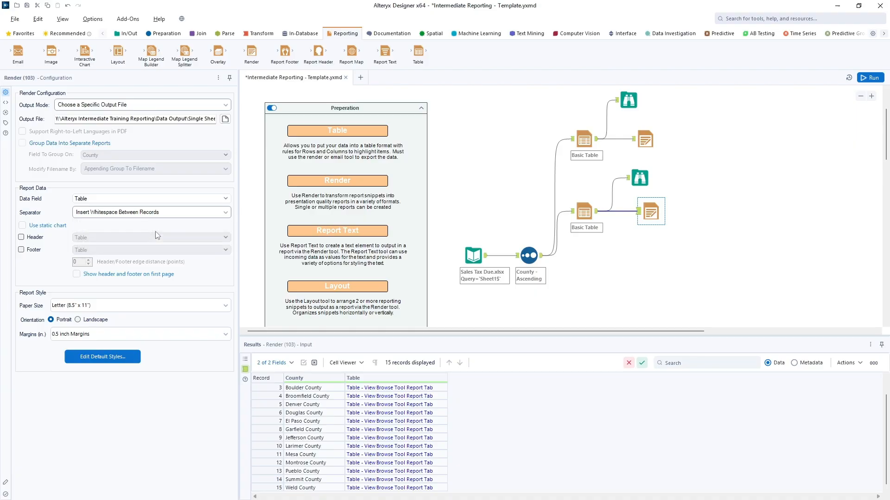
left_click(163, 216)
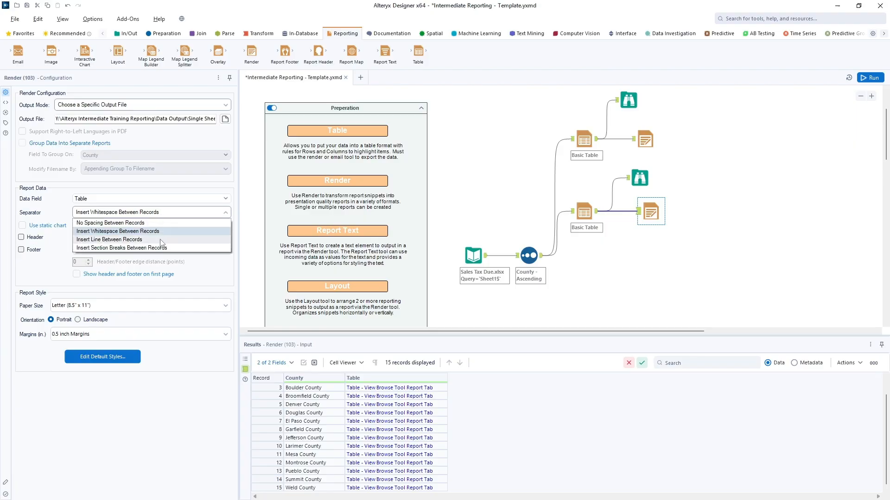
left_click(162, 231)
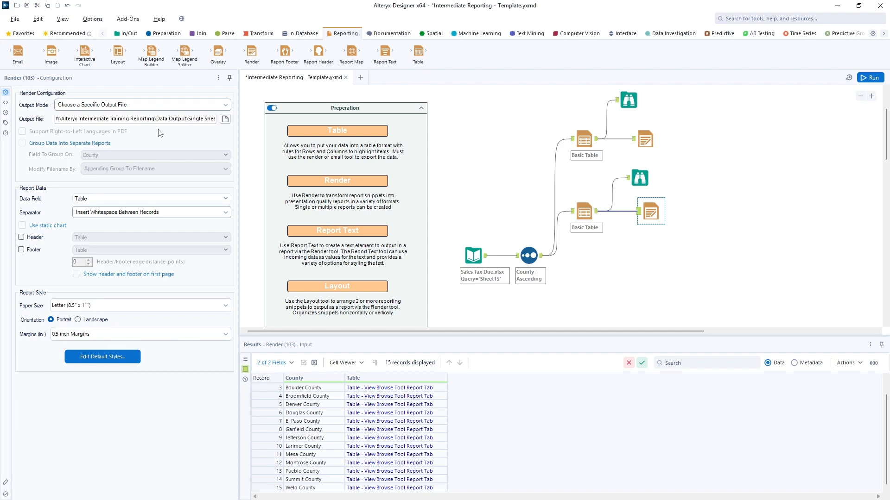
Step: Run the workflow and open the rendered Single Sheet.xlsx from the Render tool's result messages
left_click(870, 78)
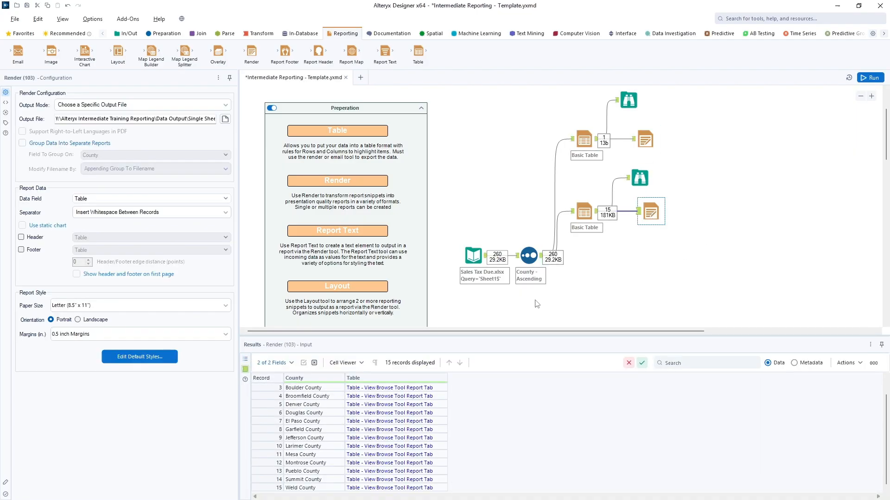
left_click(246, 359)
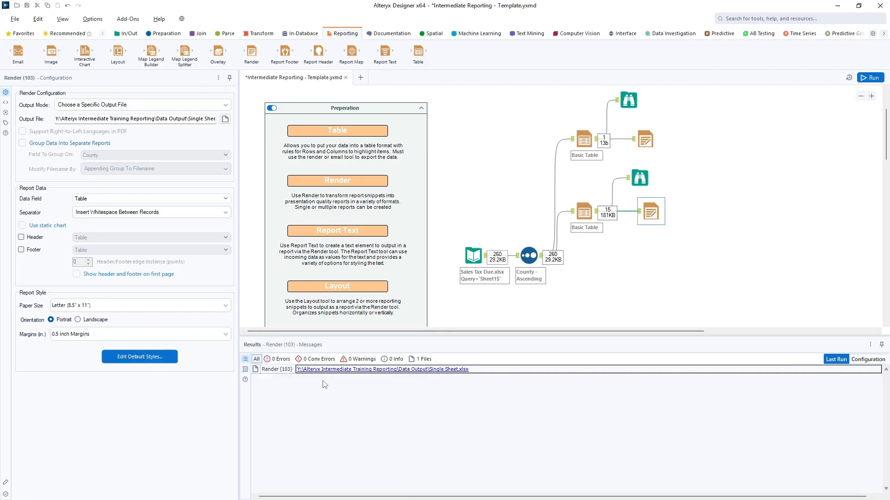
left_click(385, 370)
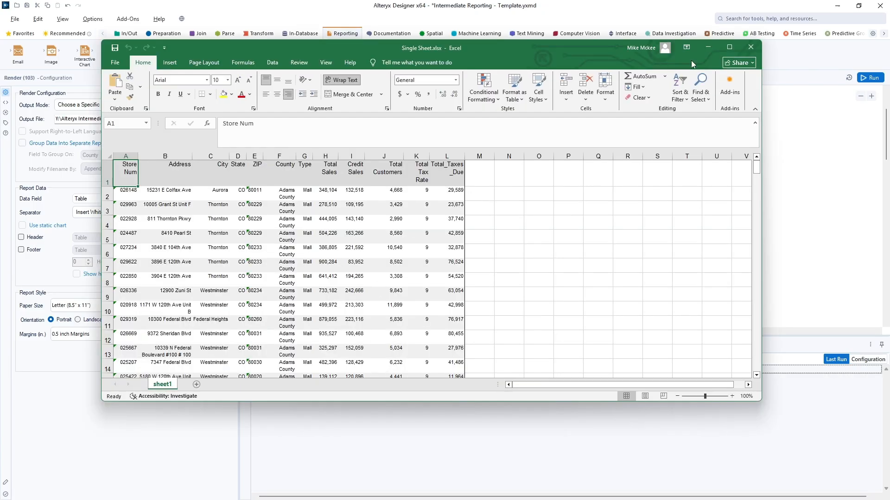
Step: Examine how the county tables are separated on the single worksheet in Excel, and close the workbook
left_click(729, 46)
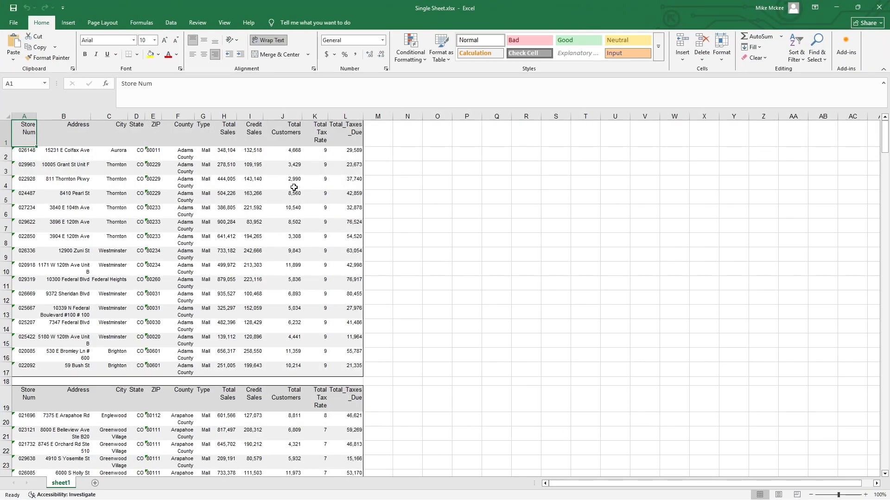
scroll(294, 188, "down", 6)
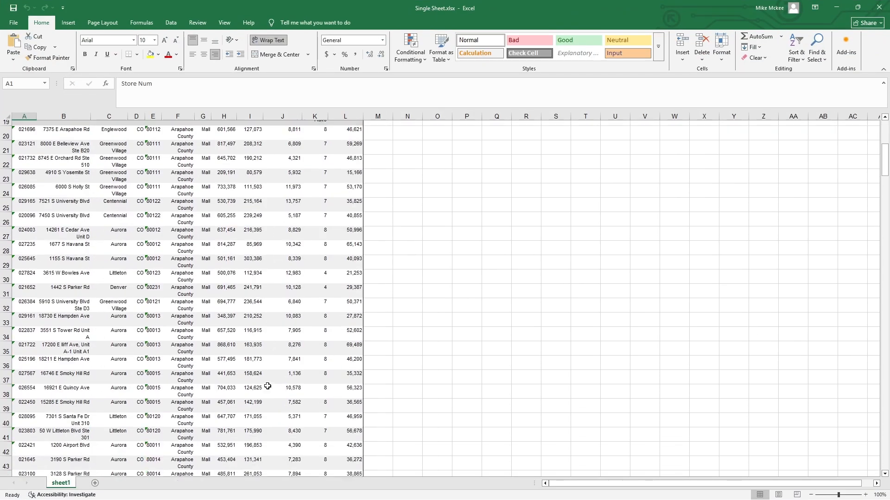
scroll(268, 386, "down", 12)
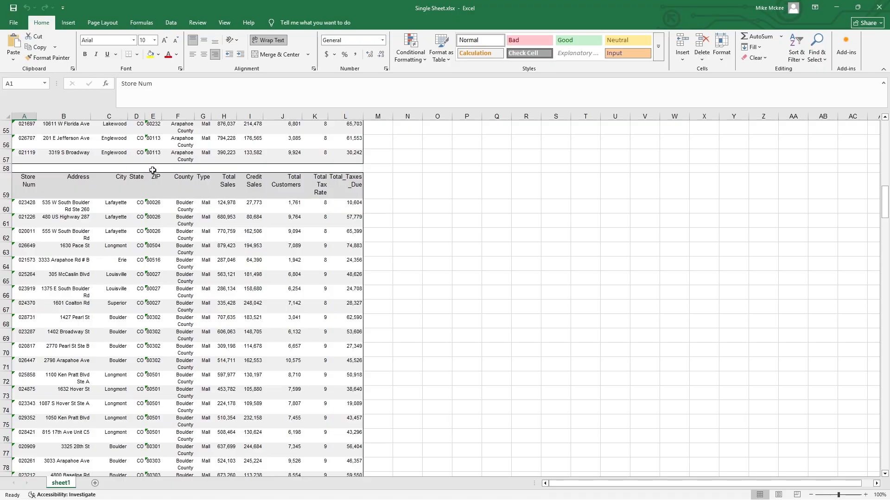
scroll(194, 289, "down", 6)
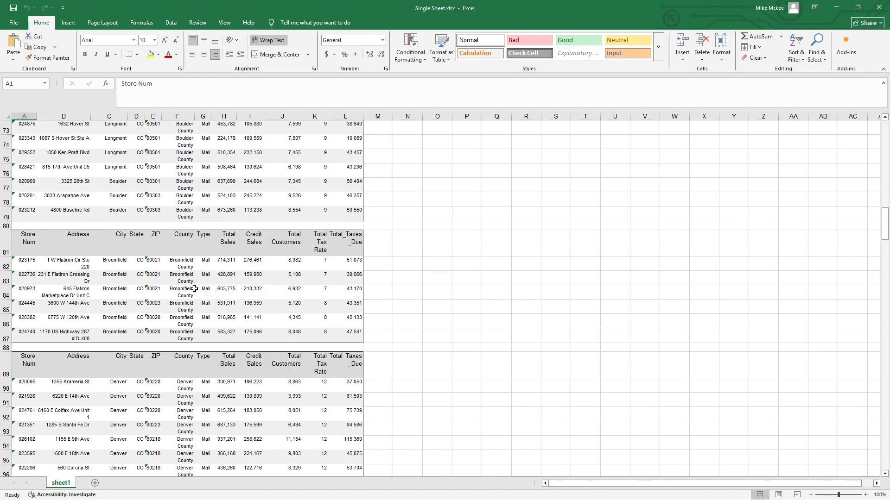
scroll(194, 289, "down", 20)
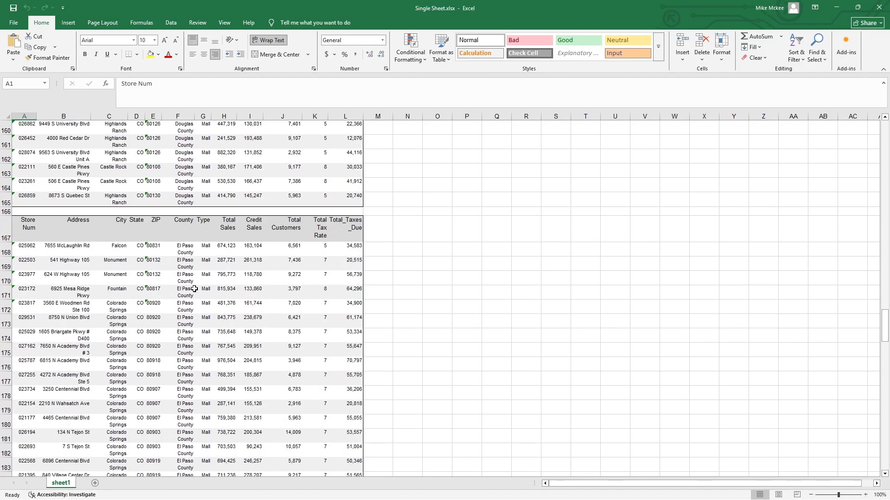
left_click(878, 7)
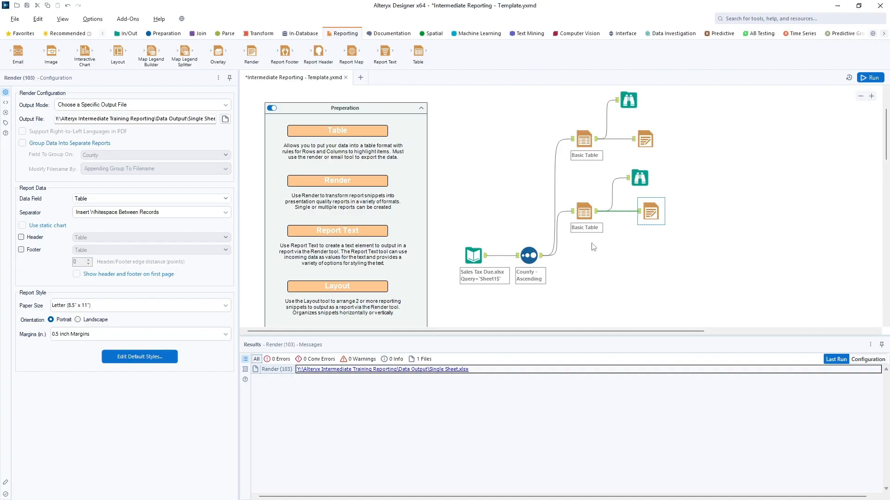
Step: Show the existing Render tool's input data, and add another Render tool below it, connected to the county-grouped Table tool's output
left_click(650, 208)
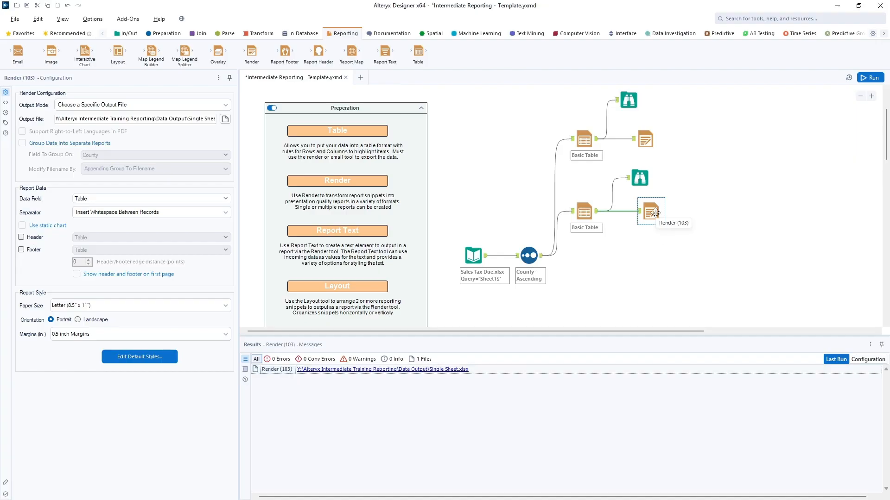
left_click(245, 370)
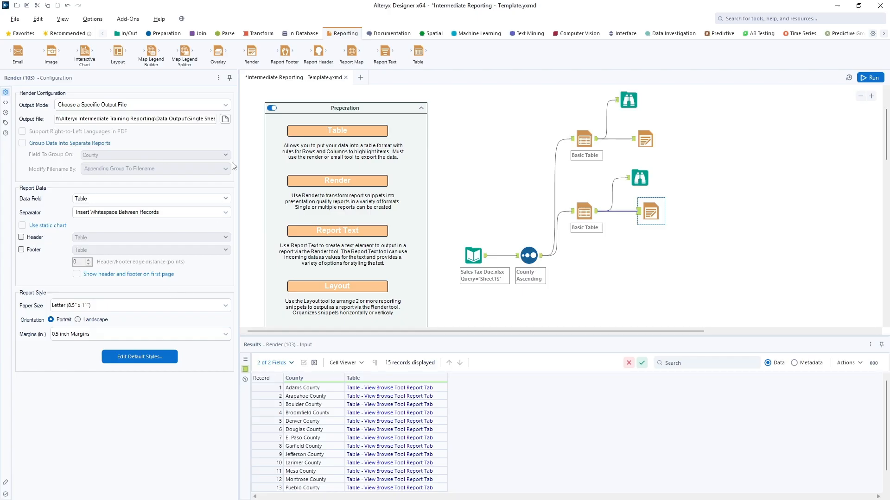
left_click_drag(252, 57, 655, 259)
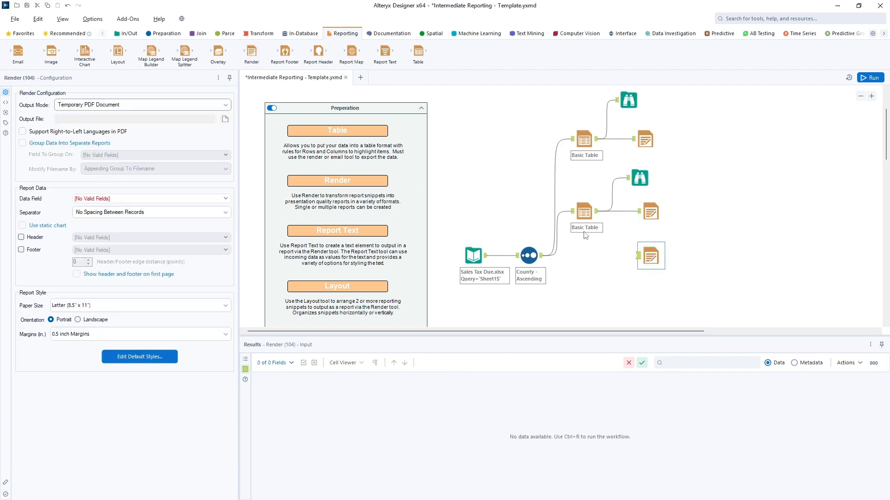
left_click_drag(597, 213, 640, 285)
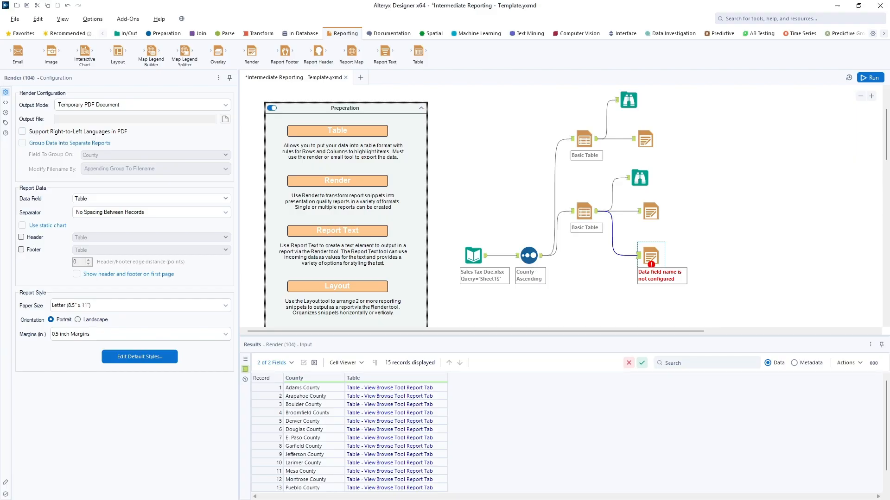
Step: Set the lowest Render tool's output mode to Choose a Specific Output File
left_click(226, 106)
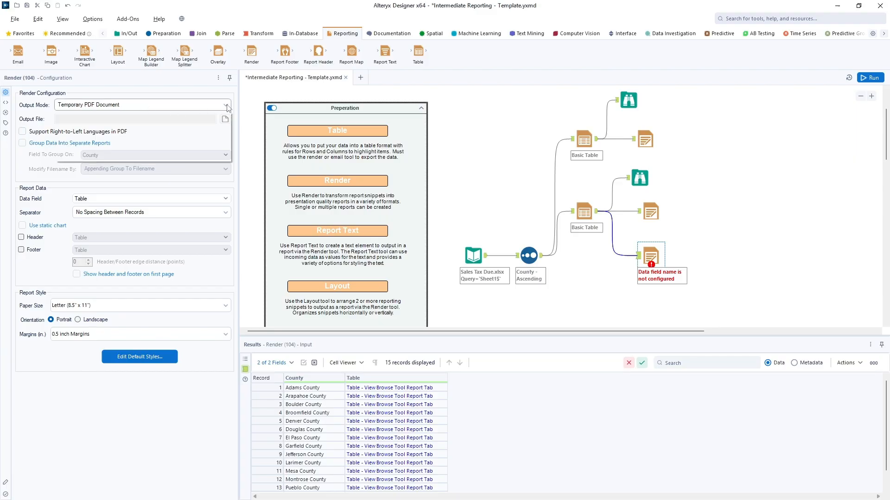
scroll(176, 157, "down", 2)
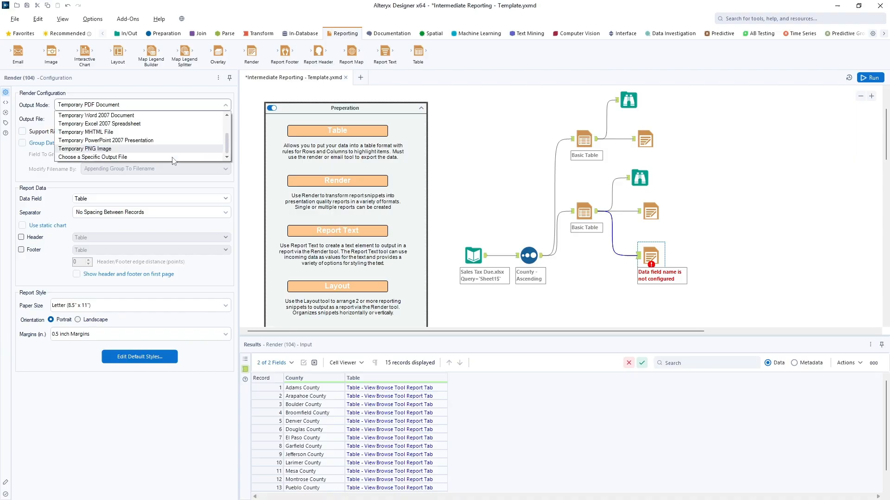
left_click(127, 158)
Step: Set the Render tool's output file to the existing Excel 2007 spreadsheet Miltiple filesAdams County.xlsx in Data Output, accepting its replacement
left_click(225, 120)
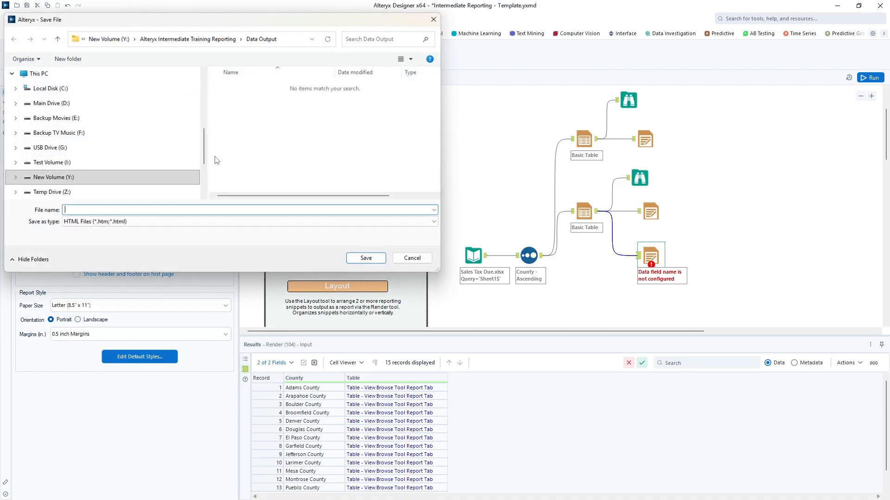
left_click(150, 222)
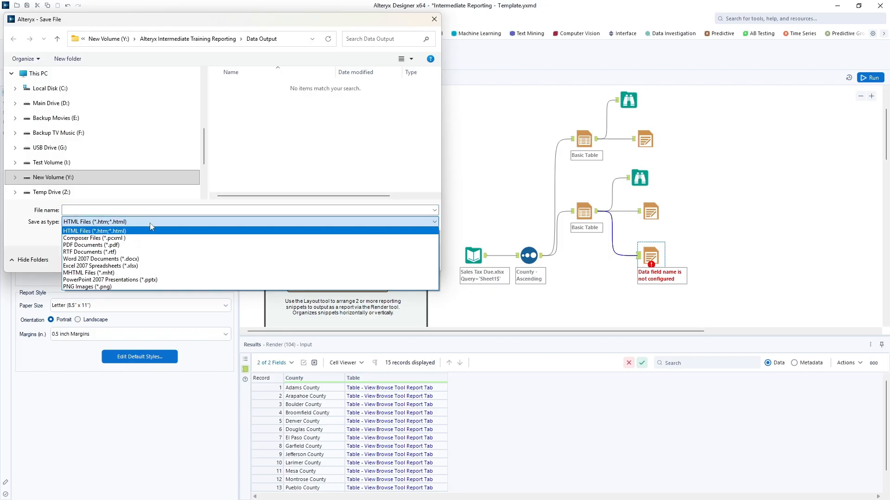
left_click(139, 265)
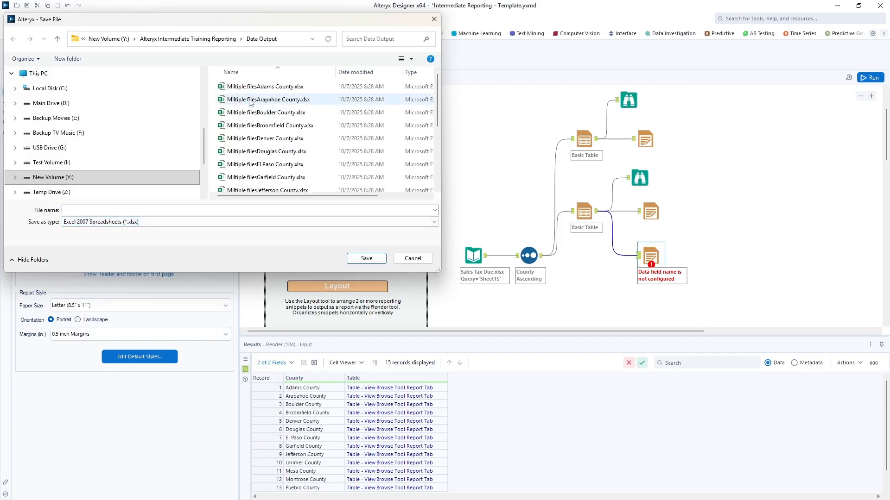
left_click(250, 86)
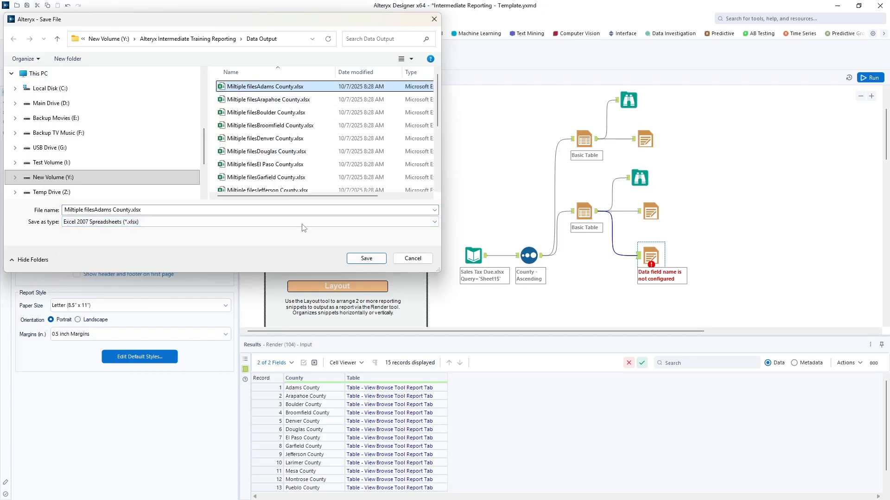
left_click(366, 258)
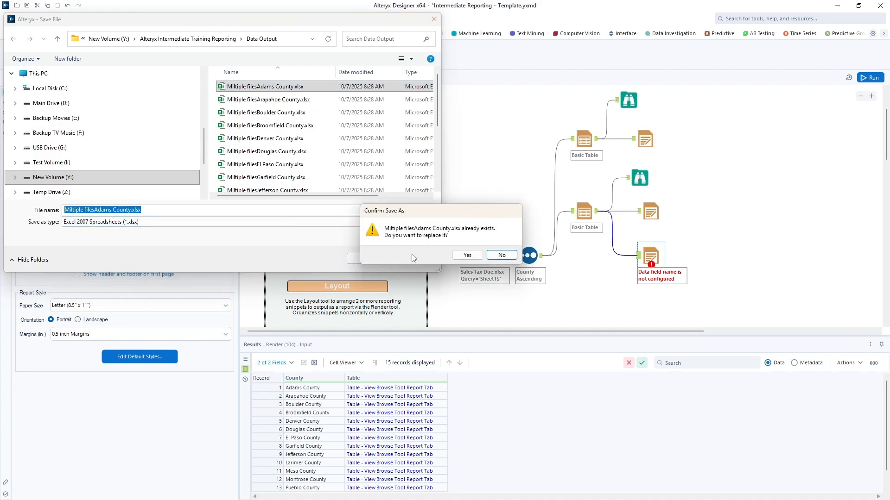
left_click(466, 255)
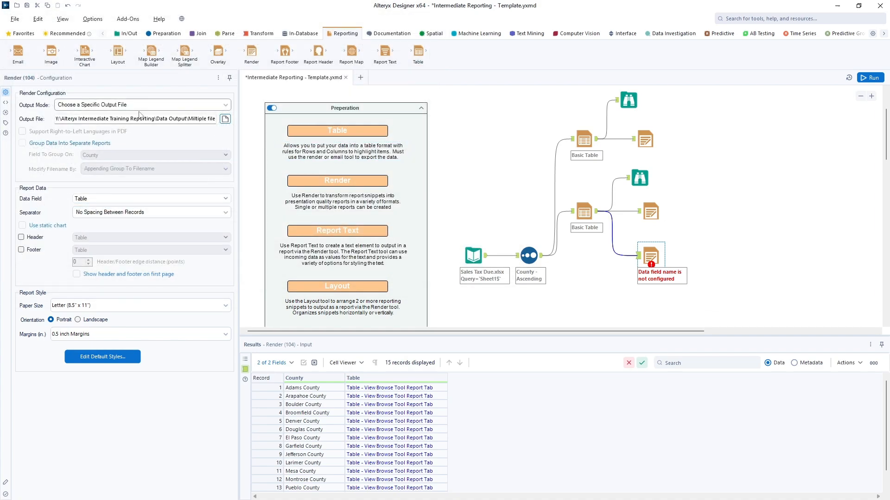
Step: Remove the county name from the output file path so the file name reads Miltiple files.xlsx
left_click(175, 119)
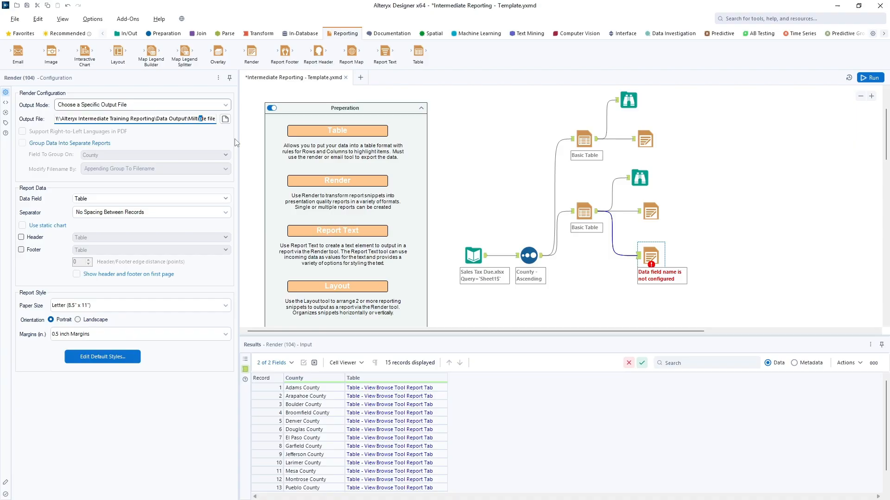
type("Miltiple filesAdams County.xl")
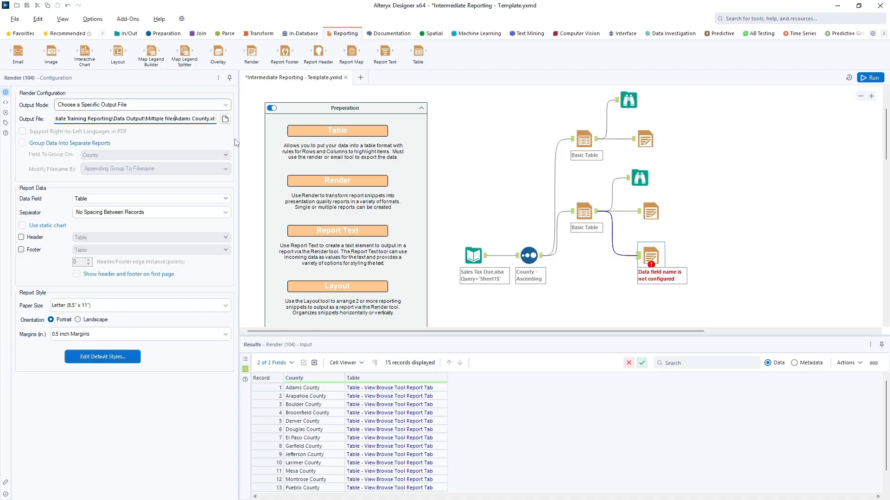
key("Delete")
key("Delete")
key("Delete")
key("Delete")
key("Delete")
key("Delete")
key("Delete")
key("Delete")
key("Delete")
key("Delete")
key("Delete")
key("Delete")
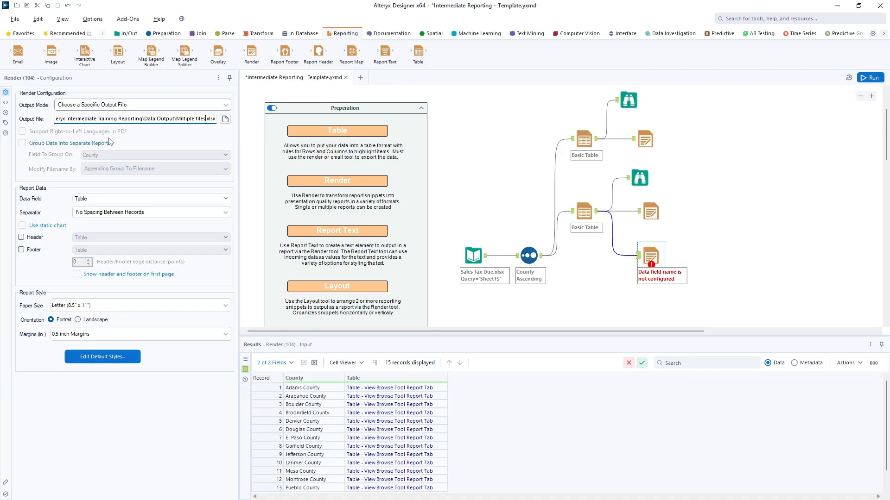
Step: Group the data into separate reports on the County field, modifying the file name by Appending Group To Filename
left_click(22, 143)
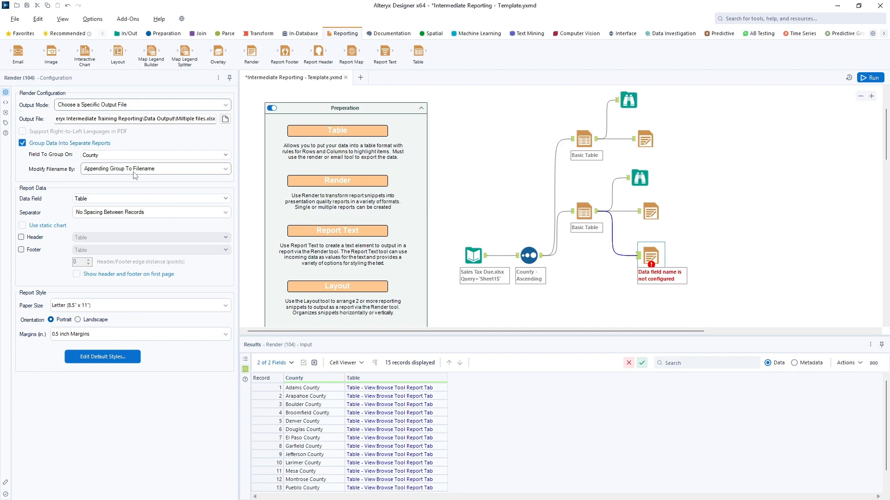
left_click(154, 169)
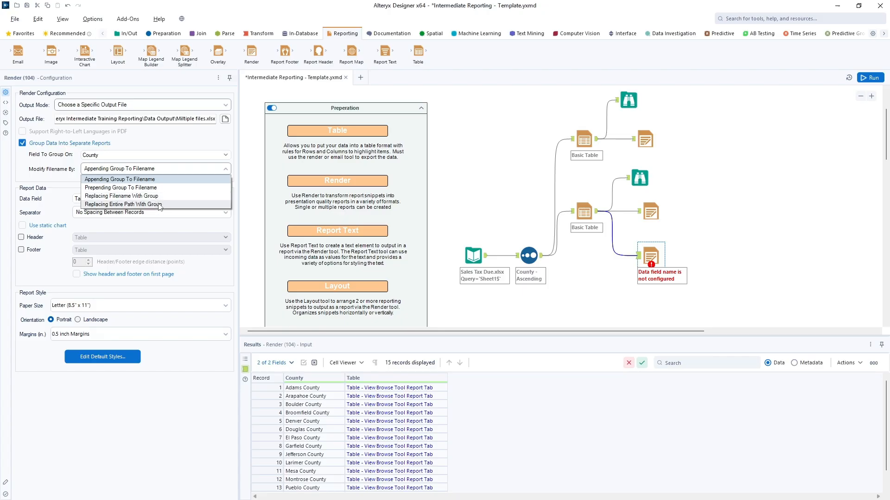
left_click(153, 180)
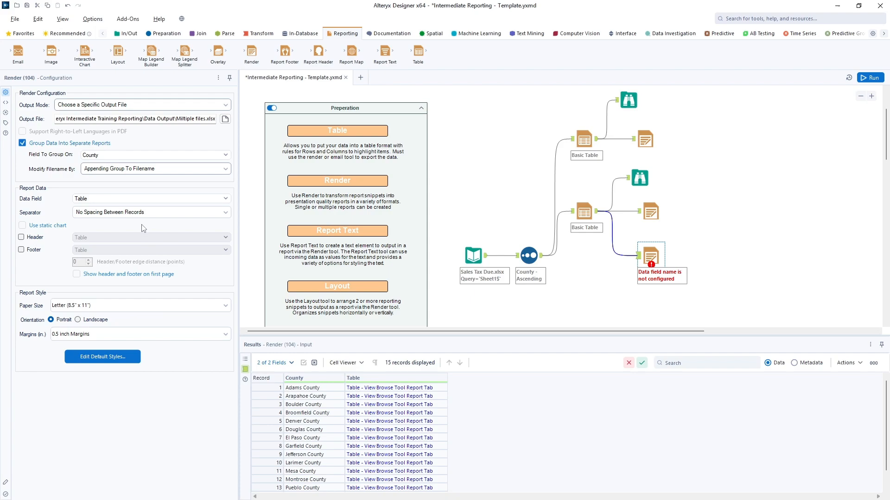
Step: Run the workflow and review the files listed in the lowest Render tool's messages
left_click(869, 79)
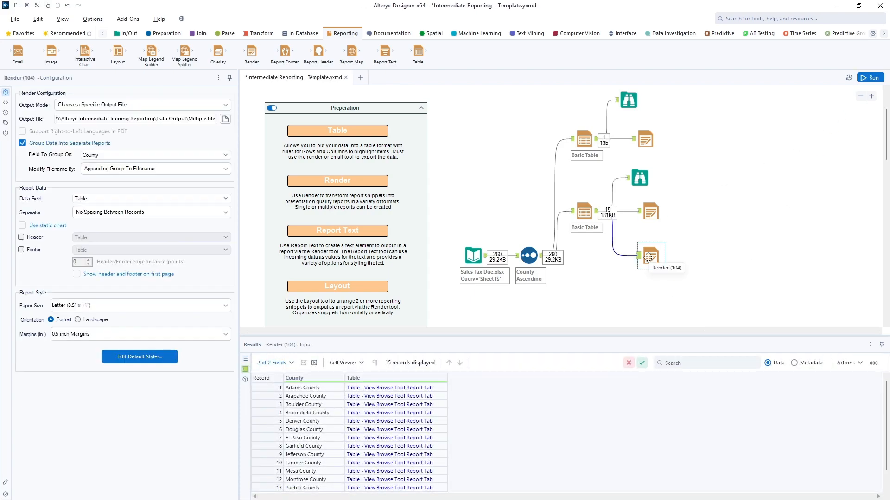
left_click(245, 360)
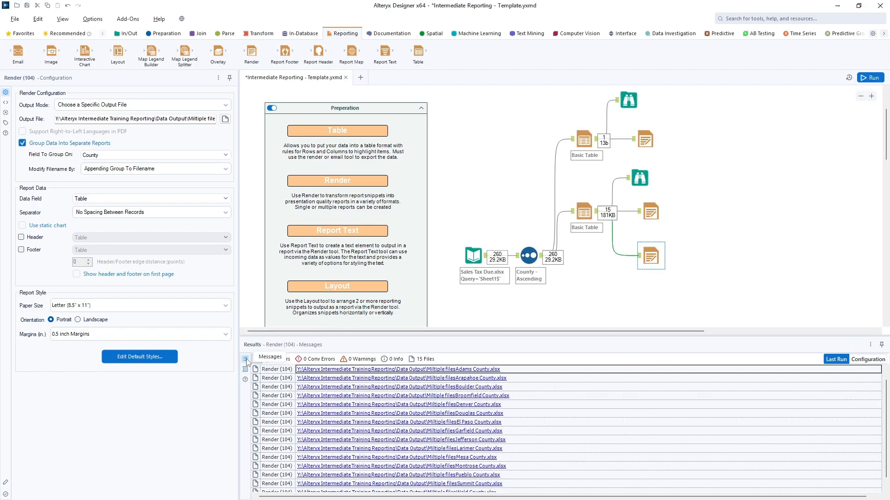
scroll(484, 404, "down", 1)
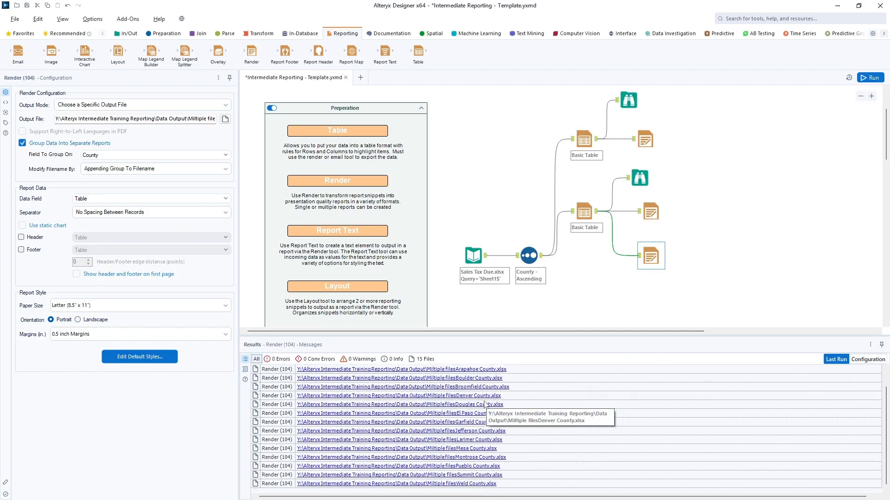
scroll(484, 404, "up", 1)
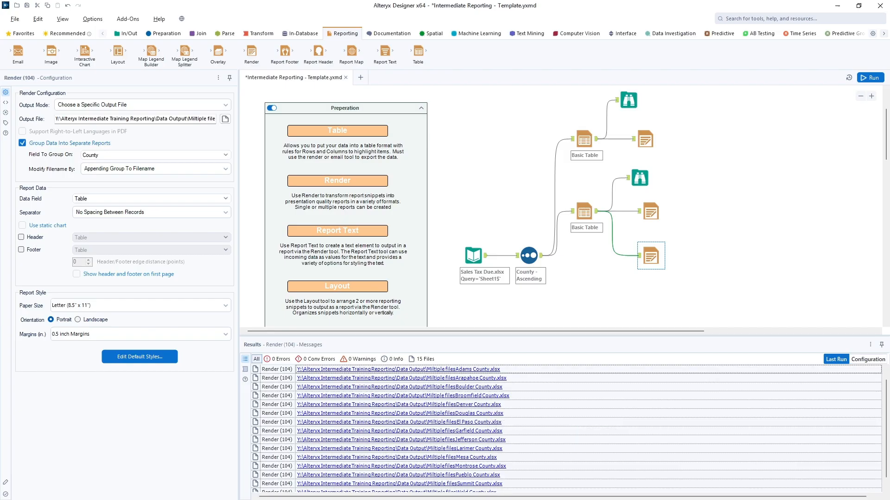
Step: Inspect the Data Output folder, select all the county files from Adams through Weld, and close the folder window
left_click_drag(0, 57, 492, 66)
double_click(267, 148)
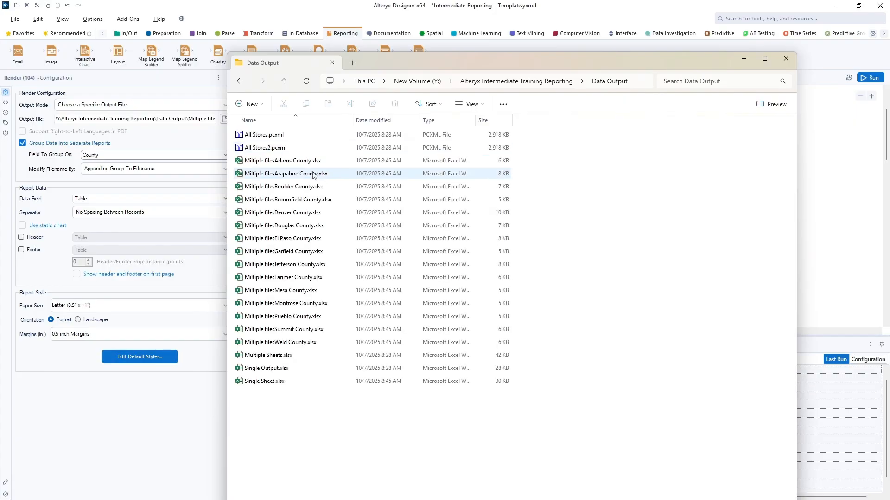
left_click(316, 164)
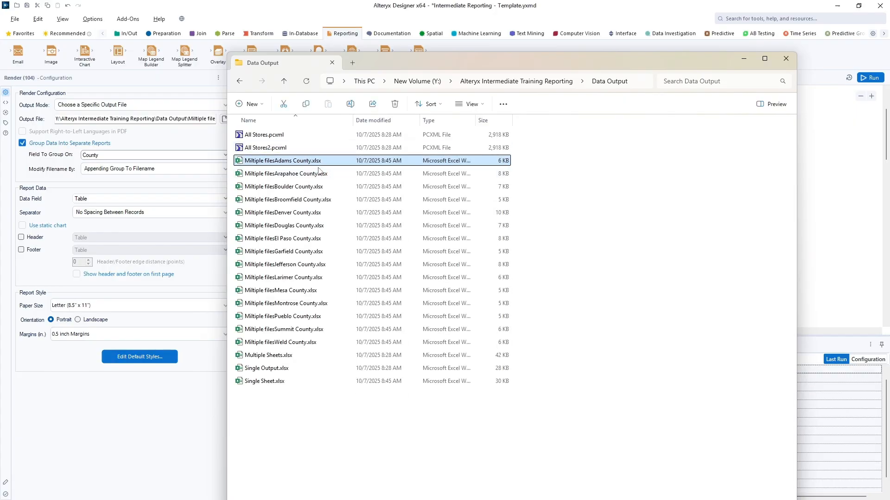
key("shift+Down")
key("shift+Down")
key("shift+Down")
key("shift+Down")
key("shift+Down")
key("shift+Down")
key("shift+Down")
key("shift+Down")
key("shift+Down")
key("shift+Down")
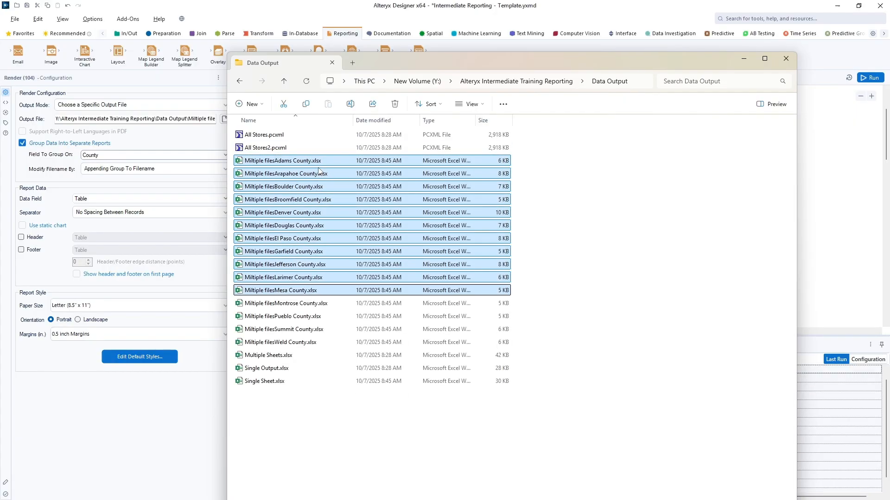
key("shift+Down")
key("shift+Down")
key("shift+Down")
key("shift+Down")
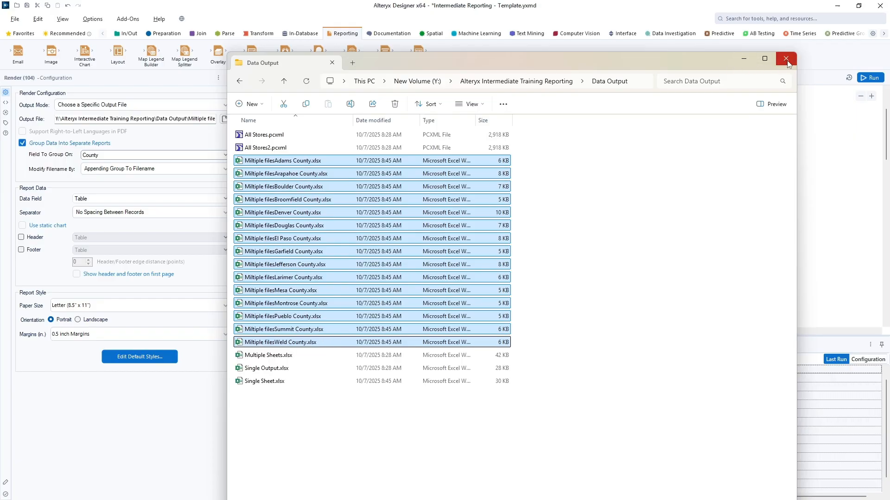
left_click_drag(702, 57, 0, 80)
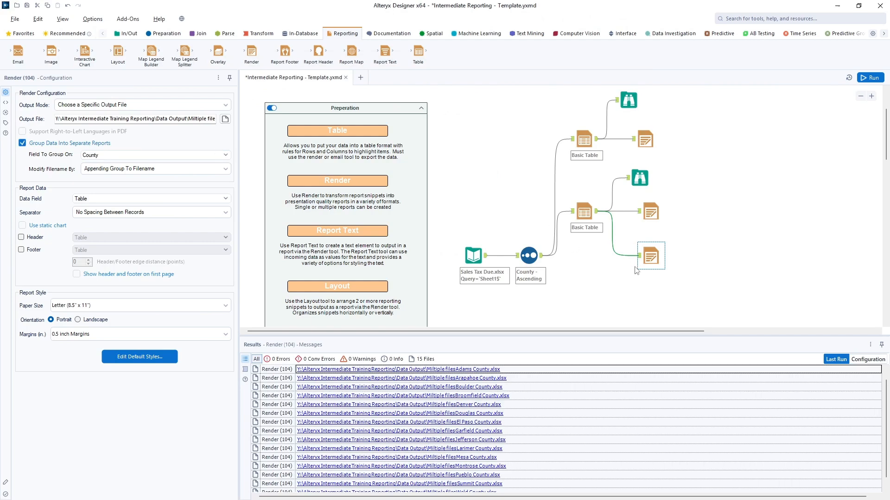
Step: Check the Table tool's grouping, open the Arapahoe County workbook from the Render tool's messages, look through its rows and close it
left_click(583, 214)
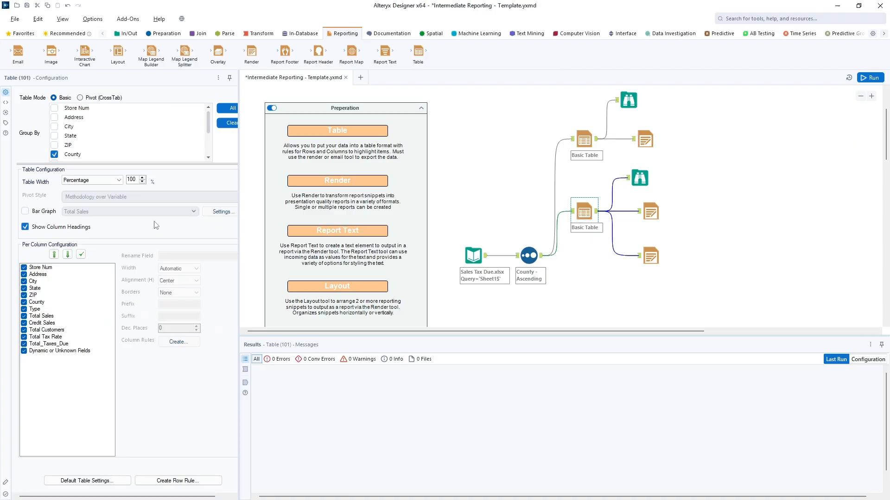
left_click(658, 268)
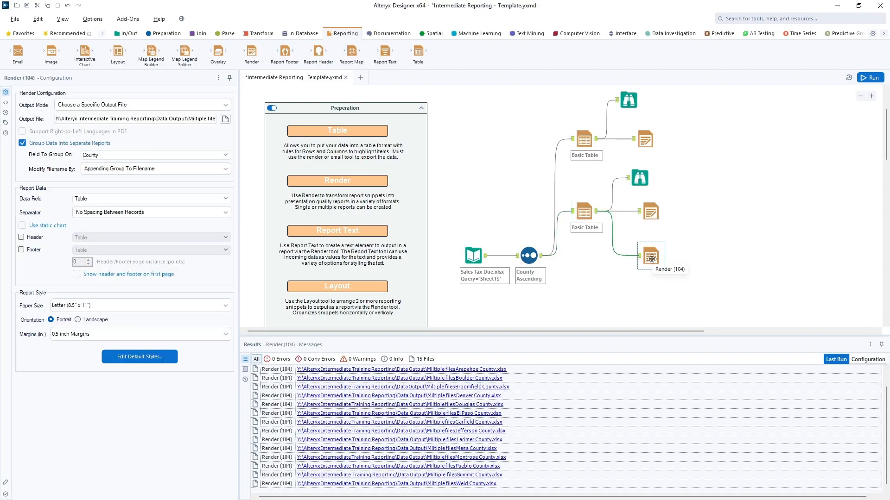
left_click(469, 369)
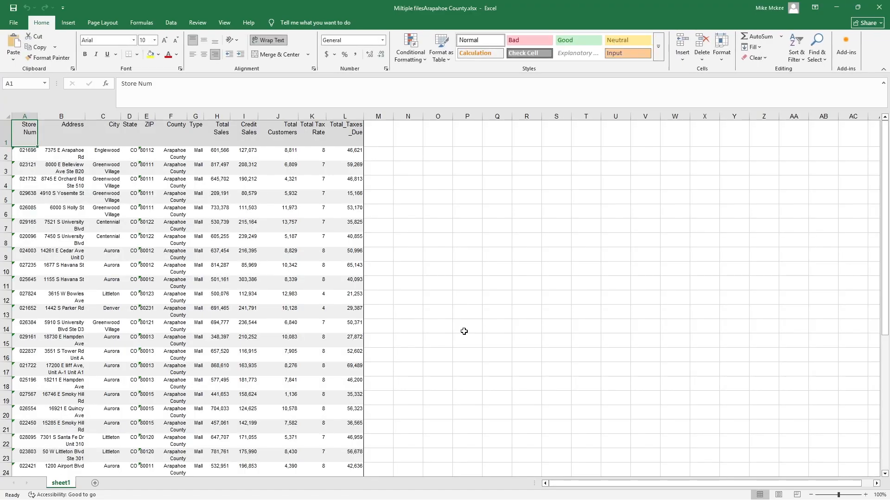
scroll(313, 267, "down", 8)
scroll(314, 284, "up", 7)
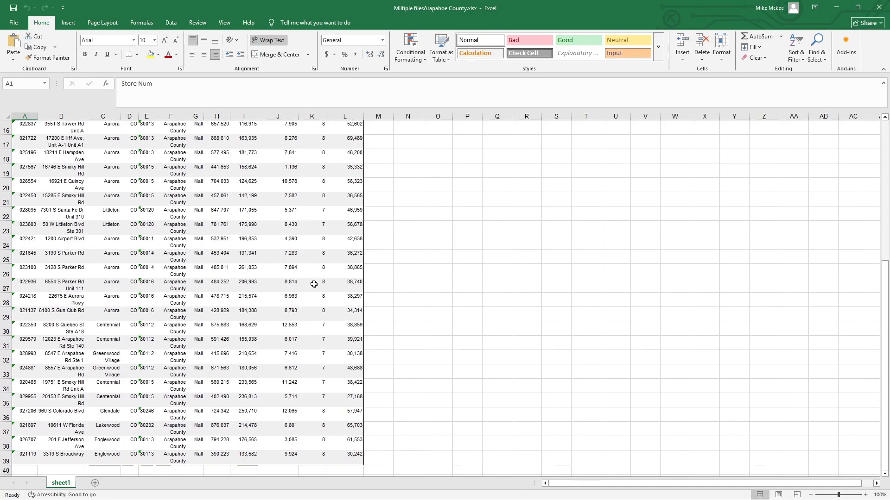
scroll(313, 284, "up", 1)
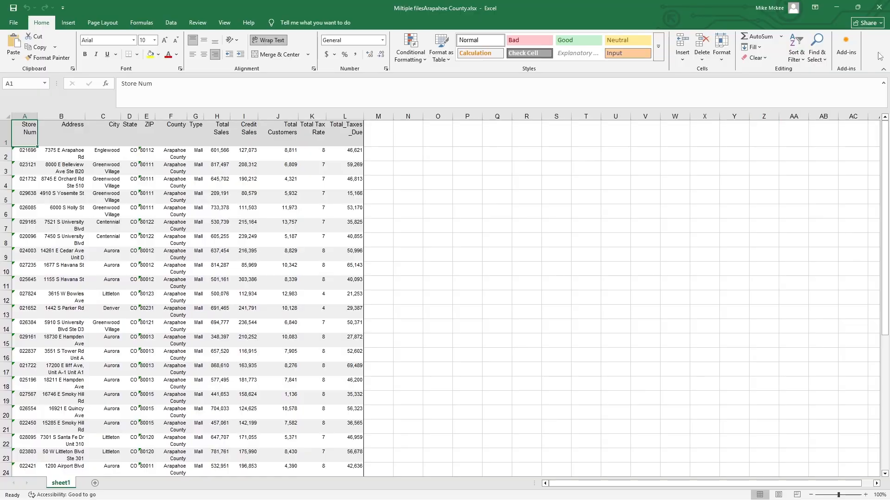
left_click(879, 7)
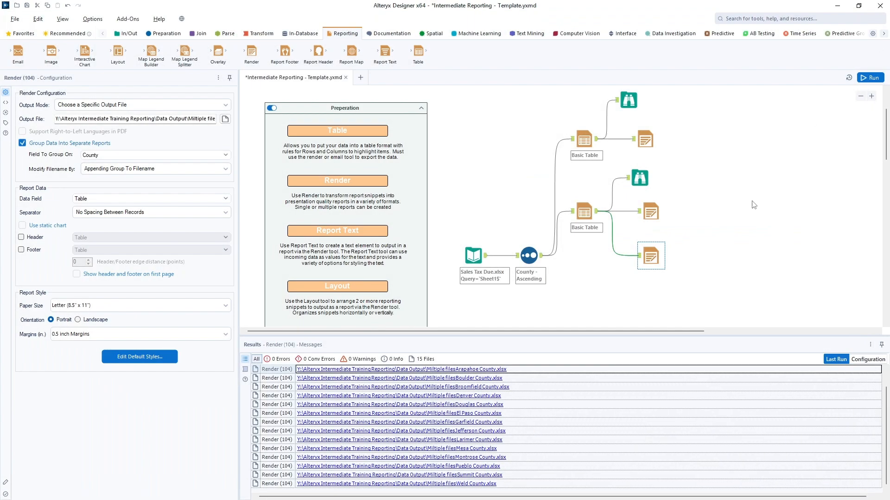
Step: Add a Layout tool below the lowest Render tool and connect it to the county-grouped Table tool's output
scroll(753, 206, "down", 2)
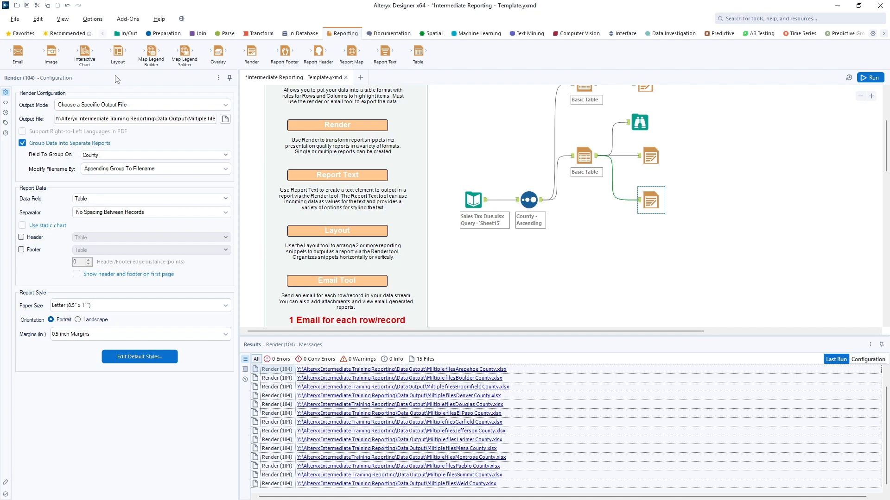
left_click_drag(119, 53, 655, 251)
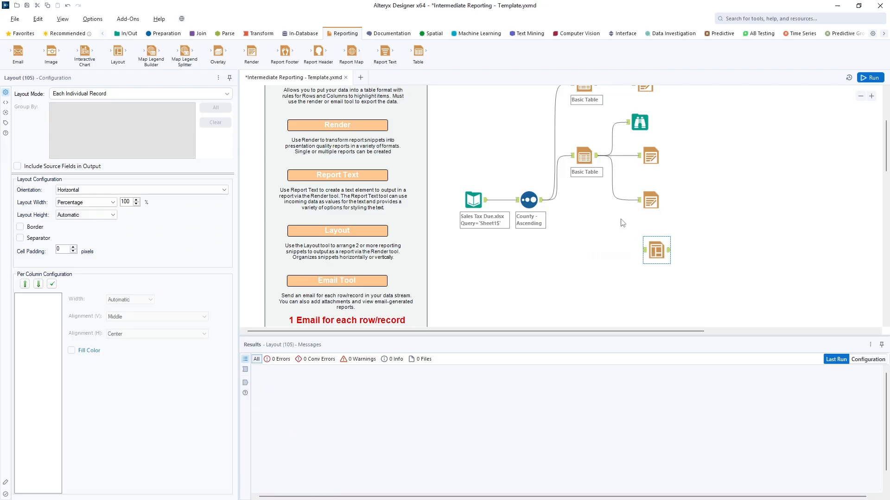
left_click_drag(596, 156, 643, 250)
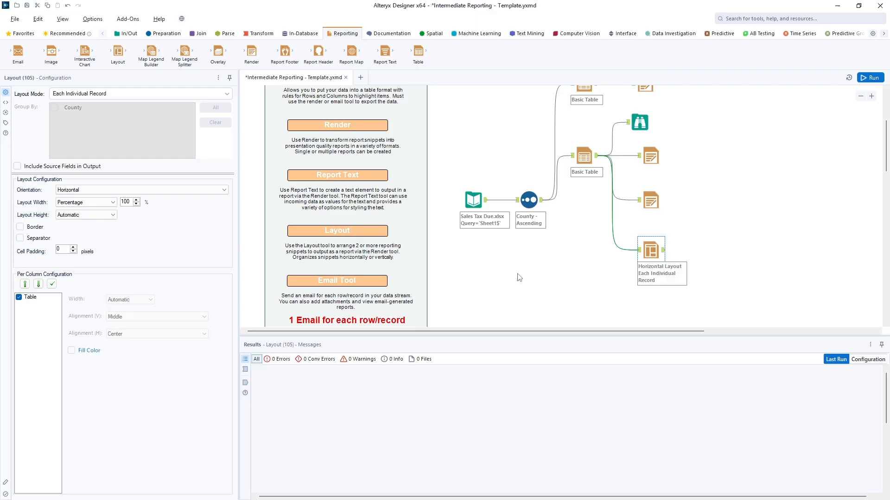
Step: Set the Layout tool's mode to Each Group Of Records and group by County, checking the tool's input data
left_click(77, 95)
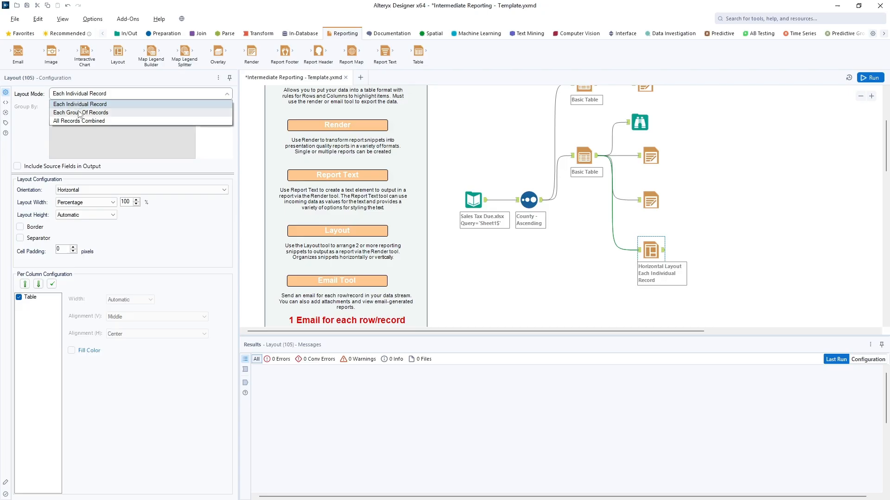
left_click(80, 113)
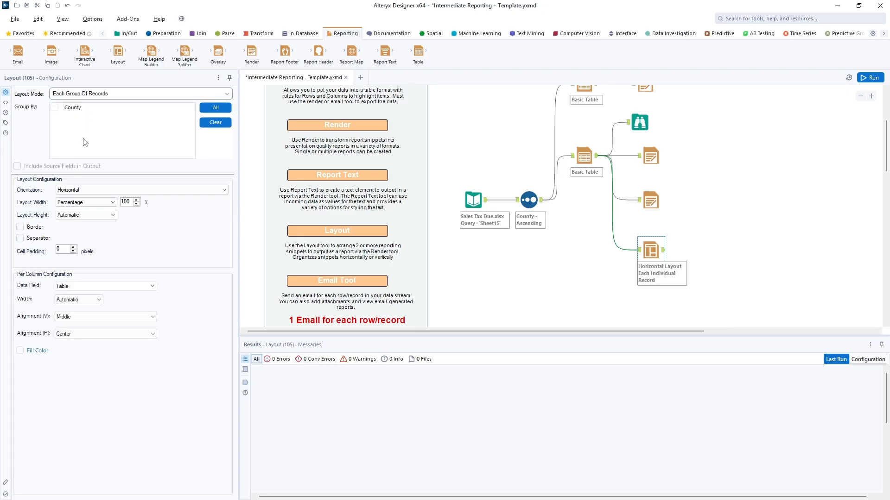
left_click(245, 370)
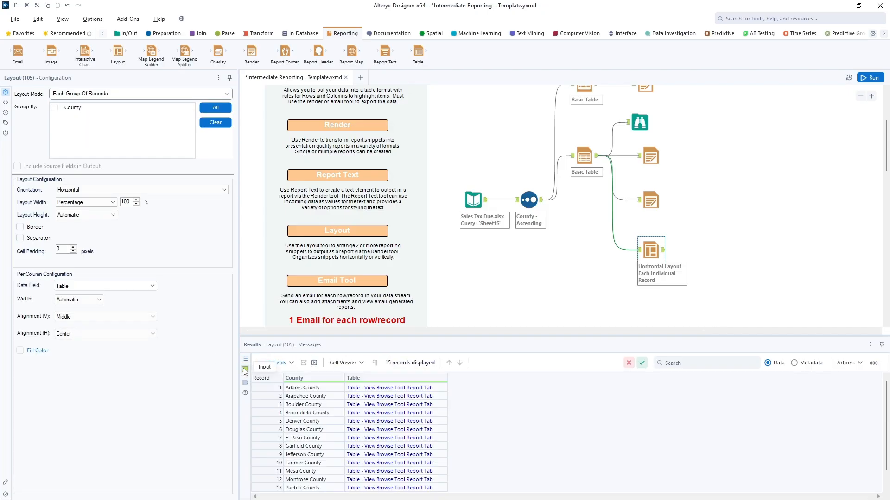
left_click(54, 109)
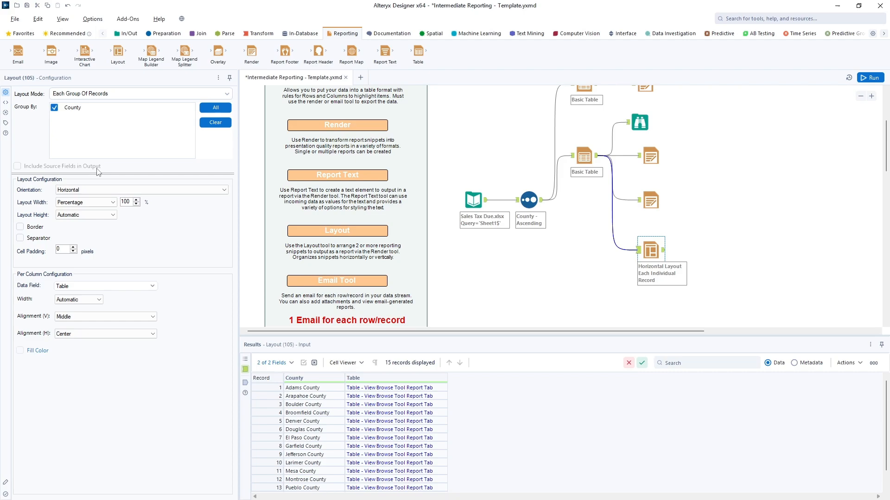
Step: Set the layout orientation to Vertical with Section Breaks, keep Table as the data field, and use County as the section name
left_click(84, 190)
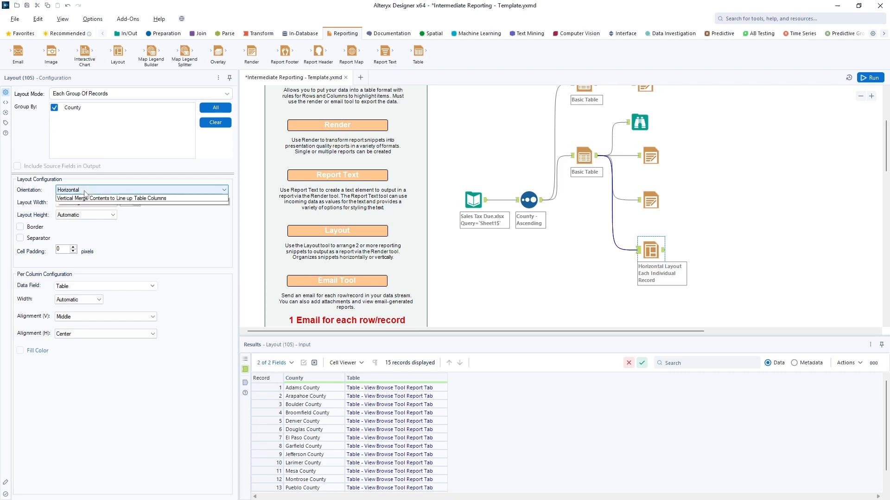
left_click(88, 211)
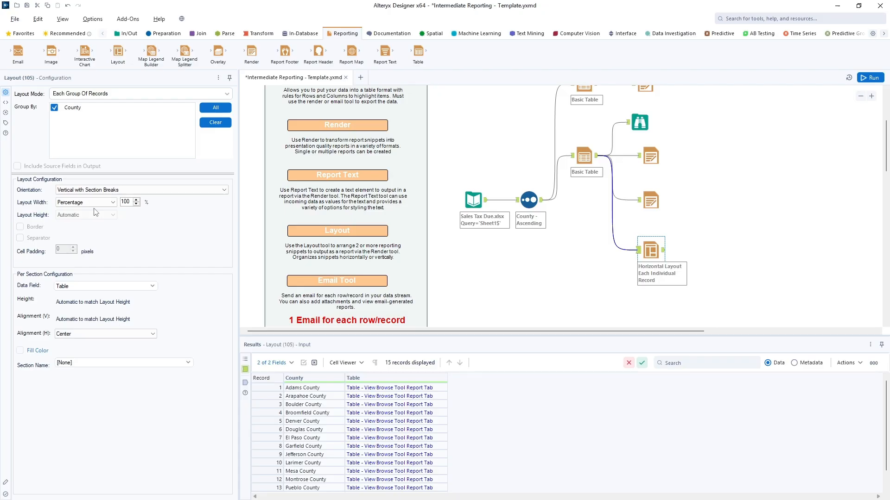
left_click(85, 286)
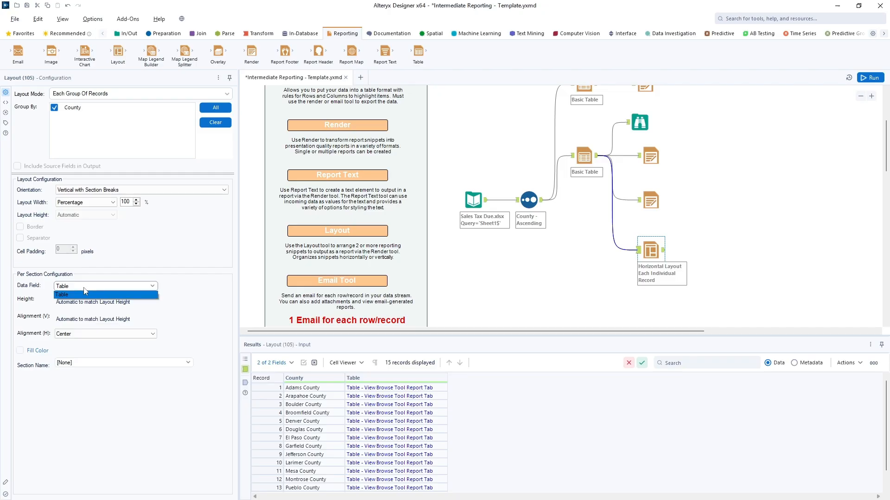
left_click(84, 288)
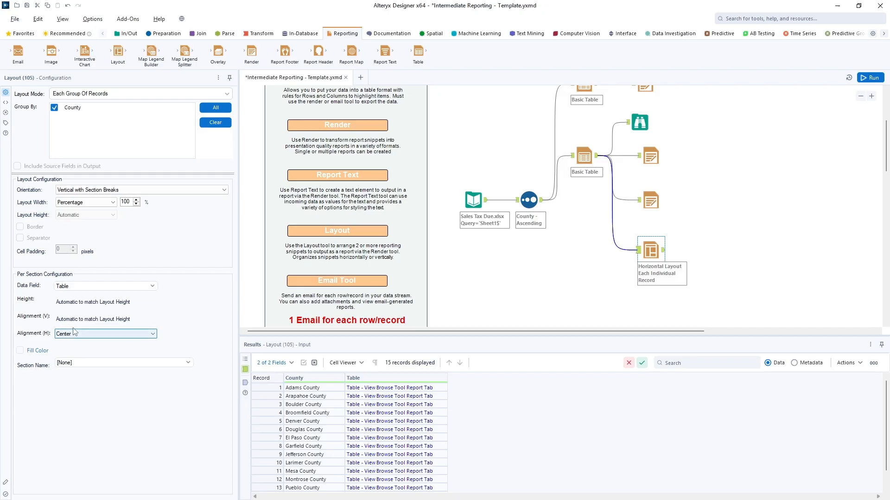
left_click(77, 364)
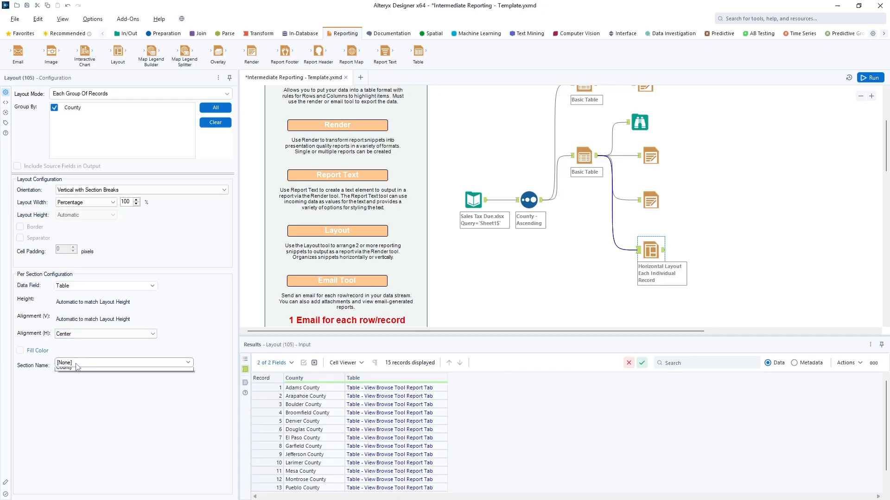
left_click(77, 378)
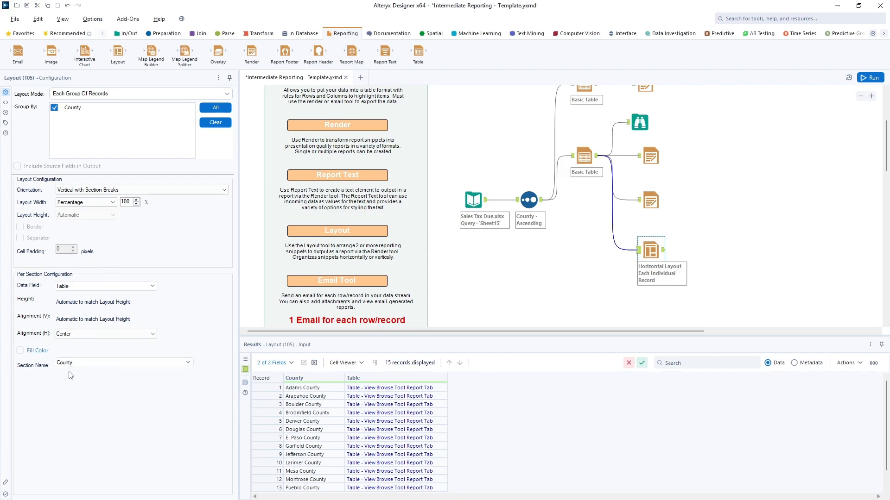
Step: Run the workflow and compare the Layout tool's input records with its output records
left_click(863, 78)
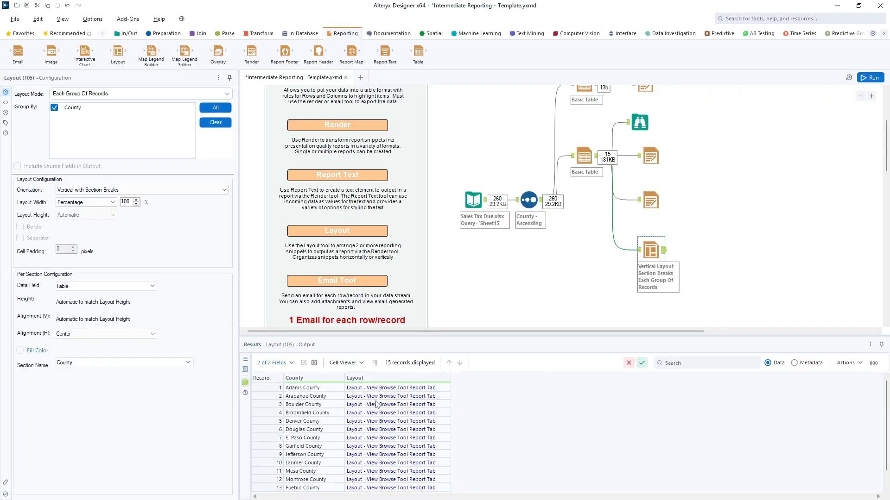
left_click(245, 382)
left_click(245, 369)
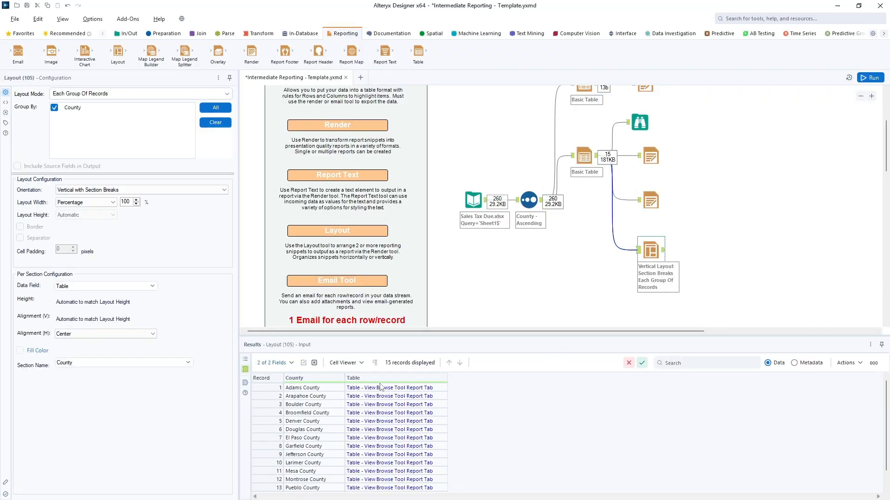
left_click(245, 383)
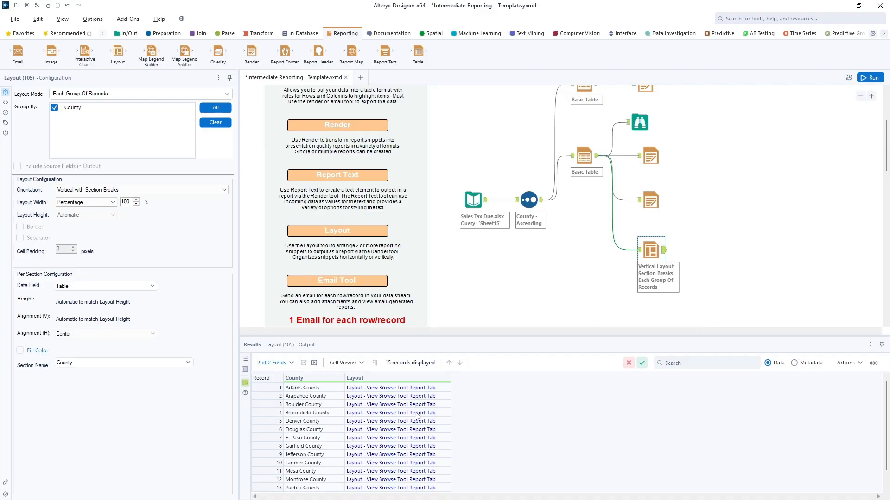
Step: Add a Render tool after the Layout tool and set its output mode to Choose a Specific Output File
left_click_drag(252, 52, 714, 253)
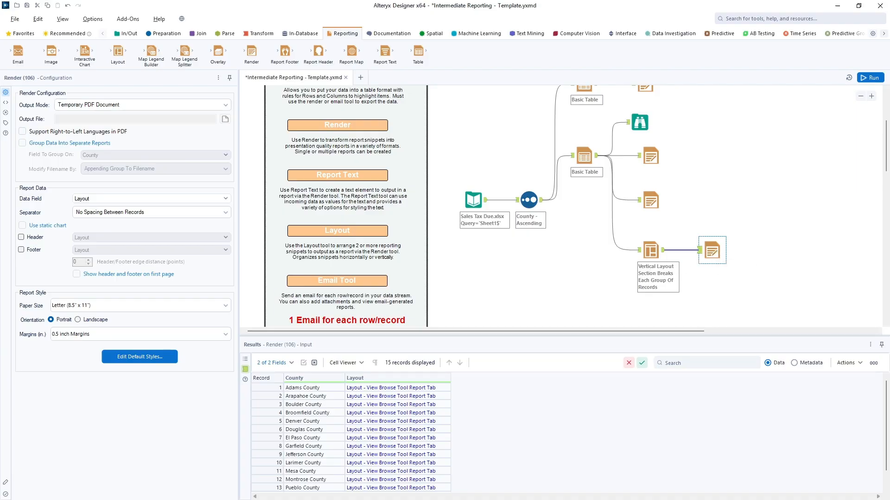
left_click(158, 106)
scroll(153, 144, "down", 2)
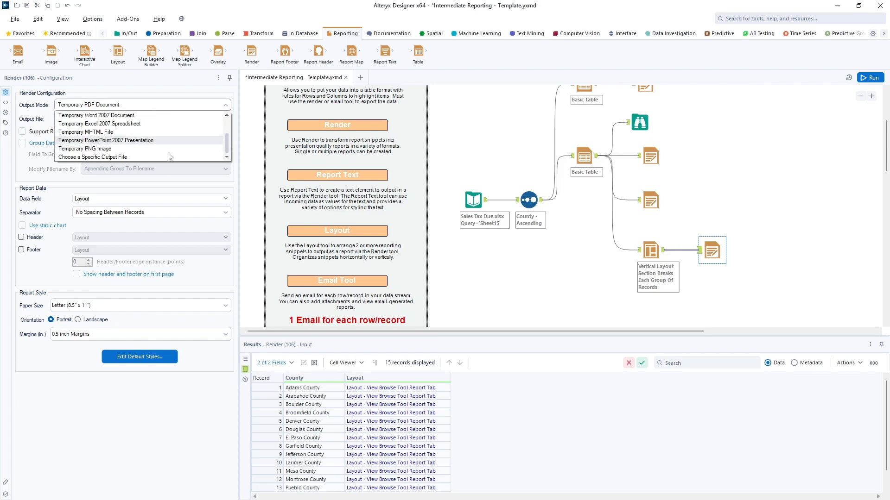
left_click(147, 158)
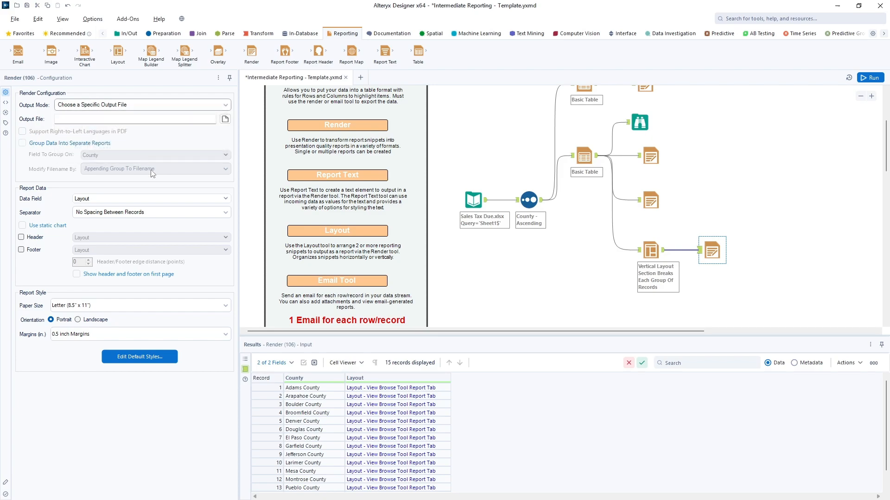
Step: Set the Render output to the Excel file Multiple Sheets.xlsx in Data Output, replacing the existing file, and keep Layout as the data field
left_click(224, 119)
left_click(170, 223)
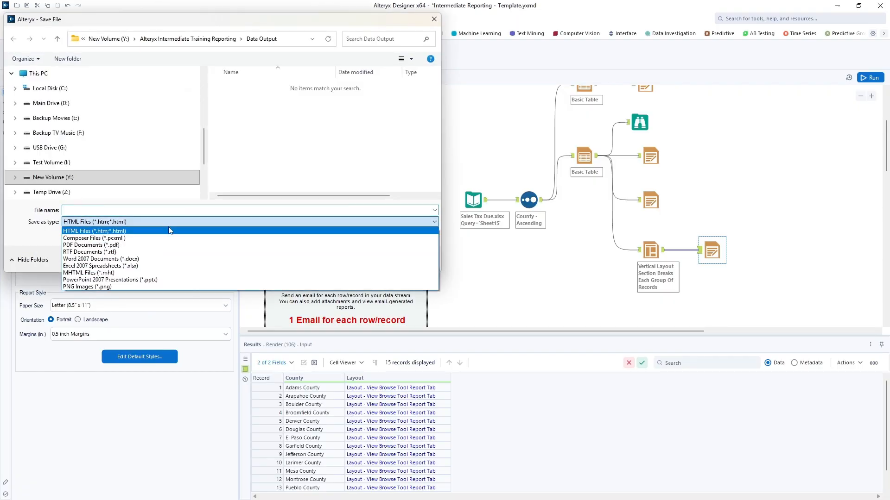
left_click(150, 266)
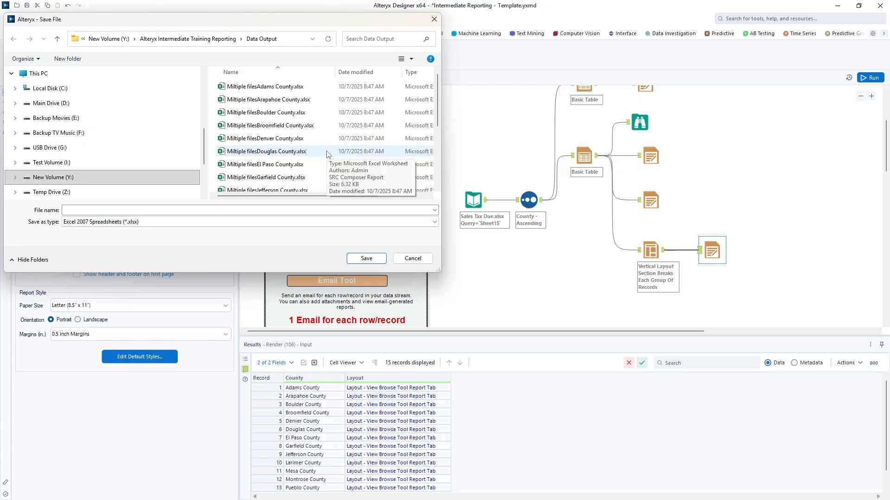
scroll(326, 152, "down", 3)
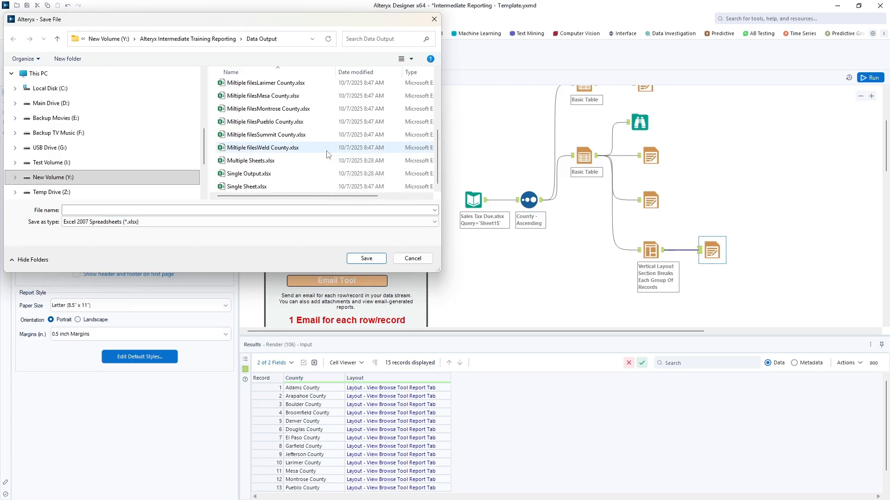
left_click(271, 161)
left_click(361, 258)
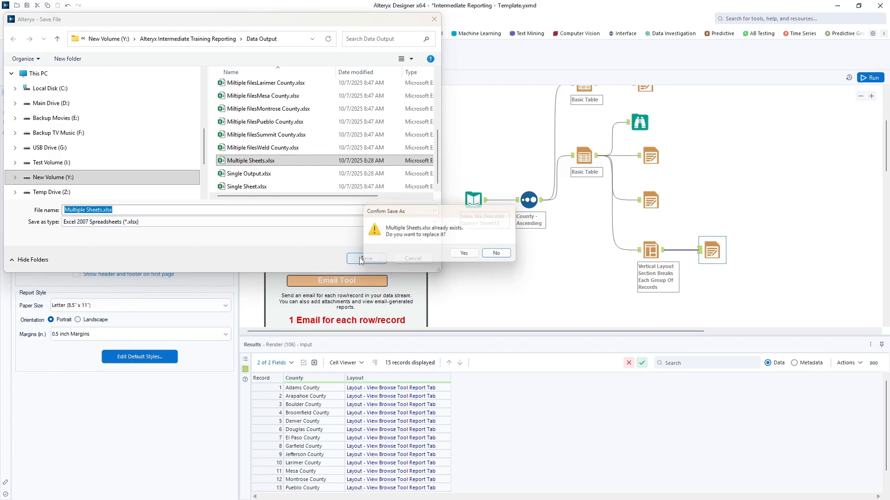
left_click(466, 255)
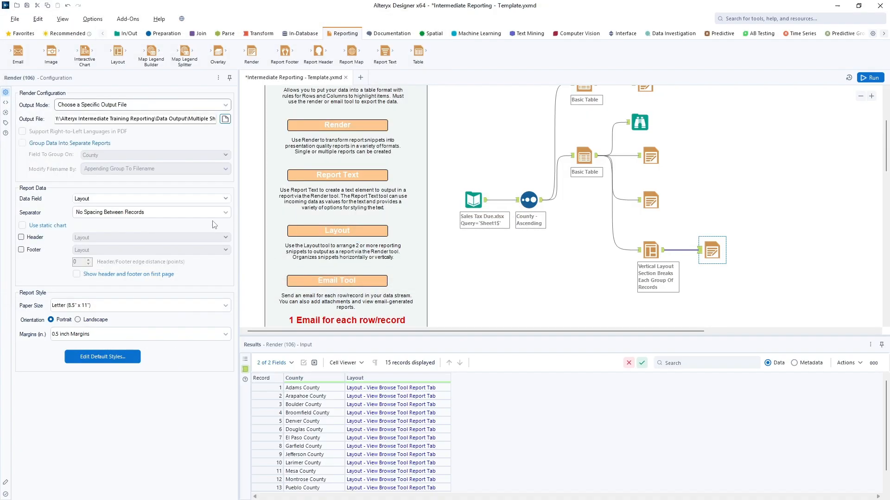
left_click(102, 199)
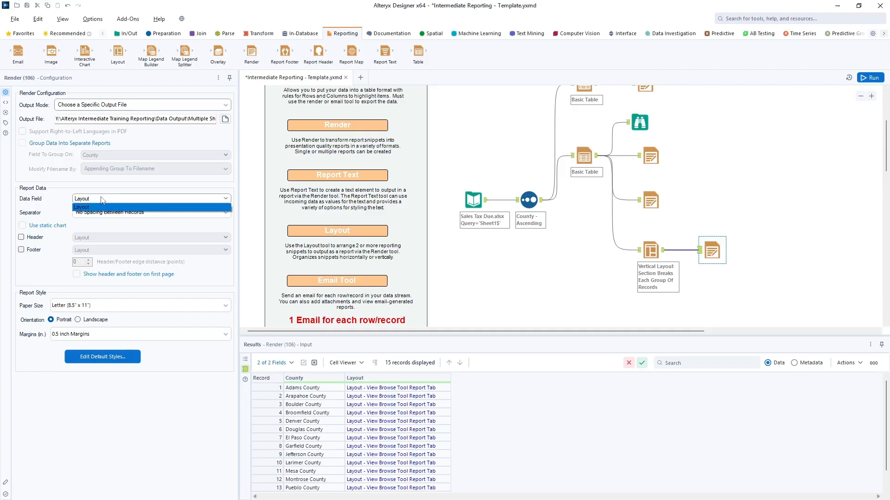
left_click(103, 200)
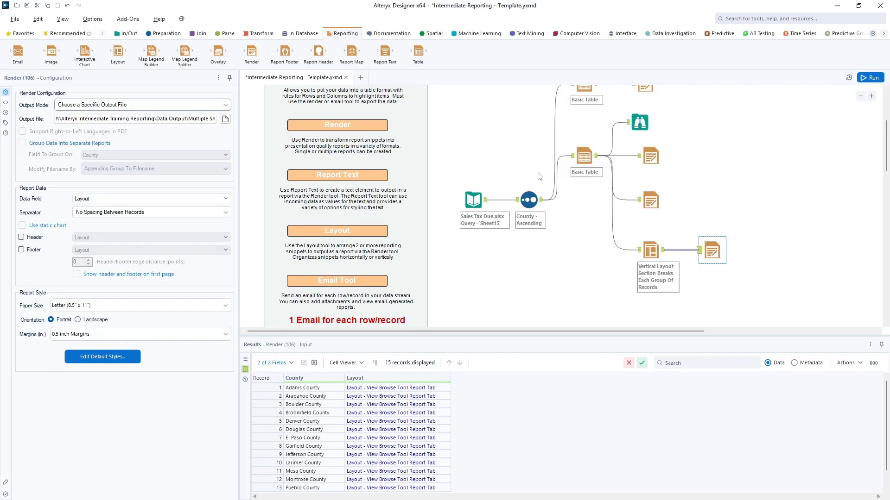
Step: Run the workflow, open Multiple Sheets.xlsx from the Render tool's messages, look through the Arapahoe, Boulder and Broomfield County sheets, and close it
left_click(875, 81)
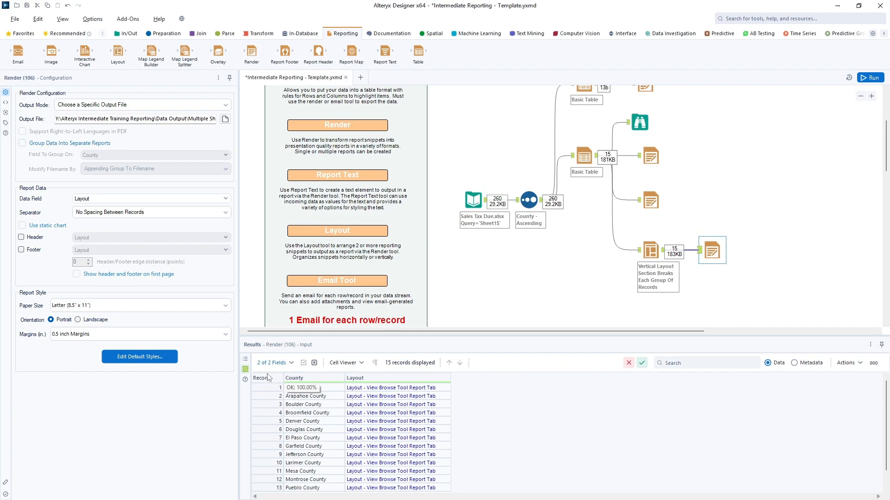
left_click(245, 359)
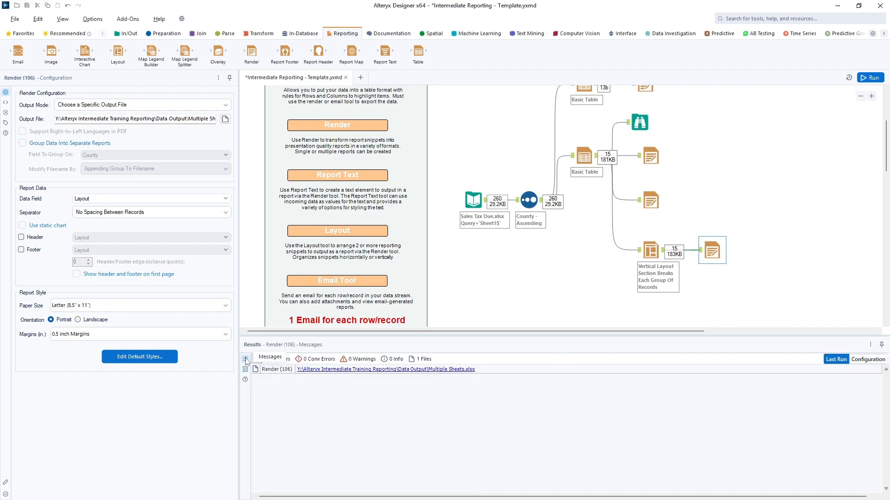
left_click(340, 371)
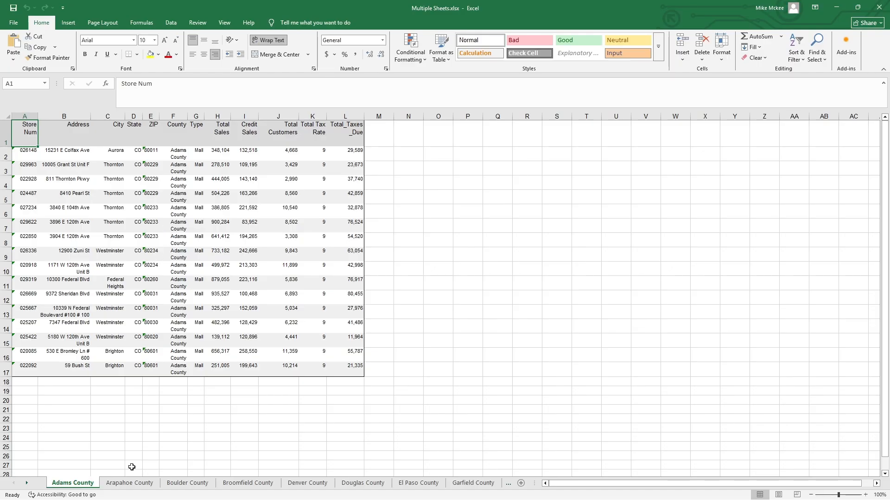
left_click(128, 484)
left_click(186, 484)
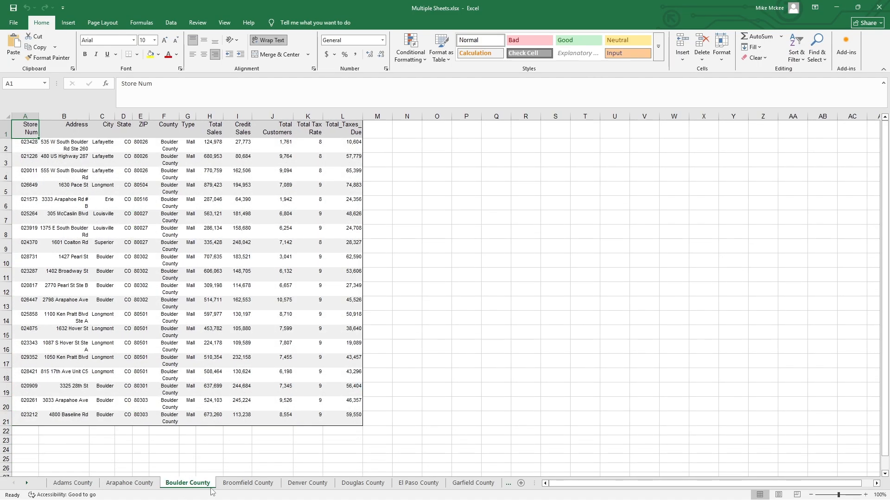
left_click(247, 484)
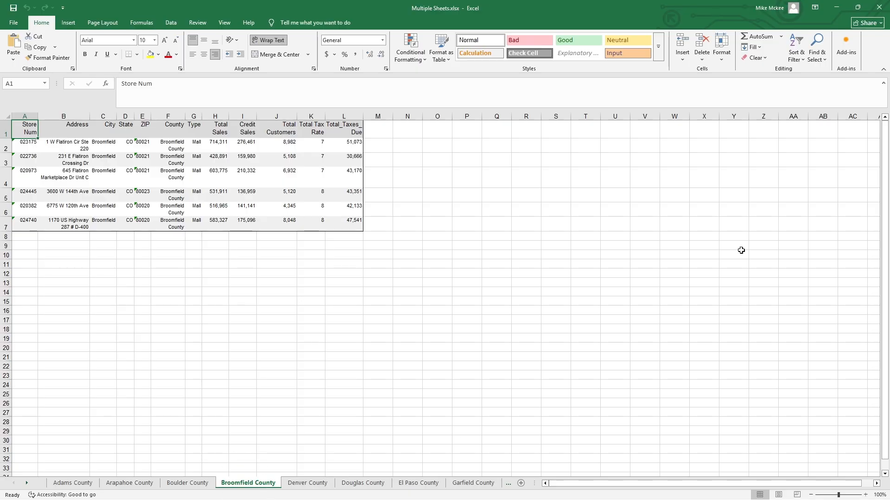
left_click(879, 8)
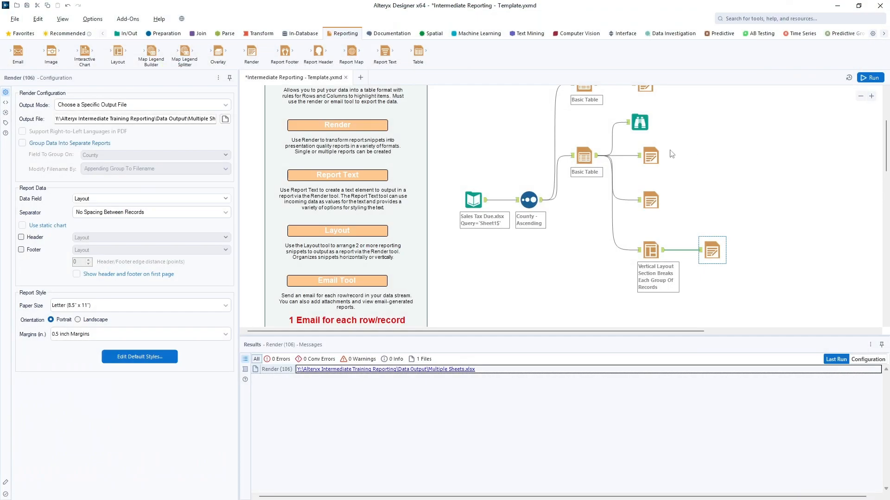
Step: Add a second-branch Table tool below the Layout tool and connect the Sort tool's output to it
left_click(651, 250)
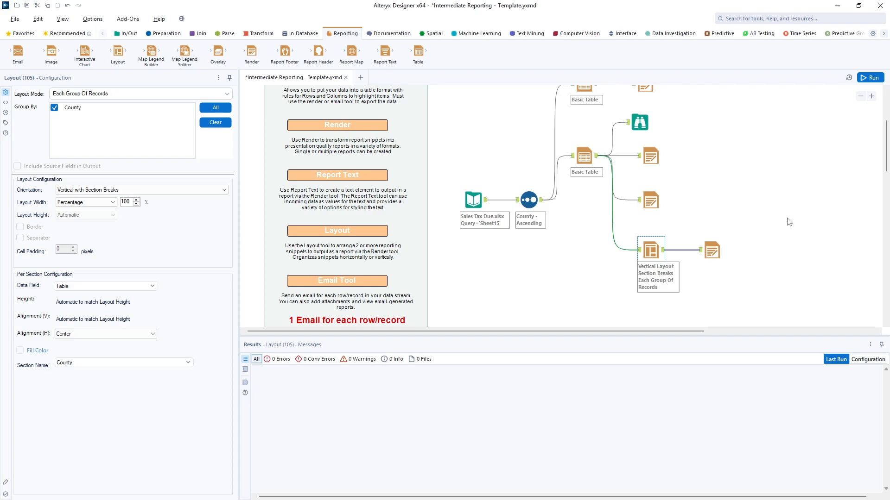
scroll(789, 222, "up", 1)
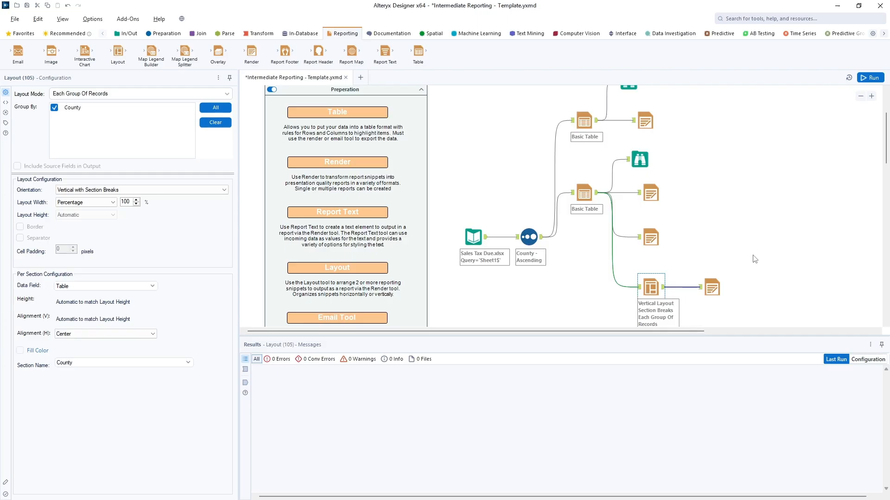
scroll(754, 259, "down", 5)
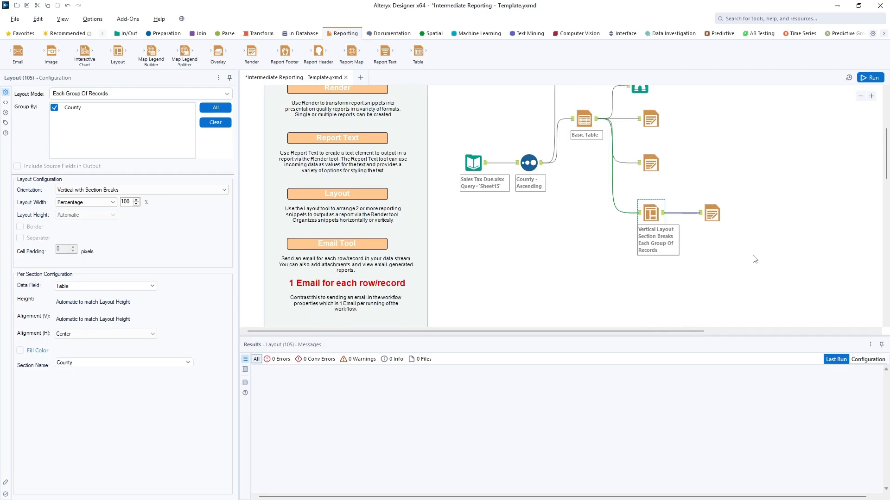
scroll(754, 259, "down", 1)
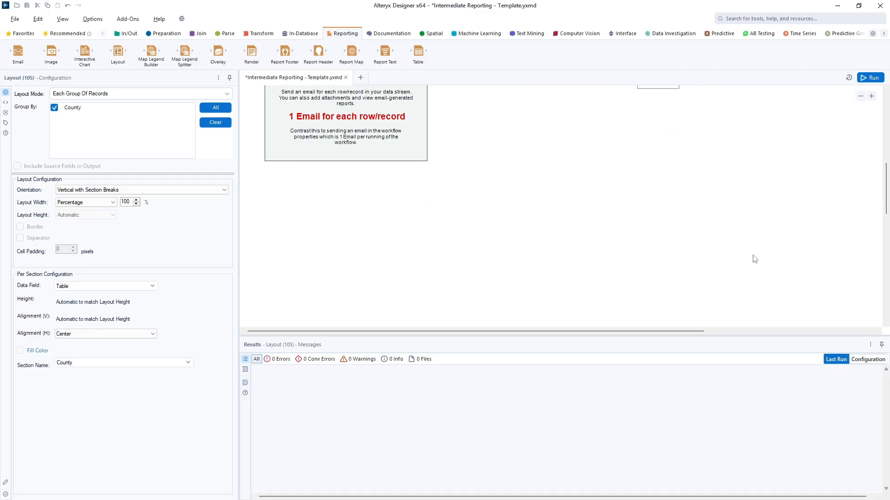
scroll(755, 259, "up", 2)
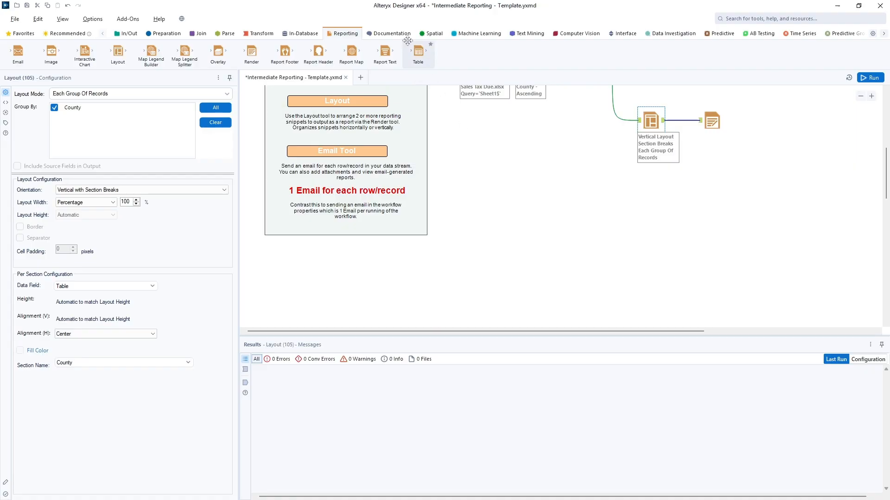
left_click_drag(417, 54, 629, 210)
scroll(579, 186, "up", 3)
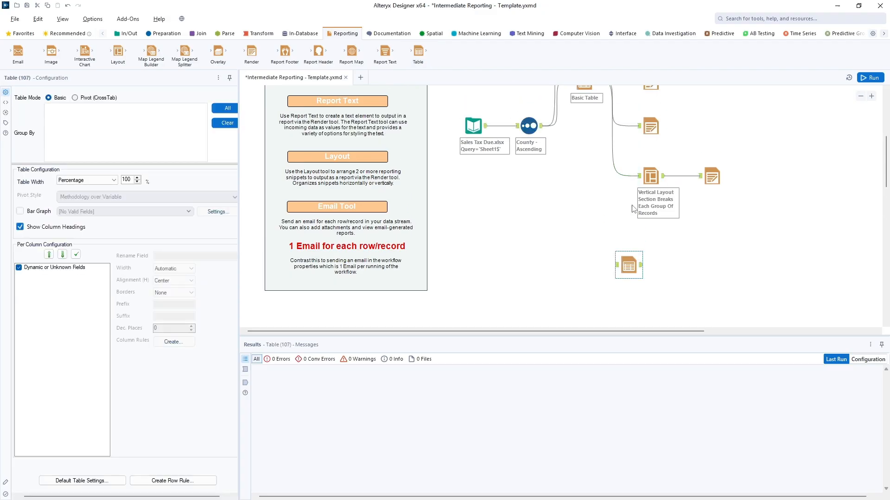
left_click_drag(541, 126, 617, 265)
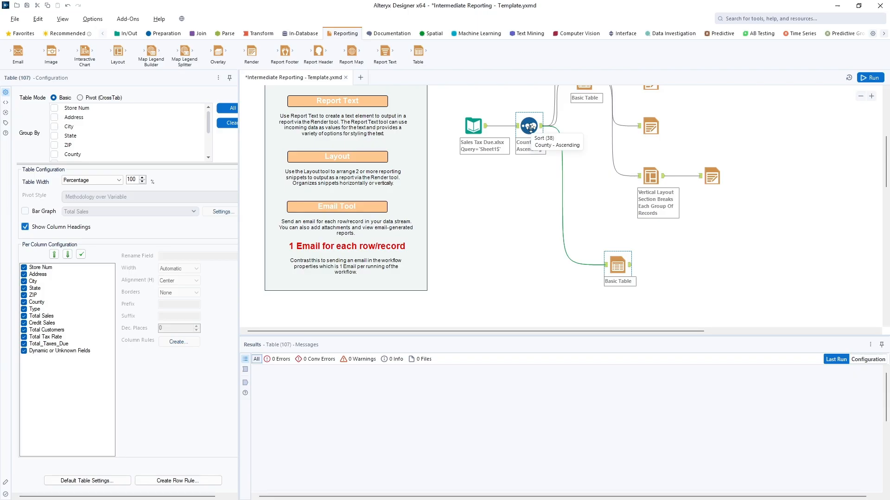
Step: Add a Browse tool after the new Table tool and place it slightly above the Table tool
right_click(617, 270)
left_click(648, 438)
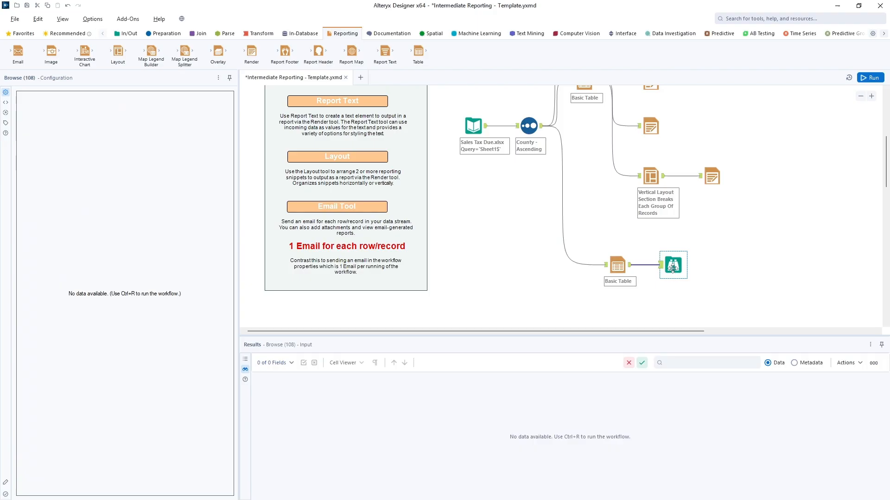
left_click_drag(672, 268, 673, 238)
Step: In the new Table tool's default settings, keep Arial for data and header, increase the header font size and make it bold
left_click(622, 265)
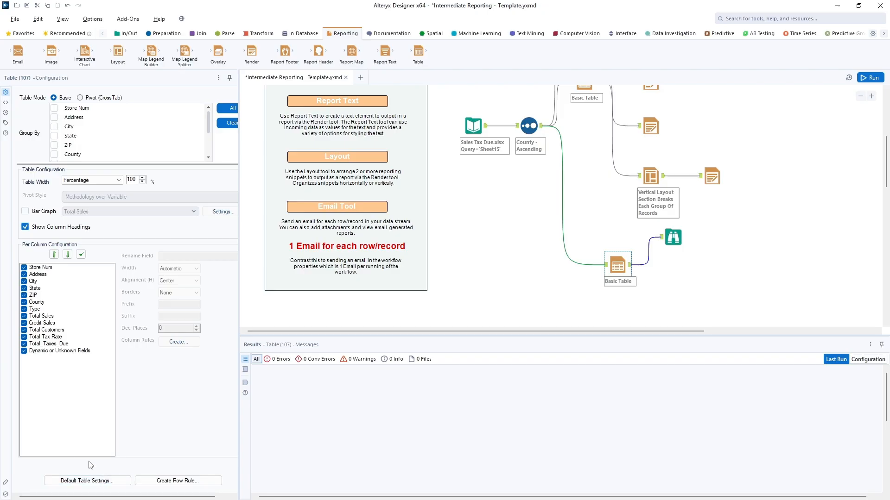
left_click(85, 485)
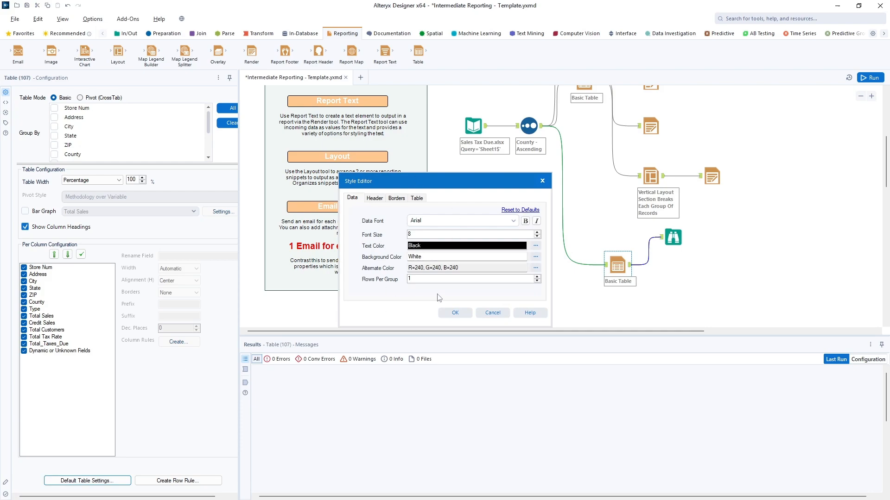
left_click(425, 221)
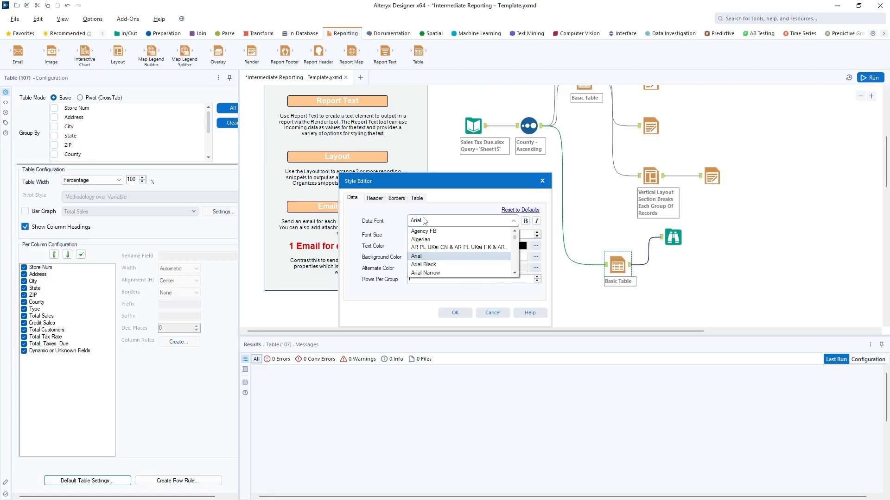
left_click(424, 221)
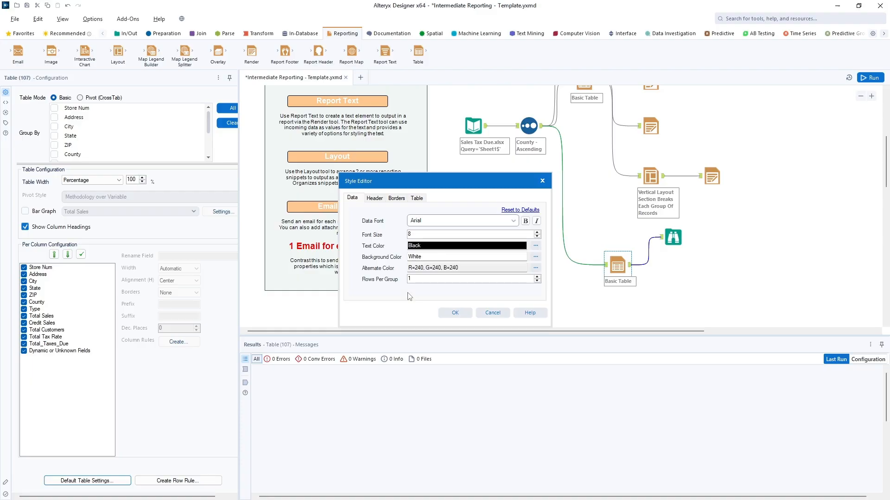
left_click(375, 199)
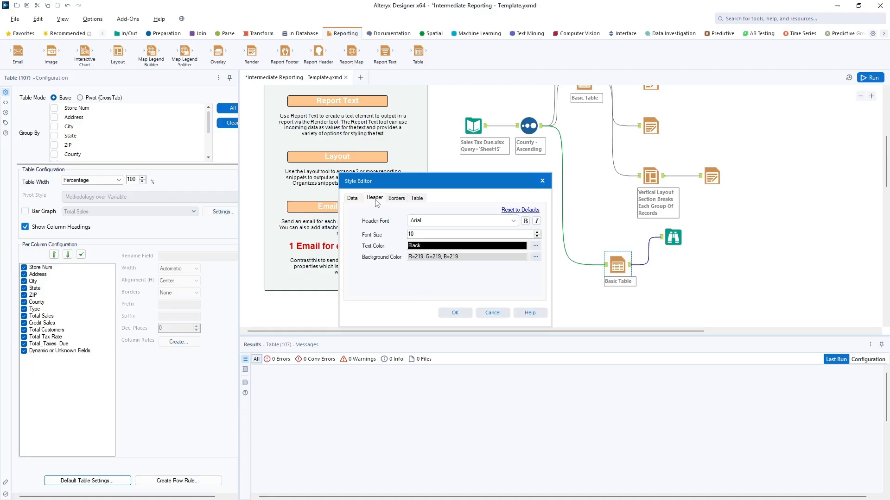
left_click(423, 222)
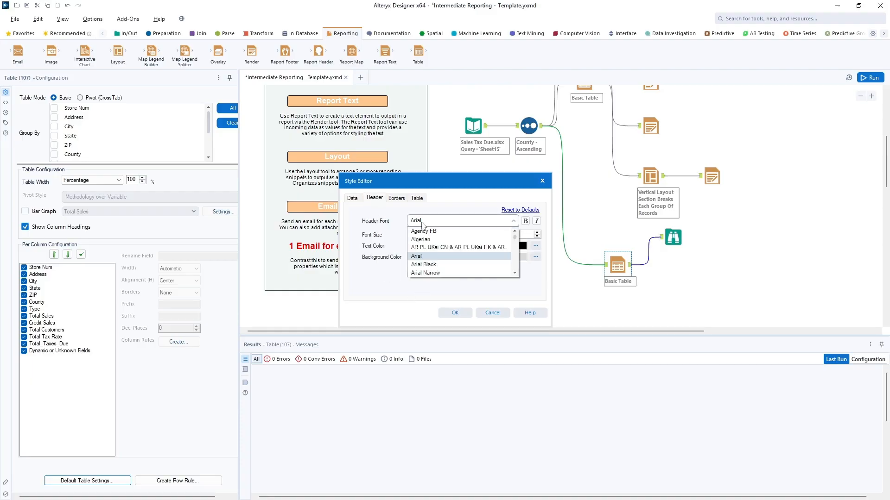
left_click(423, 225)
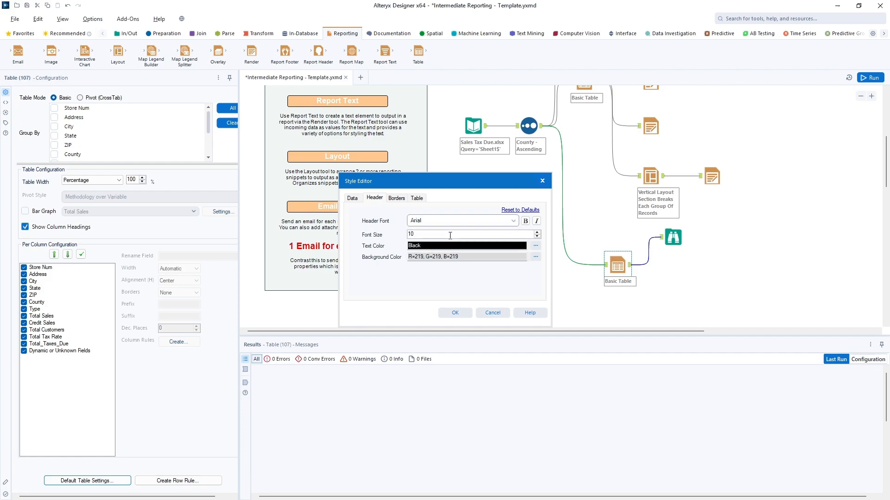
left_click(537, 233)
left_click(525, 221)
Step: Increase the border width in the table's border style, keep the overall table border settings, and apply the style
left_click(401, 201)
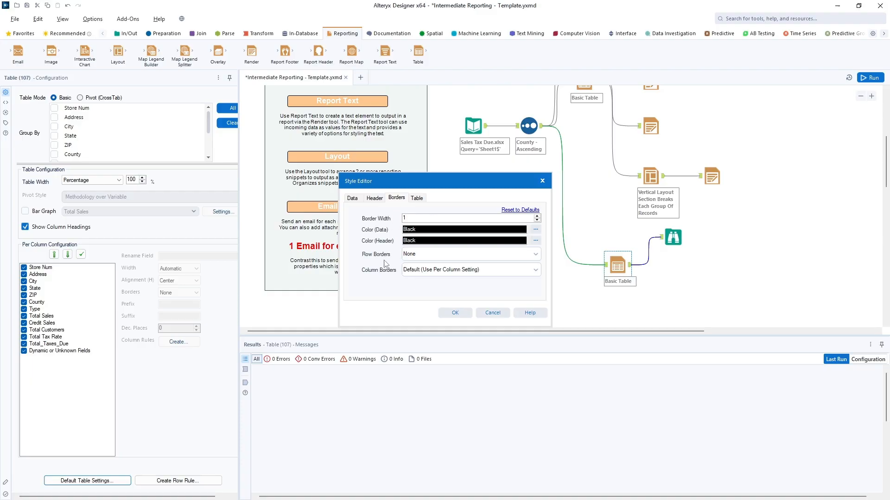
left_click(538, 216)
left_click(416, 198)
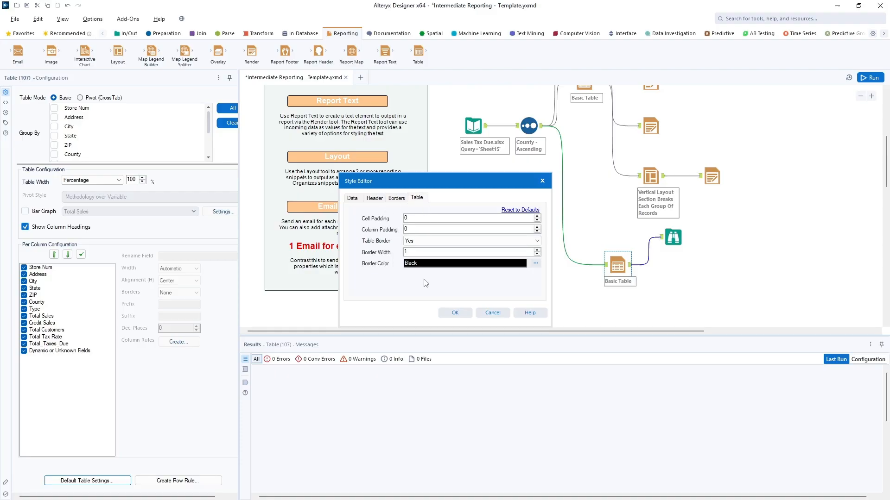
left_click(452, 315)
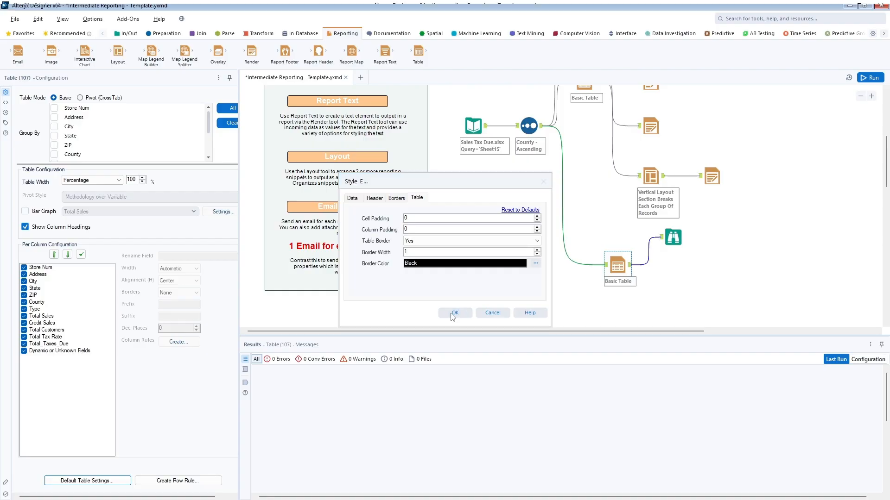
Step: Run the workflow and examine the styled table report in the new Browse tool, widening the report view to see all columns
left_click(870, 78)
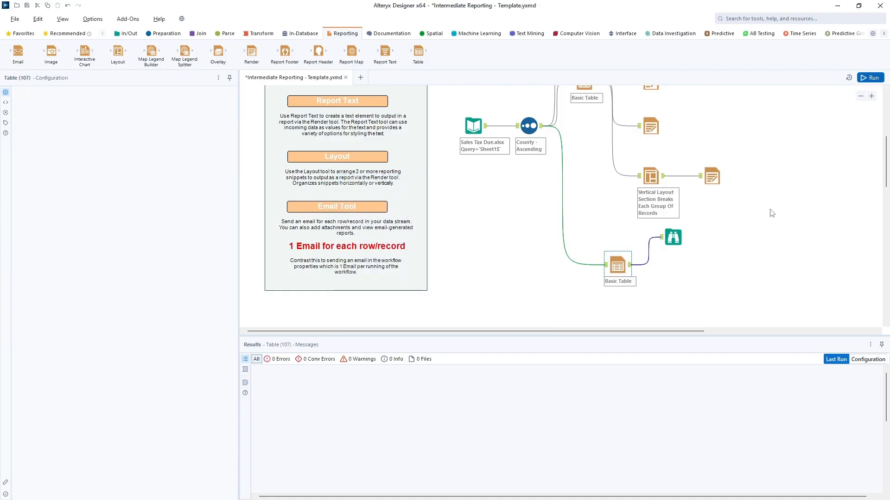
left_click(673, 237)
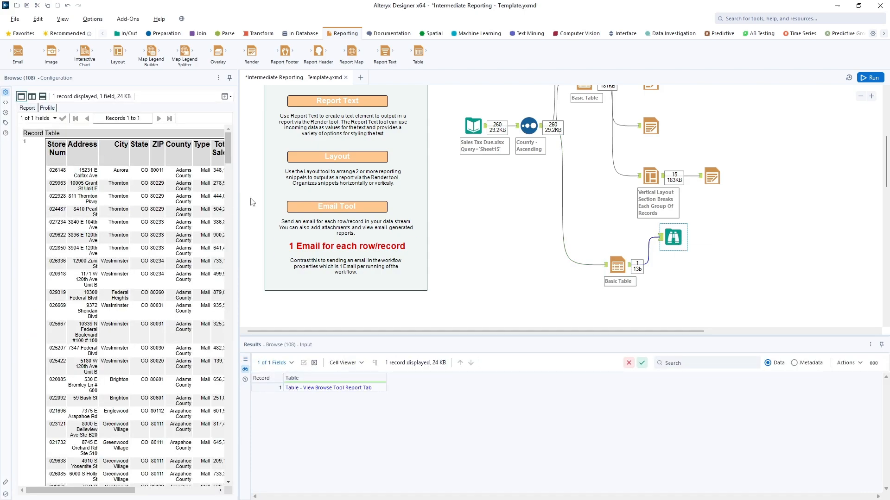
left_click_drag(237, 200, 414, 200)
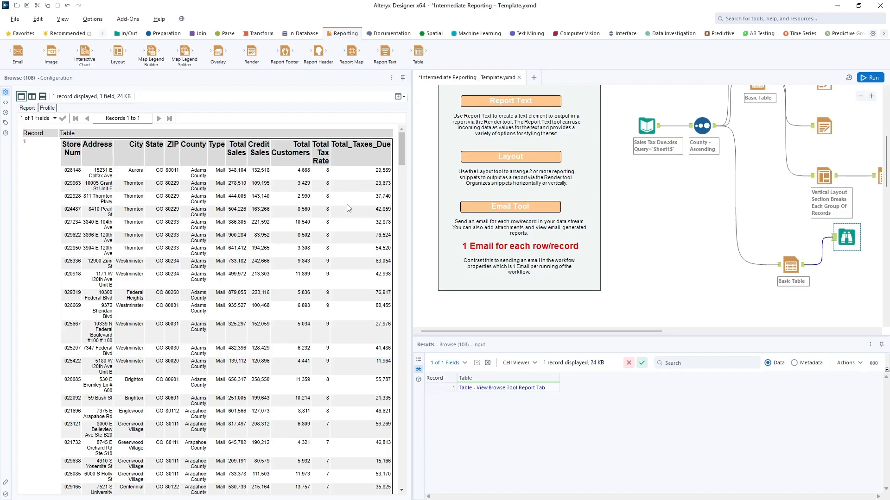
left_click_drag(411, 247, 276, 242)
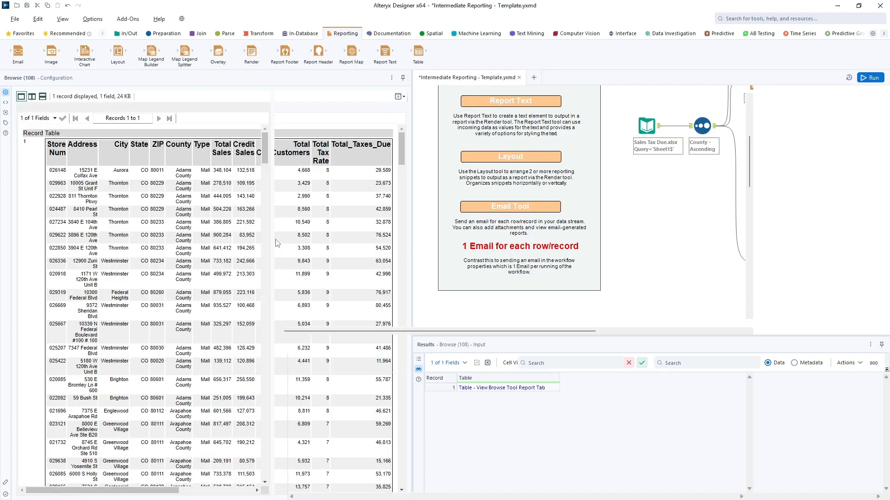
Step: Create a row styling rule on the new Table tool, keep the name Row Rule 1, and make it apply by formula
left_click(652, 267)
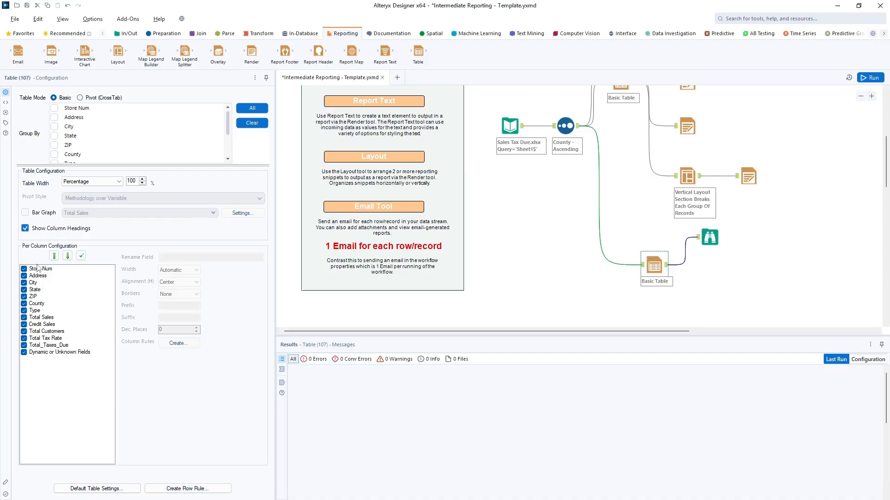
left_click(185, 489)
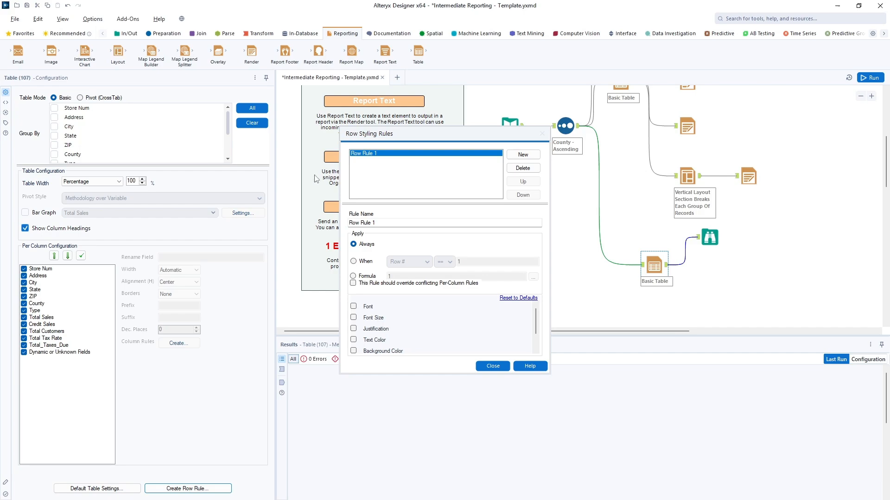
left_click(388, 222)
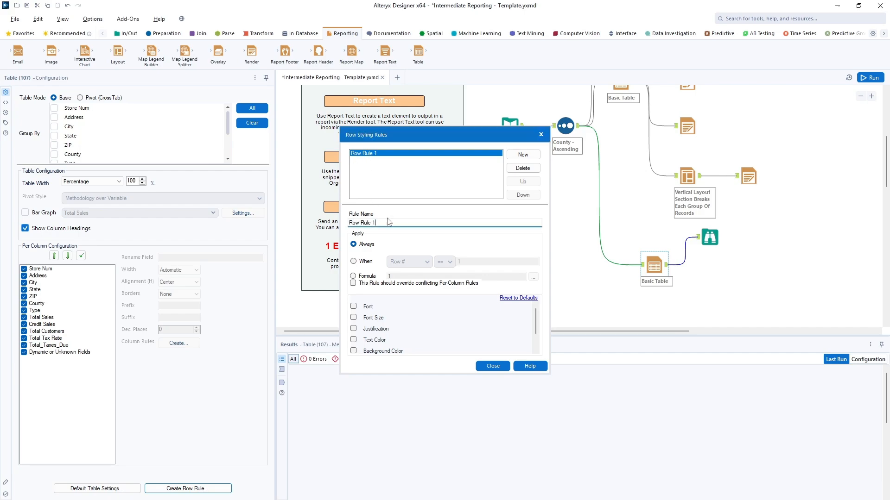
left_click_drag(382, 222, 344, 224)
left_click(365, 263)
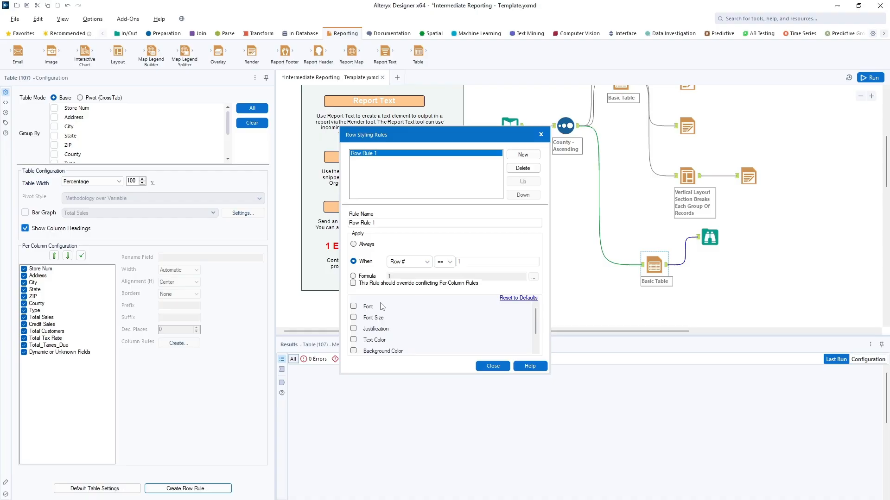
left_click(354, 276)
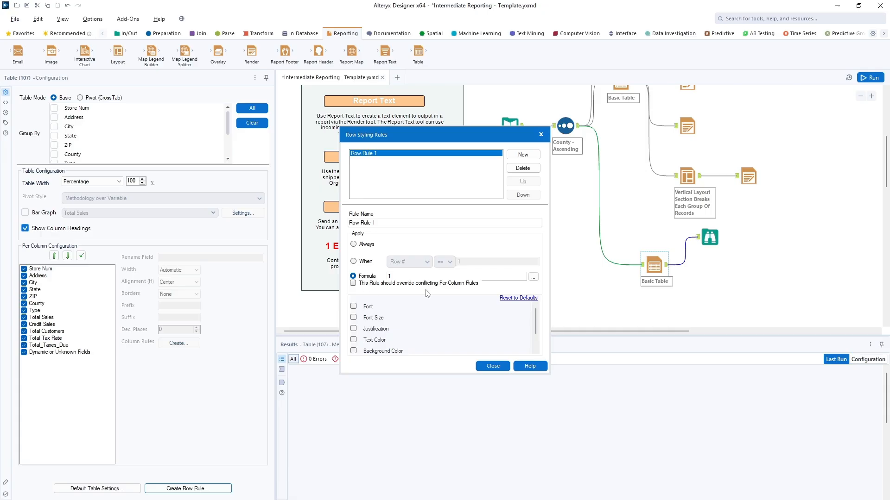
Step: Set the row rule's formula to [Total_Taxes_Due] > 60000
left_click(533, 276)
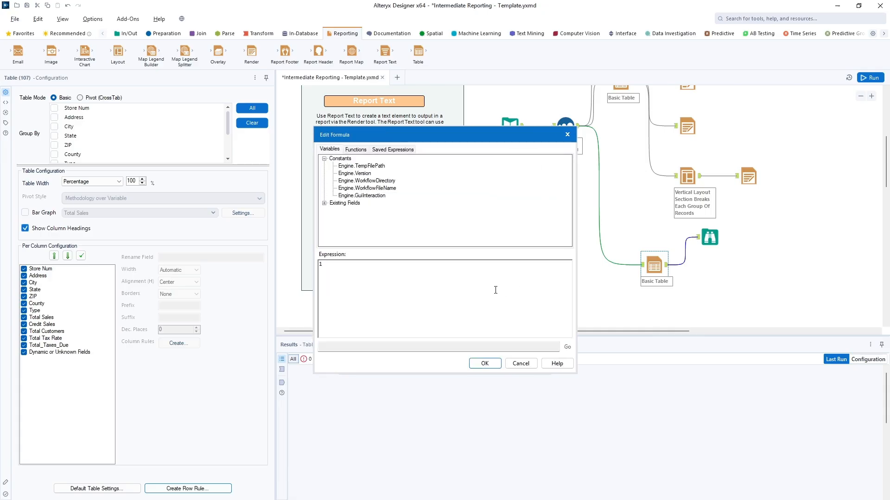
left_click(343, 269)
key("BackSpace")
left_click(324, 203)
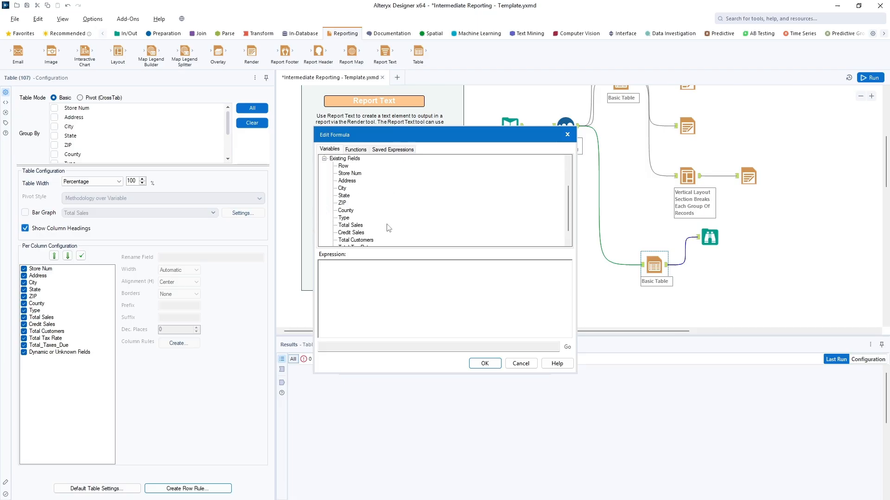
scroll(388, 229, "down", 1)
left_click(366, 240)
double_click(366, 240)
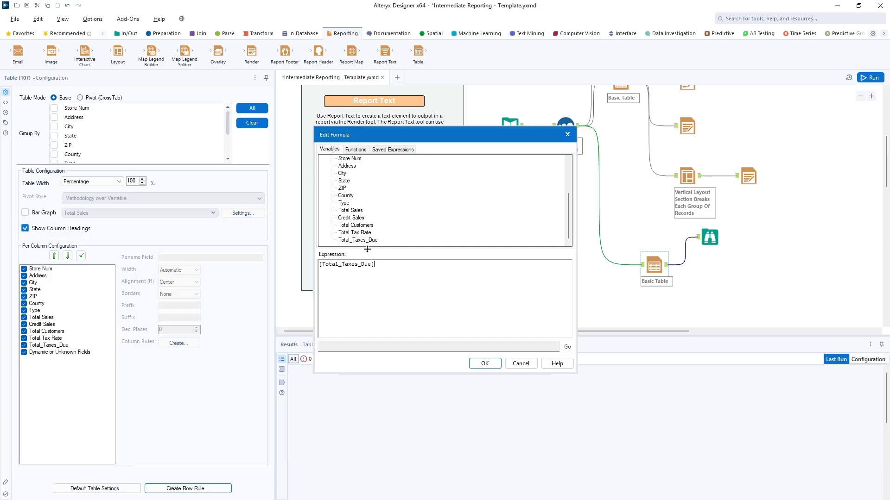
type("> 60000")
left_click(361, 151)
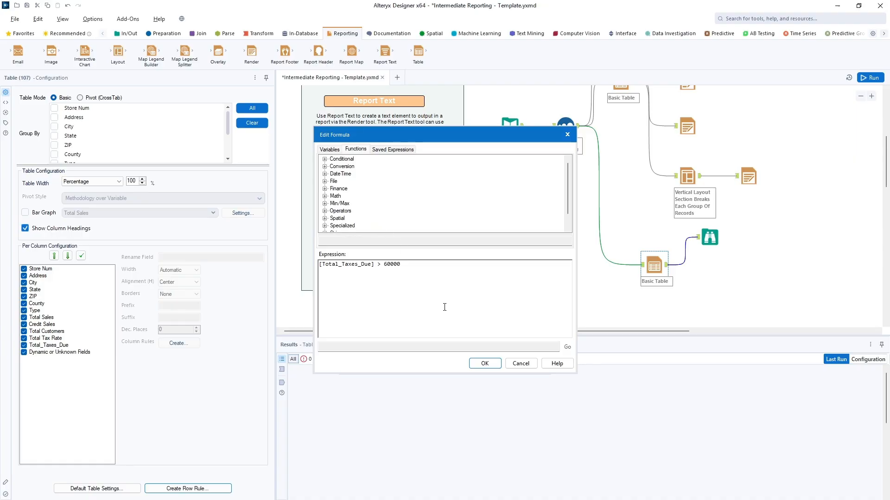
left_click(485, 364)
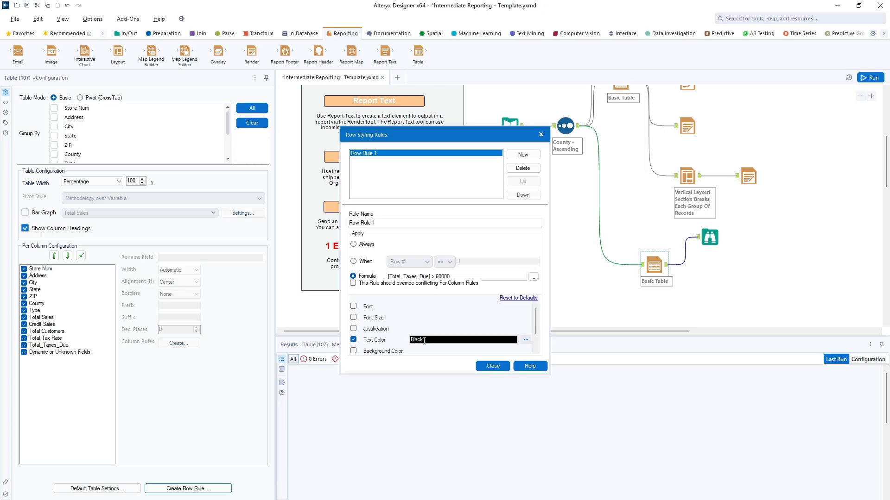
Step: Turn on the row rule's text color and set it to White
left_click(525, 339)
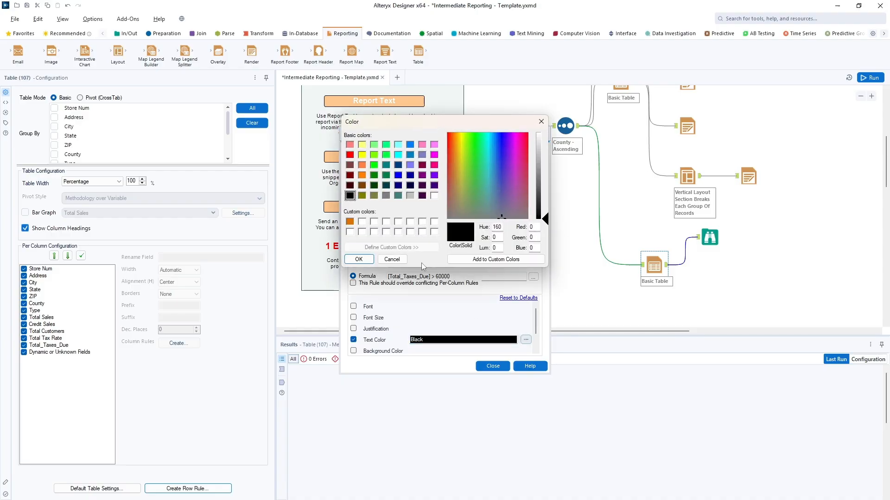
left_click(434, 196)
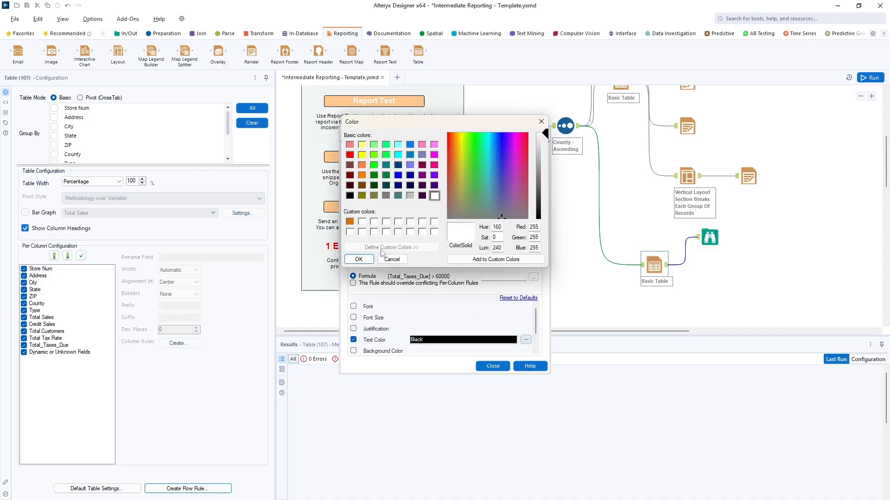
left_click(360, 259)
scroll(366, 325, "down", 2)
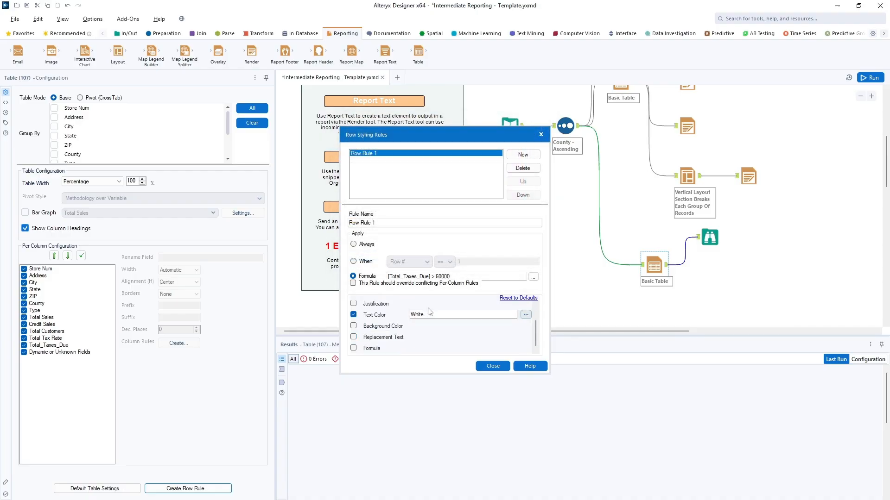
Step: Turn on the row rule's background color, set it to Red, and close the row styling rules
left_click(354, 326)
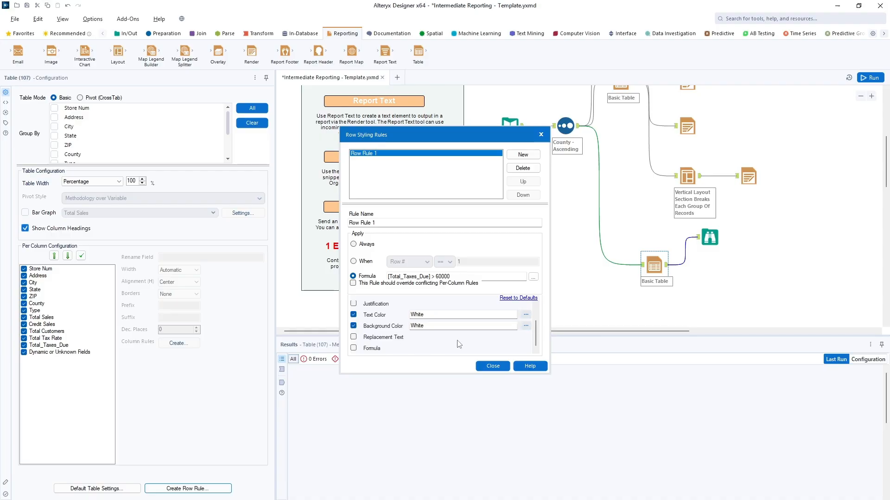
left_click(525, 326)
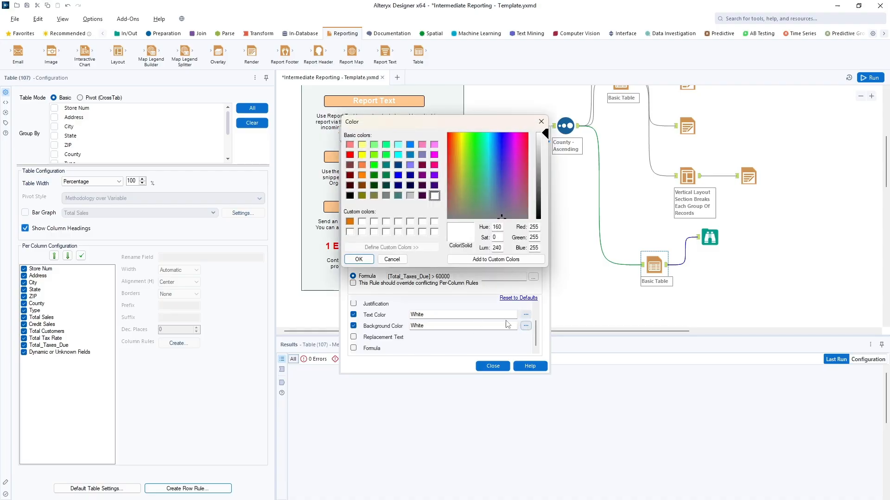
left_click(349, 154)
left_click(358, 259)
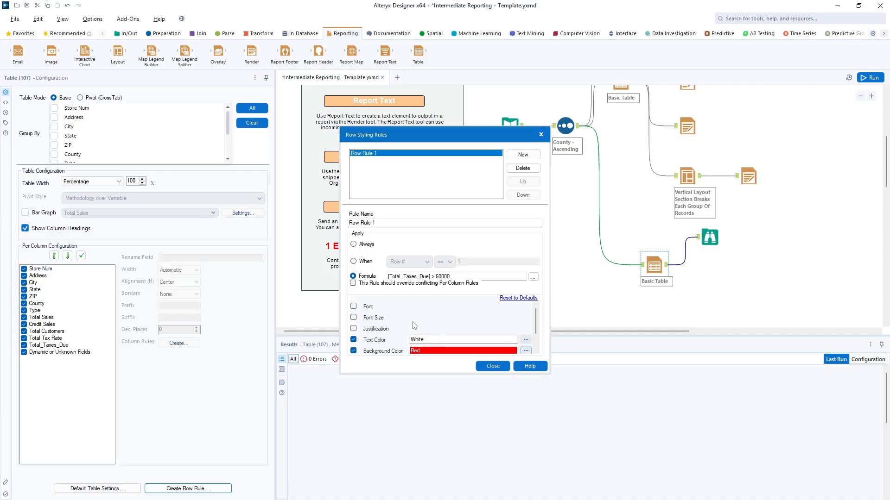
scroll(352, 306, "up", 2)
scroll(488, 326, "down", 2)
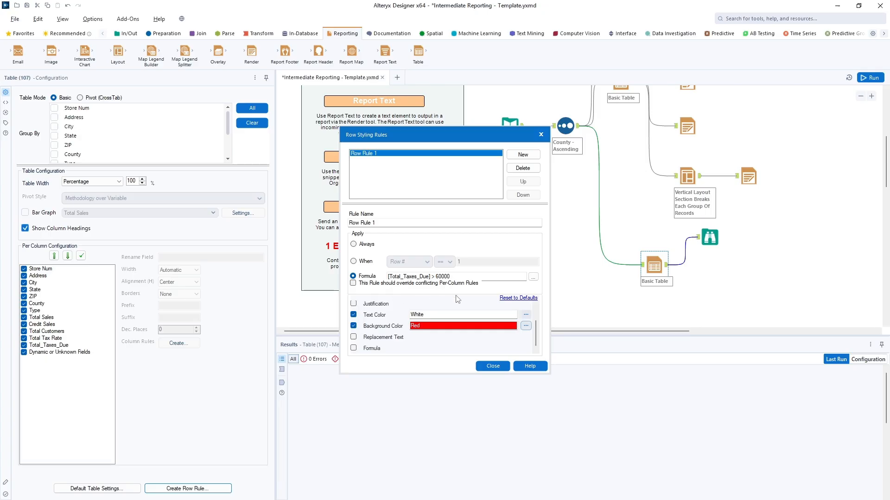
left_click(493, 366)
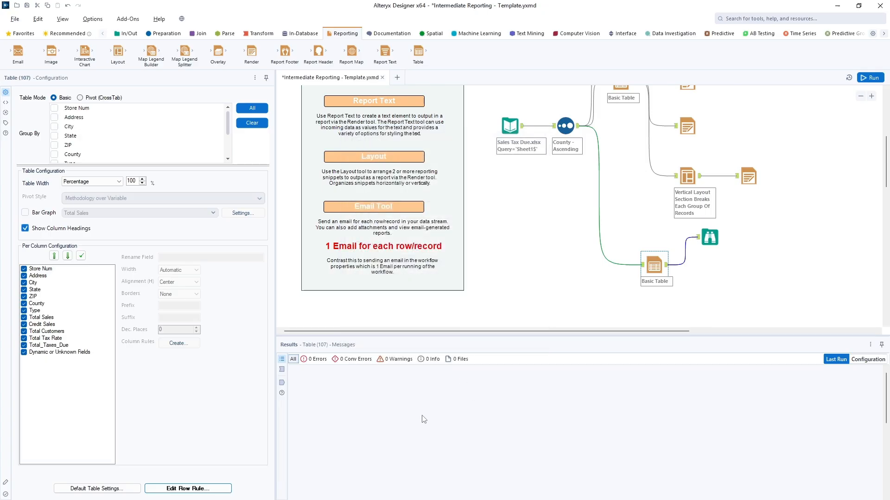
Step: Run the workflow and examine the row highlighting in the Browse report against the Total_Taxes_Due column
left_click(871, 78)
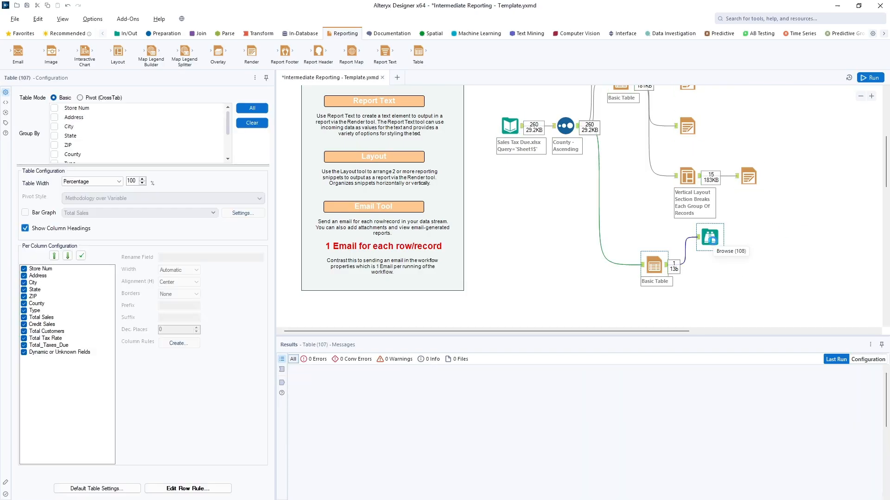
left_click(712, 241)
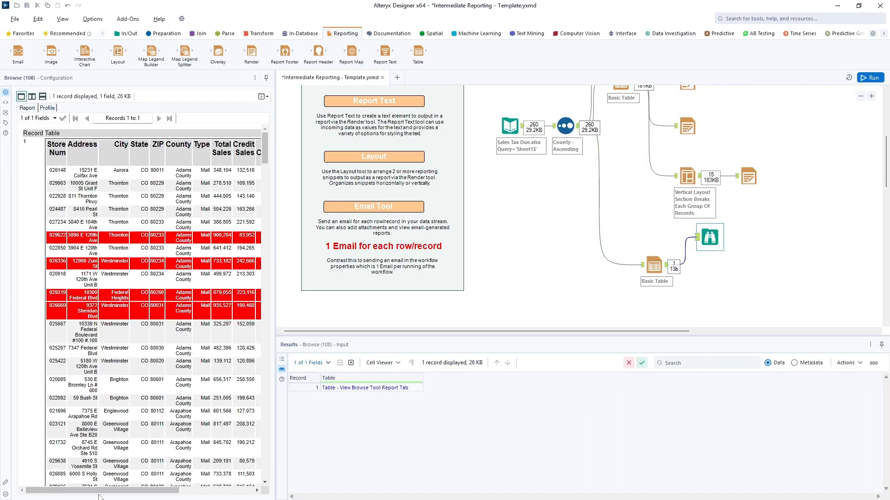
mouse_move(105, 490)
left_mouse_down()
mouse_move(190, 490)
mouse_move(92, 484)
left_mouse_up()
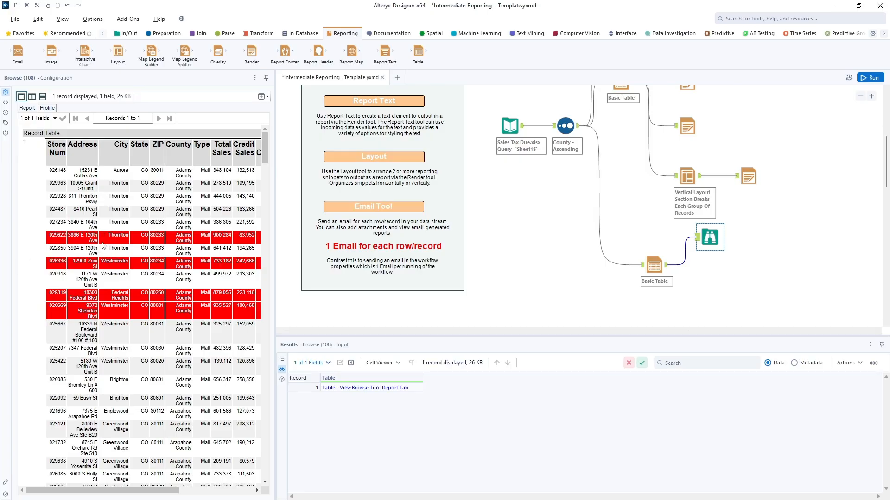
left_click_drag(162, 495, 236, 493)
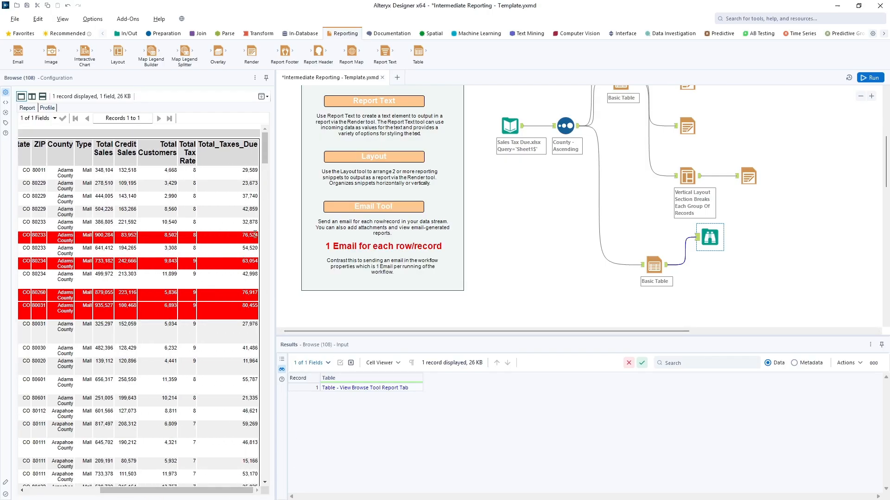
scroll(239, 369, "down", 4)
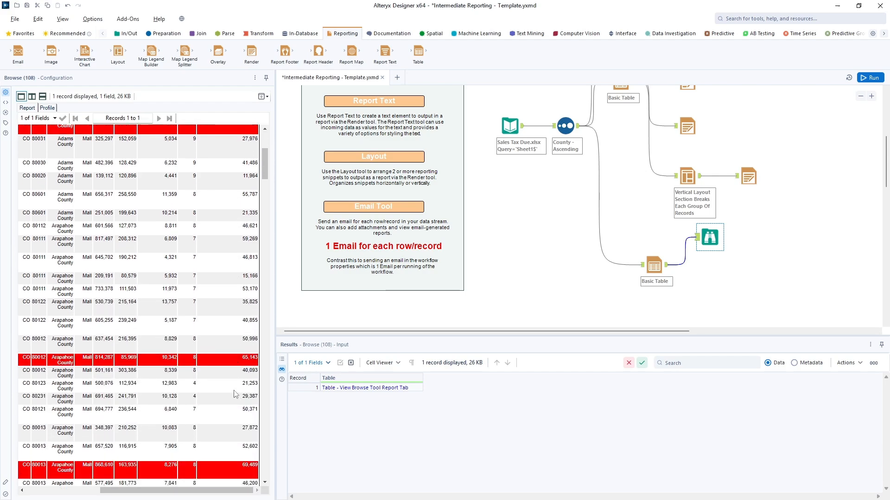
scroll(236, 394, "up", 2)
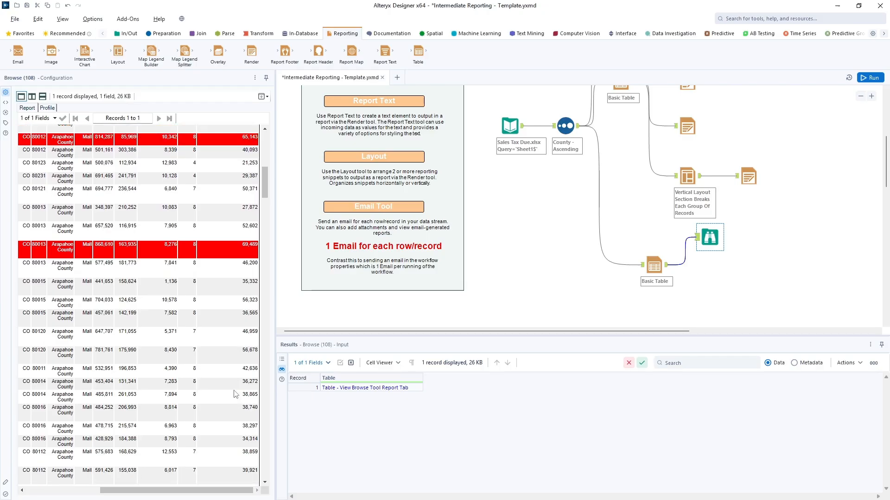
scroll(236, 394, "up", 3)
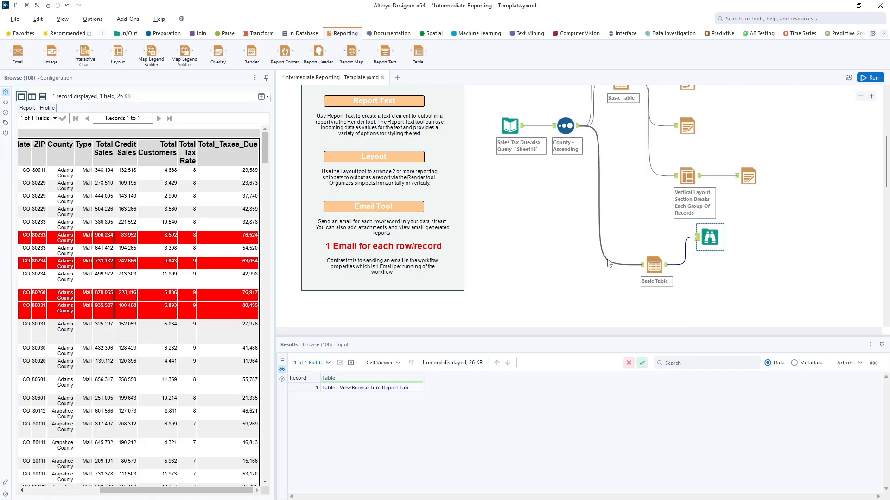
Step: Add another Table tool below the row-styled one and connect the County - Ascending sort output to it
scroll(643, 217, "up", 2)
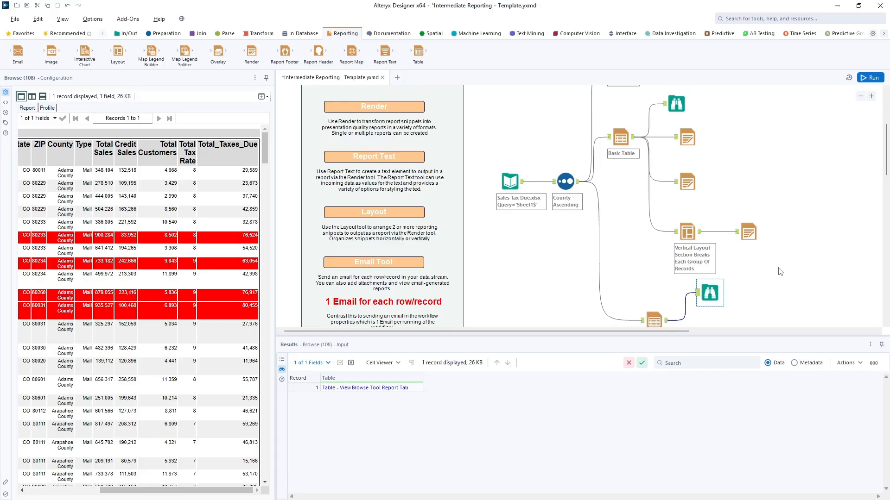
scroll(780, 272, "down", 2)
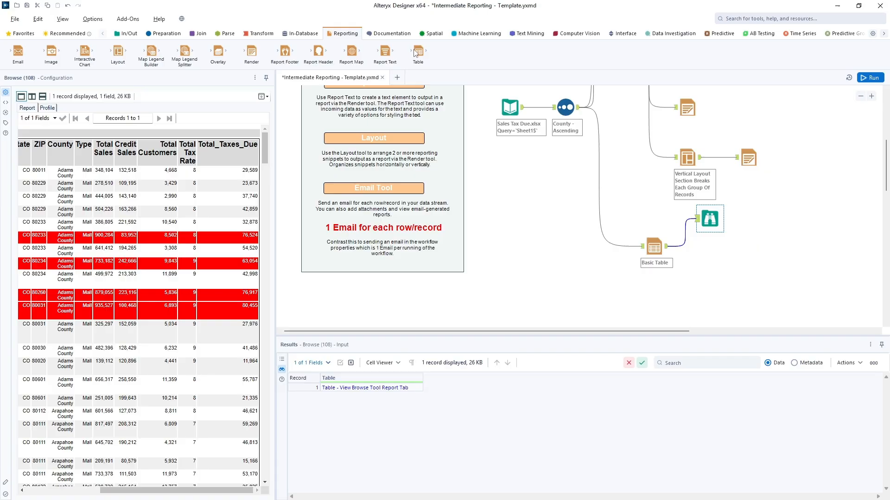
left_click_drag(419, 54, 660, 293)
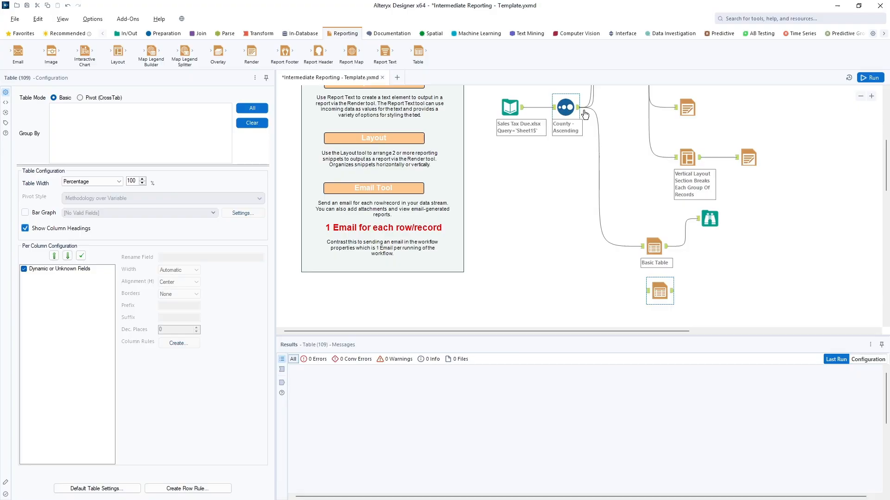
left_click_drag(579, 111, 648, 290)
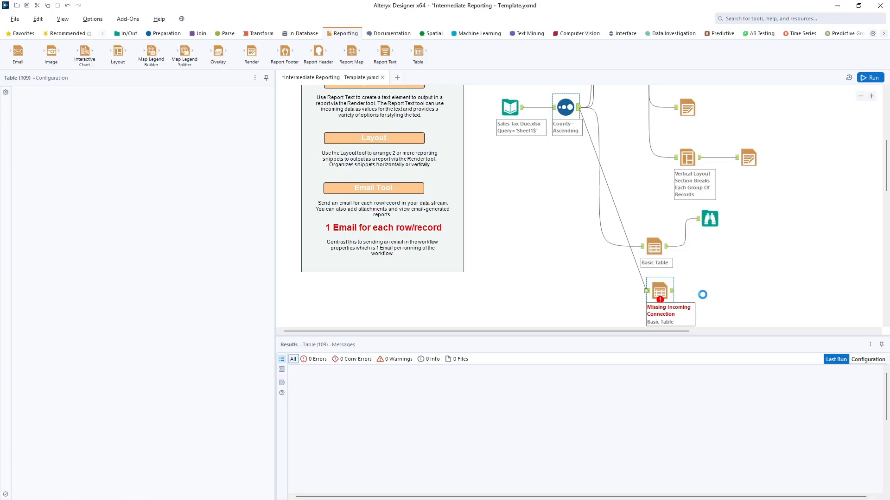
scroll(704, 299, "down", 1)
left_click_drag(658, 234, 657, 267)
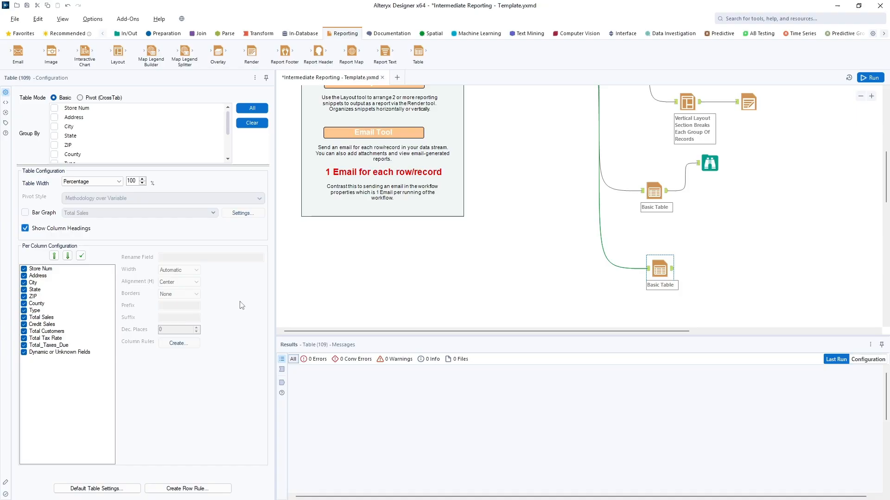
Step: Create a row styling rule on the new Table tool that applies when Total_Taxes_Due > 60000
left_click(190, 489)
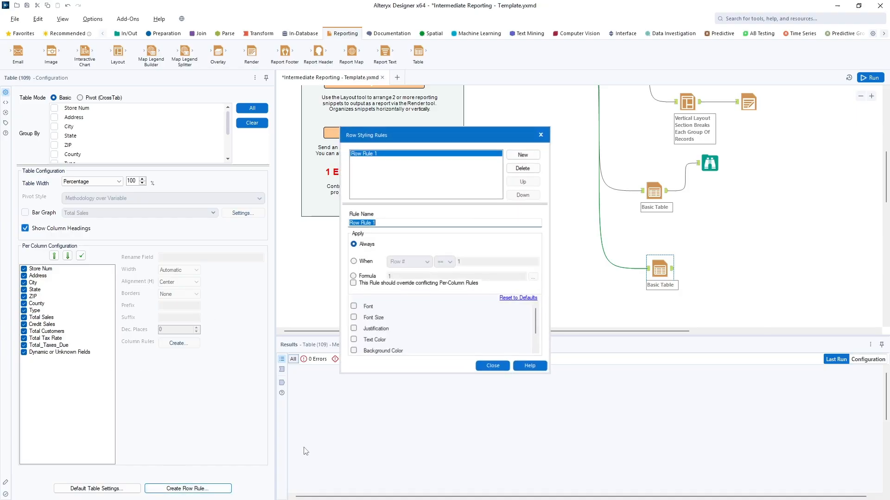
left_click(355, 263)
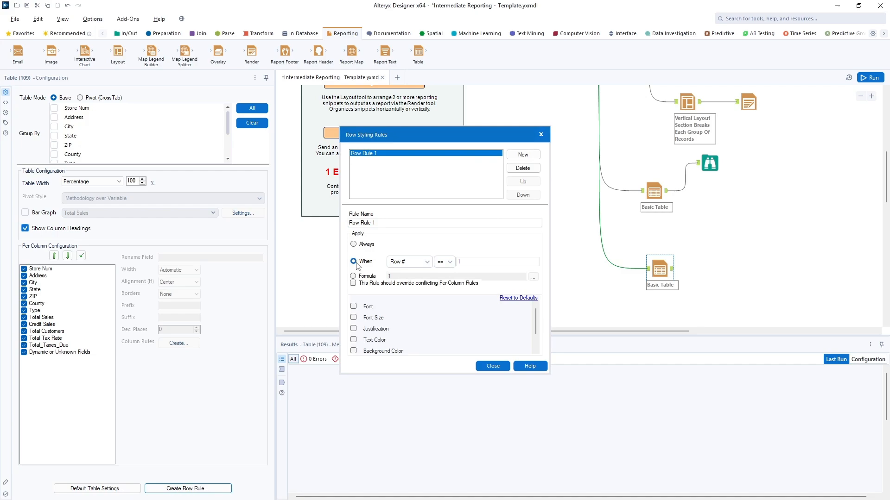
left_click(426, 263)
scroll(419, 301, "down", 5)
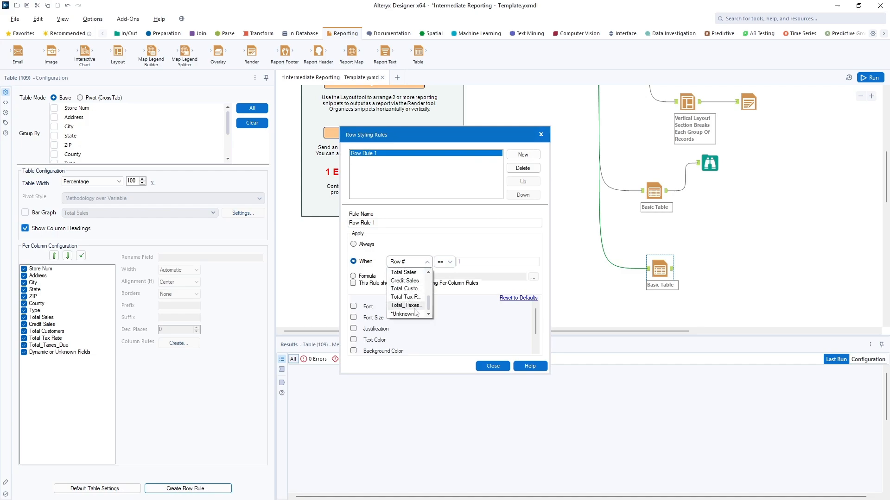
left_click(408, 306)
left_click(449, 263)
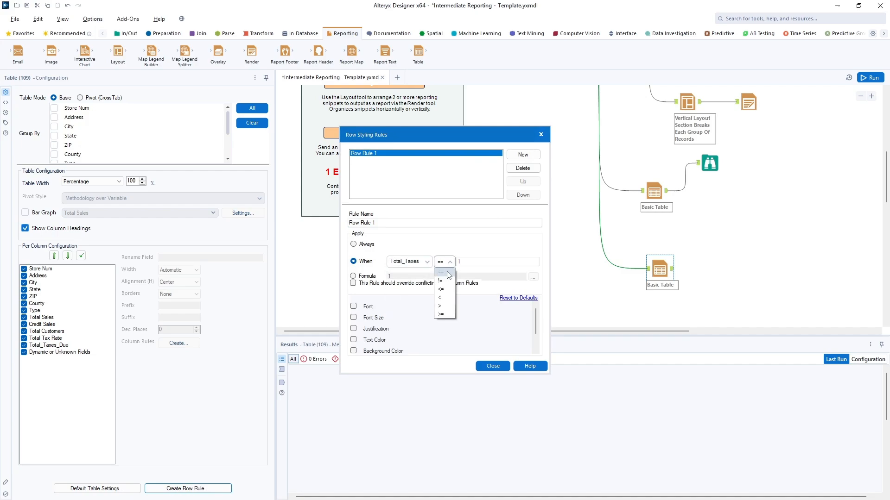
left_click(443, 307)
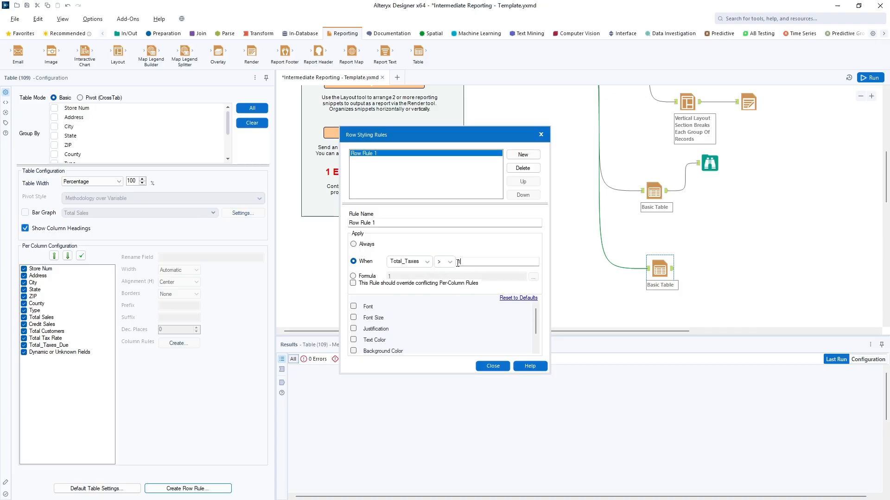
key("Tab")
Step: Turn on the row rule's text color, set it to Red, and close the row styling rules
left_click(353, 340)
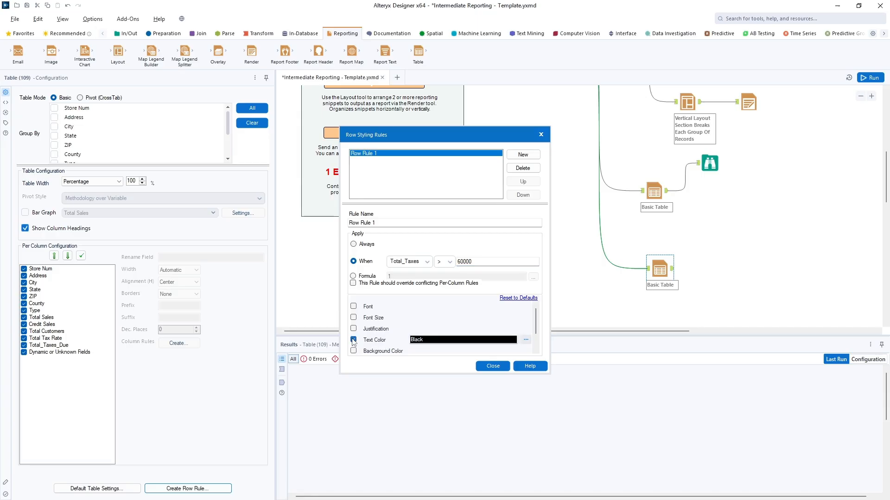
left_click(526, 340)
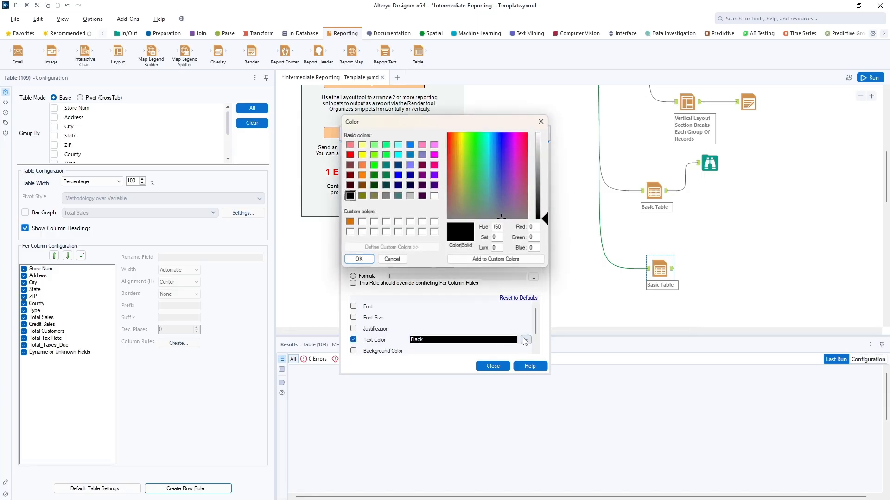
left_click(350, 155)
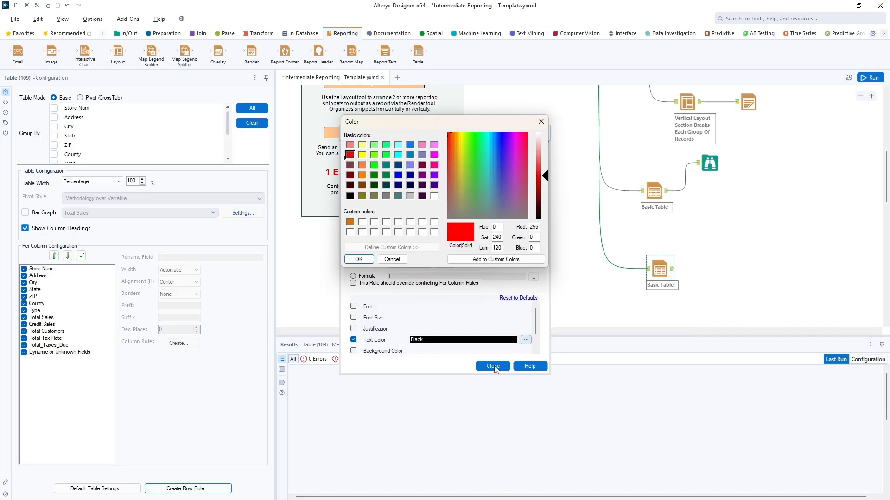
left_click(359, 260)
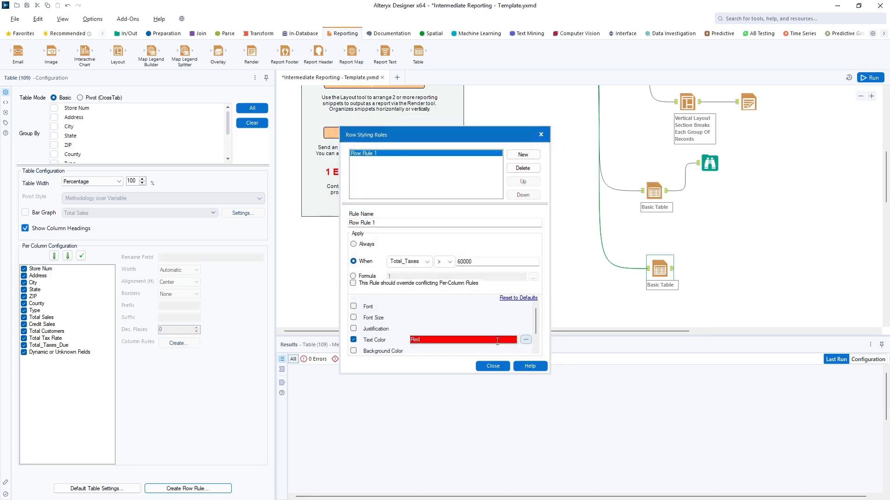
left_click(492, 366)
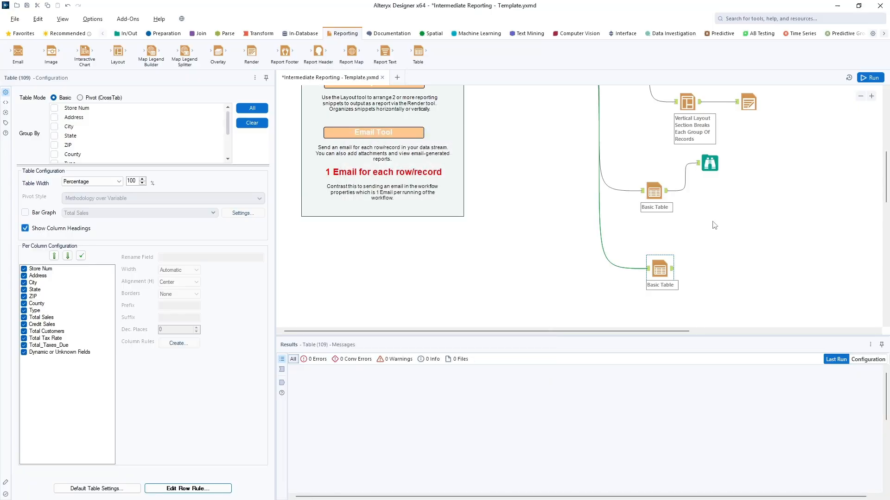
Step: Attach a Browse tool to the new Table tool's output, place it above and beside the table, and run the workflow
right_click(667, 268)
left_click(696, 429)
left_click_drag(722, 259, 728, 220)
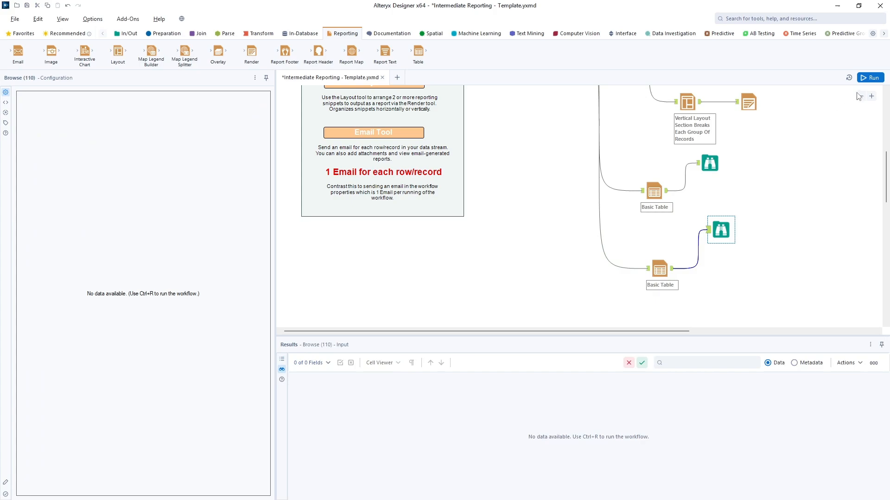
left_click(866, 79)
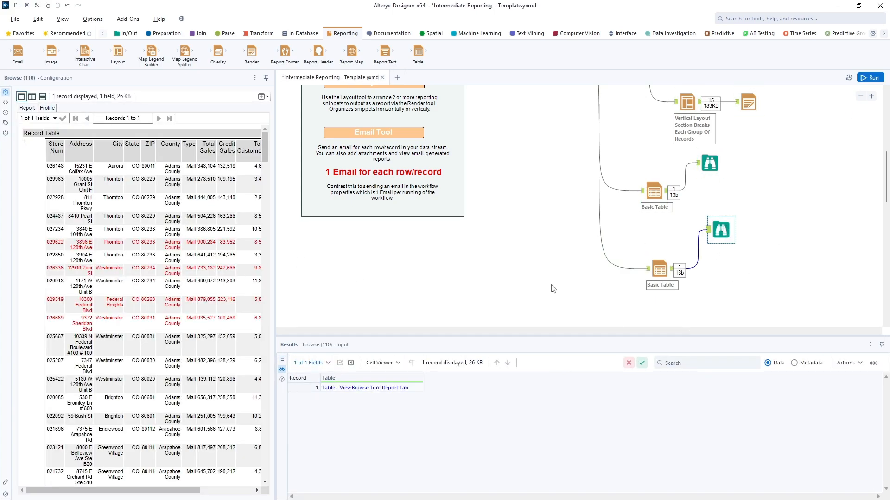
Step: Select the County column in the new Table tool and review its rename, width and border options, keeping the width Automatic
left_click(659, 269)
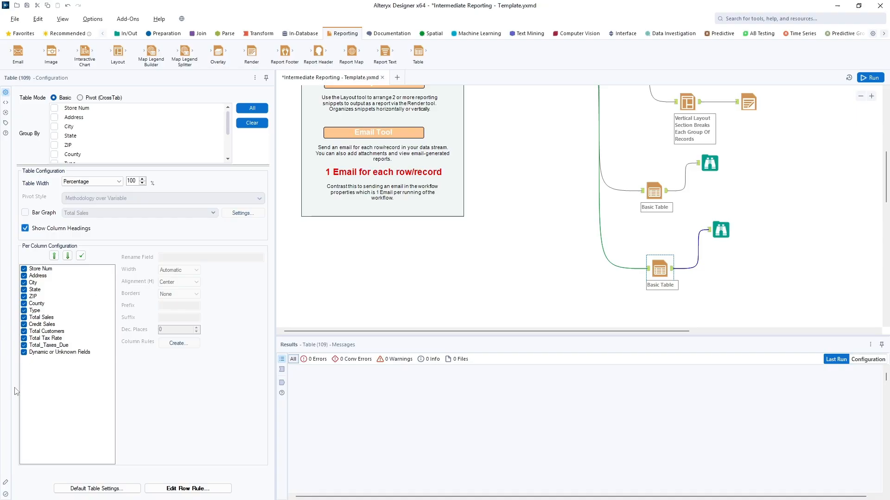
left_click(35, 304)
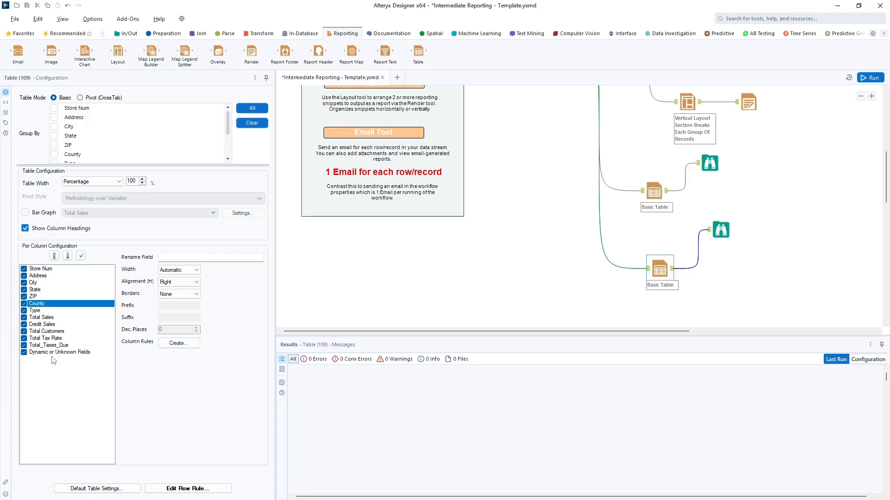
left_click(168, 257)
left_click(196, 270)
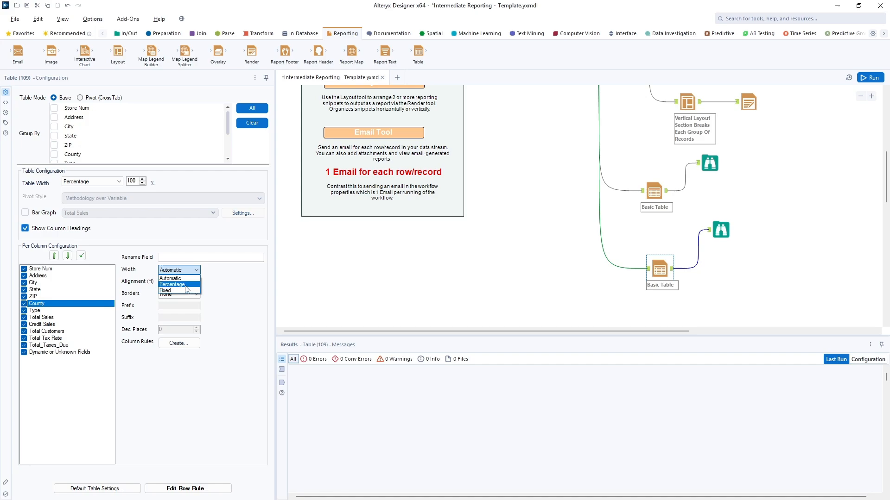
left_click(183, 279)
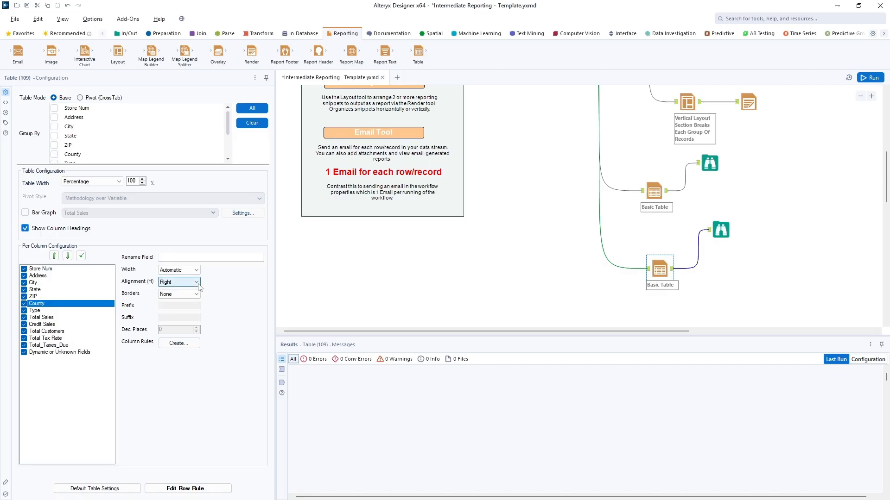
left_click(196, 295)
left_click(195, 295)
Step: Create a column styling rule for the County column that applies by the formula [County] = "Adams County"
left_click(178, 344)
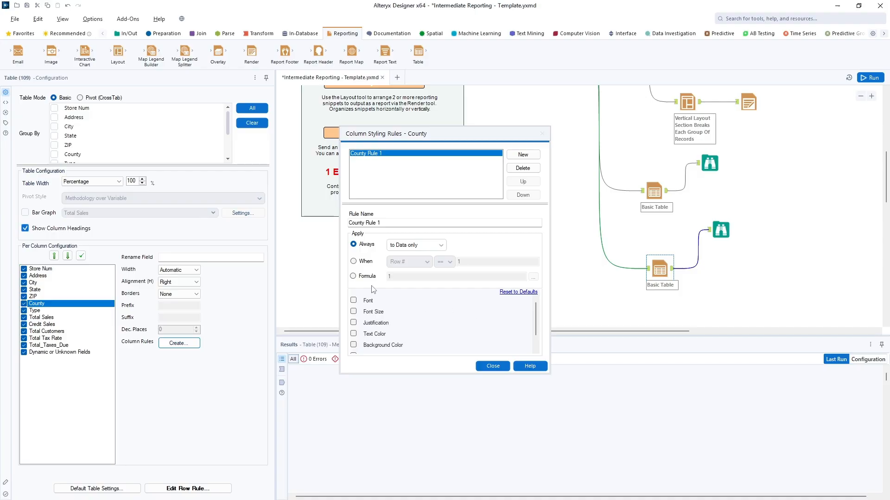
left_click(353, 277)
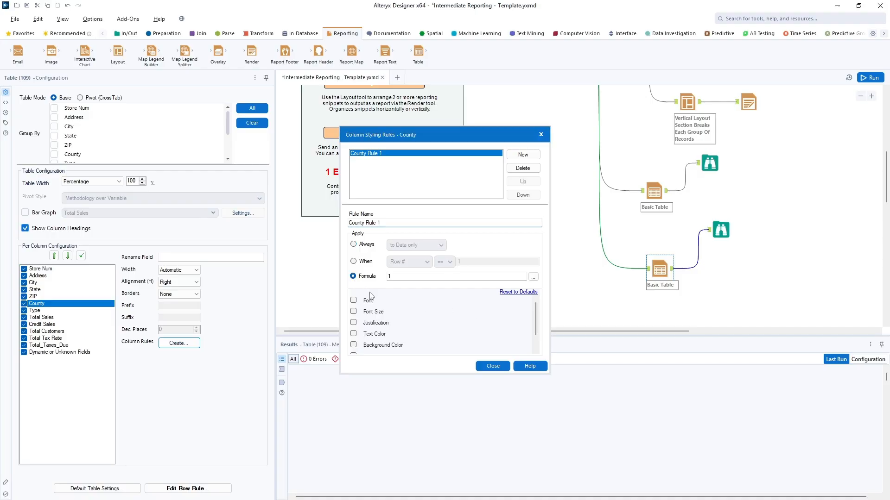
left_click(533, 276)
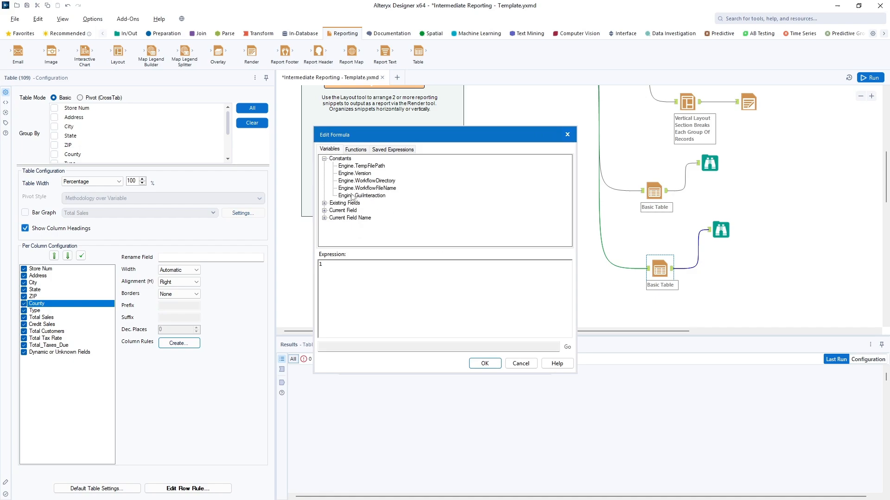
left_click(325, 203)
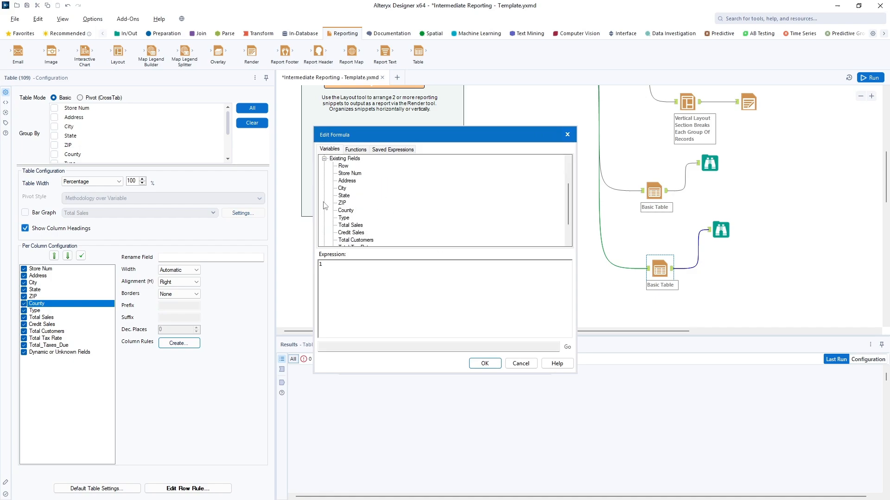
double_click(346, 211)
key("BackSpace")
type("=")
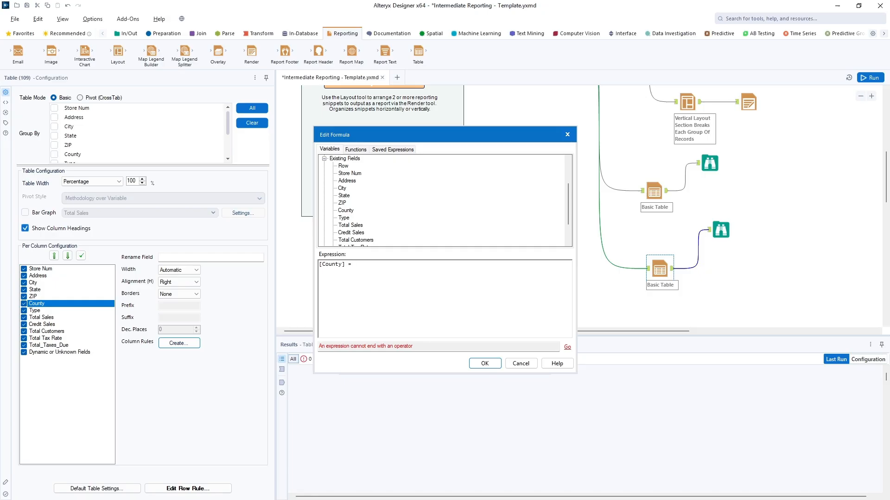
type(" \"Adams County")
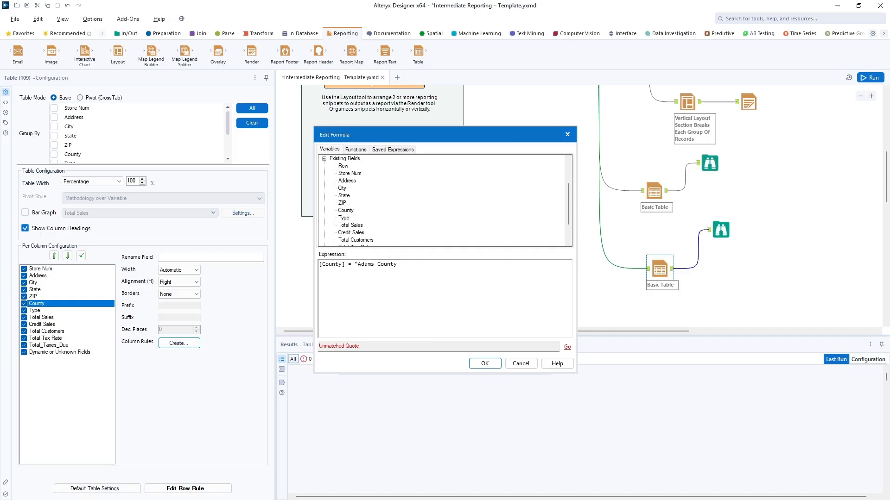
type("\"")
left_click(485, 363)
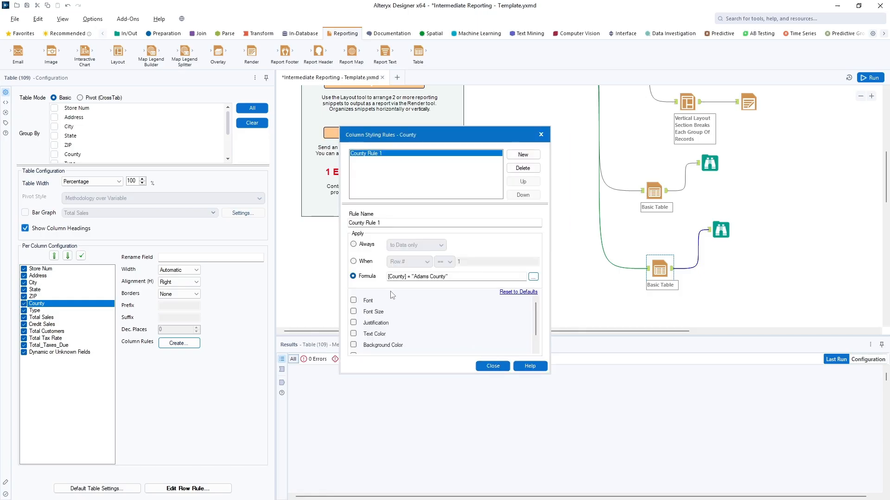
Step: Turn on Black text color and a Yellow background color for the County rule, and close the column styling rules
left_click(353, 276)
left_click(353, 334)
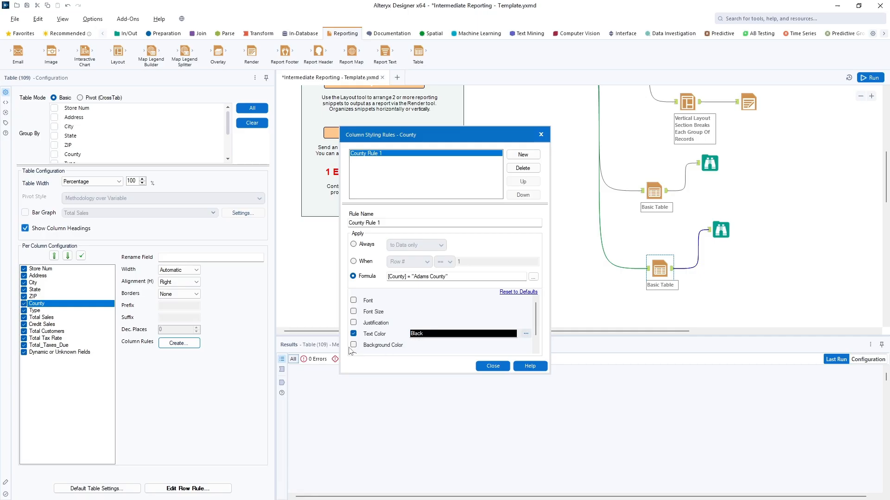
left_click(353, 346)
left_click(424, 345)
left_click(526, 345)
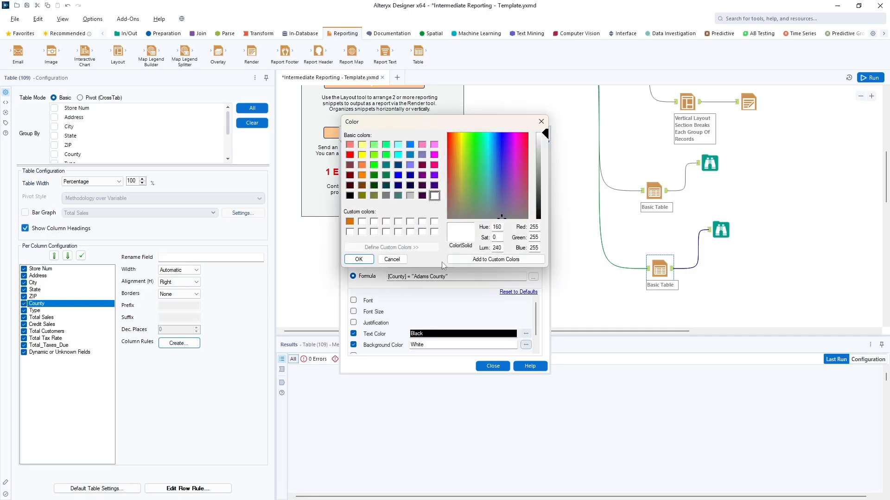
left_click(365, 155)
left_click(358, 259)
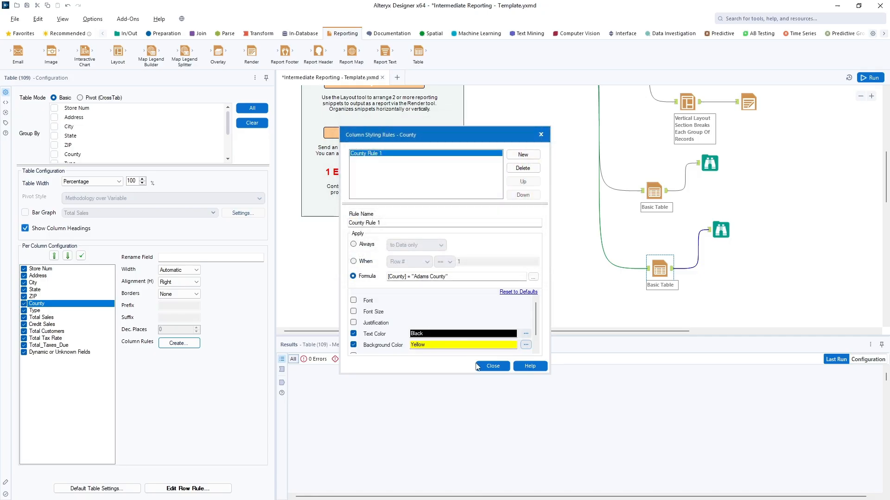
left_click(492, 366)
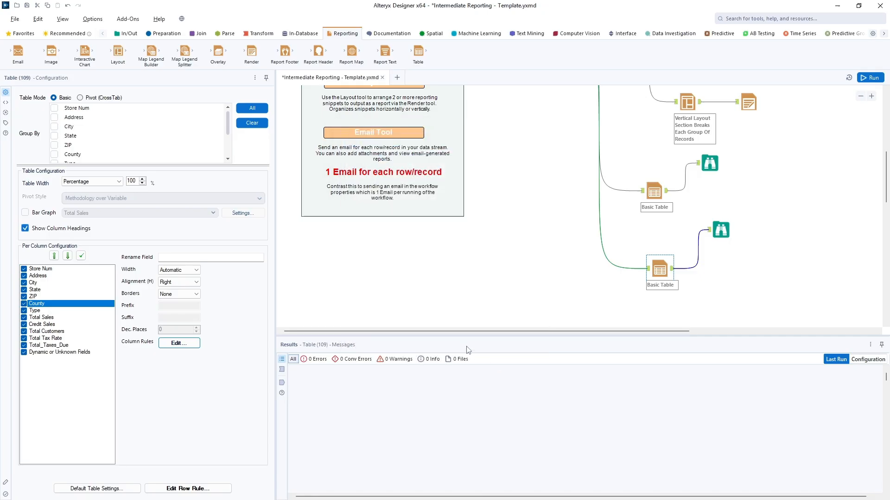
Step: Run the workflow and inspect the styled table report in the new Table tool's Browse, across to the Total_Taxes_Due column
left_click(871, 77)
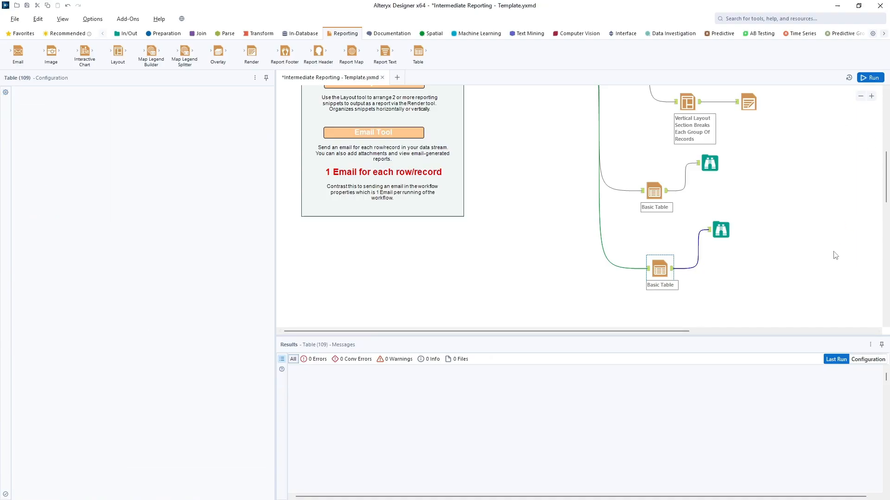
left_click(721, 231)
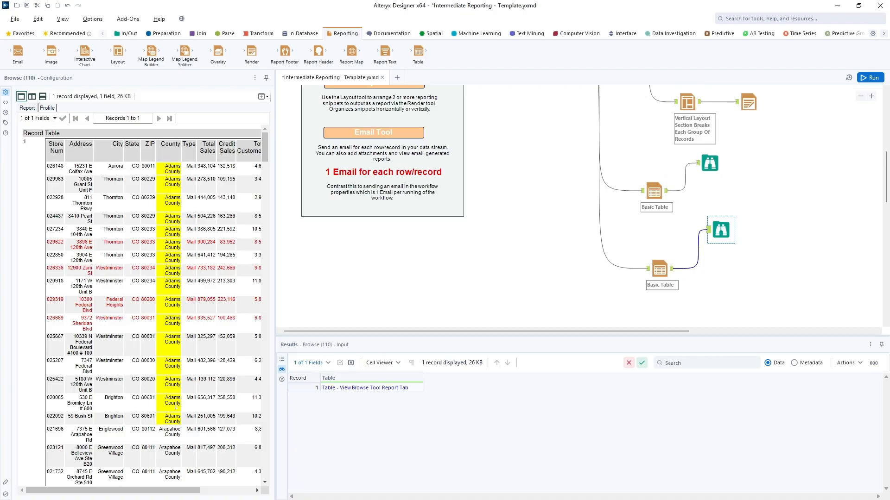
left_click_drag(165, 490, 219, 490)
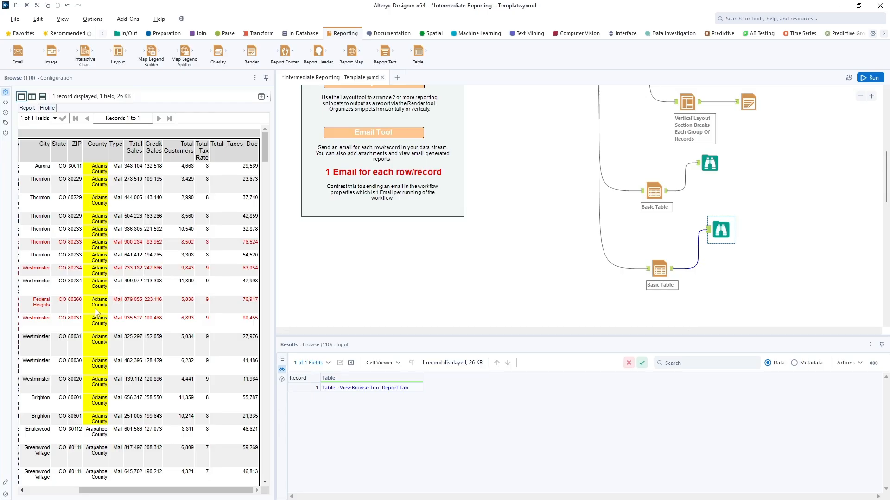
Step: Create a formula-based column styling rule for the new Table tool's Total_Taxes_Due column and open its formula for editing
left_click(660, 269)
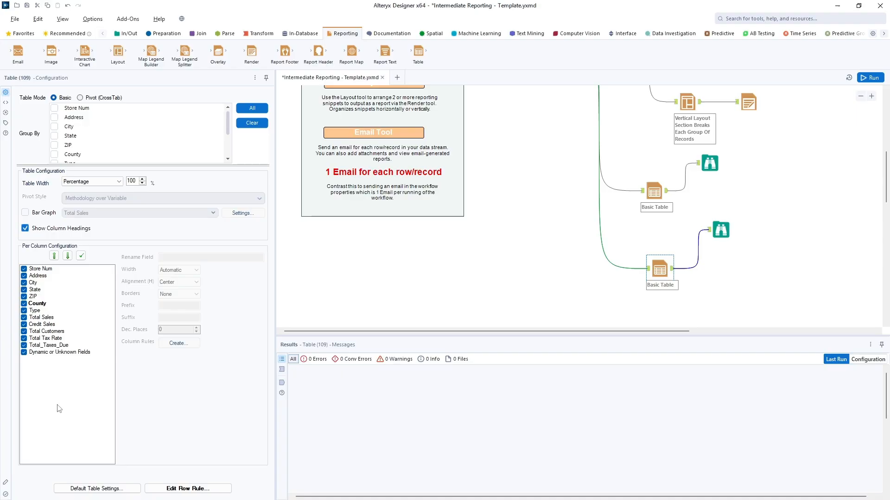
left_click(56, 346)
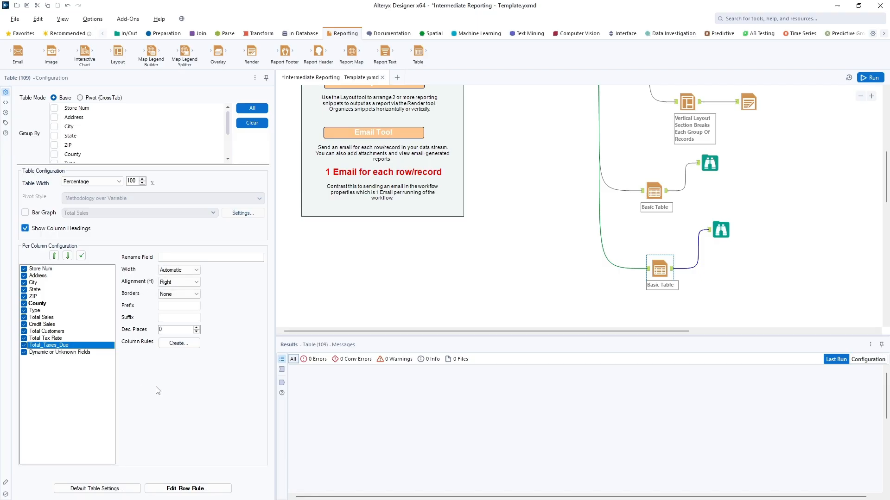
left_click(179, 343)
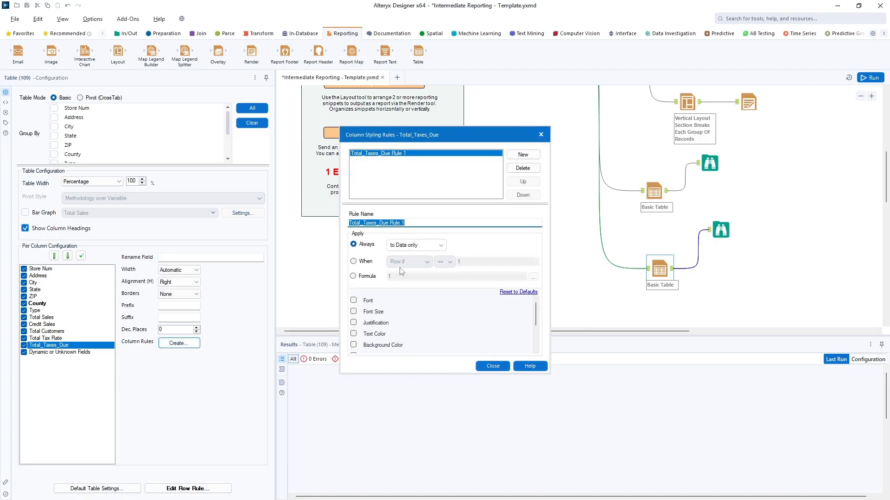
left_click(353, 276)
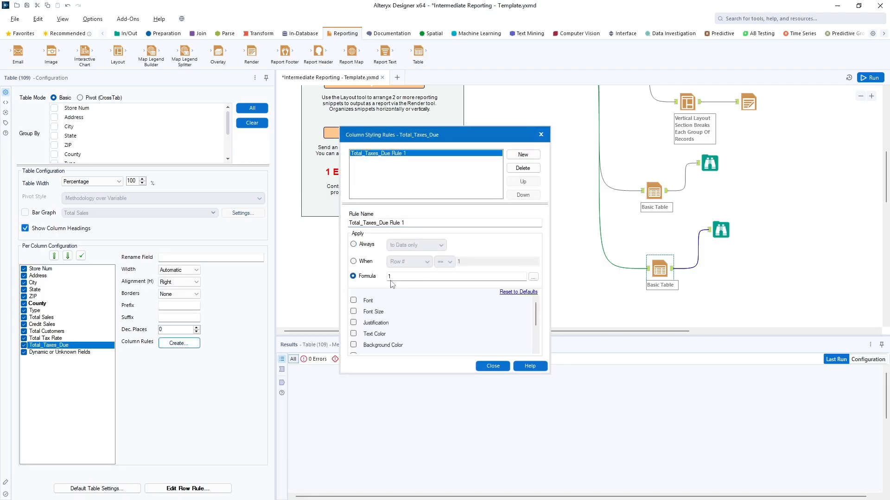
left_click(533, 277)
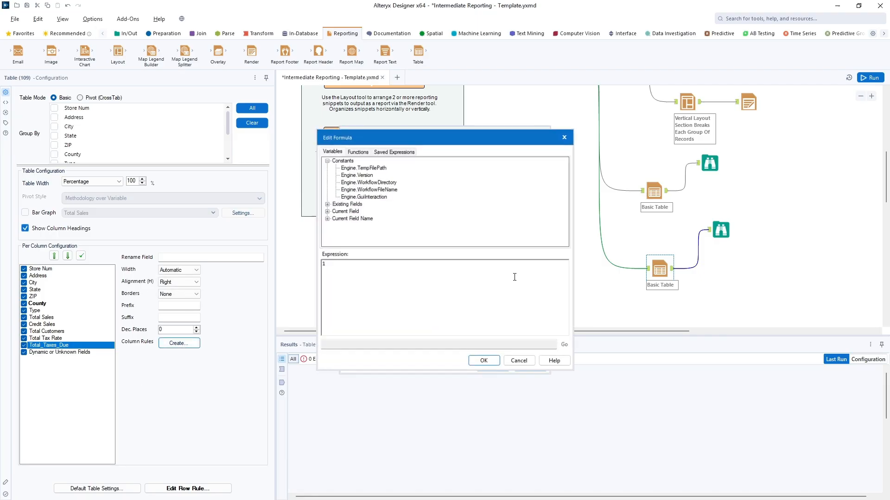
Step: Set the Total_Taxes_Due rule's formula to [County] = "Adams County" and close the column styling rules
left_click(324, 203)
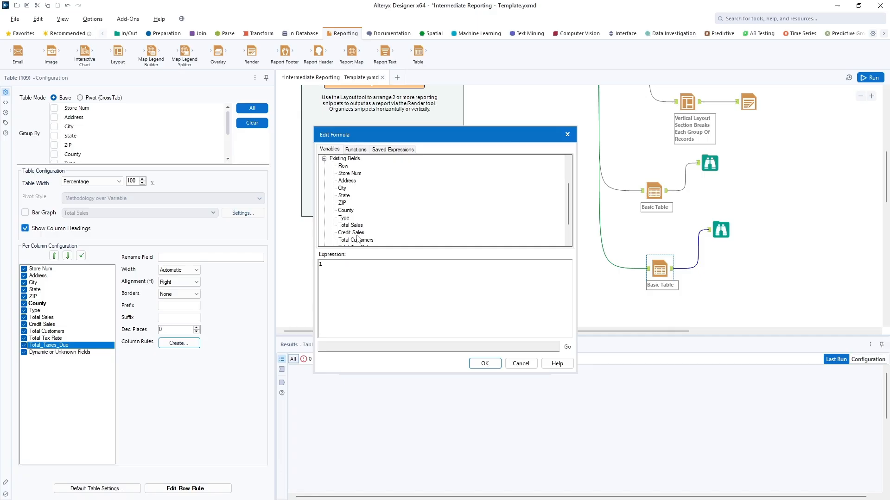
scroll(357, 237, "down", 2)
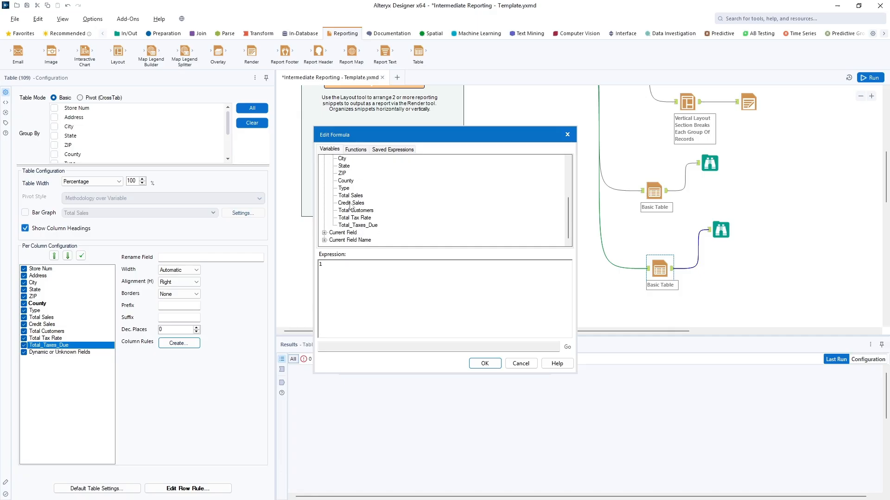
left_click(346, 181)
double_click(347, 180)
type("= \"Admans")
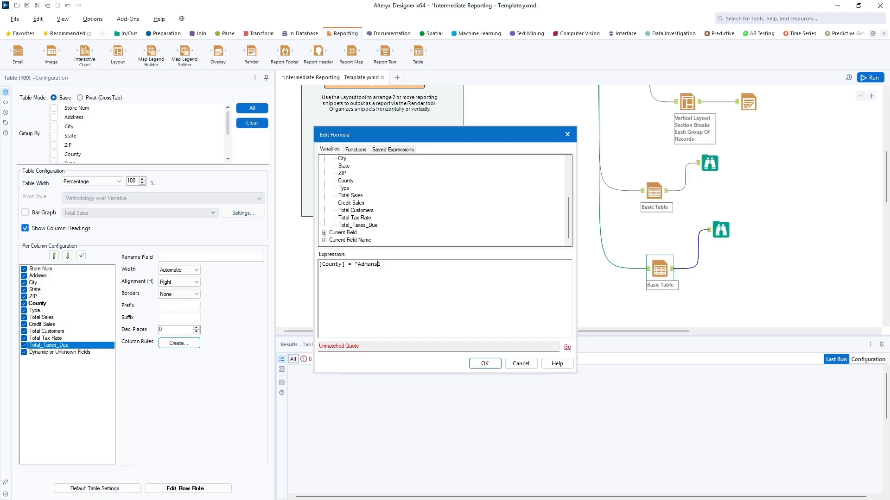
type(" County\"")
key("Delete")
key("BackSpace")
left_click(372, 264)
key("BackSpace")
type("m")
left_click(484, 363)
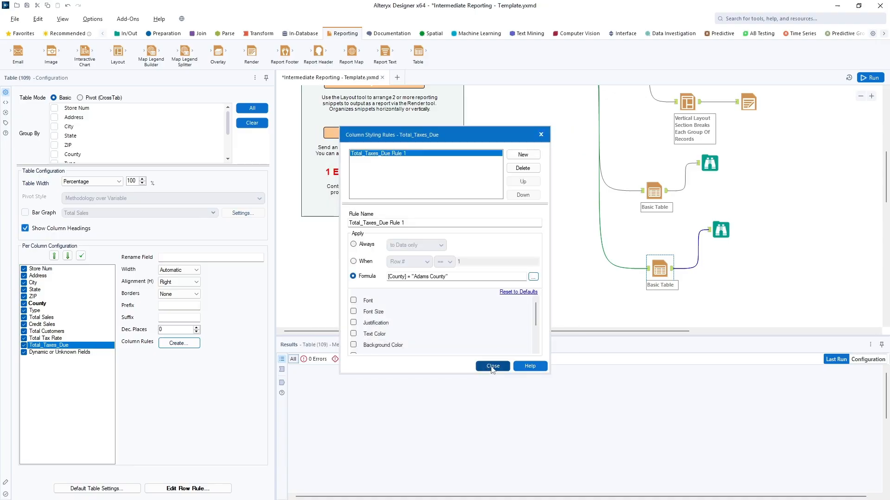
left_click(492, 366)
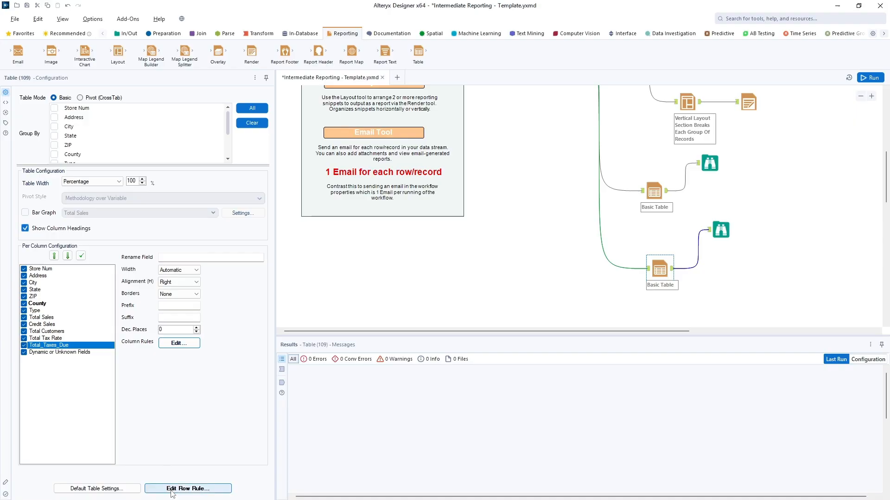
Step: Make the Total_Taxes_Due > 60000 row rule override conflicting per-column rules, and close the row styling rules
left_click(186, 490)
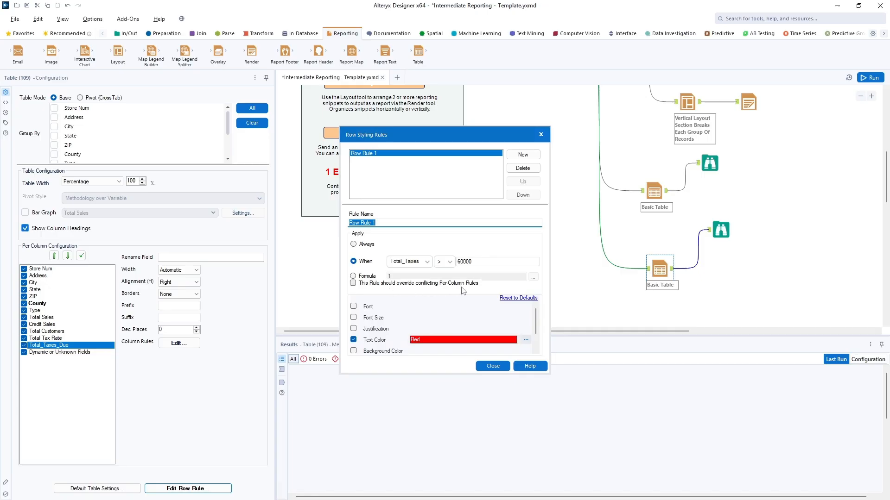
left_click(353, 284)
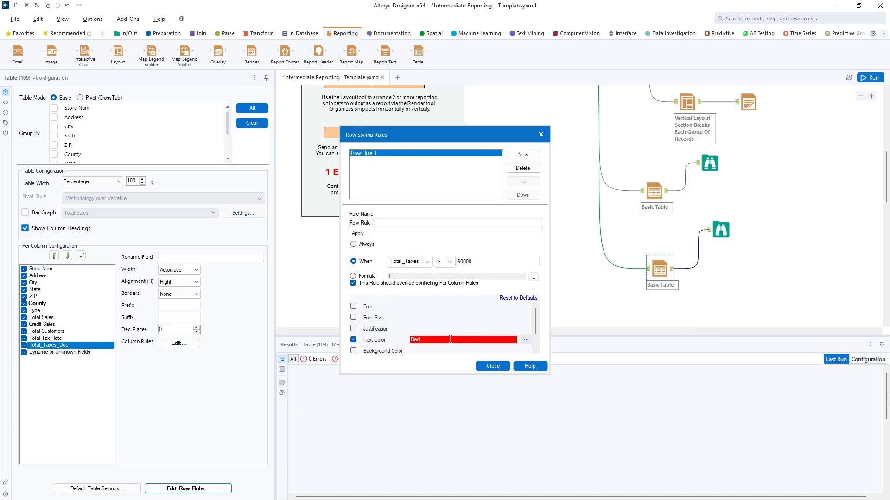
left_click(491, 367)
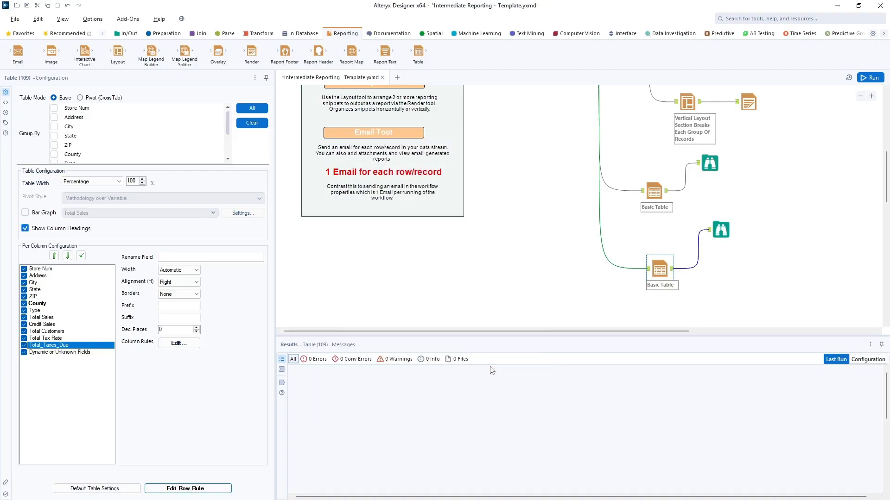
Step: Rerun the workflow and check the Total_Taxes_Due column's styling in the new Table tool's Browse report
left_click(870, 77)
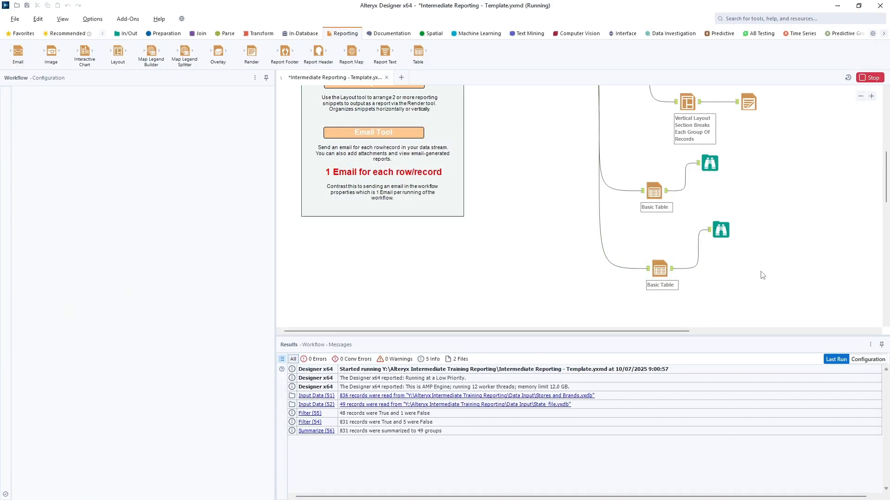
left_click(727, 242)
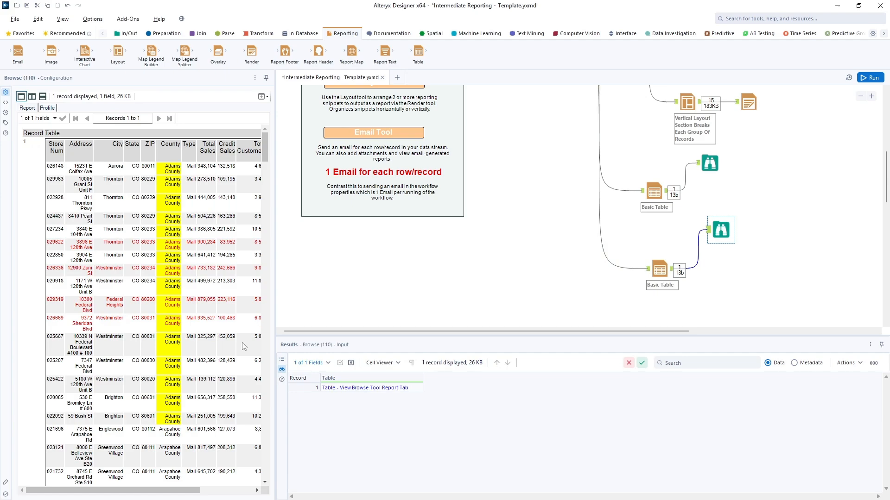
left_click_drag(125, 486, 178, 488)
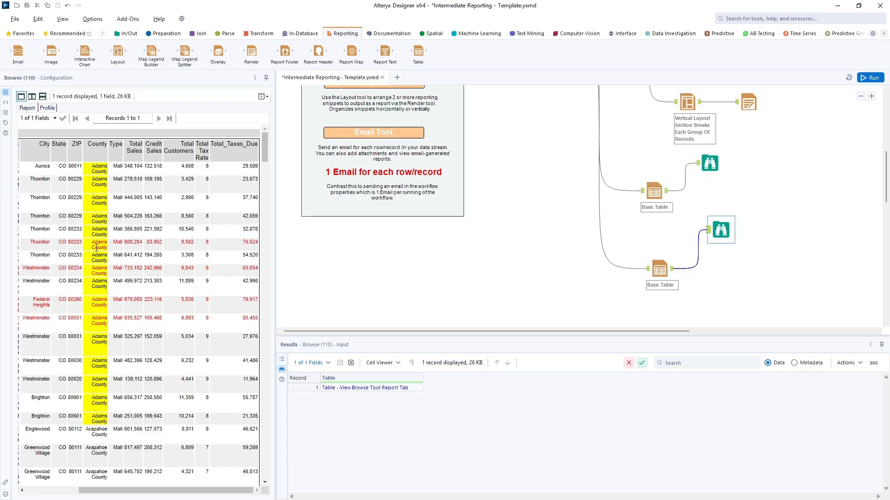
Step: Edit the Total_Taxes_Due column rule on the new Table tool to use a Yellow background color
left_click(660, 269)
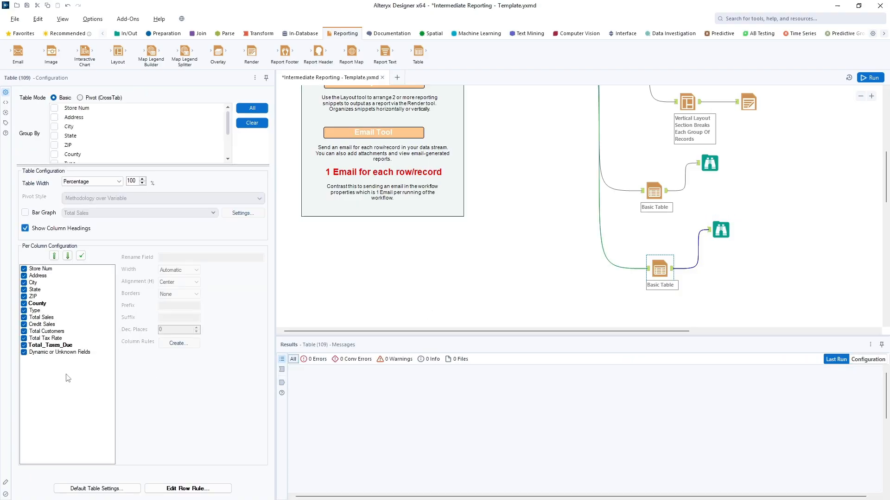
left_click(50, 346)
left_click(178, 343)
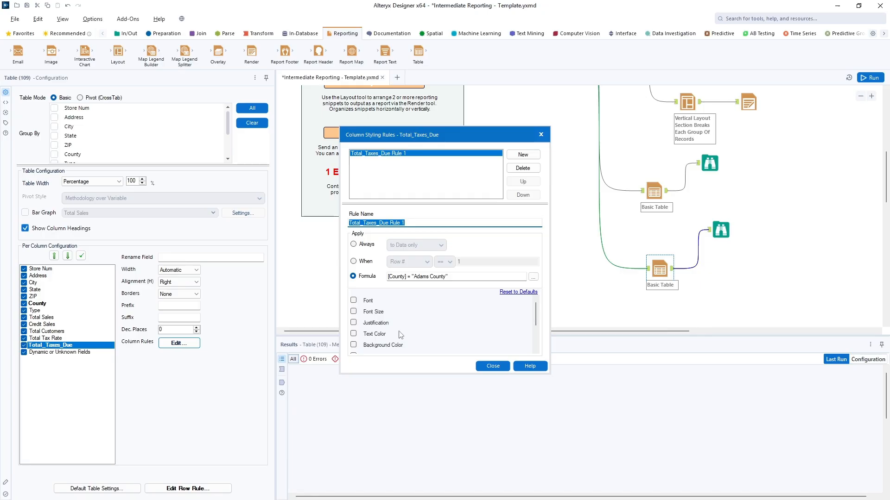
left_click(354, 345)
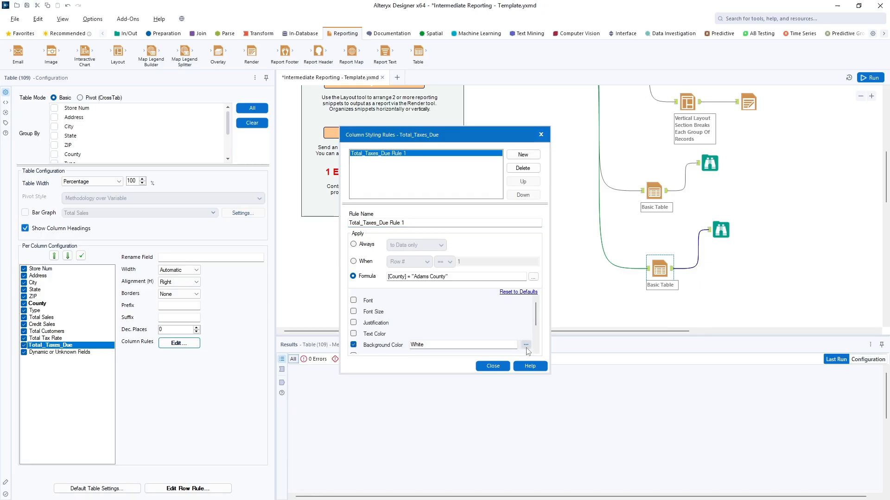
left_click(525, 344)
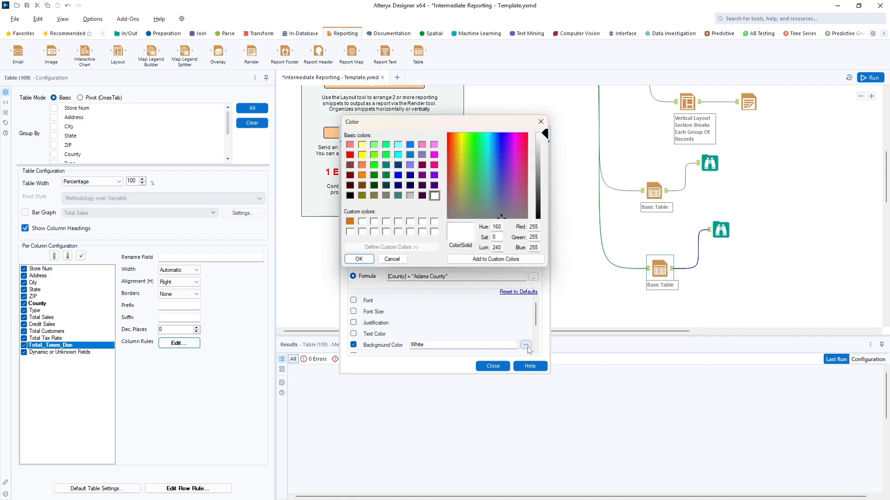
left_click(362, 155)
left_click(360, 259)
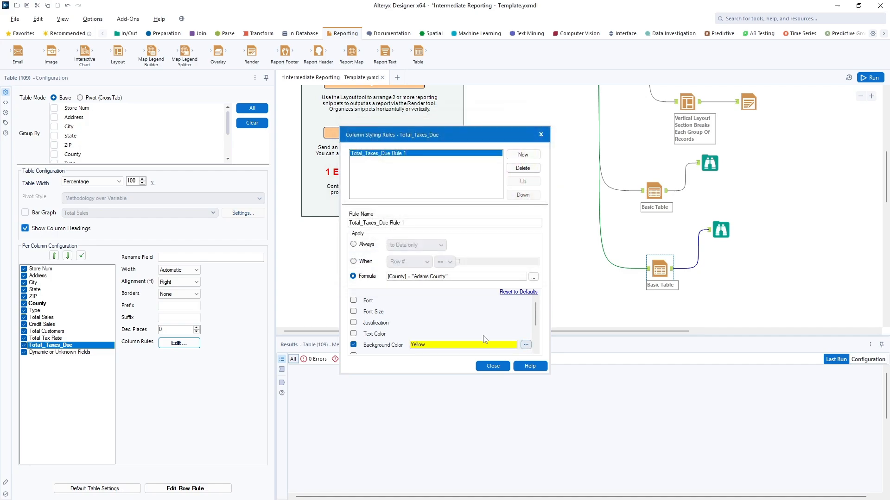
Step: Close the column styling rules, rerun the workflow and check the lower Table tool's County and Total_Taxes_Due styling in its Browse report
left_click(492, 366)
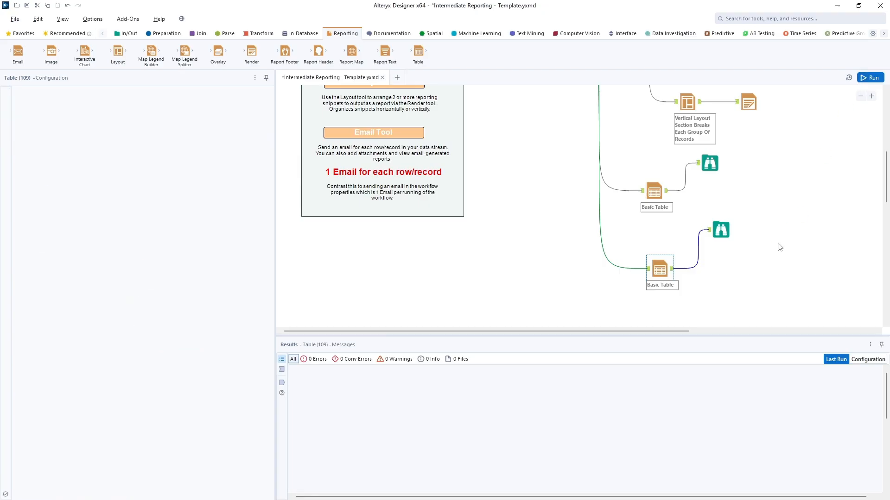
key("ctrl+r")
left_click(721, 230)
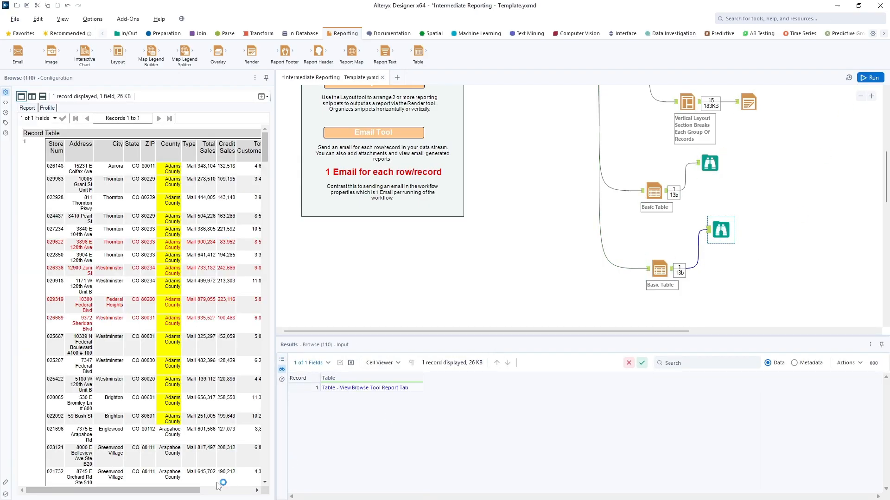
left_click_drag(186, 490, 248, 491)
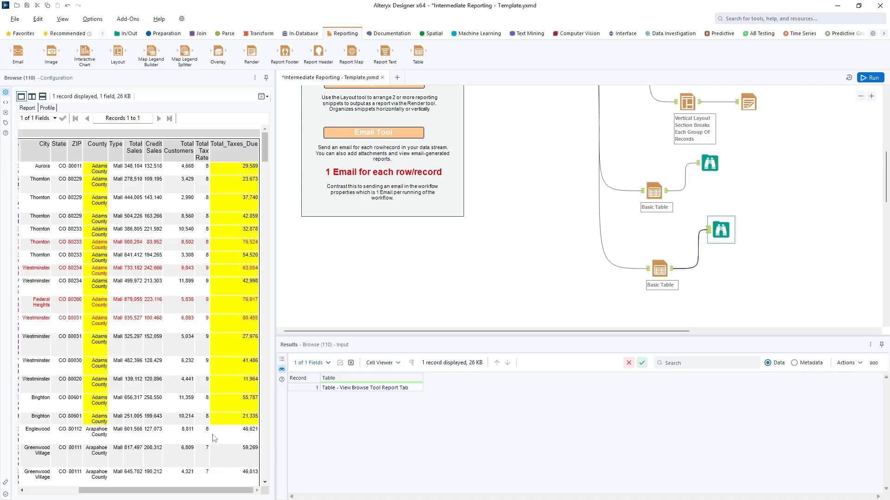
scroll(214, 438, "down", 10)
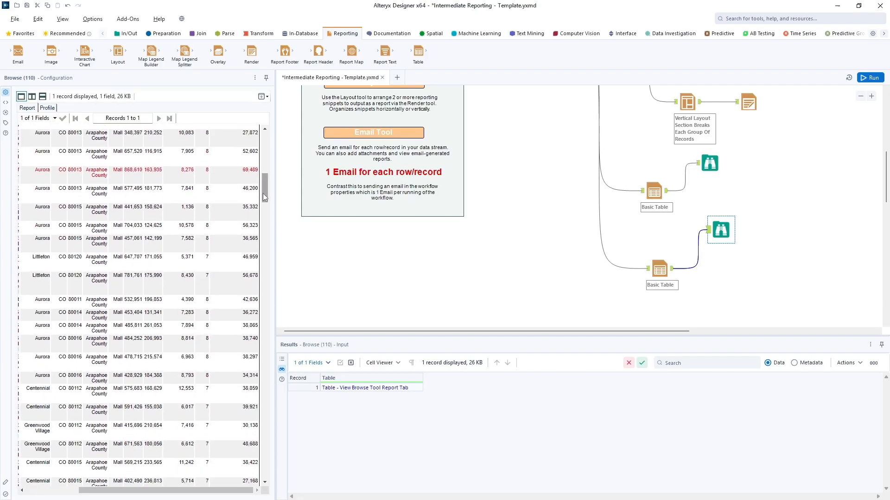
left_click_drag(263, 193, 319, 147)
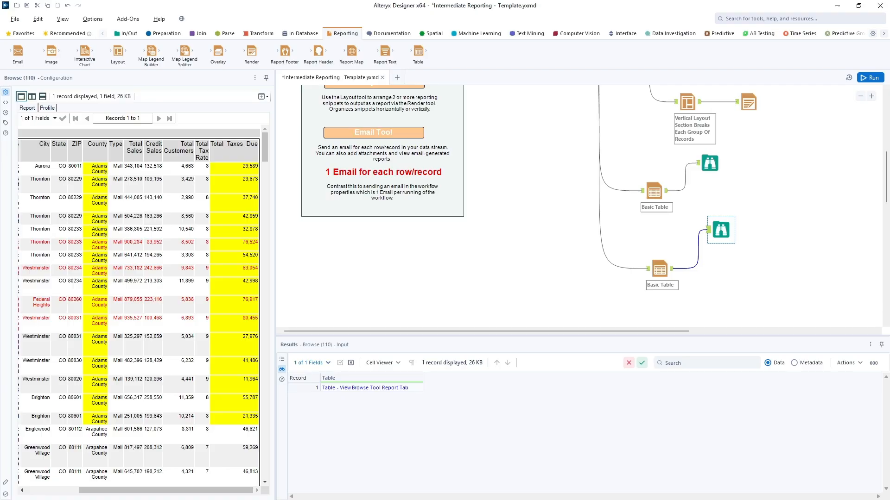
Step: Move the lower Table tool's Browse tool beneath it and check the output records of both Table tools
left_click(659, 285)
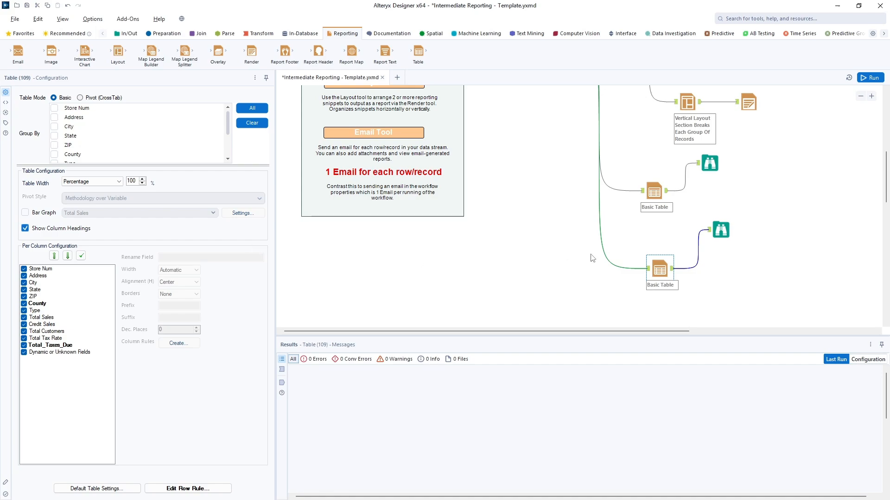
left_click_drag(721, 230, 709, 302)
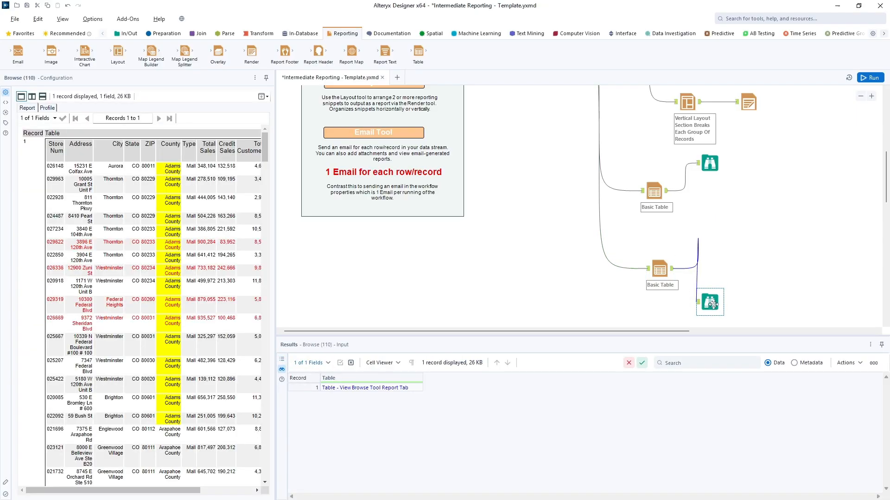
left_click(656, 191)
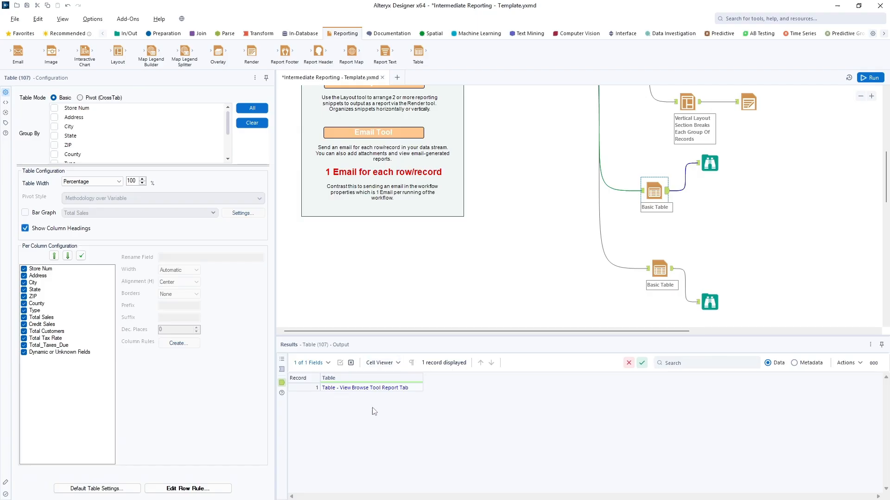
left_click(673, 270)
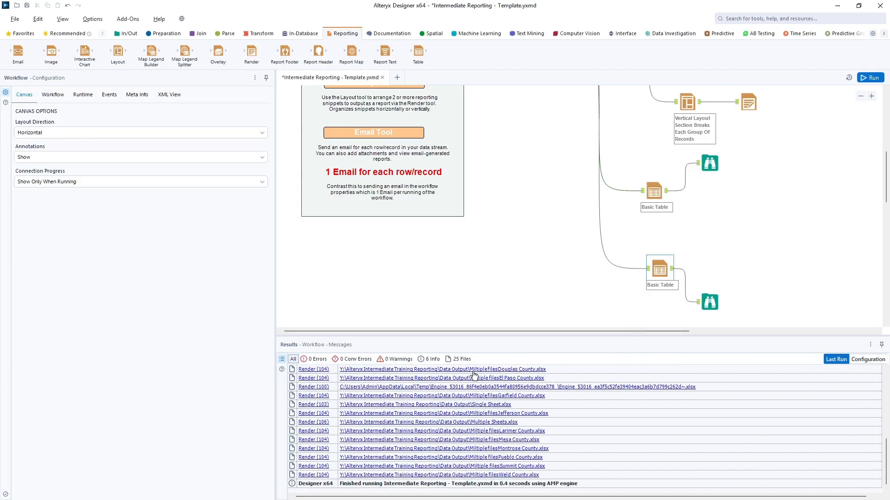
left_click(673, 271)
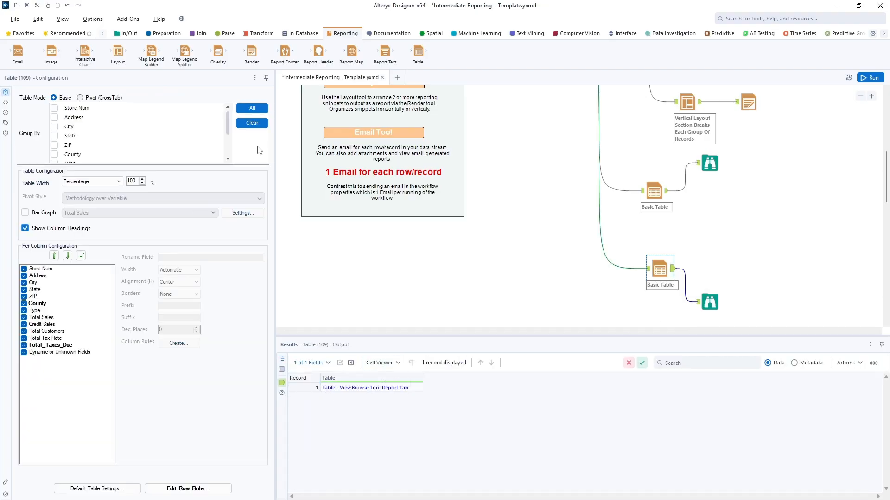
Step: Add a Union tool between the two Browse tools and connect the outputs of both lower Table tools to it
left_click(202, 35)
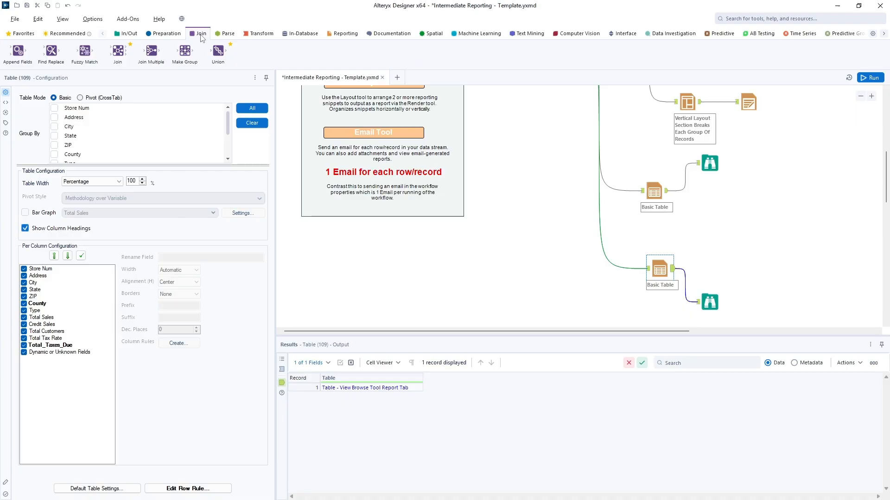
left_click_drag(217, 51, 738, 230)
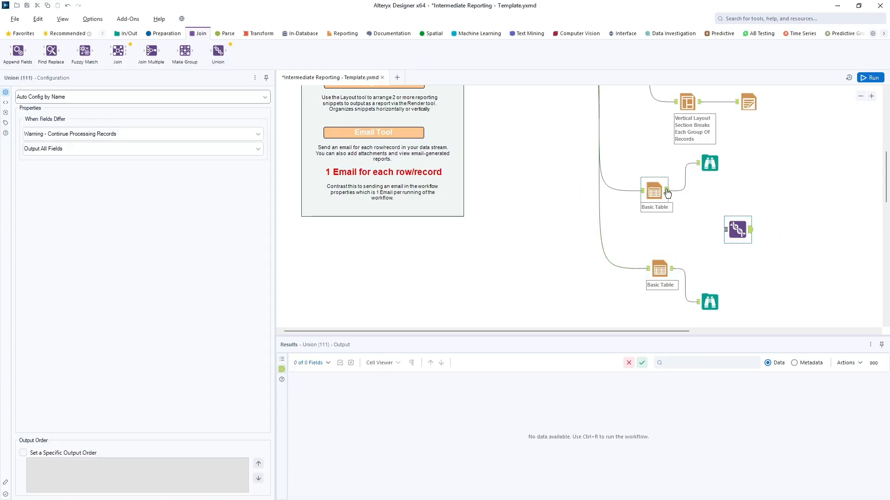
left_click_drag(666, 190, 726, 230)
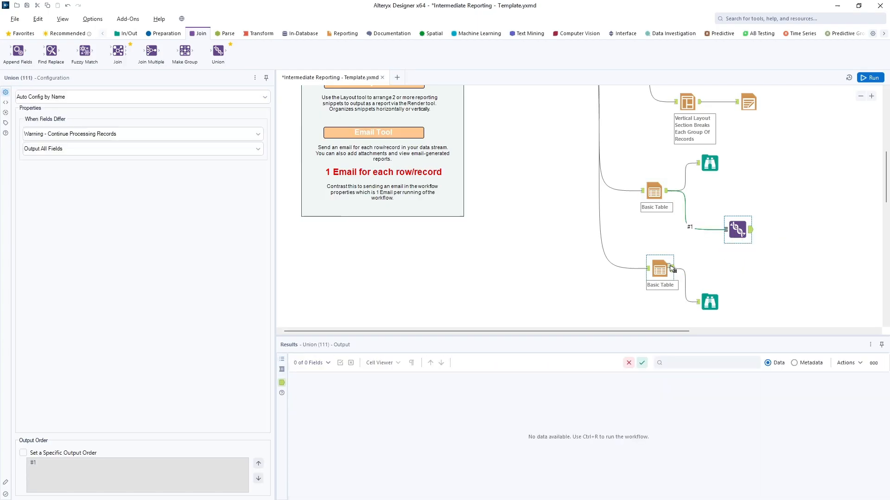
left_click_drag(671, 268, 726, 229)
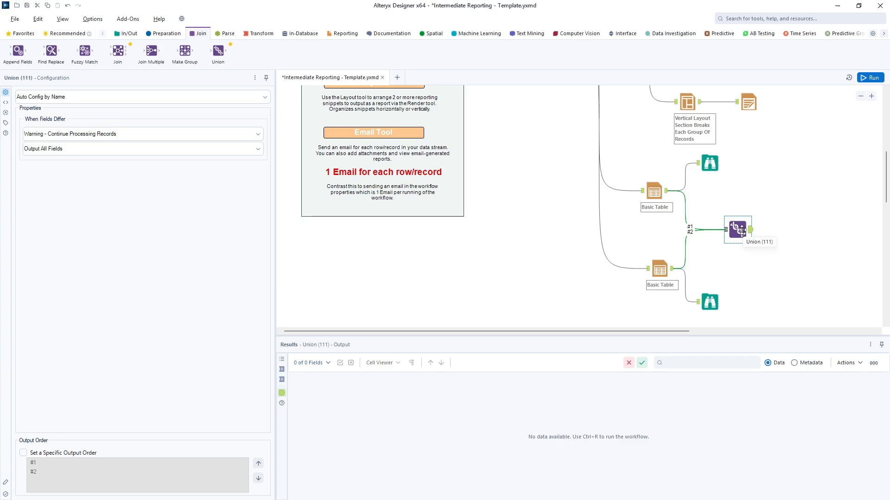
Step: Set the Union tool to Auto Config by Position and run the workflow to stack the two table records
left_click(60, 98)
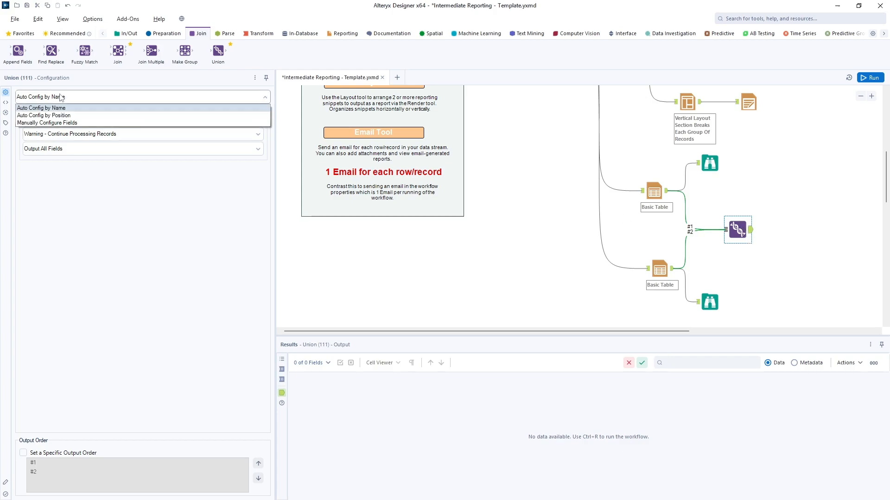
left_click(63, 115)
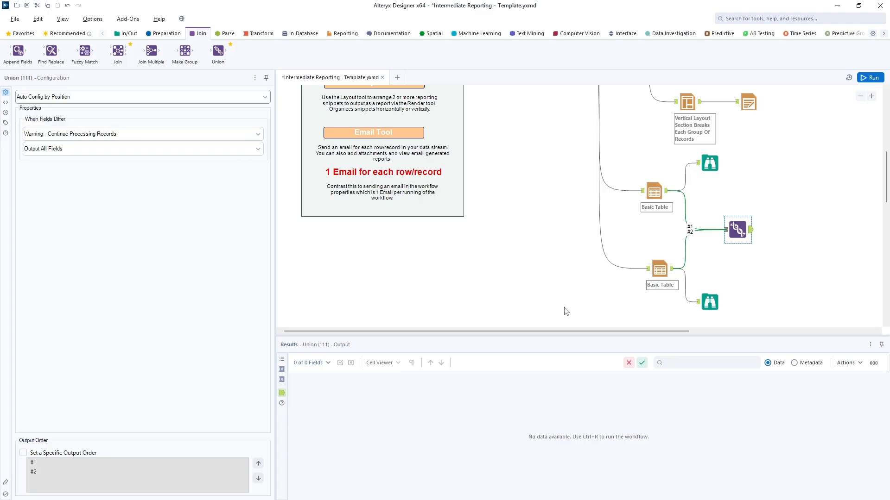
left_click(668, 274)
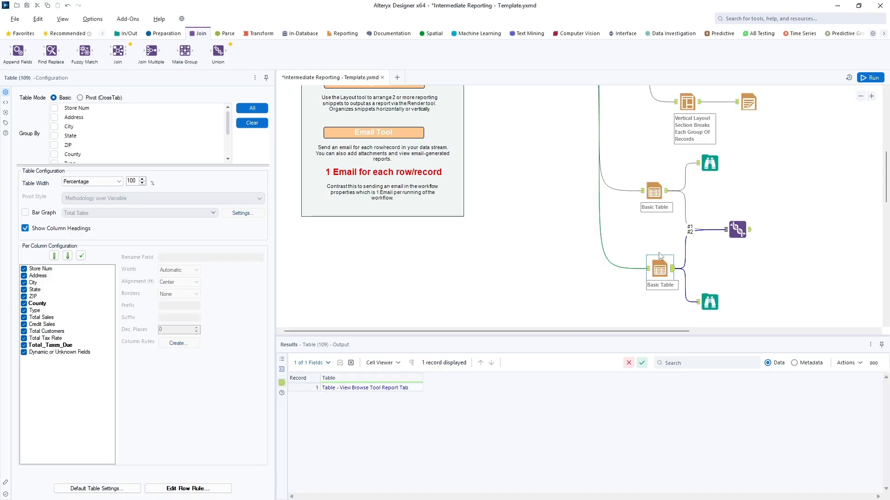
left_click(668, 194)
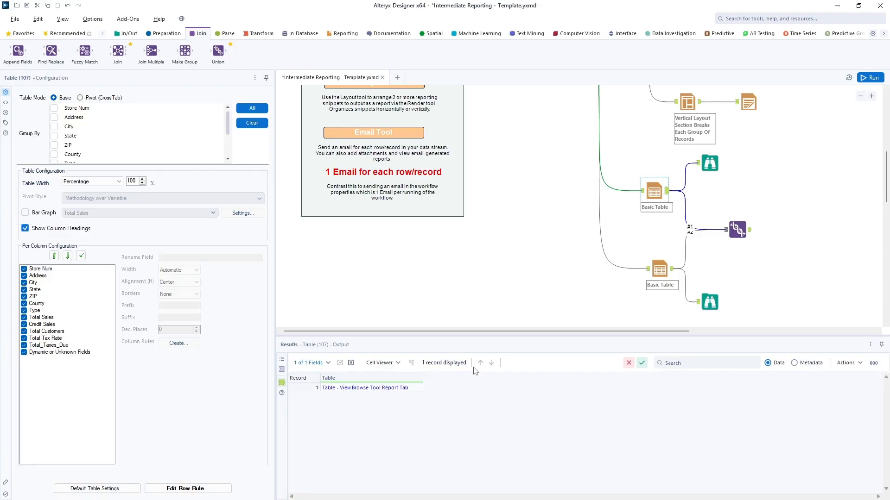
left_click(739, 229)
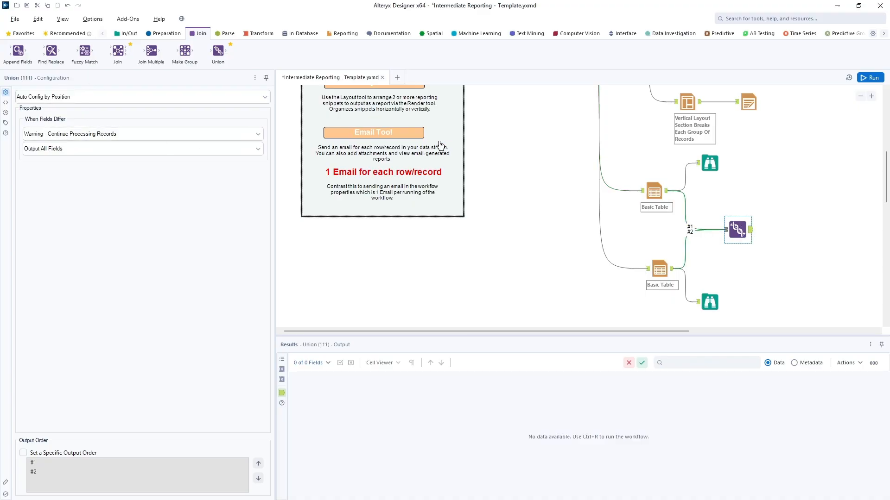
left_click(869, 78)
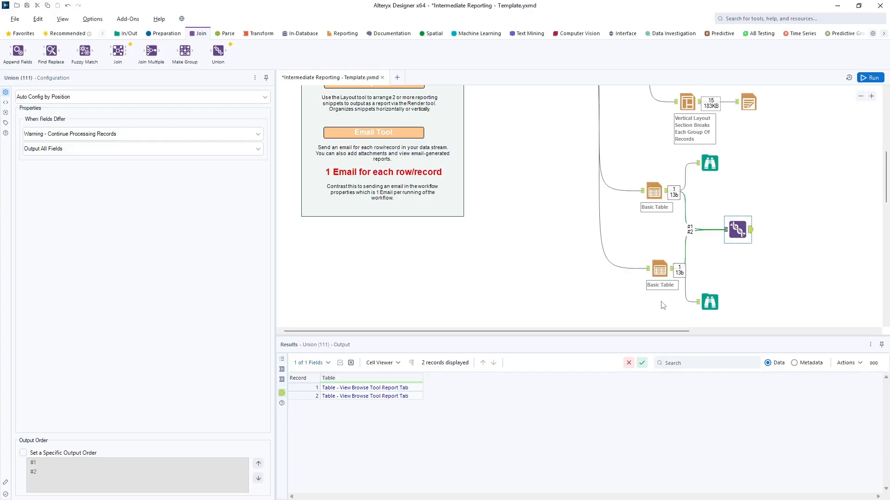
Step: Add a Render tool after the Union, outputting a Temporary Excel 2007 Spreadsheet with the separator Insert Whitespace Between Records
left_click(344, 37)
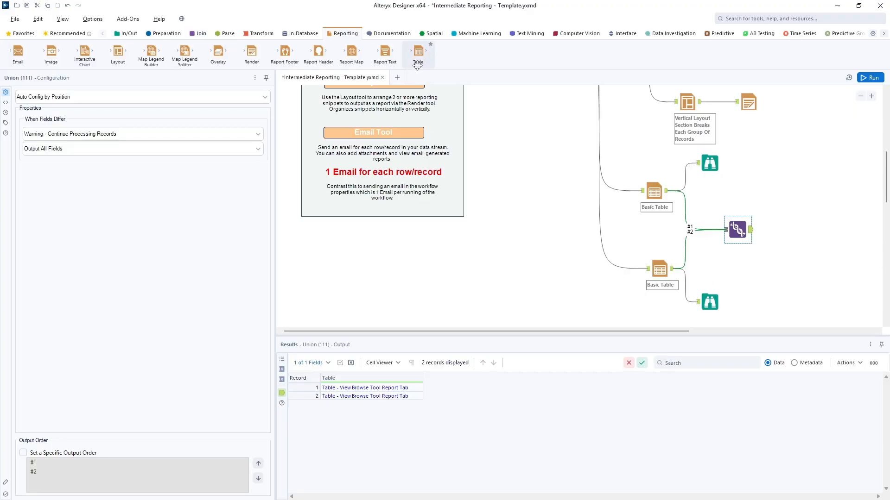
left_click_drag(251, 51, 788, 230)
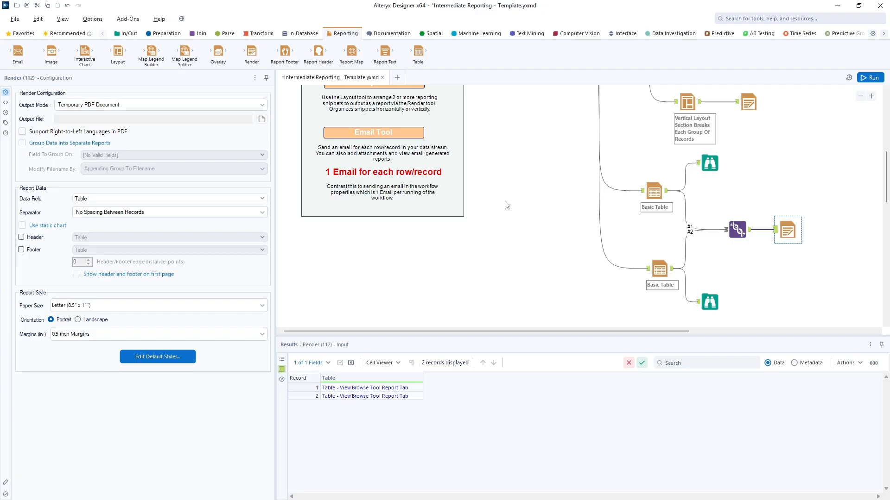
left_click(258, 105)
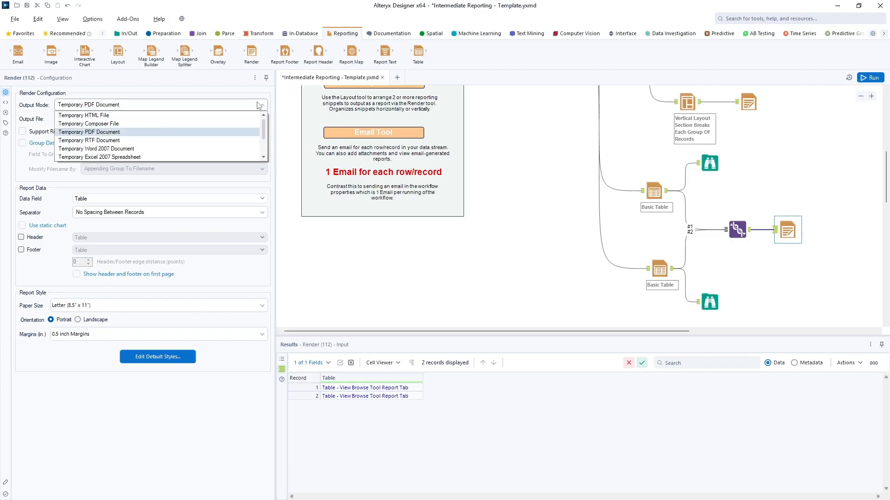
left_click(192, 157)
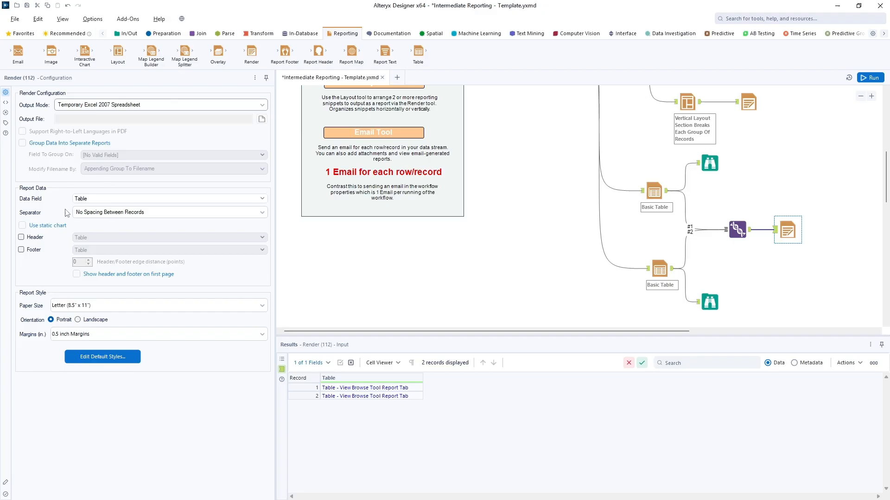
left_click(262, 213)
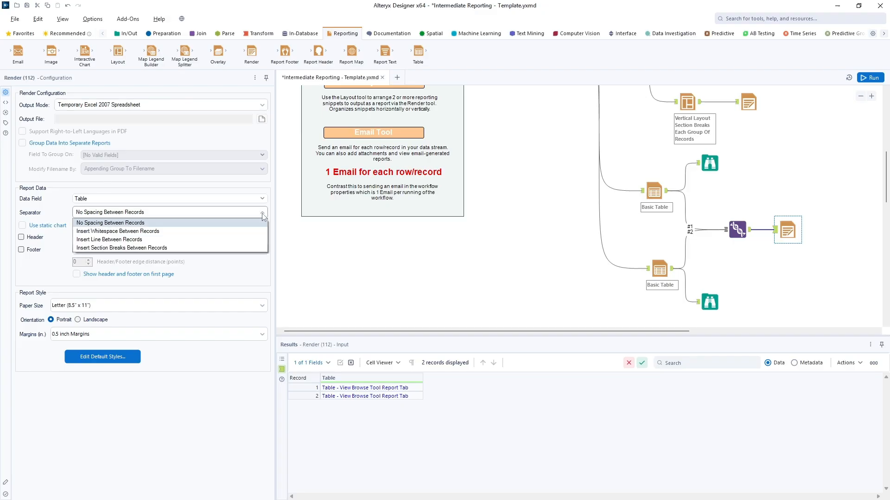
left_click(234, 231)
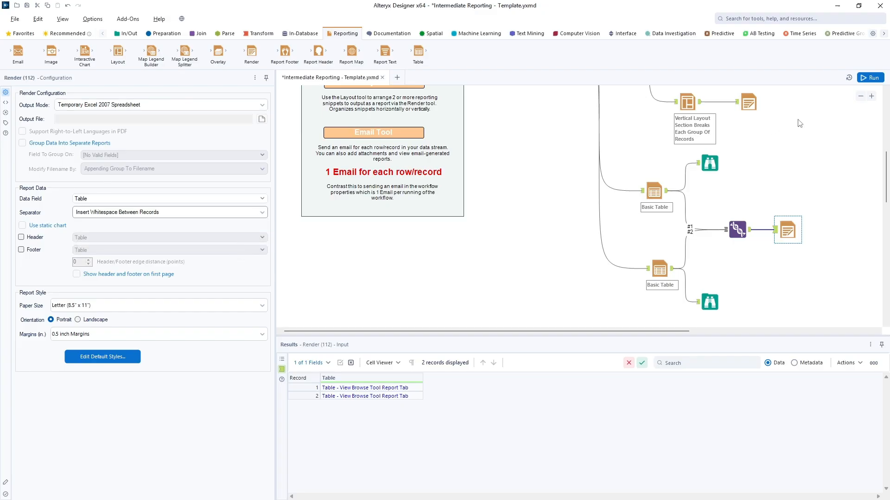
Step: Run the workflow and open the Excel file produced by the new Render tool
left_click(870, 78)
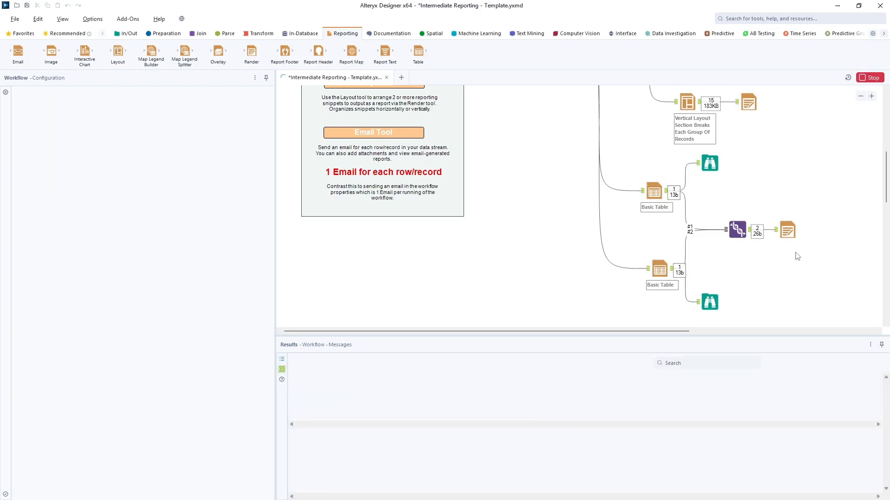
left_click(283, 359)
left_click(411, 369)
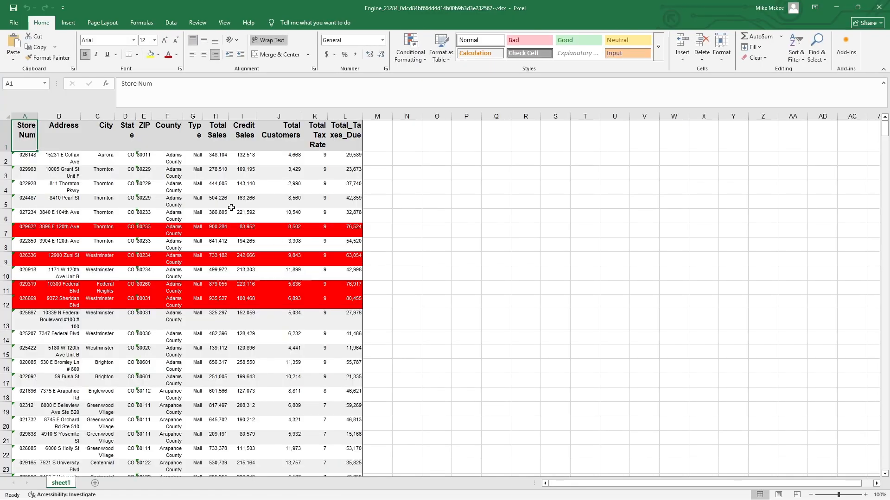
Step: Examine the styling of both stacked tables and the whitespace between them in the Excel output, and close the workbook
scroll(420, 340, "down", 12)
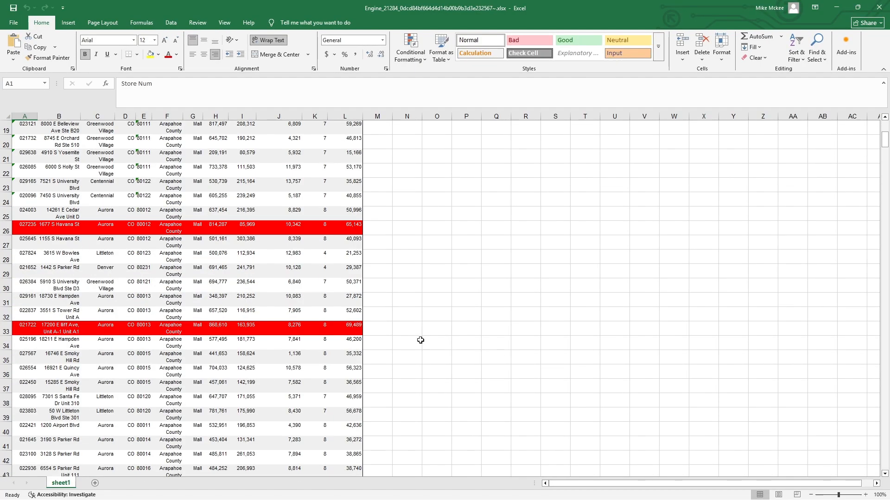
scroll(420, 345, "down", 7)
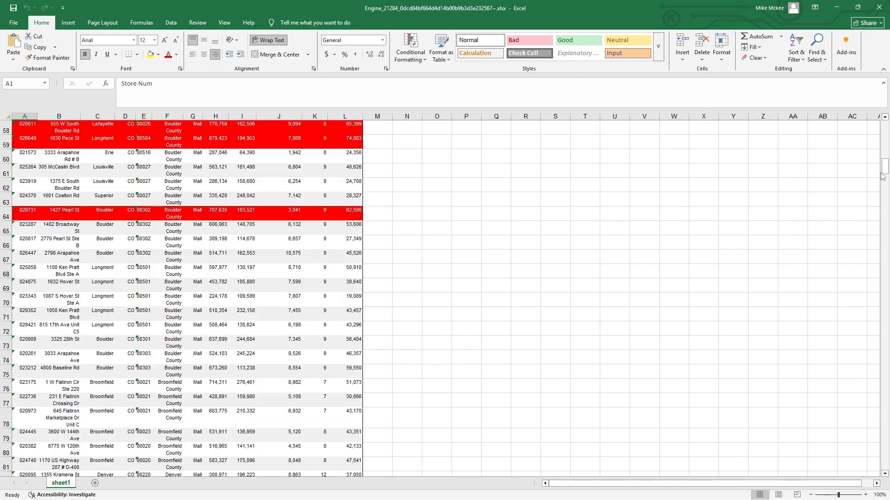
left_click_drag(884, 170, 870, 294)
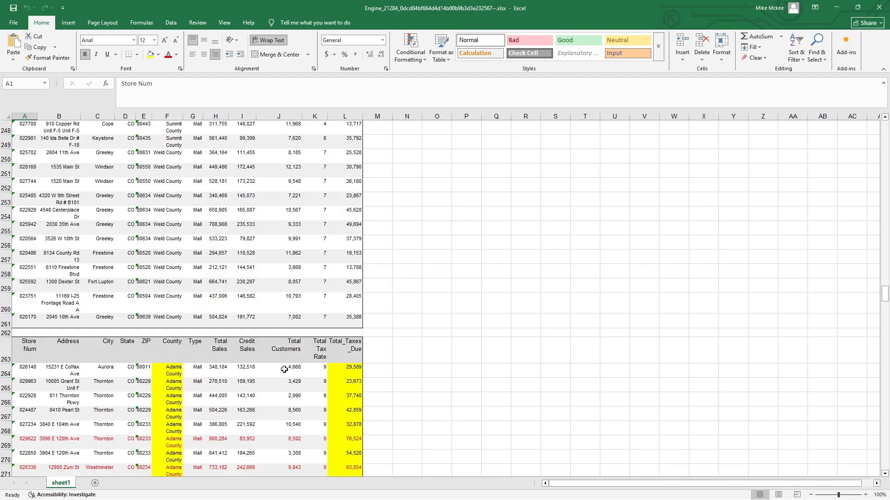
scroll(336, 419, "down", 5)
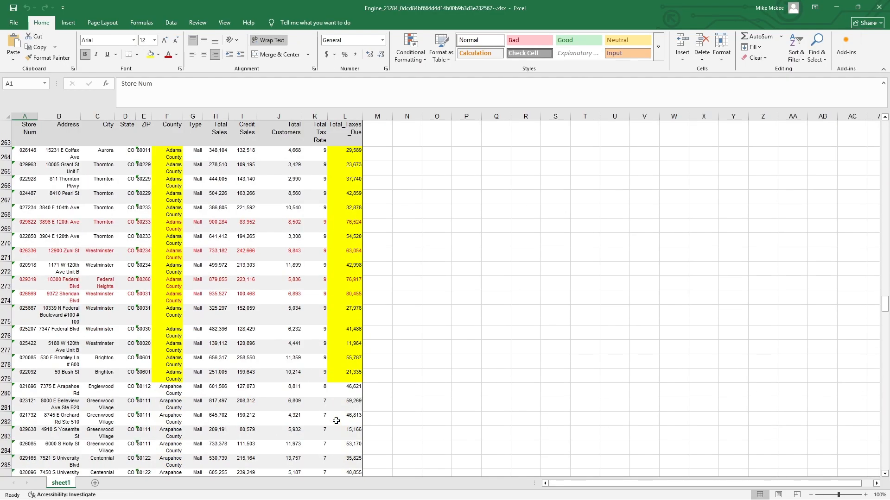
scroll(336, 421, "up", 5)
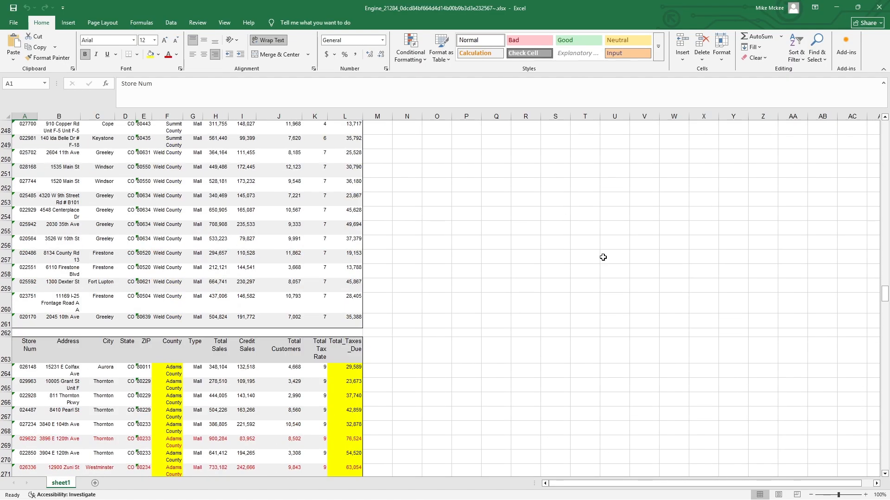
left_click(880, 8)
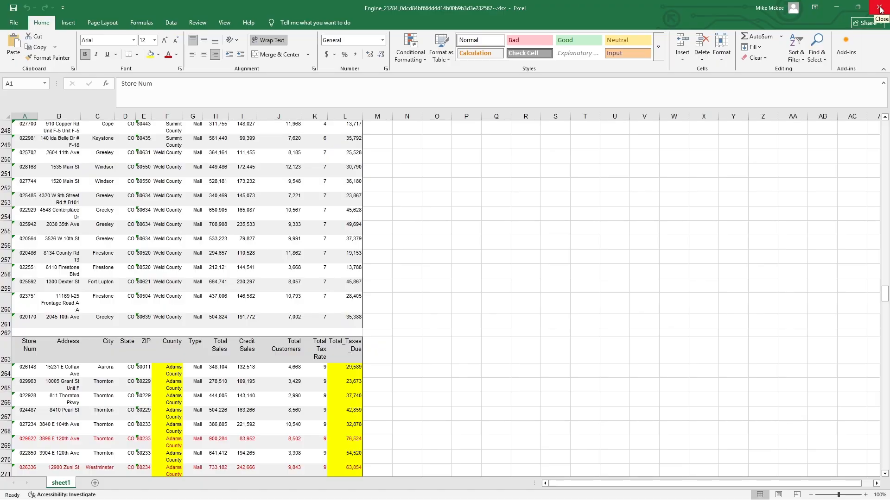
scroll(710, 201, "up", 5)
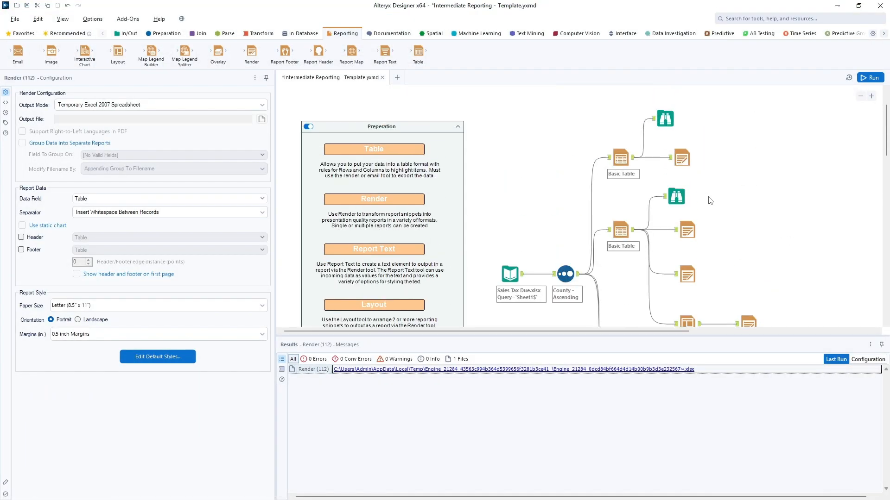
Step: Add a Report Text tool in the empty canvas area to the right of the lower Union and Render tools
scroll(762, 227, "down", 1)
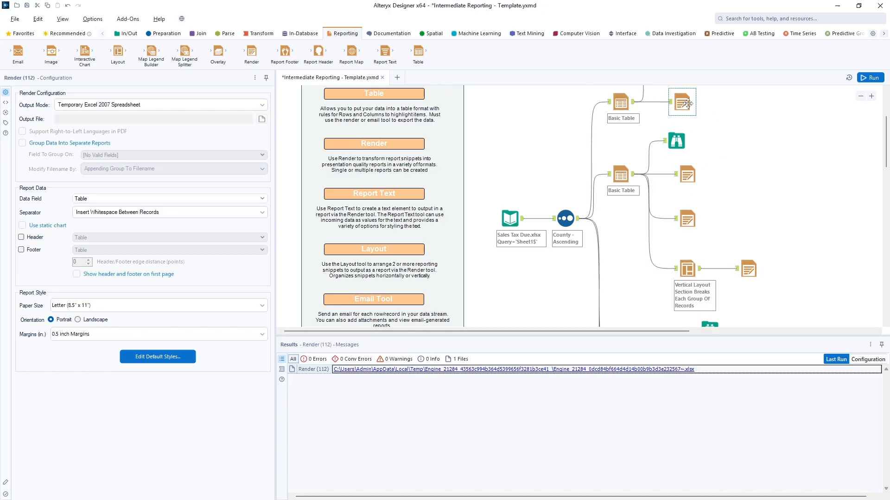
scroll(875, 250, "down", 3)
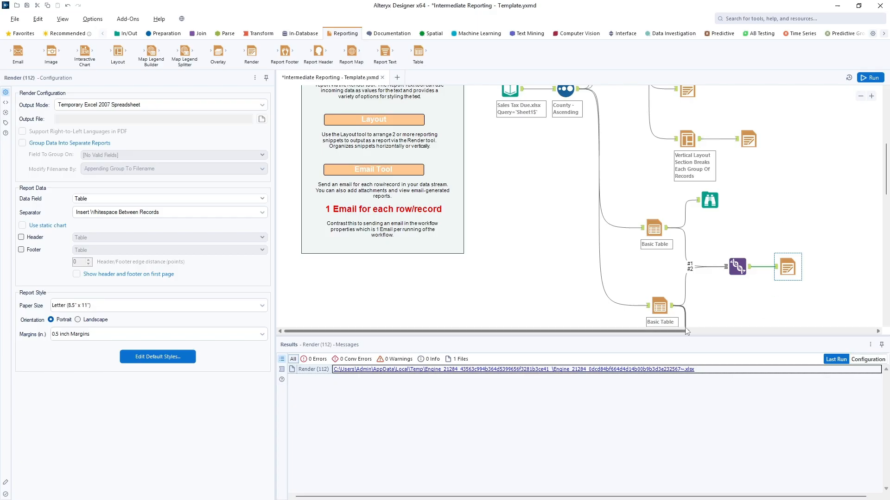
left_click_drag(683, 333, 704, 336)
left_click_drag(732, 332, 780, 258)
scroll(781, 256, "down", 2)
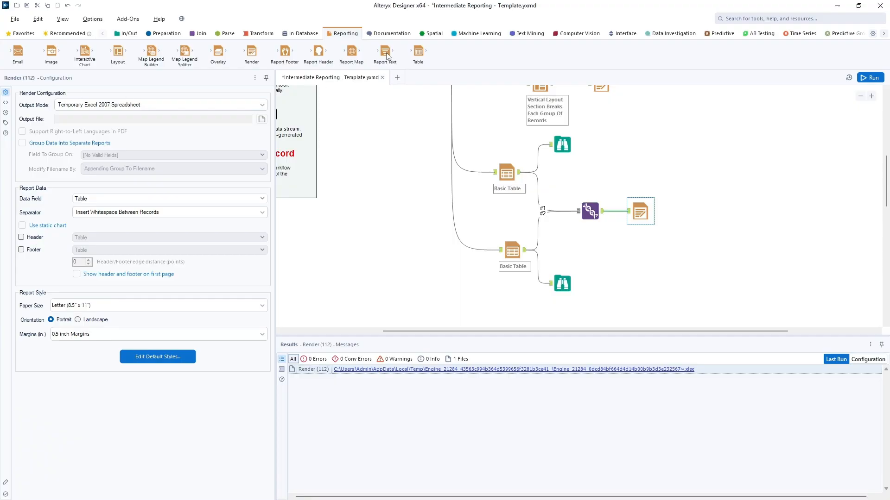
left_click_drag(386, 54, 712, 157)
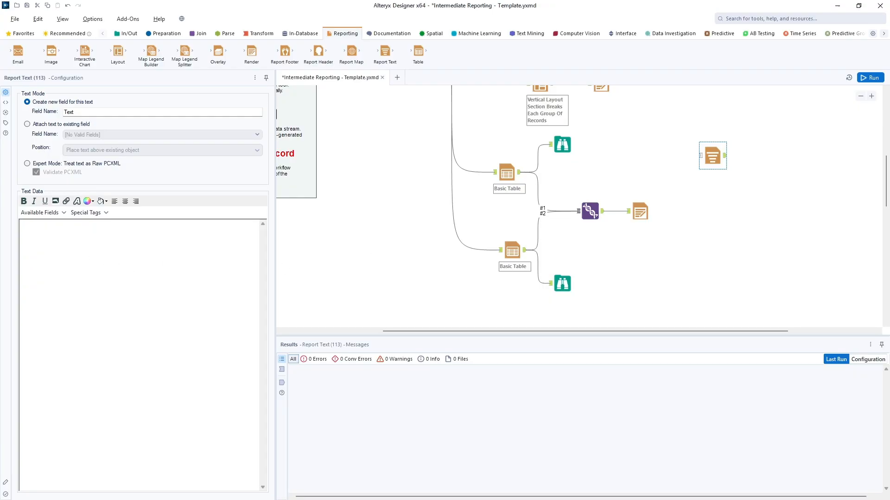
Step: Enter "This is for Customer 1" as the Report Text content, centred and in bold
left_click(145, 236)
type("This is for Customer 1")
left_click(125, 201)
left_click_drag(103, 232, 235, 225)
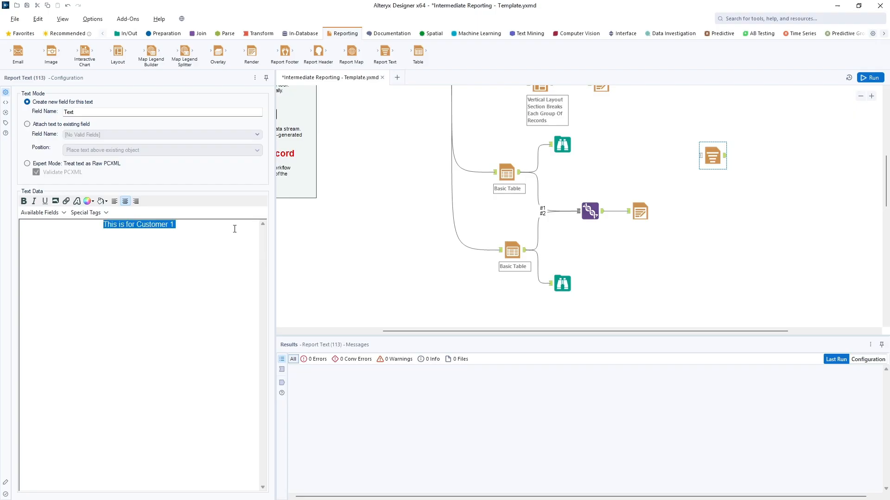
left_click(23, 201)
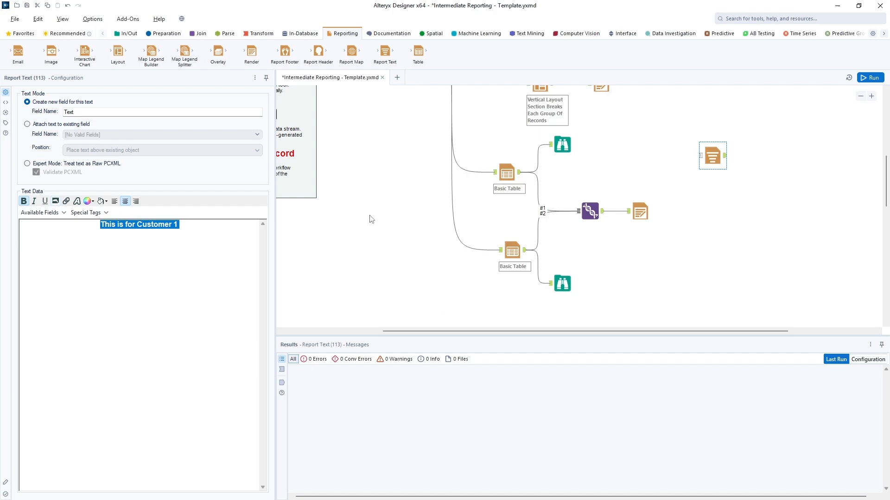
left_click(64, 214)
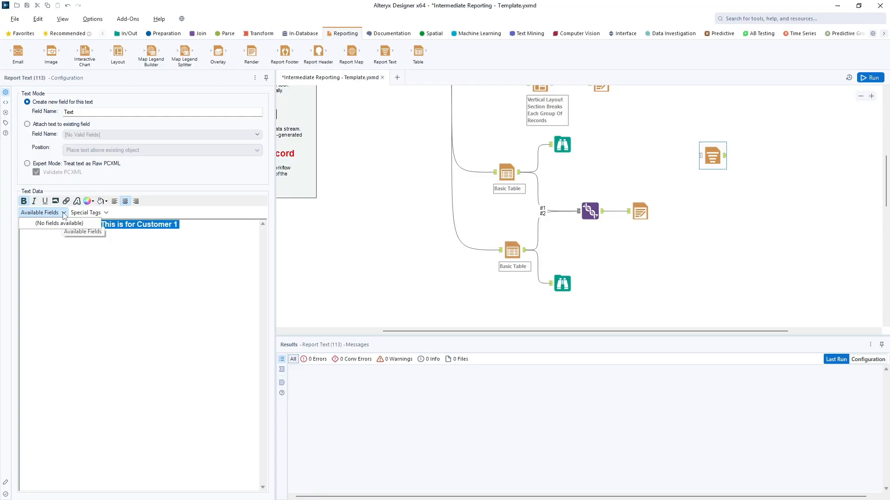
left_click(64, 216)
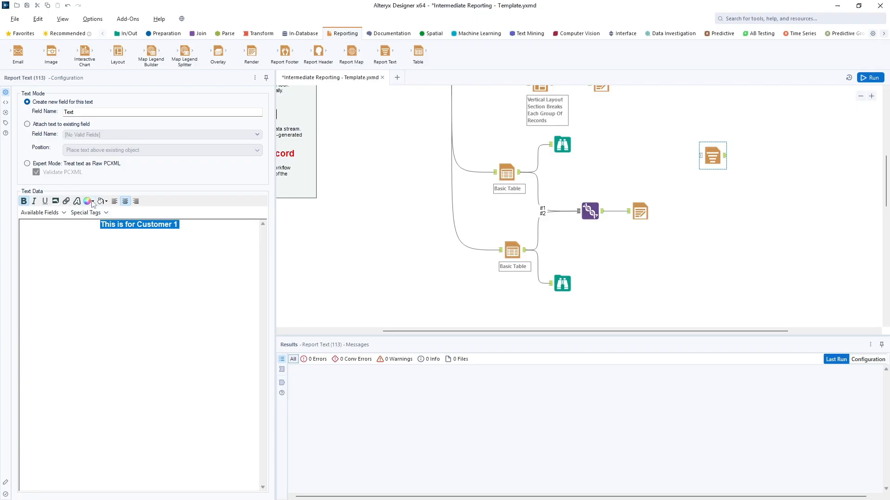
left_click(105, 214)
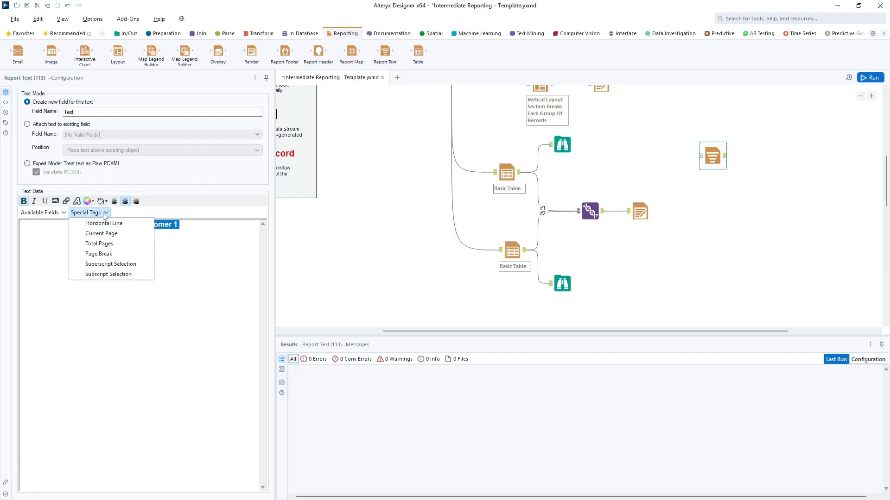
left_click(105, 216)
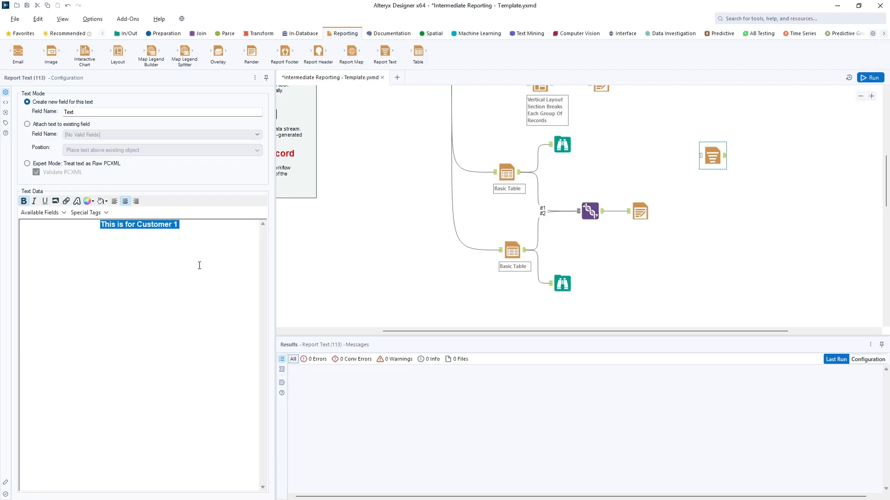
Step: Add a second Report Text tool below the first and connect the lower Basic Table's output to it
left_click(752, 331)
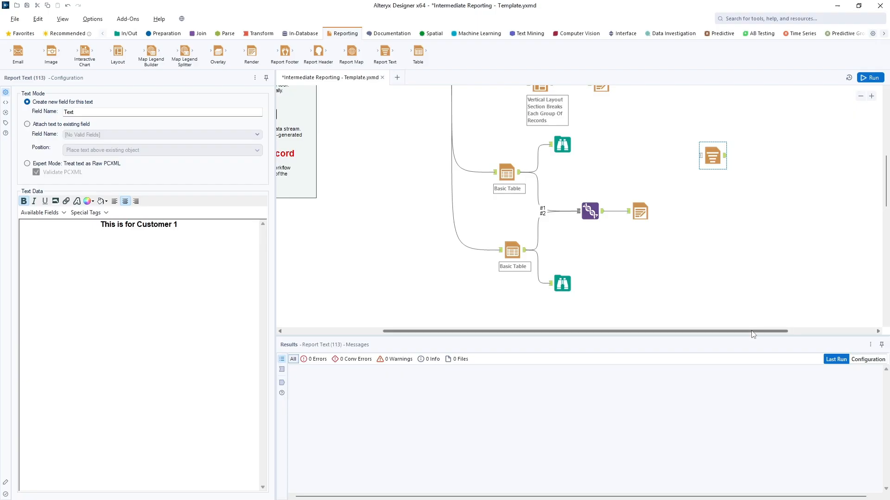
left_click_drag(752, 331, 808, 332)
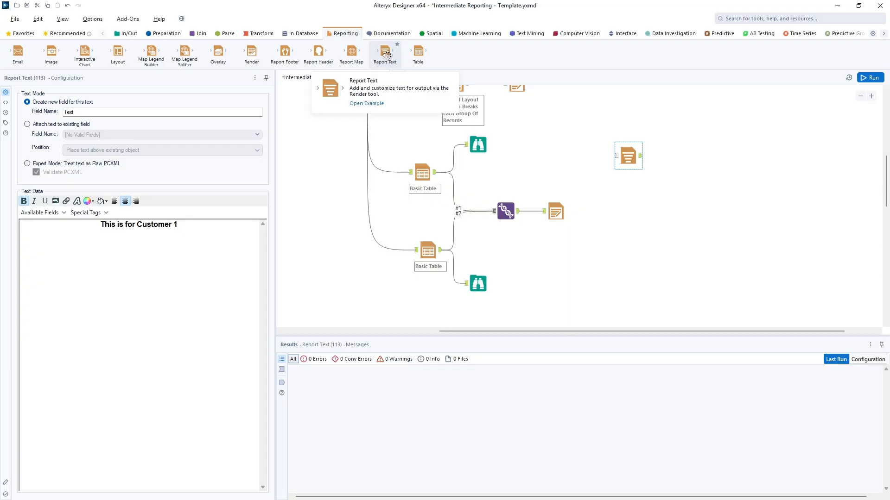
mouse_move(388, 55)
left_mouse_down()
mouse_move(403, 79)
mouse_move(628, 260)
left_mouse_up()
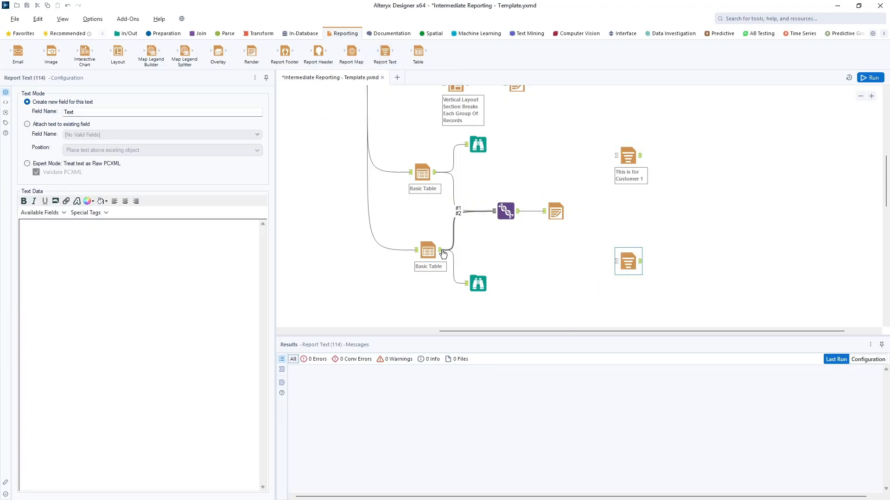
left_click_drag(441, 251, 629, 250)
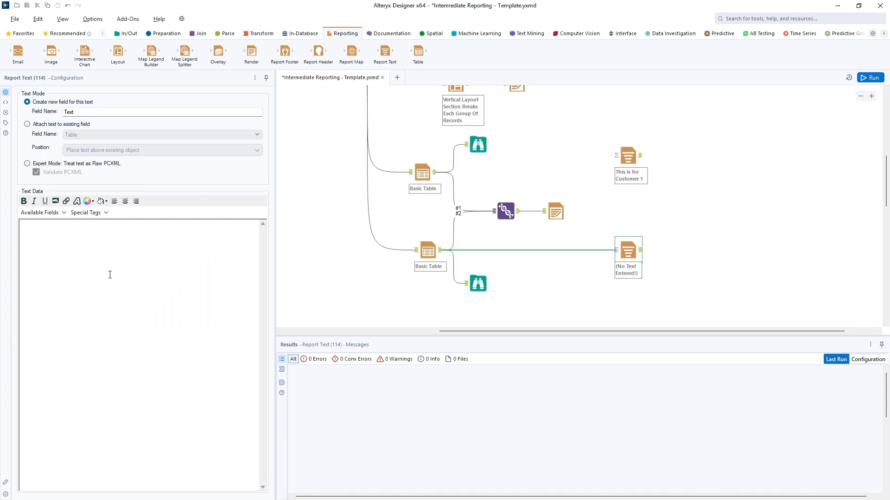
Step: Enter "This is for customer 2" as the second Report Text tool's content and centre it
left_click(138, 268)
type("This is for customer 2")
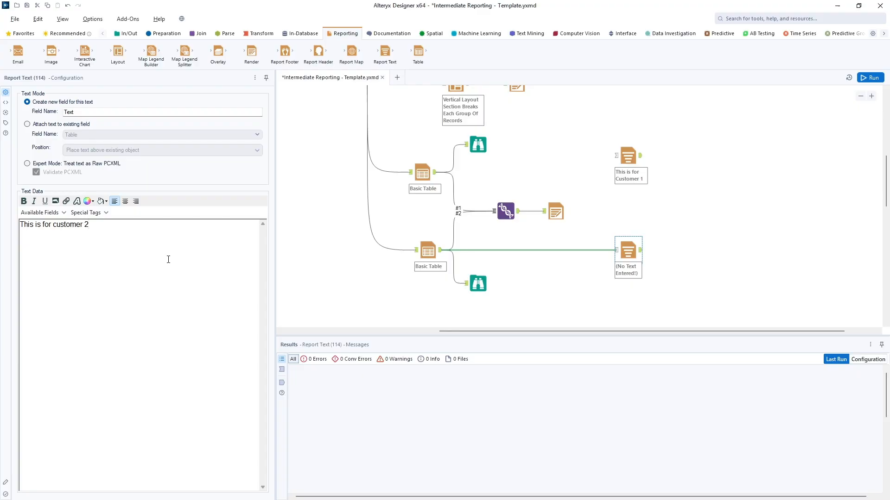
left_click(125, 202)
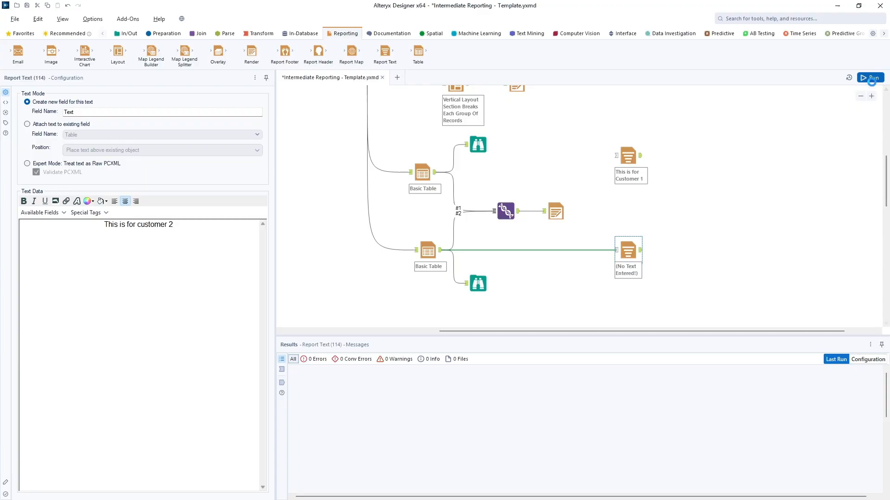
Step: Run the workflow and inspect the output fields of both Report Text tools
left_click(755, 161)
left_click(870, 77)
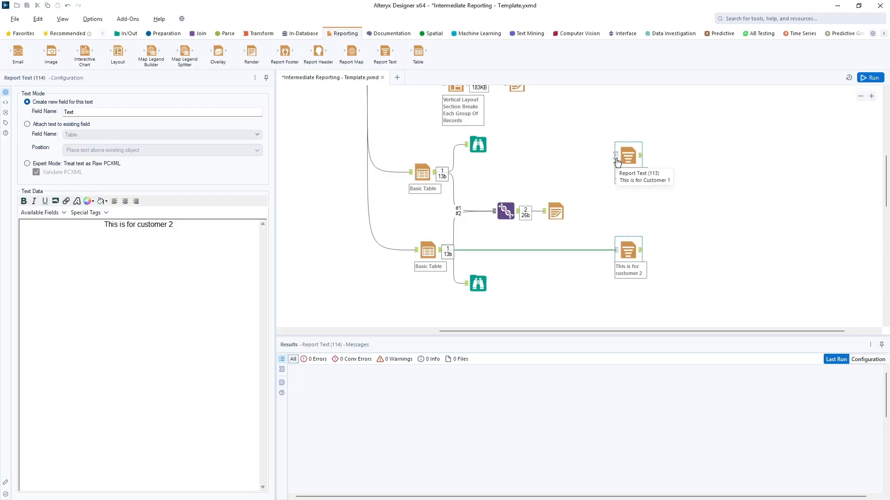
left_click(642, 157)
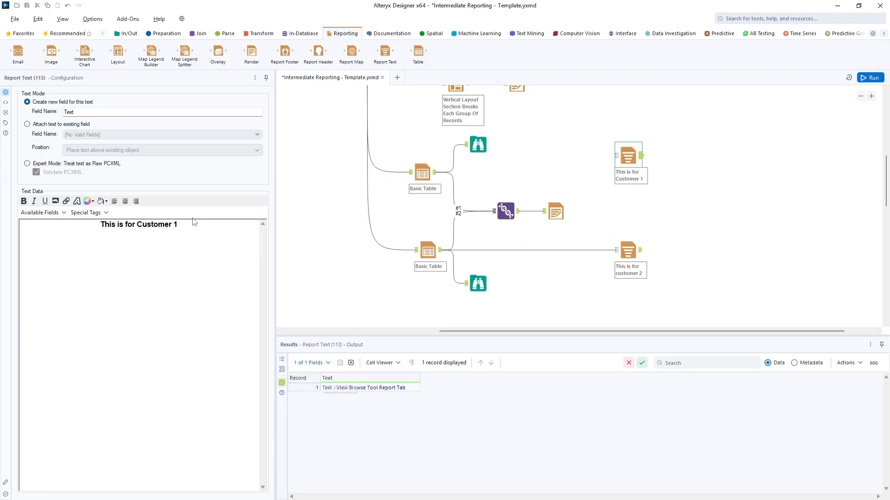
left_click(635, 270)
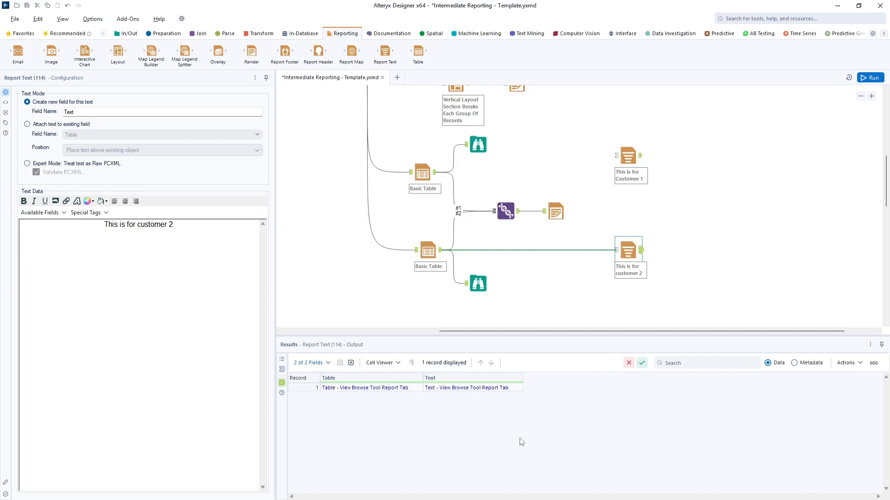
Step: Add a Select tool after the customer 2 Report Text, deselecting the Table field and keeping the Text field
left_click_drag(643, 332, 708, 344)
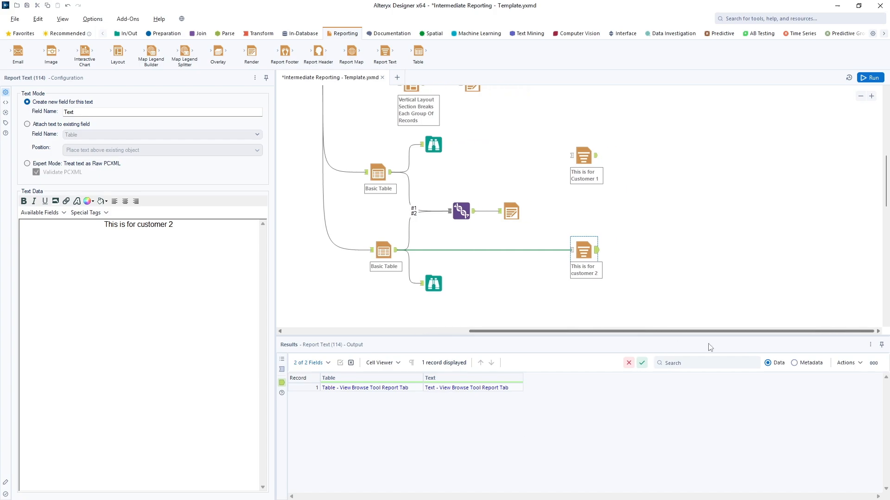
left_click(169, 36)
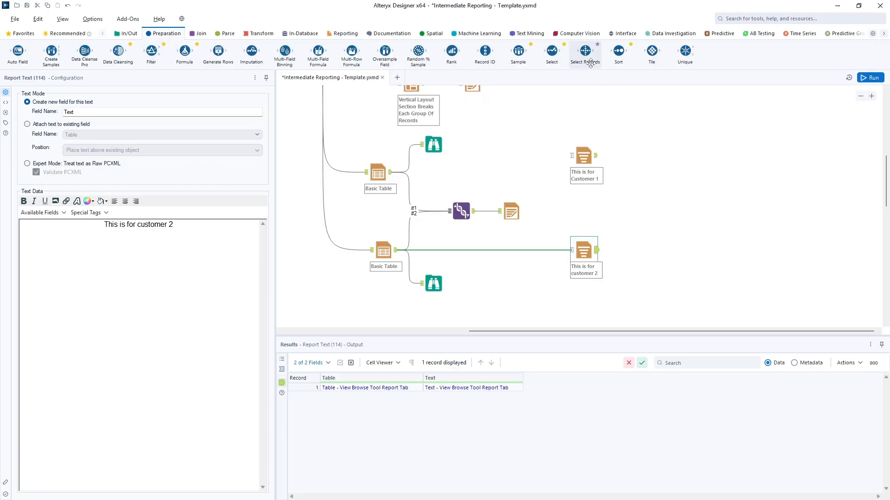
left_click_drag(552, 51, 629, 211)
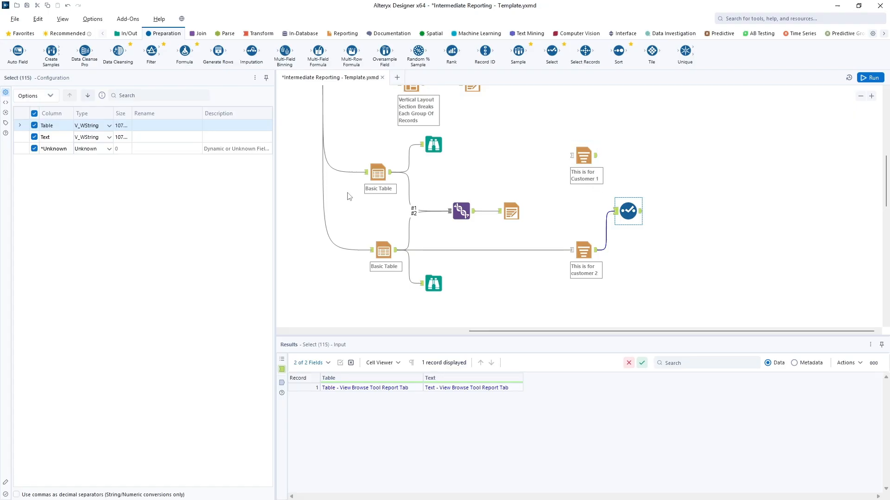
left_click(35, 136)
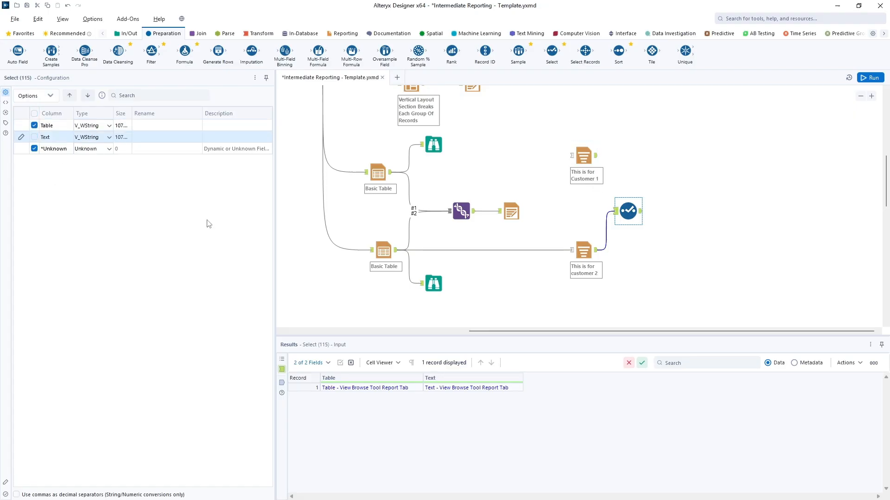
left_click(34, 125)
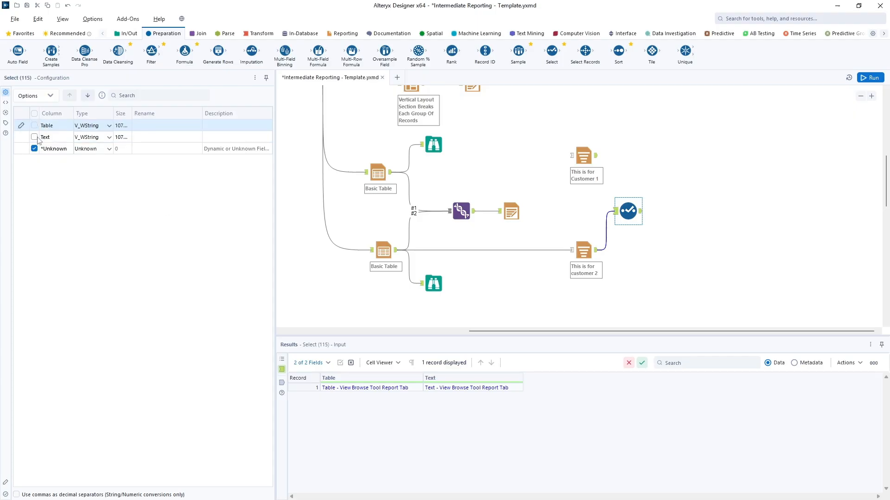
left_click(34, 136)
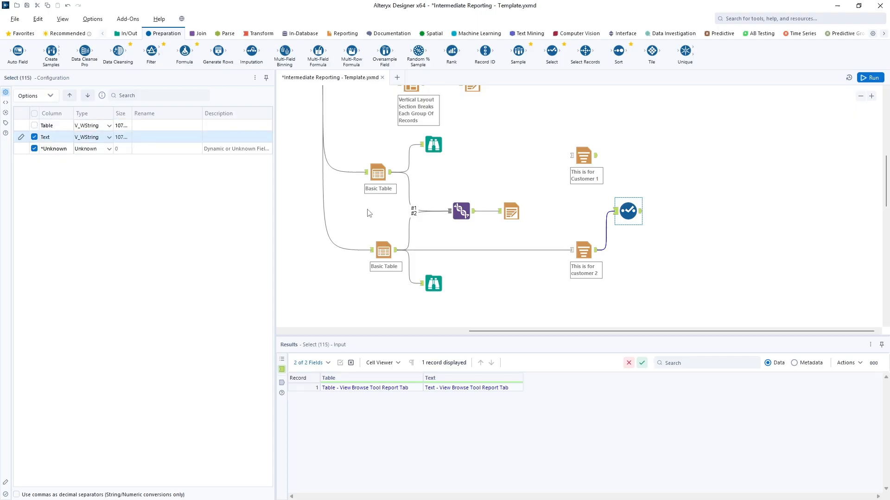
Step: Add a Union tool and connect, in order, the Customer 1 text, the upper Basic Table, the Select tool and the lower Basic Table
left_click(201, 34)
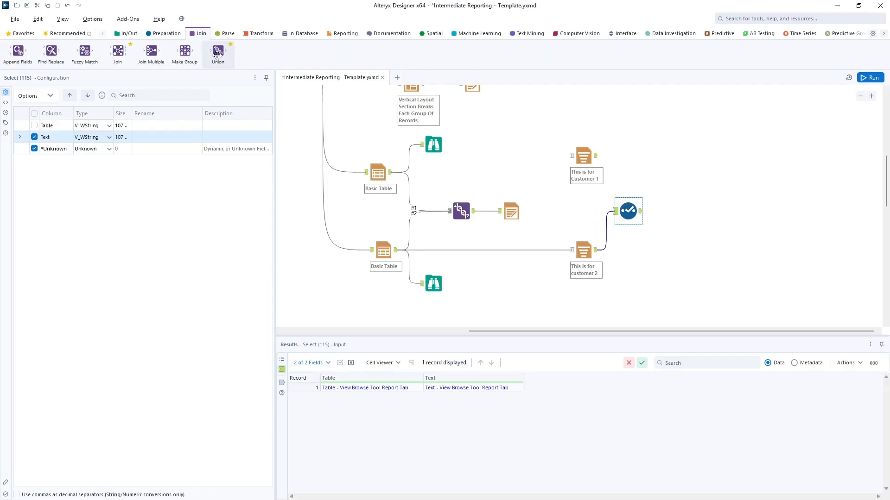
left_click_drag(218, 52, 705, 186)
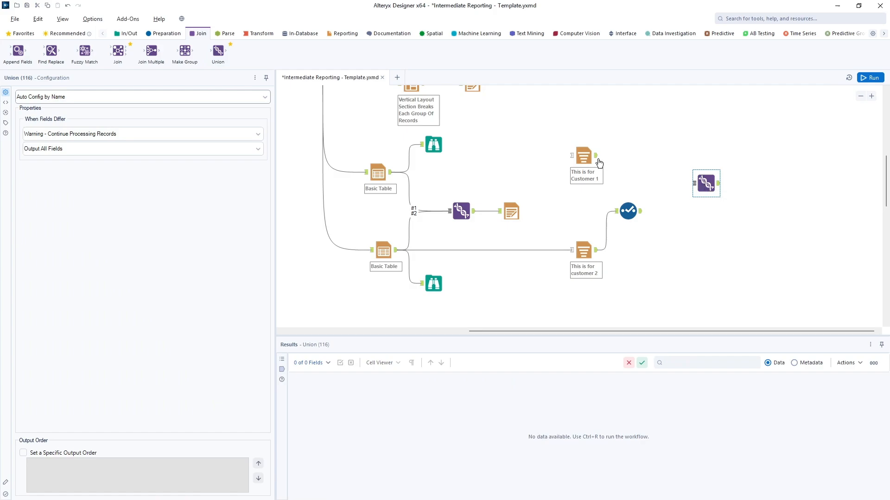
left_click_drag(596, 156, 700, 192)
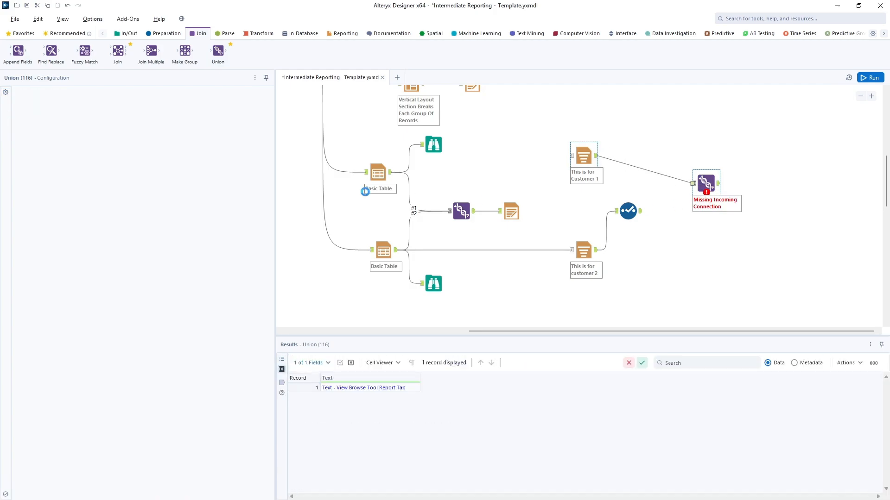
left_click_drag(391, 172, 693, 184)
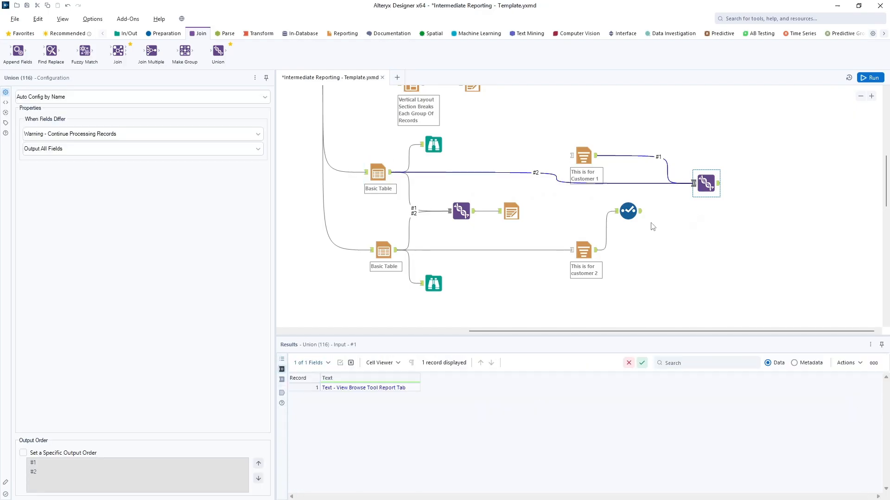
mouse_move(640, 211)
left_mouse_down()
mouse_move(698, 194)
mouse_move(693, 184)
left_mouse_up()
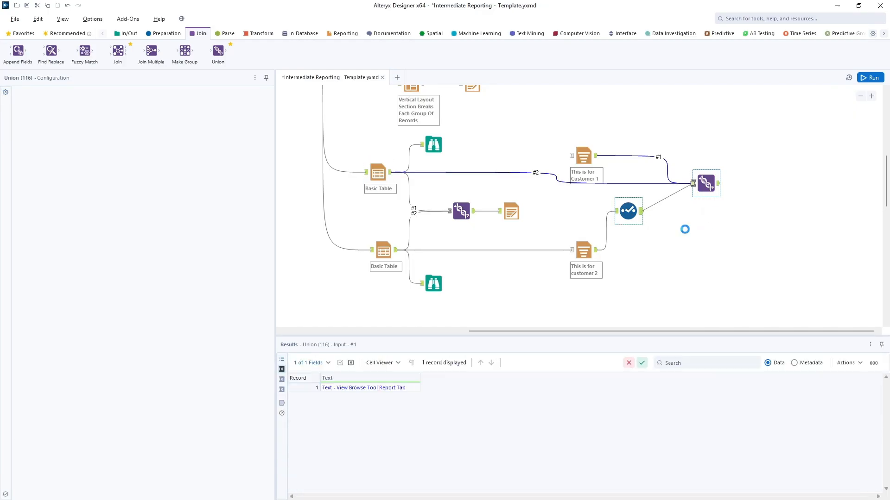
left_click_drag(398, 253, 693, 184)
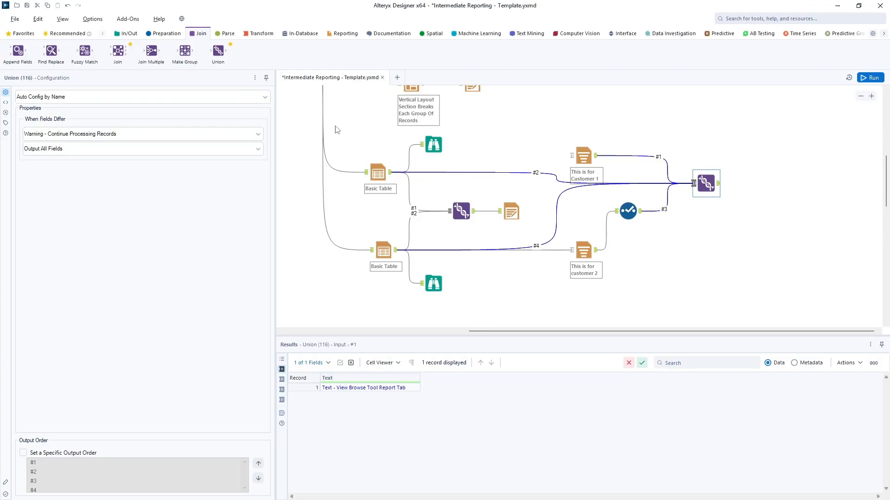
Step: Add a Browse tool after the new Union, run the workflow and place the Browse lower on the canvas
right_click(701, 182)
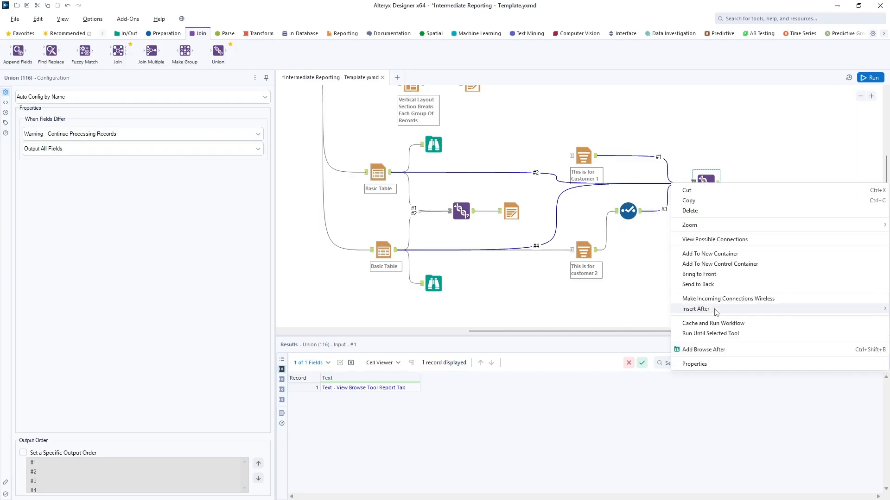
left_click(713, 350)
left_click(865, 79)
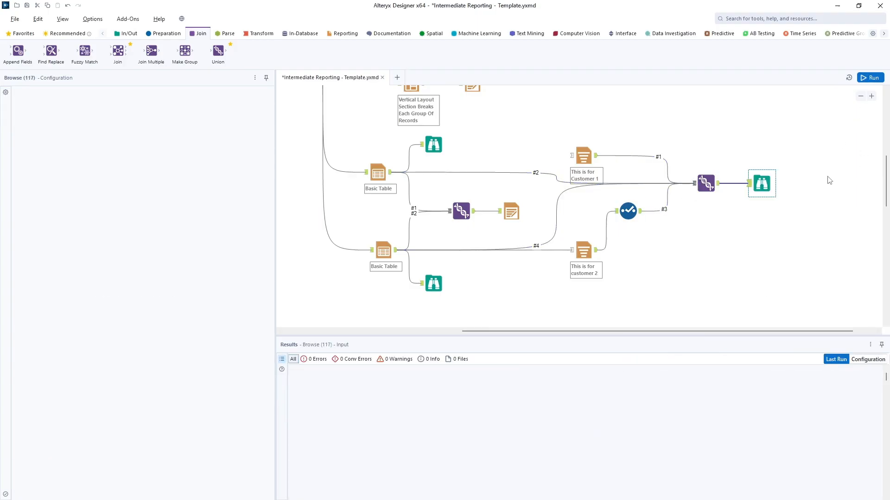
left_click_drag(761, 184, 759, 234)
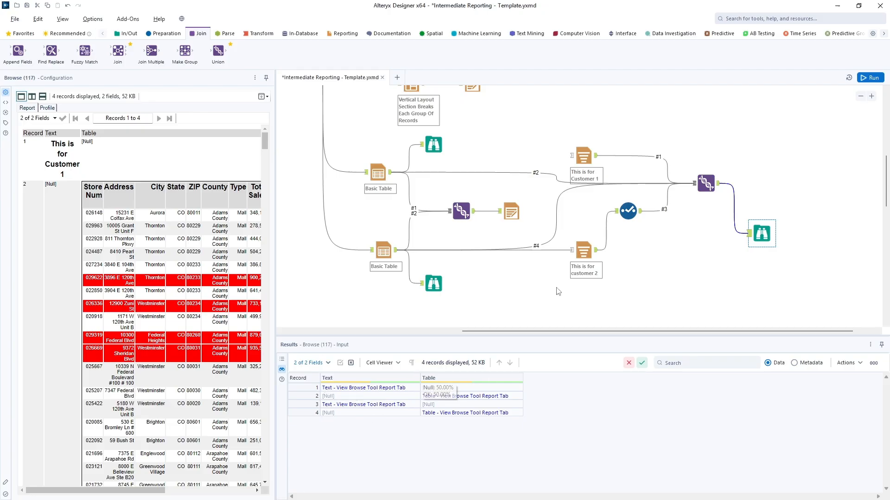
Step: Set the new Union to Auto Config by Position, run the workflow and review the combined report in its Browse
left_click(706, 184)
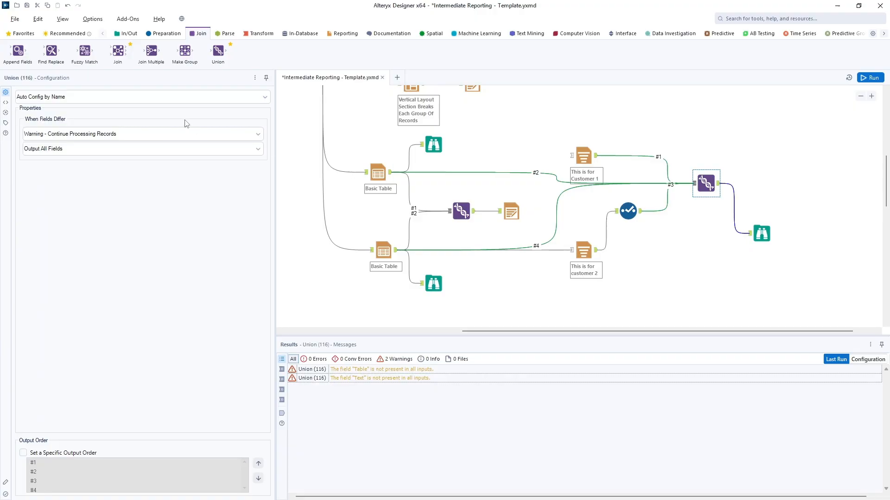
left_click(138, 97)
left_click(125, 115)
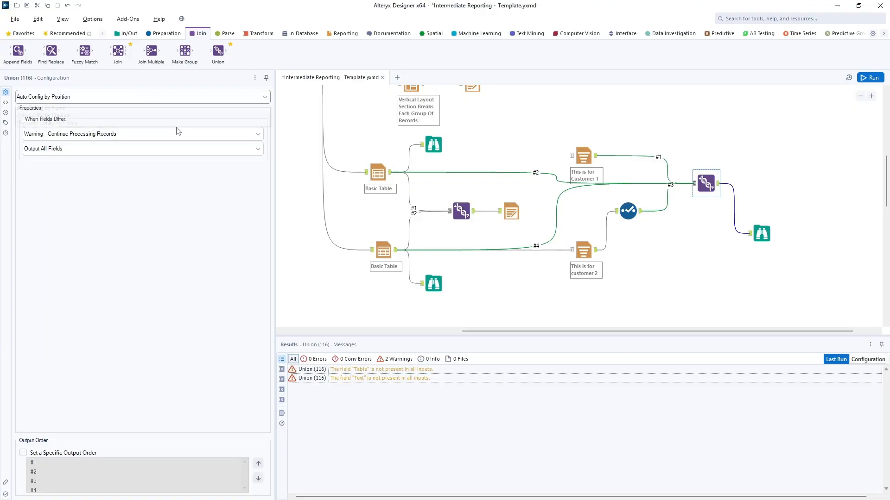
left_click(870, 78)
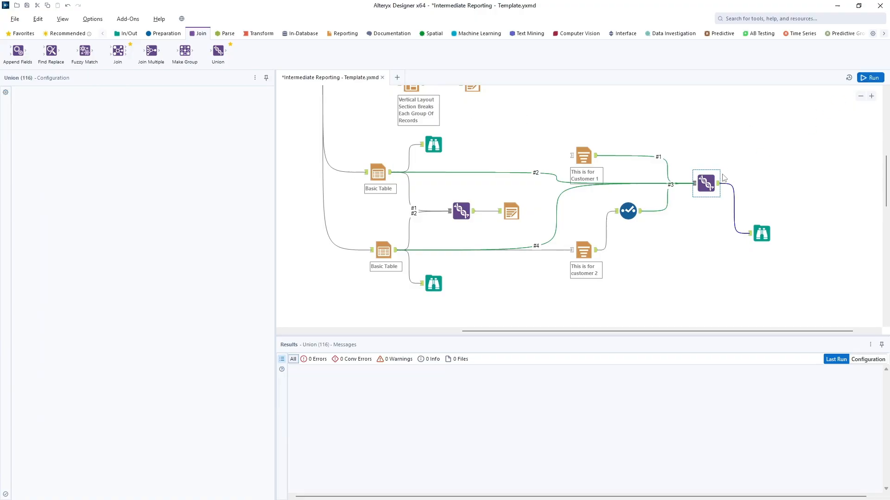
left_click(762, 234)
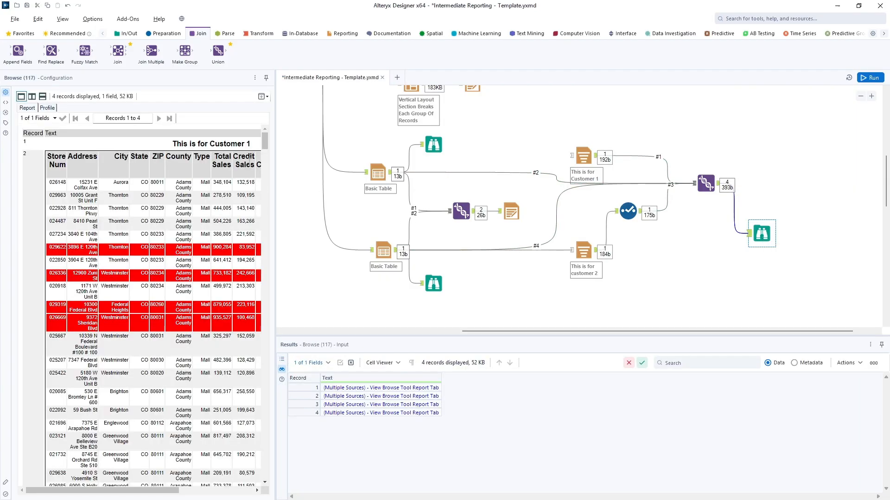
left_click_drag(263, 141, 265, 185)
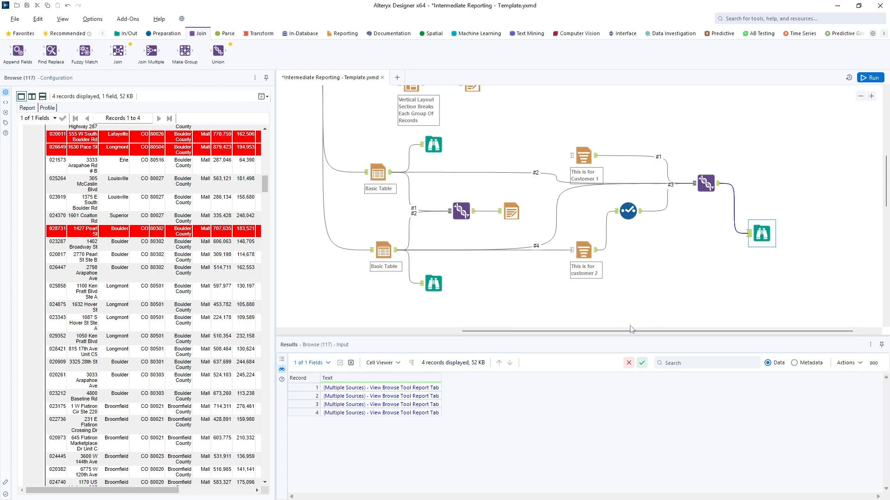
Step: Nudge the Browse slightly upward and add a Render tool after the new Union with output mode Temporary Excel 2007 Spreadsheet
left_click_drag(631, 330, 672, 342)
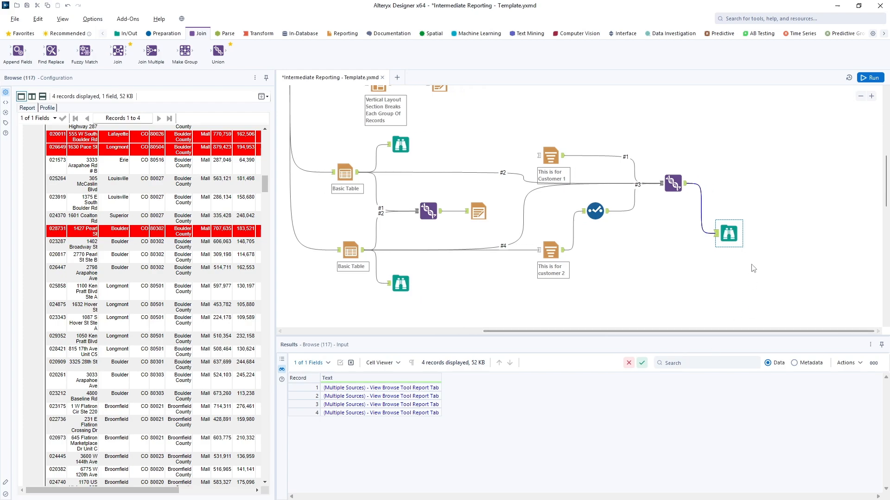
left_click_drag(729, 235, 727, 220)
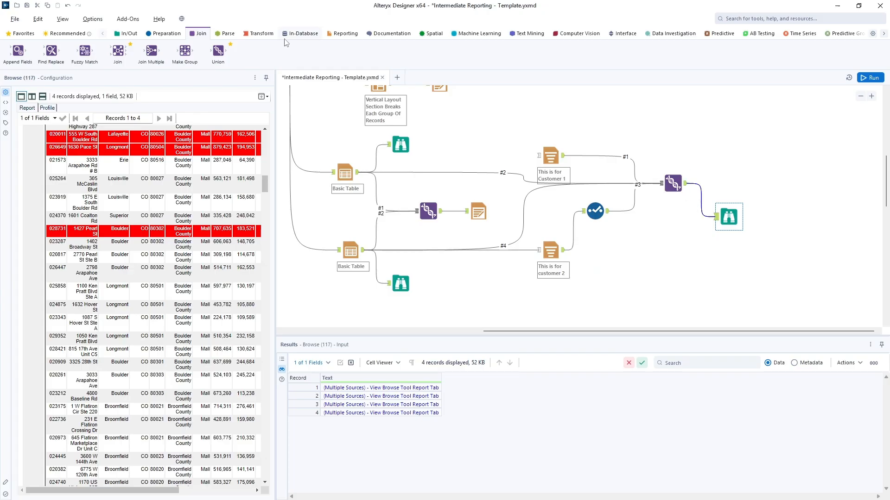
left_click(352, 34)
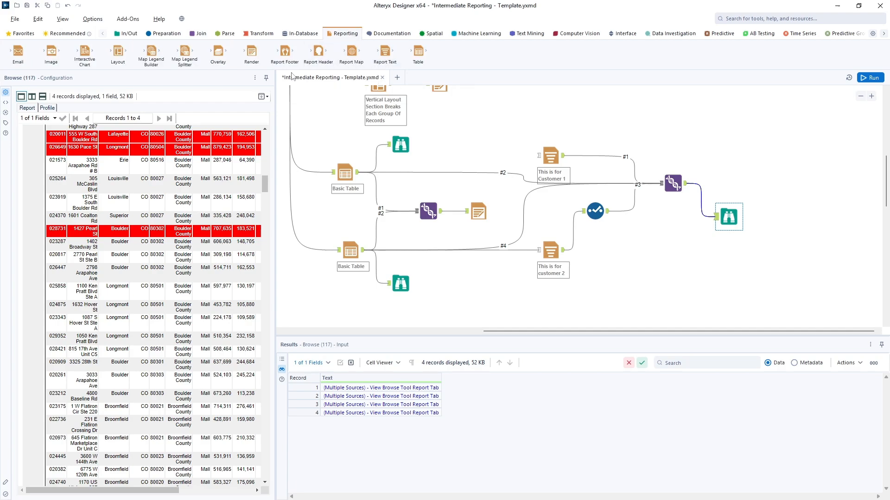
left_click_drag(252, 52, 743, 192)
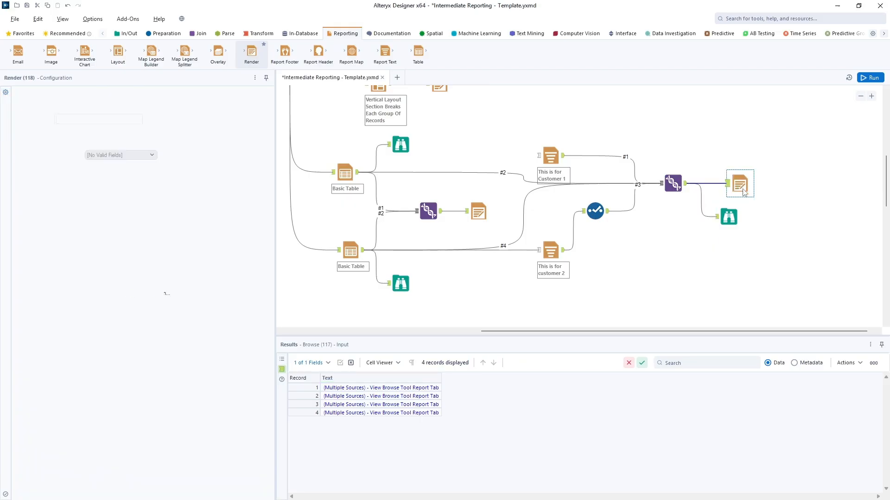
left_click(134, 108)
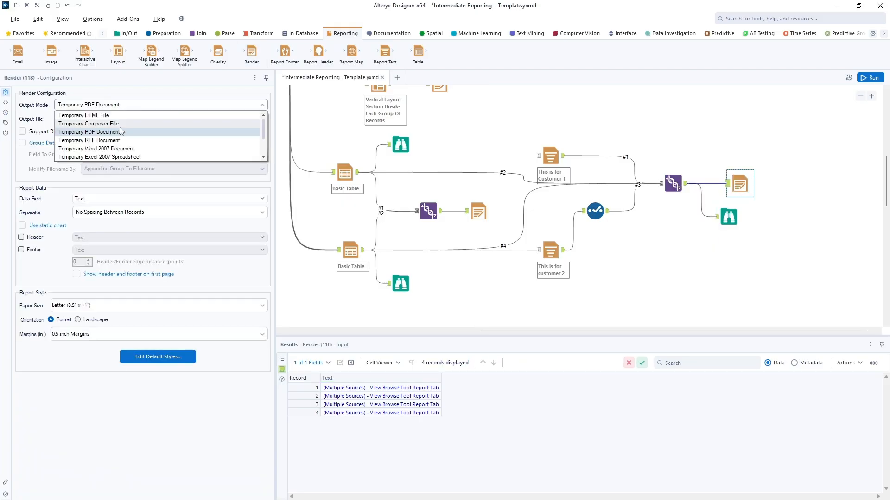
left_click(122, 157)
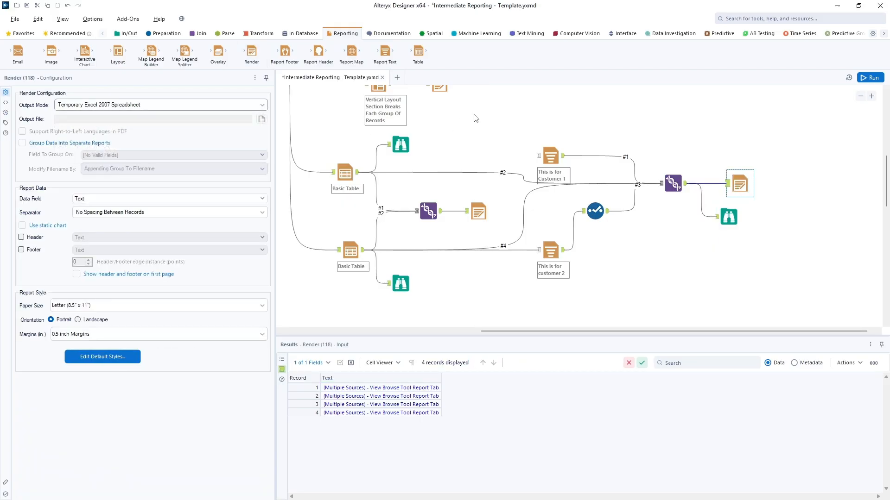
Step: Run the workflow, open the rendered Excel file, look through both customers' tables and close it
left_click(870, 77)
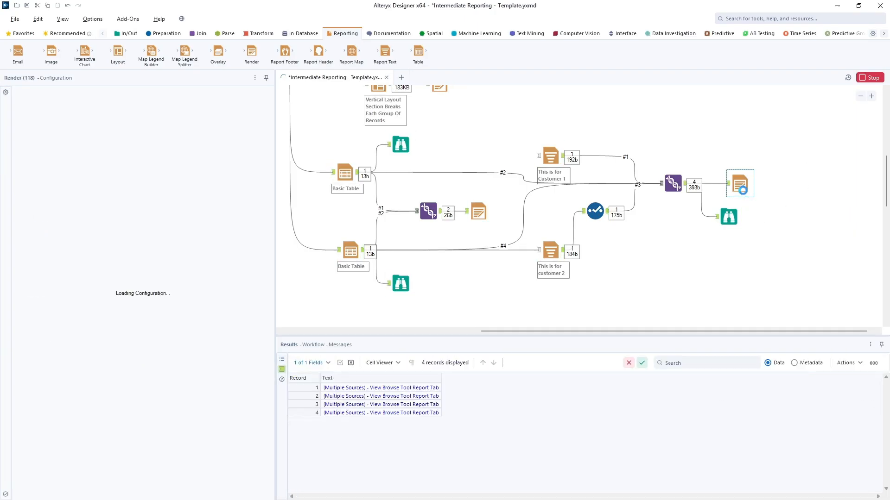
left_click(282, 369)
left_click(360, 376)
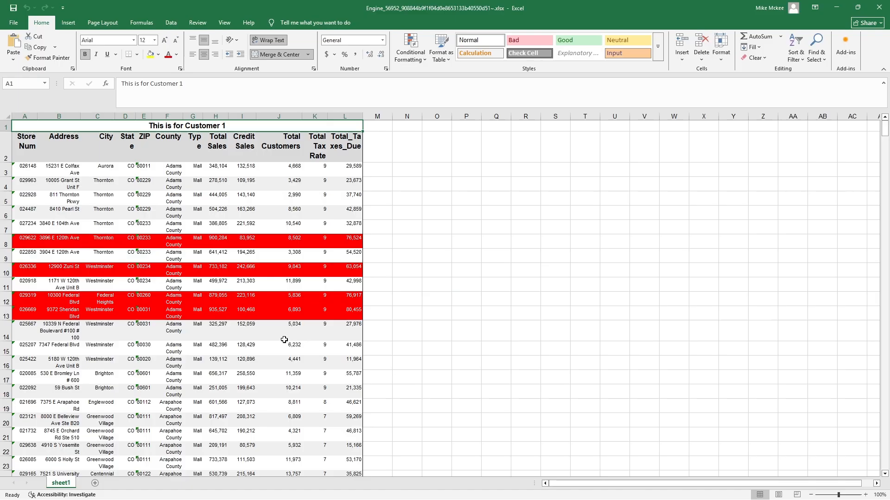
scroll(353, 340, "down", 20)
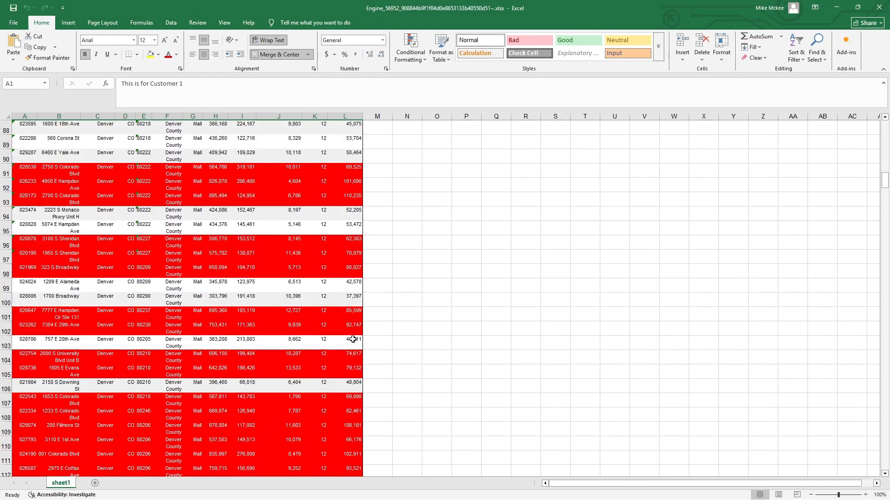
scroll(353, 340, "down", 20)
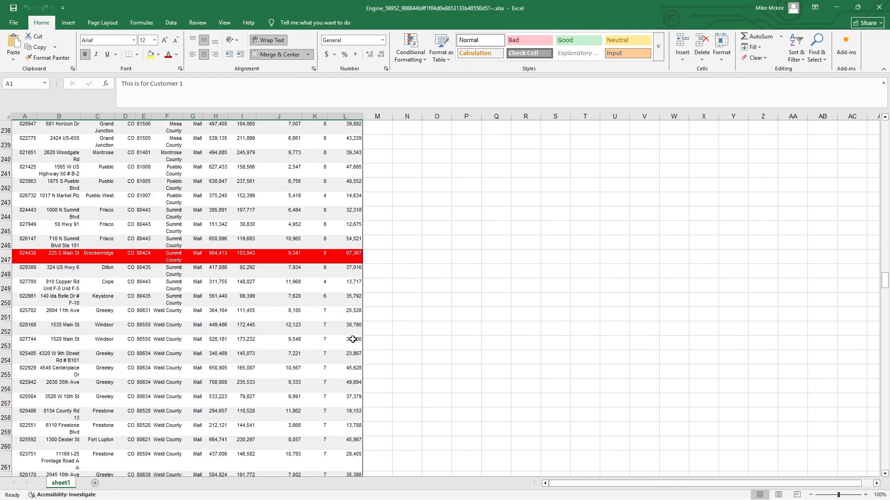
scroll(353, 340, "down", 6)
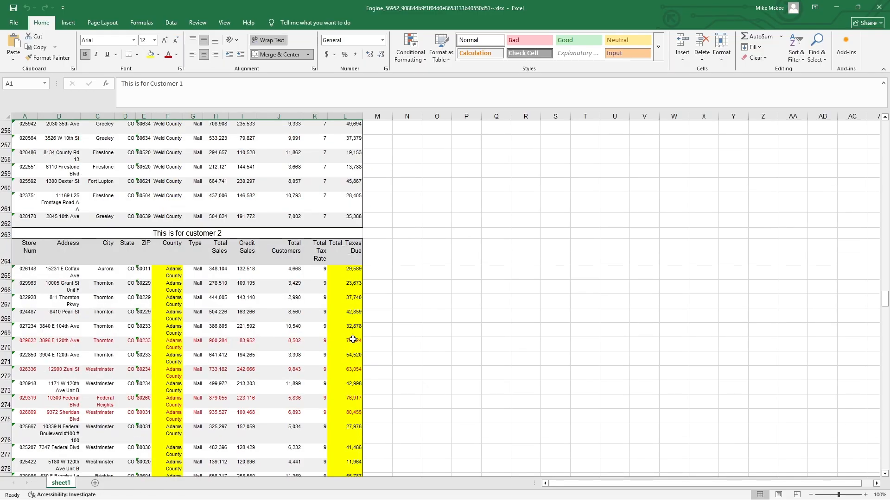
left_click(880, 8)
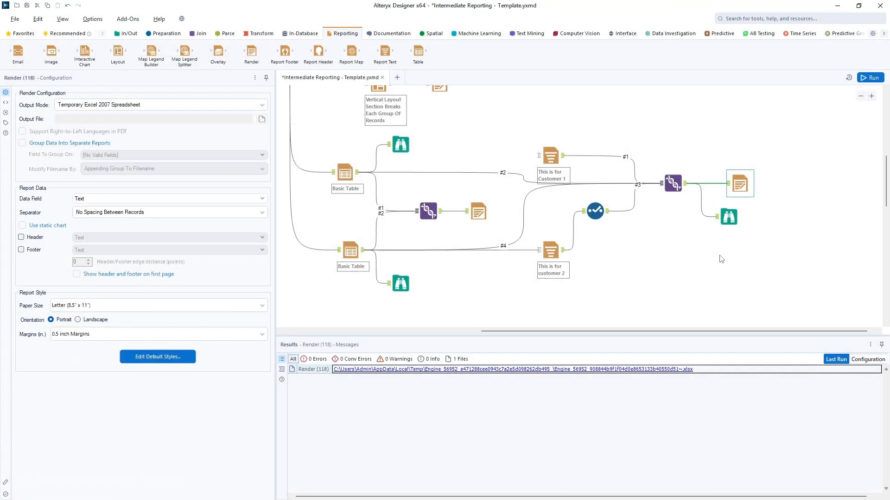
Step: Add a Layout tool connected to the customer 2 Report Text and check the Table and Text fields coming in
left_click_drag(695, 332, 702, 332)
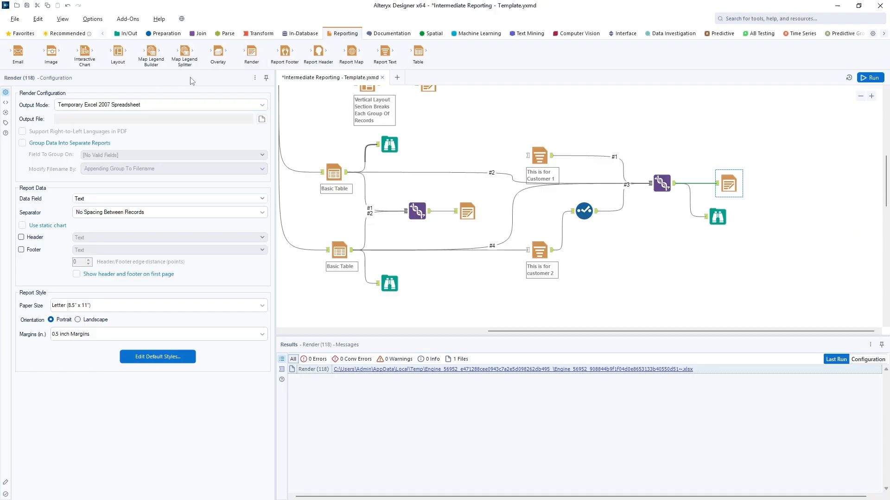
left_click_drag(118, 52, 766, 255)
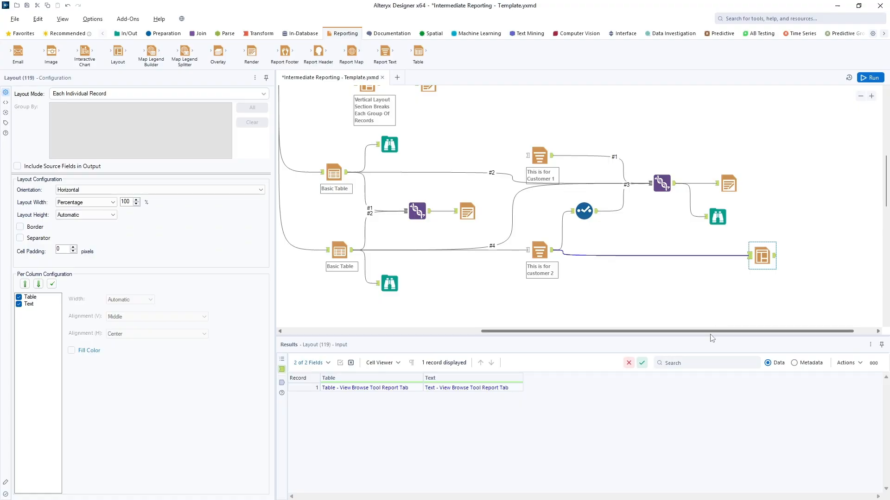
left_click_drag(711, 332, 730, 332)
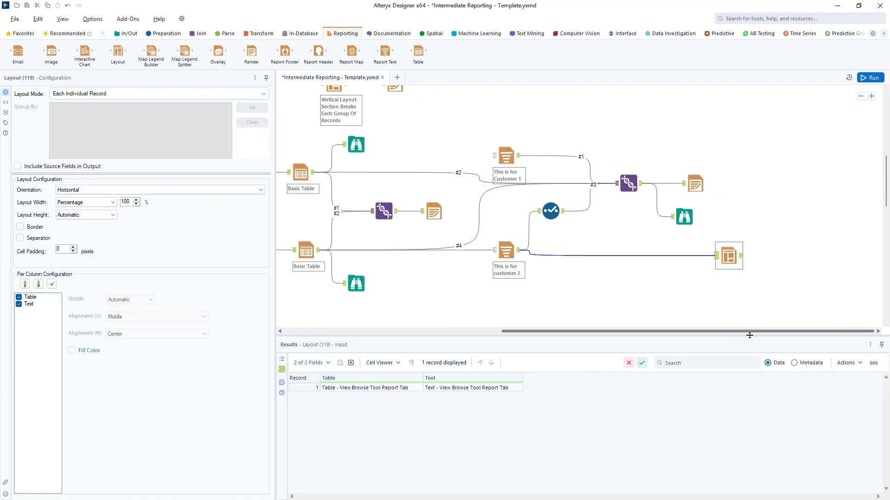
left_click(519, 255)
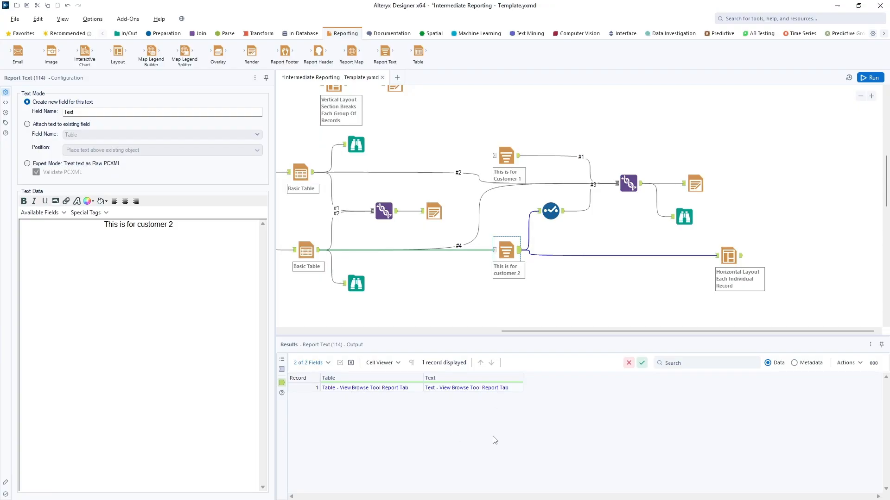
left_click(731, 261)
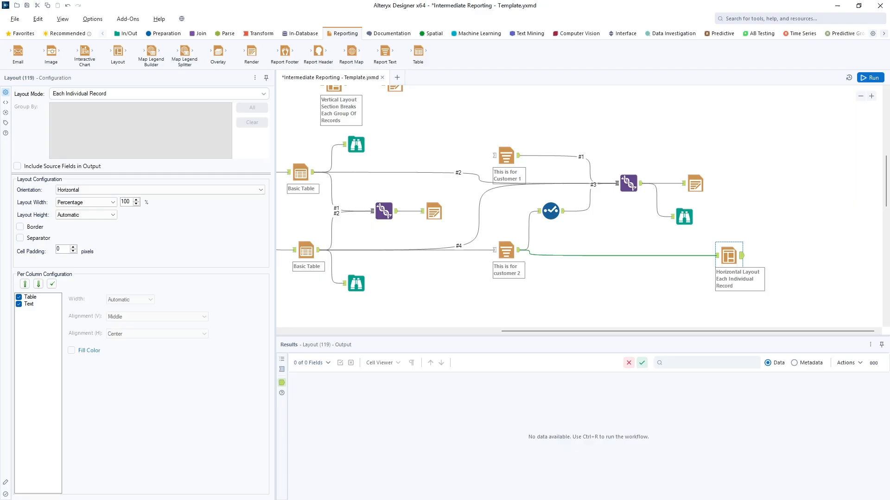
left_click(282, 369)
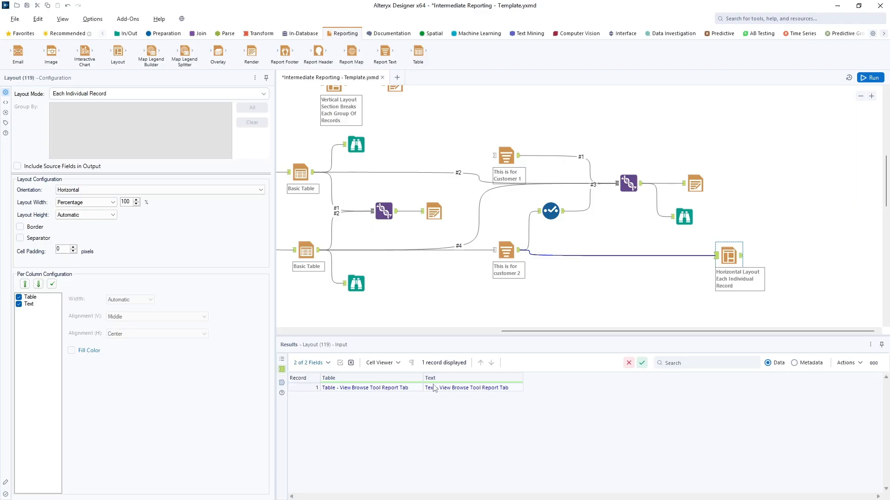
left_click(111, 94)
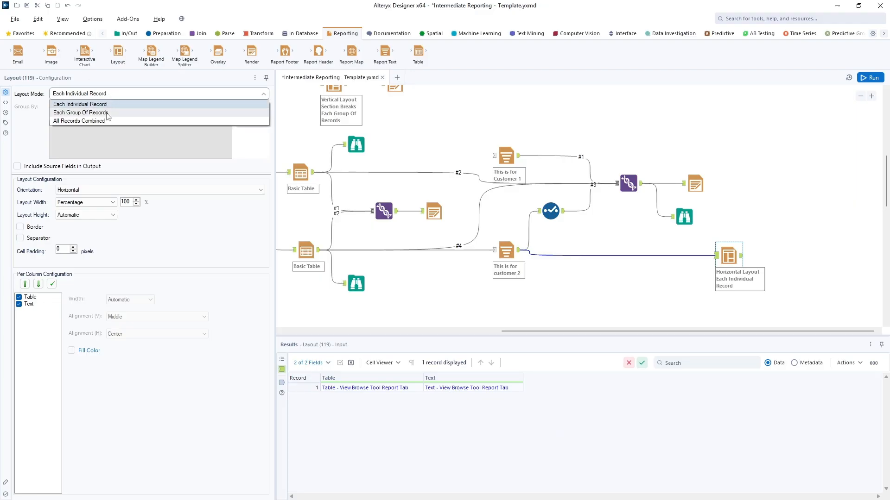
left_click(111, 113)
left_click(112, 95)
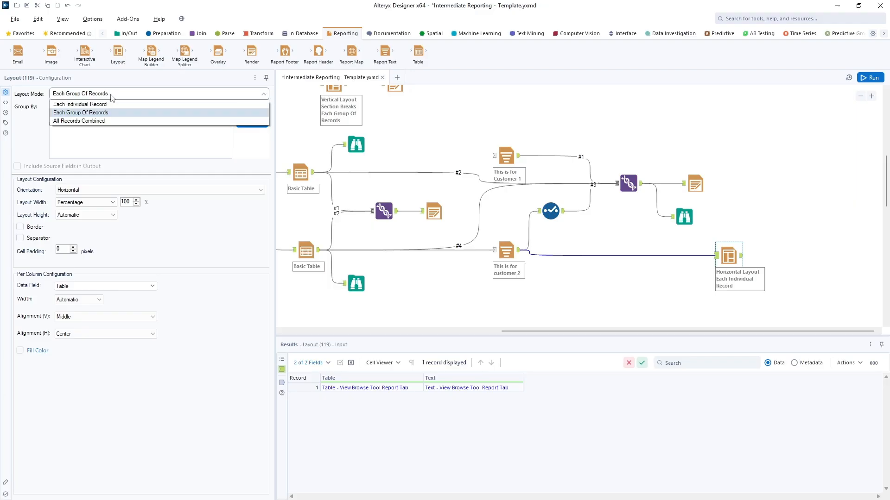
left_click(111, 103)
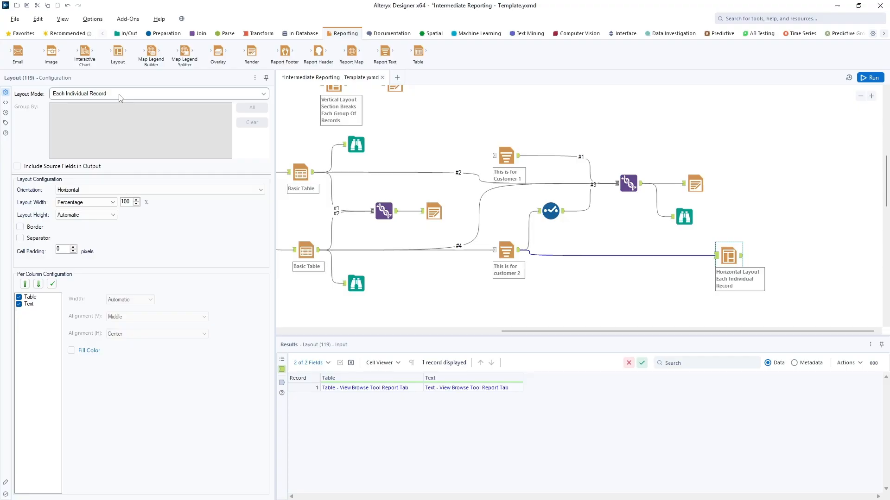
Step: Set the Layout's orientation to Vertical and order the Text field above the Table field
left_click(81, 191)
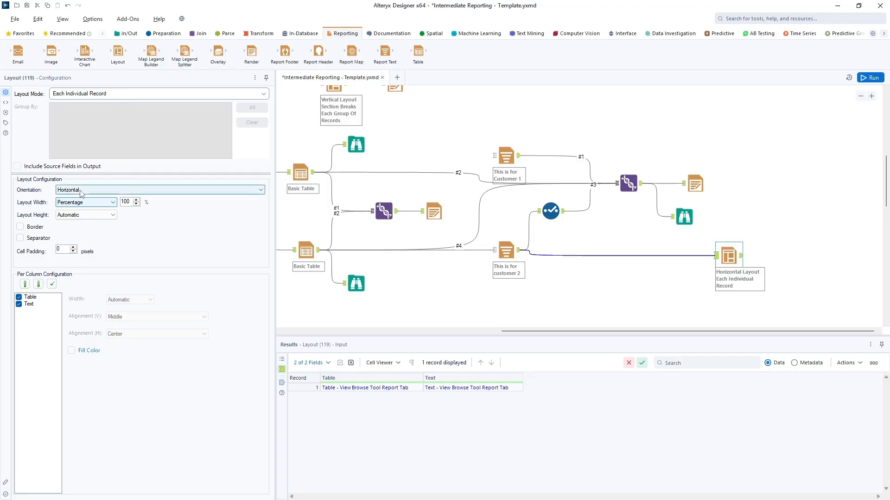
left_click(76, 205)
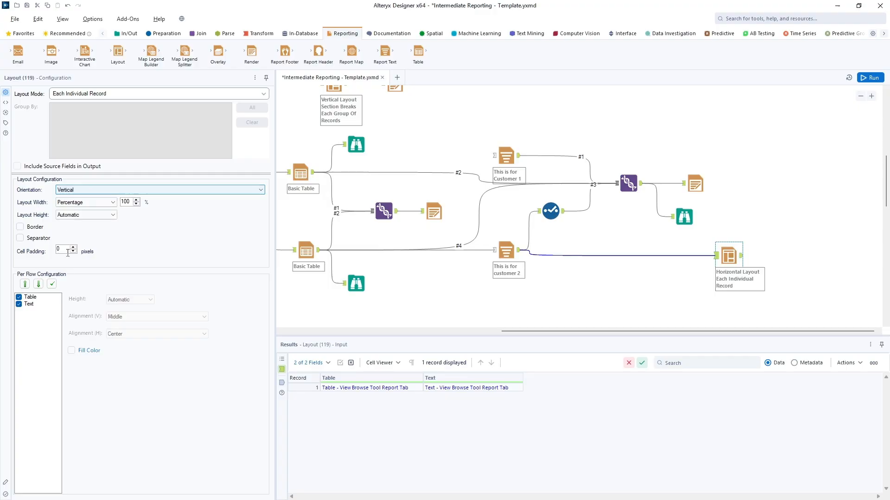
left_click(37, 303)
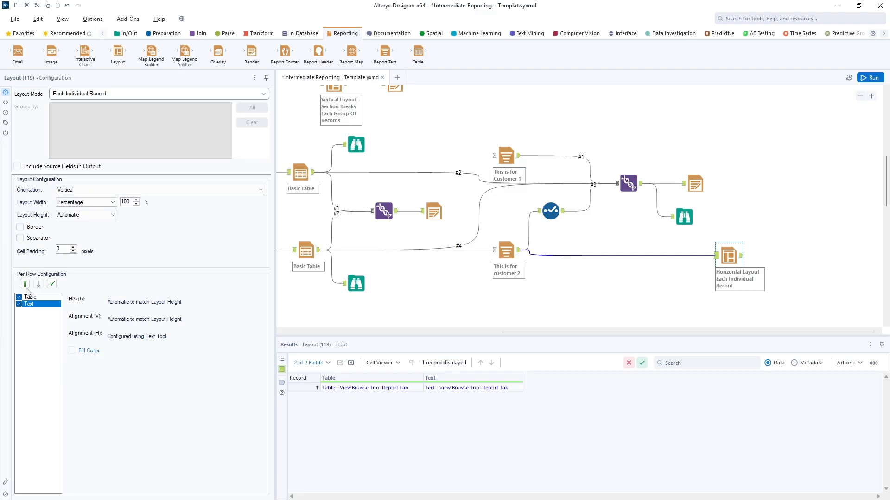
left_click(25, 284)
left_click(33, 305)
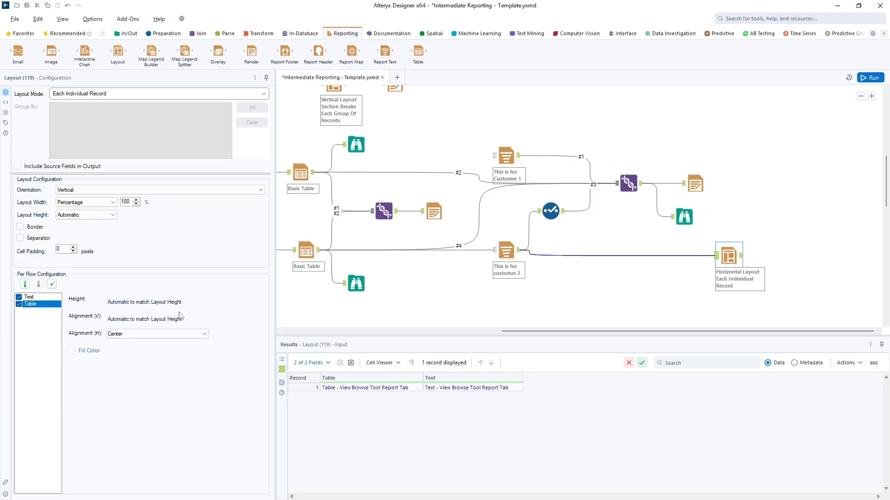
left_click(34, 298)
Step: Add a Browse below the Layout tool, run the workflow and shift both tools lower on the canvas
right_click(729, 257)
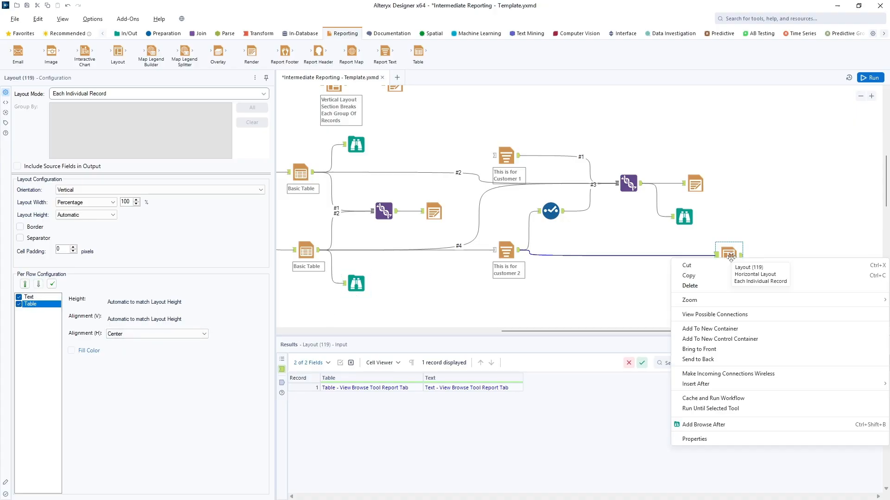
left_click(726, 425)
left_click_drag(784, 259, 785, 301)
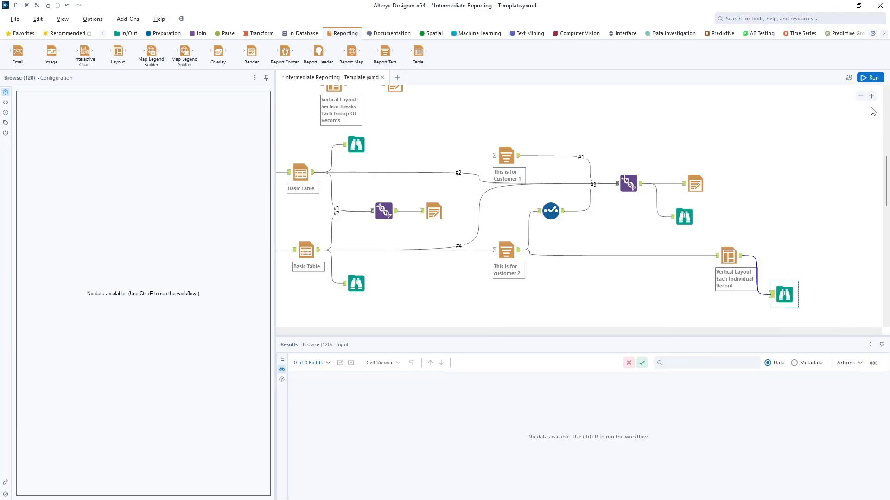
left_click(870, 77)
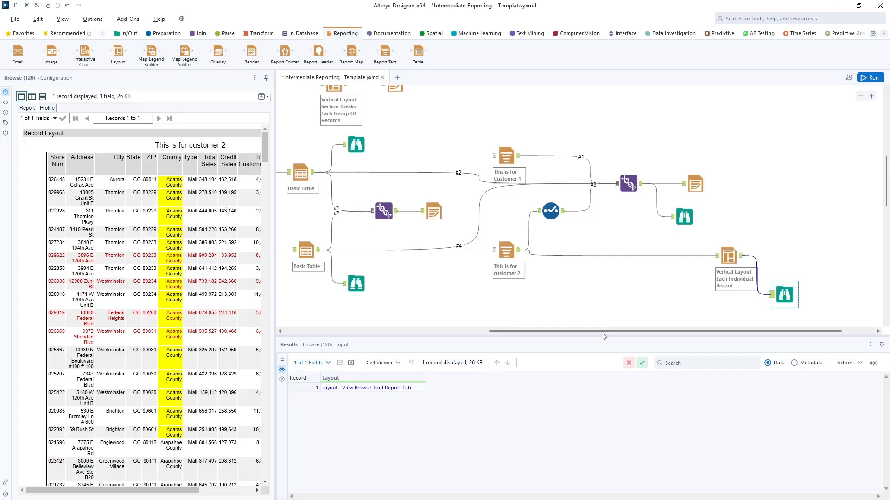
left_click_drag(602, 332, 692, 327)
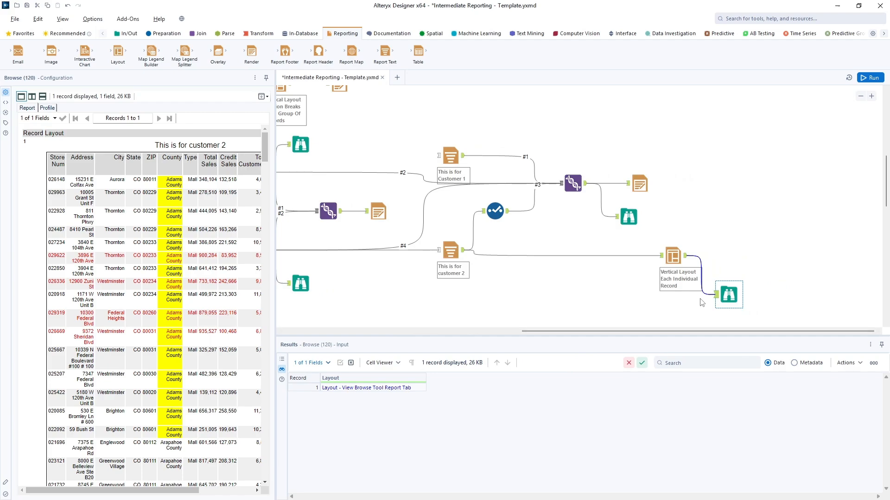
left_click_drag(750, 308, 688, 287)
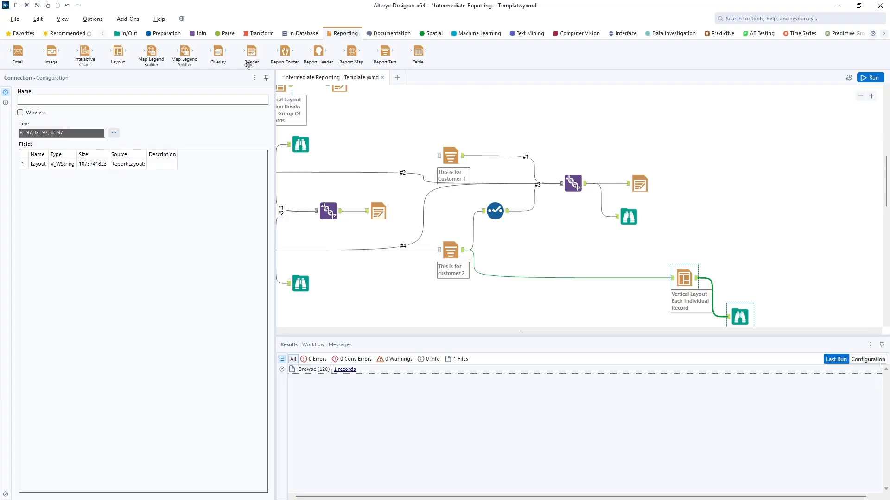
Step: Add a Join tool with the Customer 1 Report Text as its left input and the upper Basic Table as its right input
left_click(197, 34)
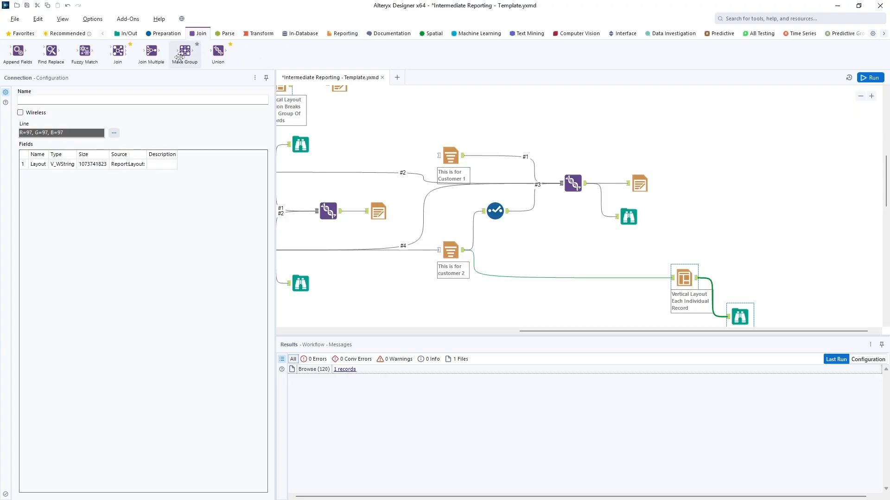
left_click_drag(118, 51, 706, 183)
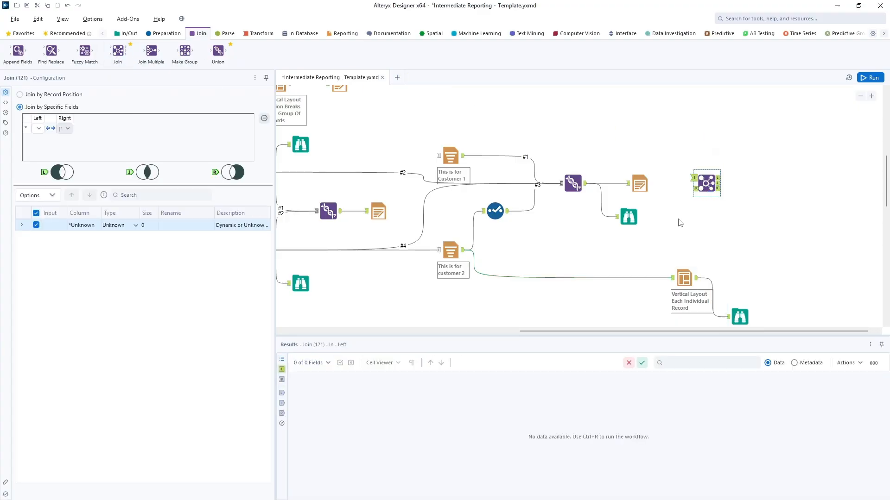
left_click_drag(465, 157, 704, 162)
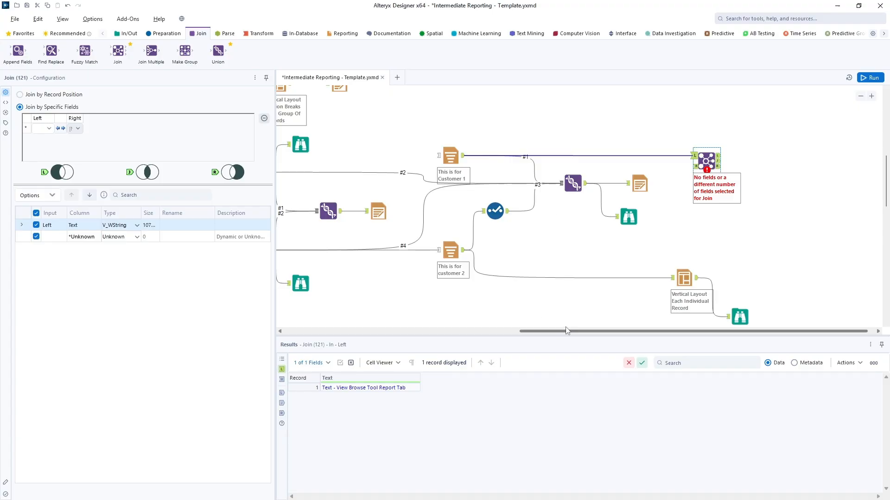
left_click_drag(566, 331, 486, 331)
left_click_drag(396, 173, 832, 167)
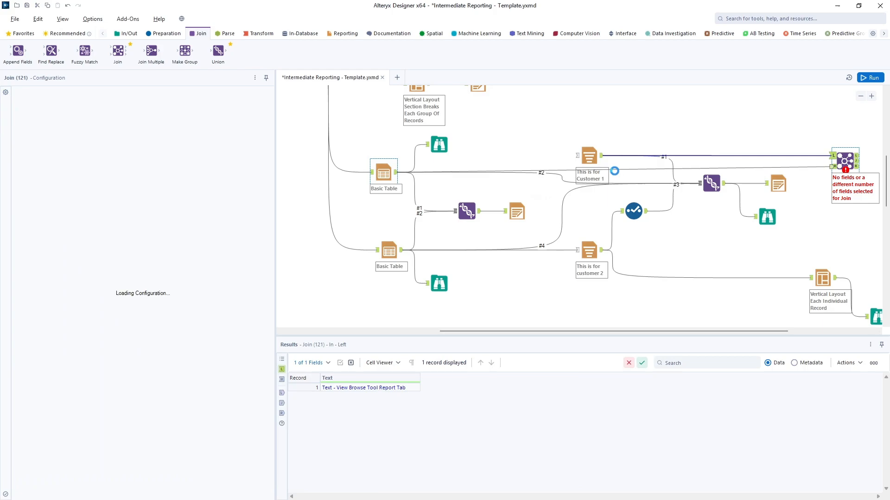
Step: Move the Customer 1 report text tool and the new Join tool higher up on the canvas
left_click_drag(589, 158, 600, 123)
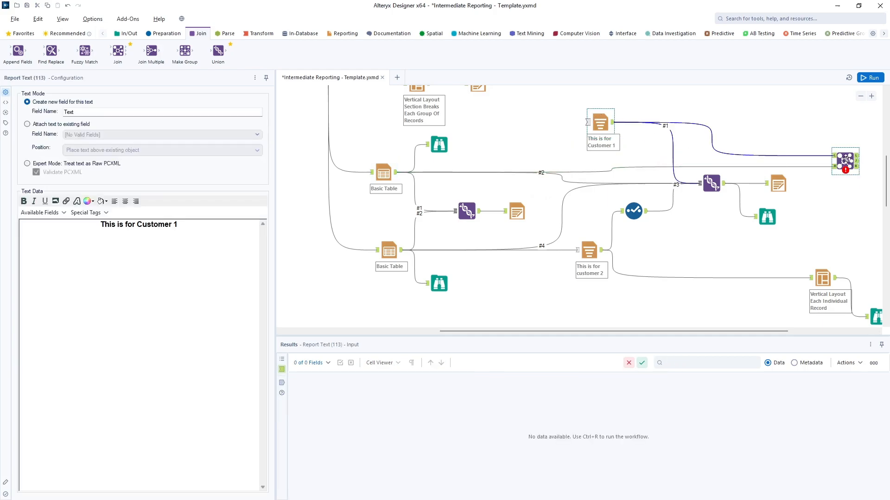
left_click_drag(850, 163, 850, 140)
left_click_drag(656, 333, 778, 334)
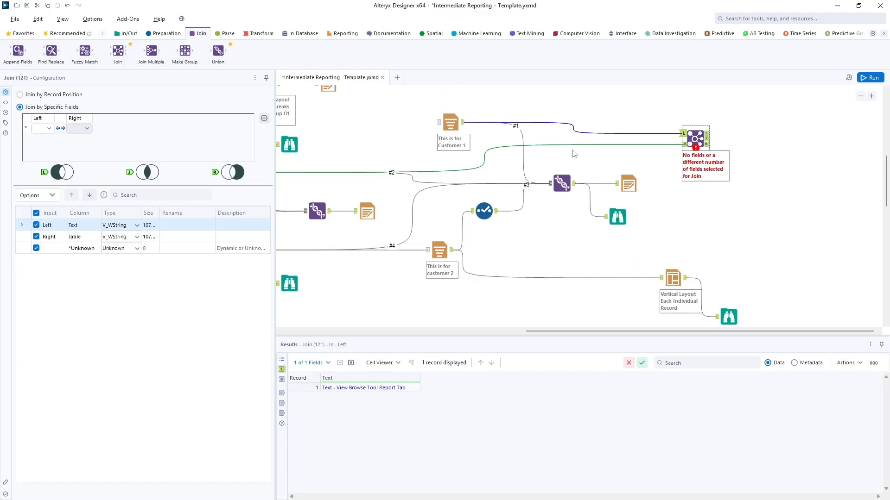
Step: Set the Join tool to join by record position and run the workflow
left_click(60, 94)
left_click(870, 77)
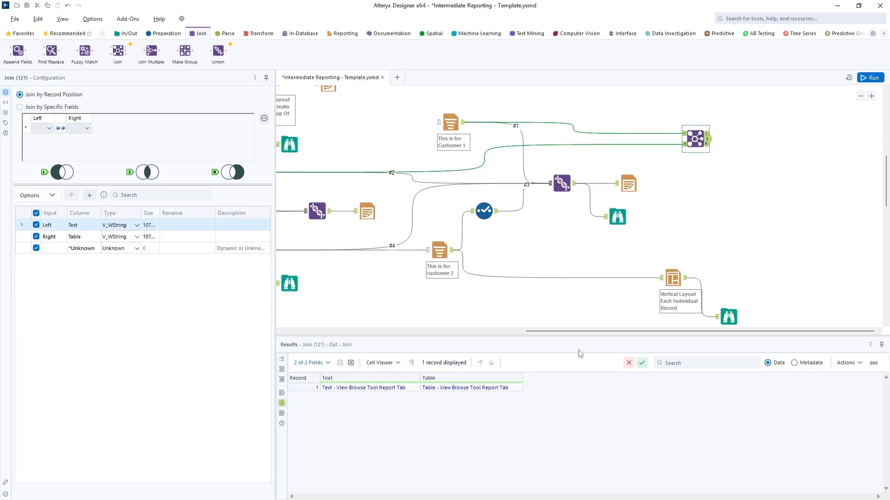
left_click_drag(699, 127, 693, 125)
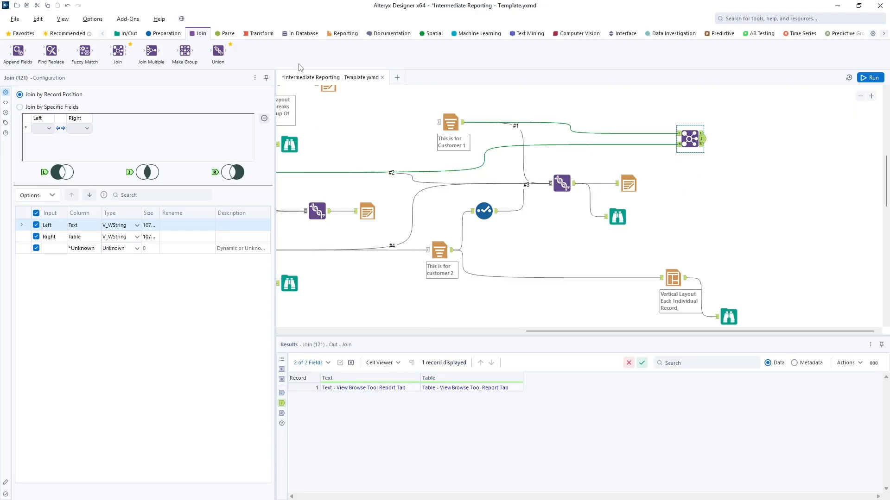
Step: Connect a Layout tool to the Join tool's J output and run the workflow
left_click(346, 33)
left_click_drag(118, 51, 739, 139)
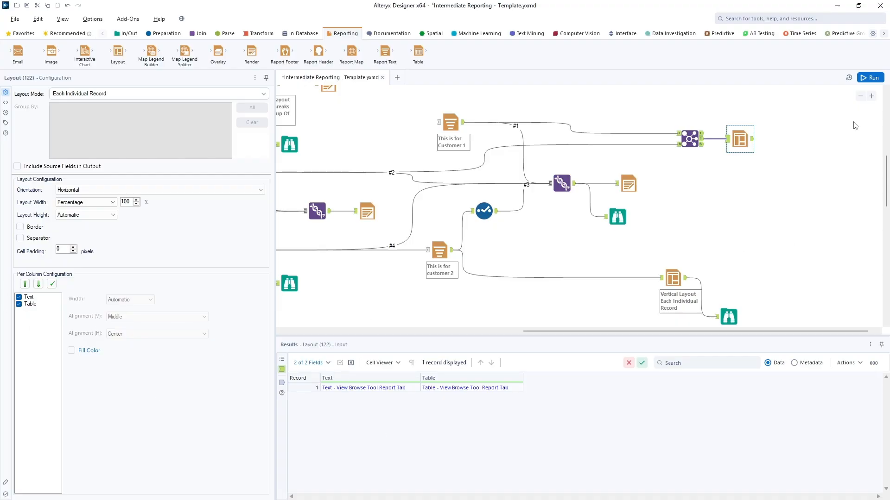
left_click(870, 77)
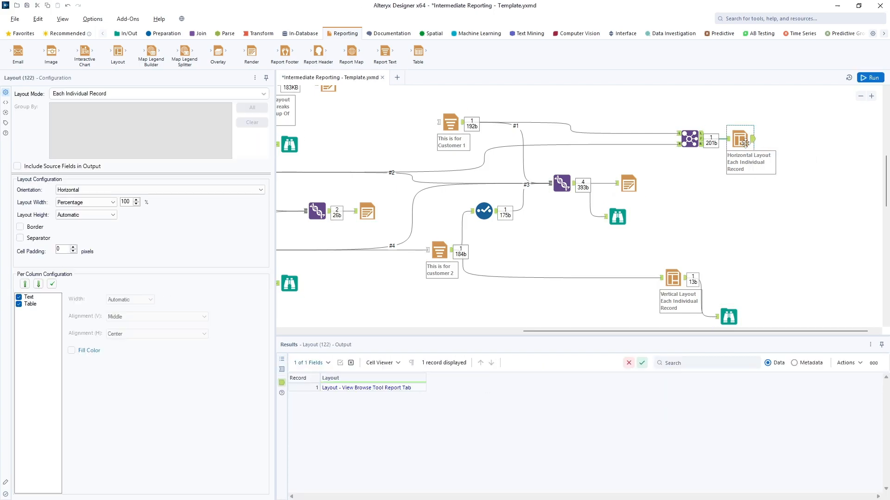
Step: Add a Browse tool after the Layout tool, placed above it, and run the workflow to view the rendered Customer 1 report
right_click(754, 145)
left_click(745, 303)
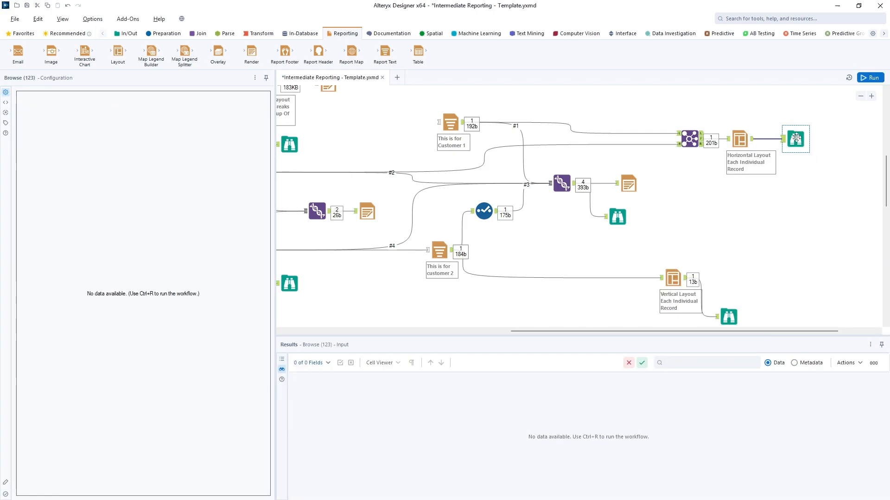
left_click_drag(795, 139, 793, 107)
left_click(871, 79)
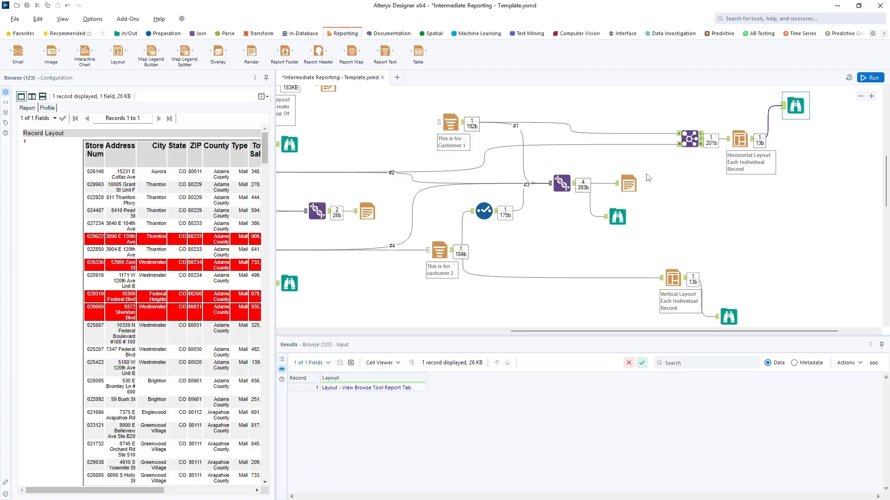
left_click(745, 144)
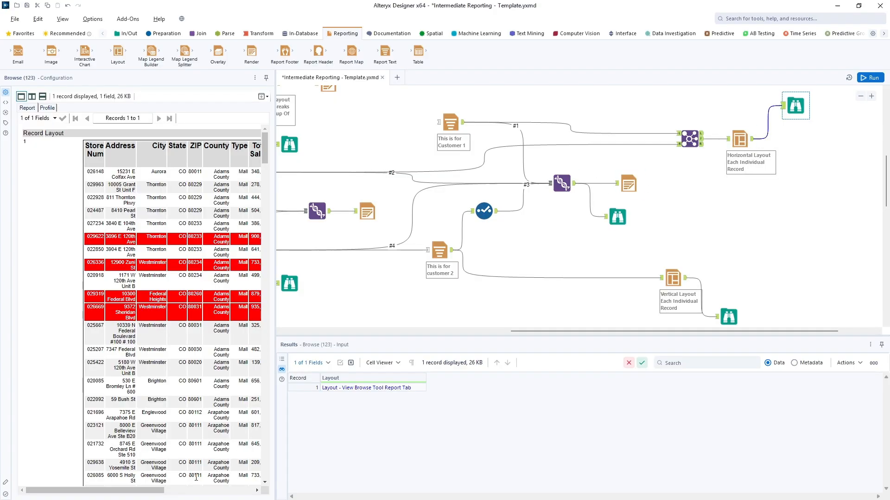
left_click_drag(152, 491, 259, 493)
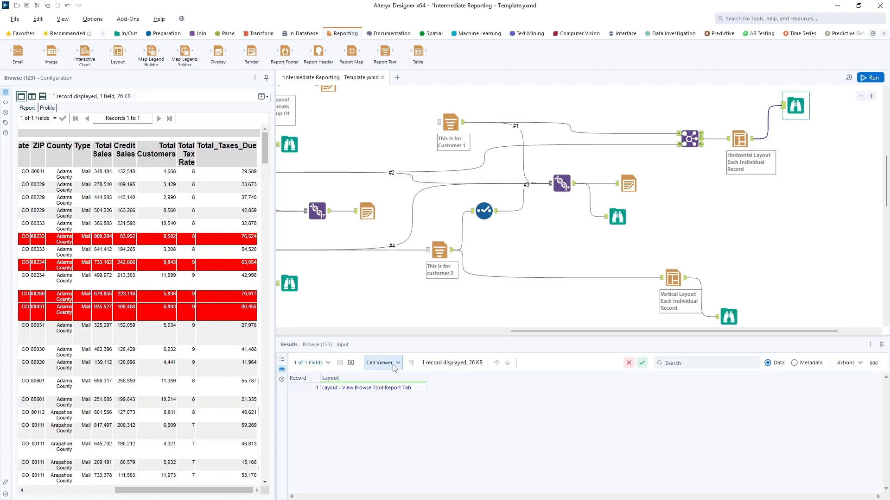
Step: Change the Customer 1 Layout tool's orientation to Vertical and rerun the workflow to check its report
left_click(740, 138)
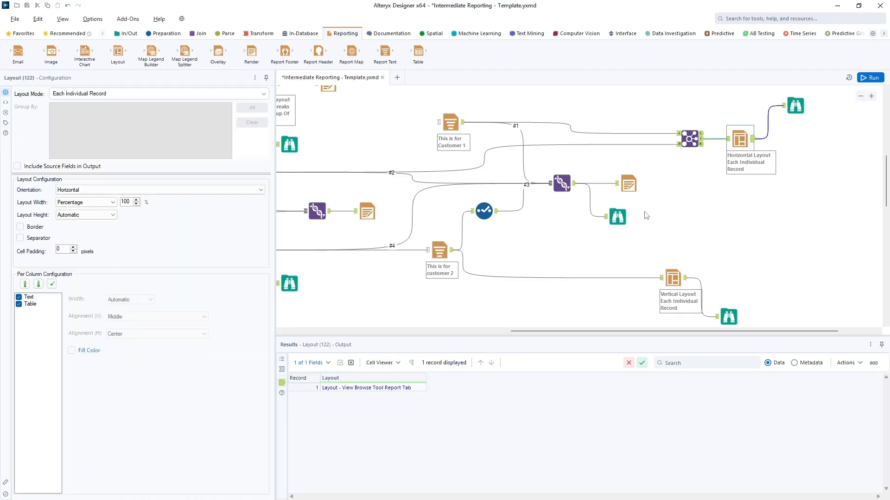
left_click(70, 192)
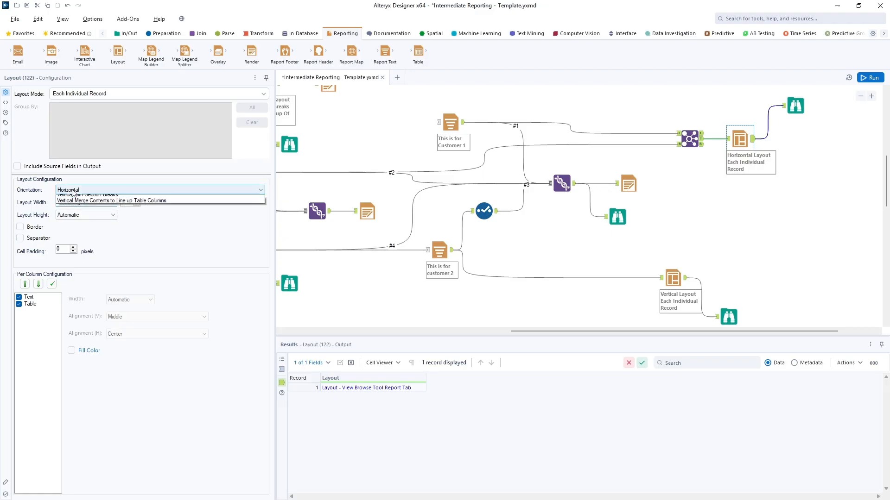
left_click(74, 208)
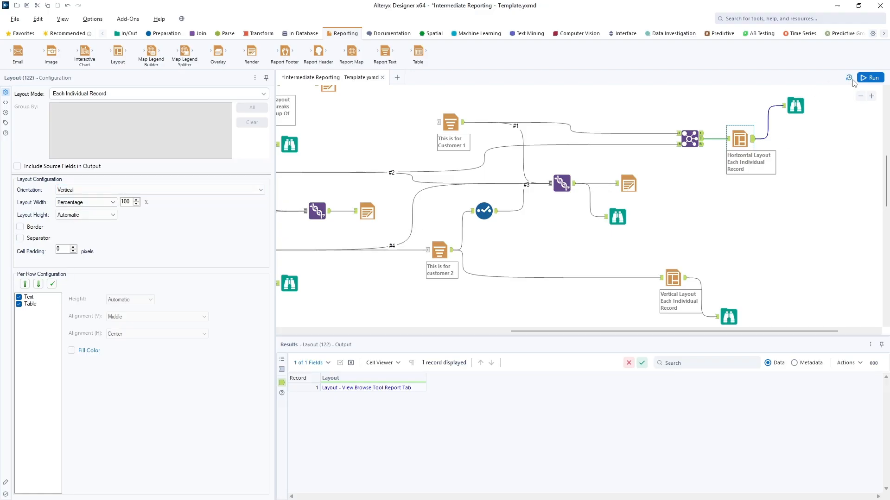
left_click(866, 78)
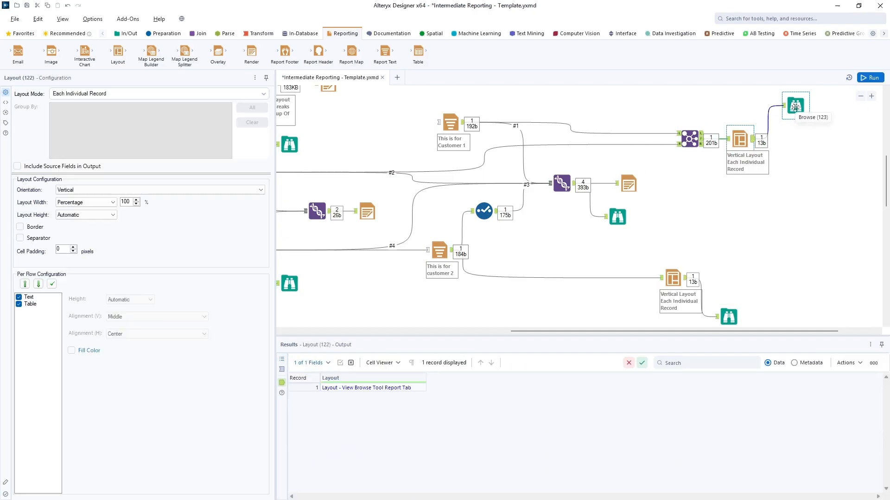
left_click(794, 107)
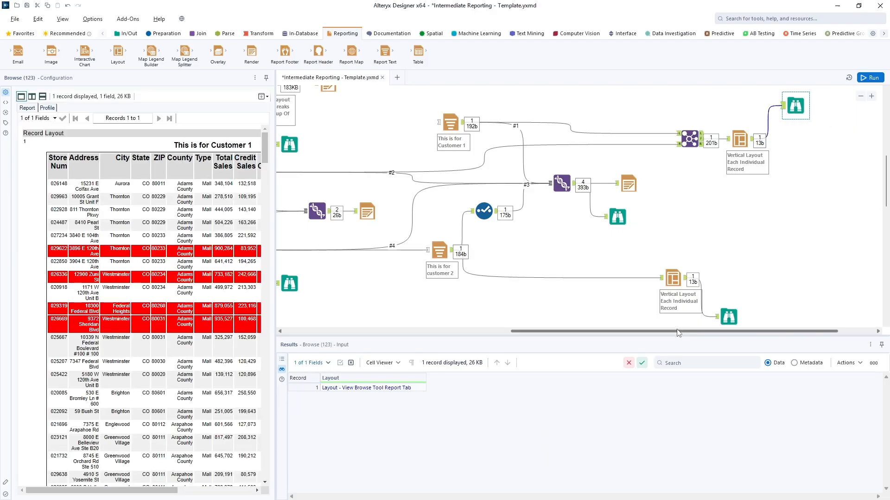
Step: Add a second Join tool, feeding the Customer 1 layout into its left input and the Customer 2 layout into its right input
left_click_drag(681, 331, 718, 332)
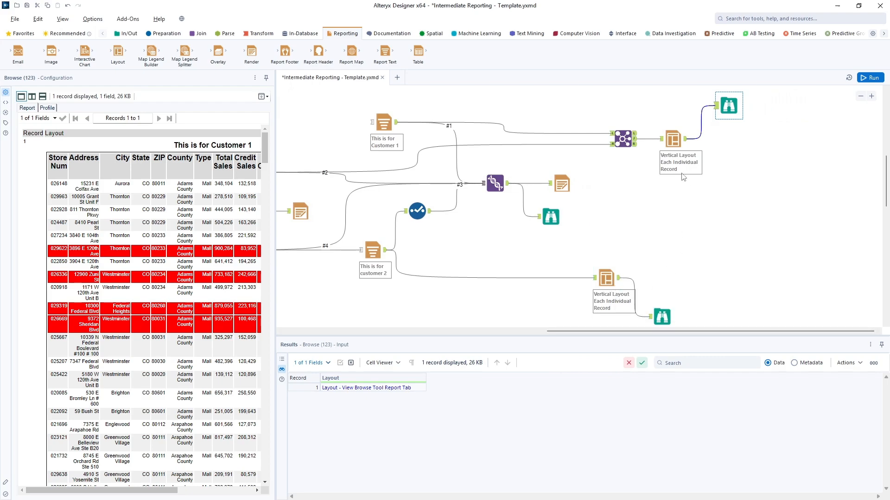
left_click(201, 33)
left_click_drag(118, 51, 767, 211)
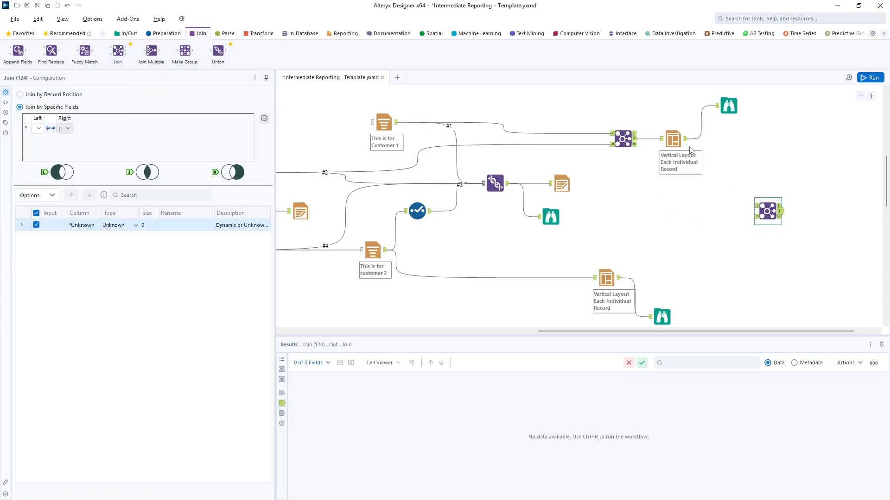
left_click_drag(686, 139, 755, 205)
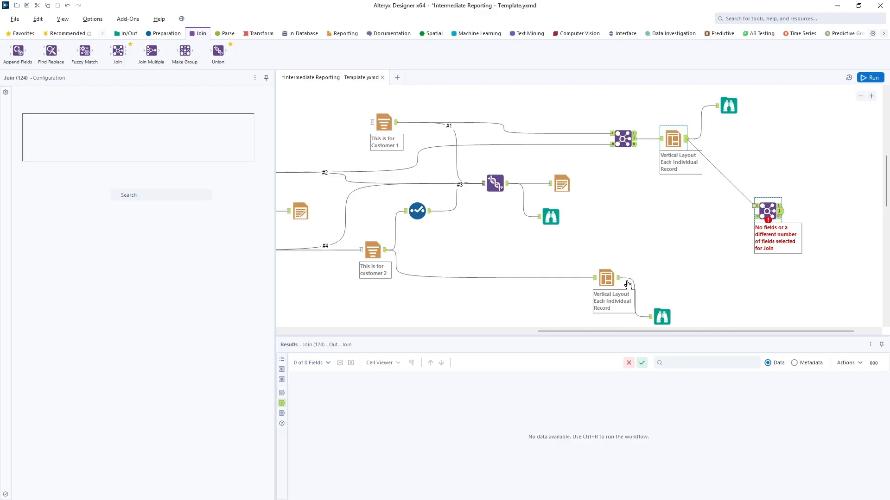
left_click_drag(619, 278, 754, 216)
Step: Set the second Join tool to join the two layouts by record position and run the workflow
left_click(767, 212)
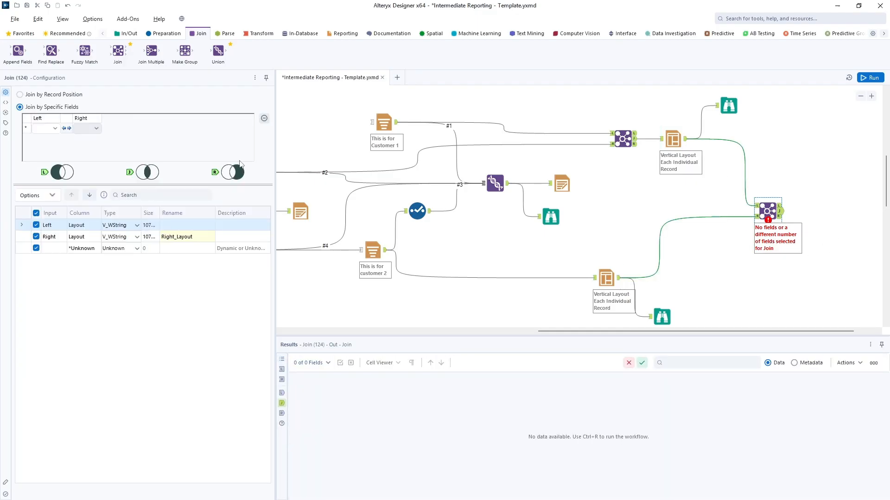
left_click(48, 95)
left_click(870, 77)
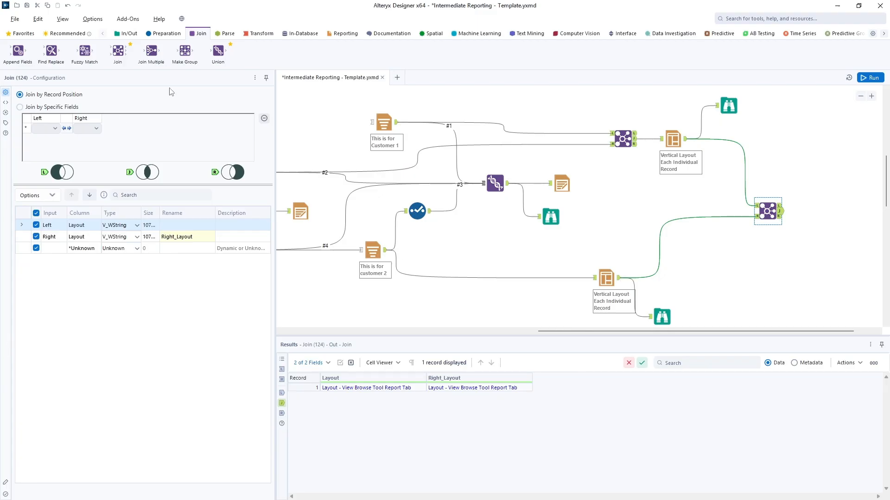
Step: Add a Layout tool after the second Join's J output and attach a Browse tool to it
left_click(339, 35)
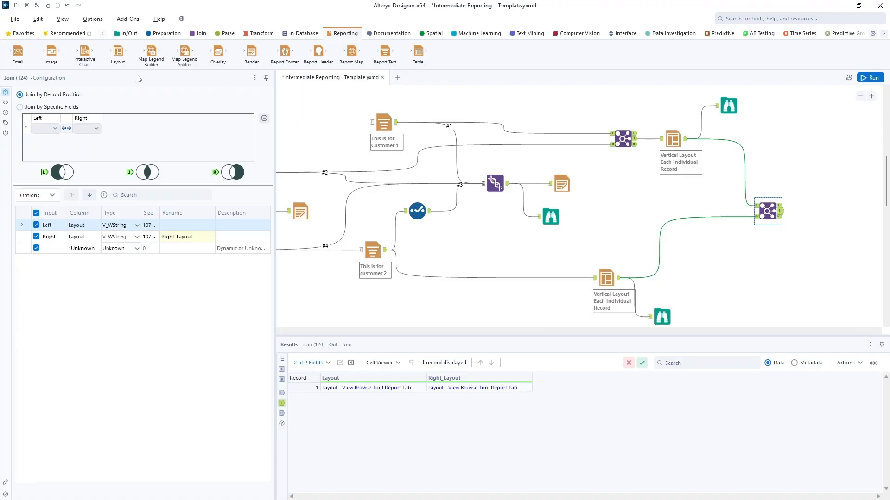
left_click_drag(118, 52, 817, 211)
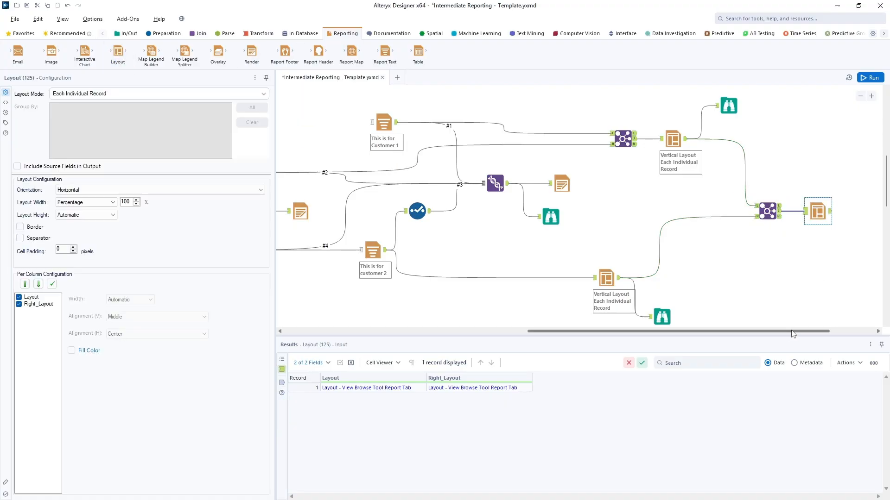
left_click_drag(786, 332, 856, 334)
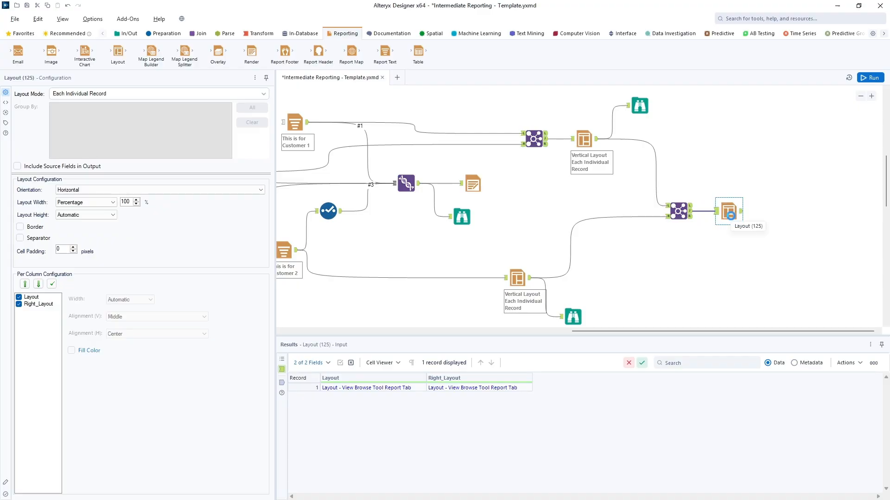
right_click(730, 216)
left_click(722, 382)
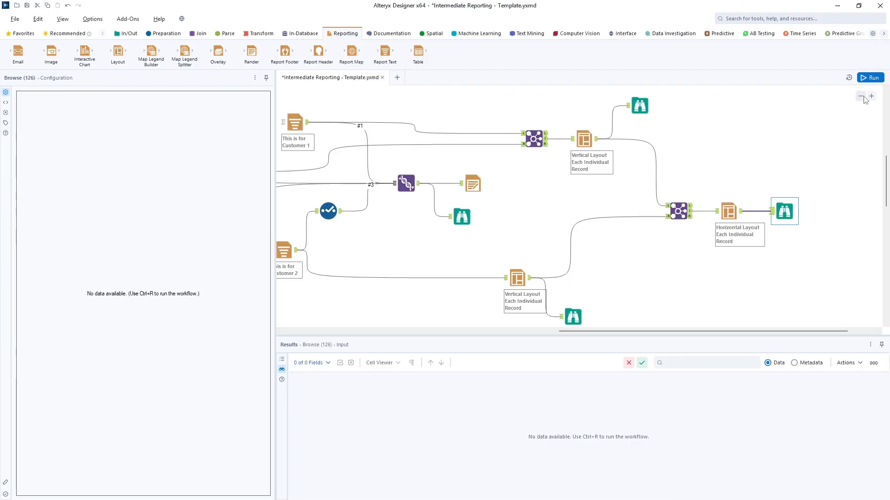
Step: Run the workflow and examine the combined report across its full width and length in the new Browse tool
left_click(870, 78)
left_click(784, 212)
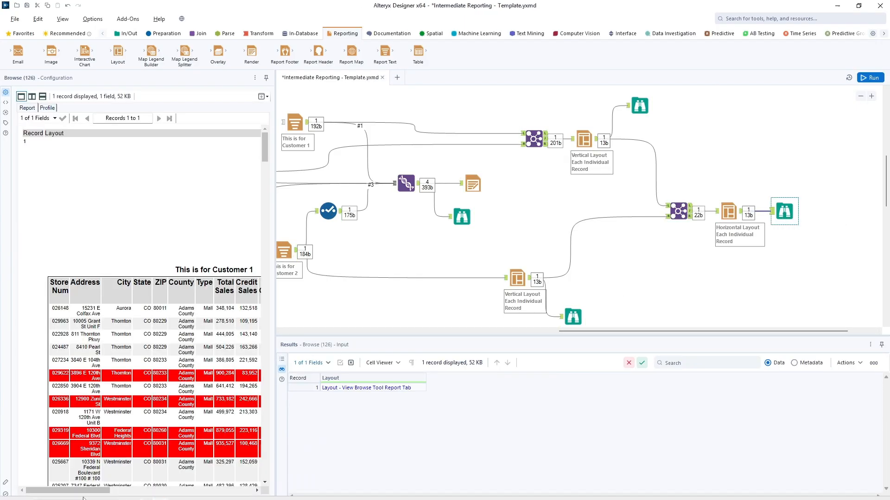
left_click_drag(104, 490, 184, 493)
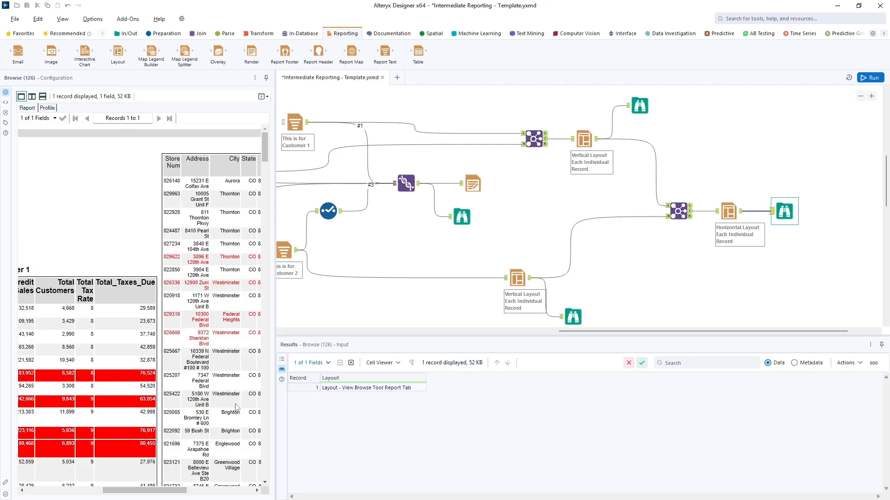
left_click_drag(264, 152, 257, 467)
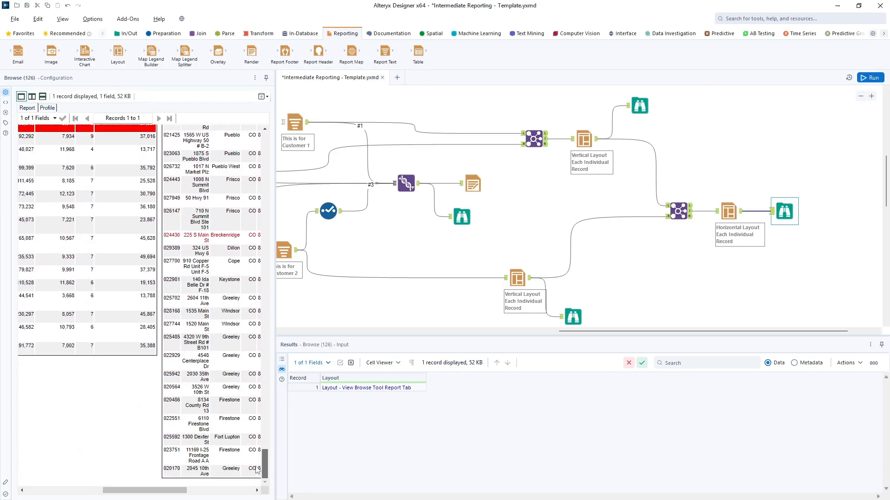
Step: In the horizontal Layout tool, set the horizontal alignment of the Layout and Right_Layout columns to Left
left_click(728, 211)
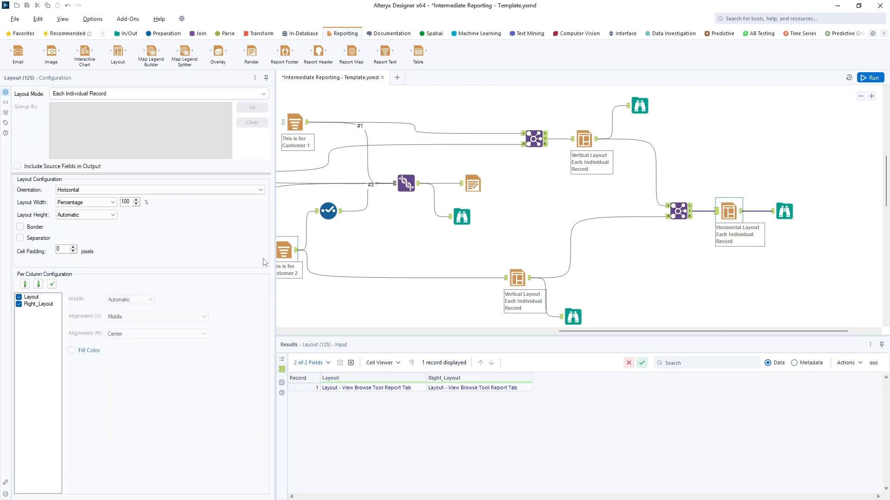
left_click(37, 298)
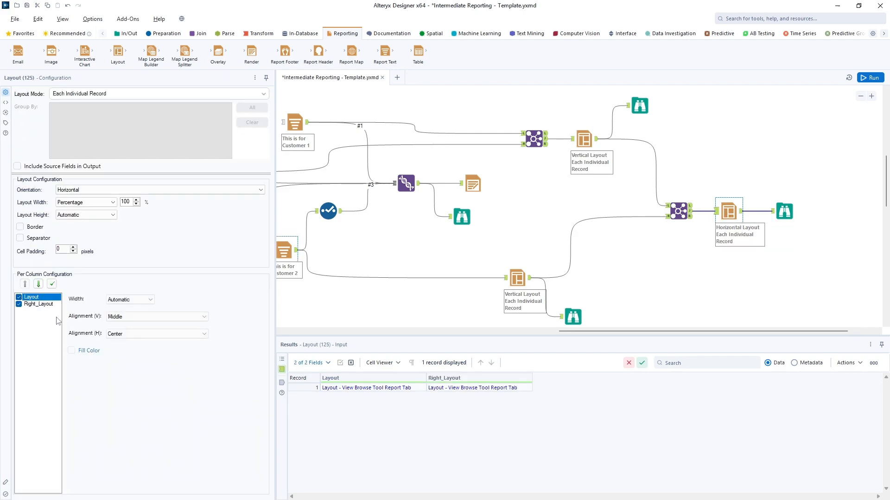
left_click(121, 334)
left_click(116, 343)
left_click(34, 304)
left_click(126, 334)
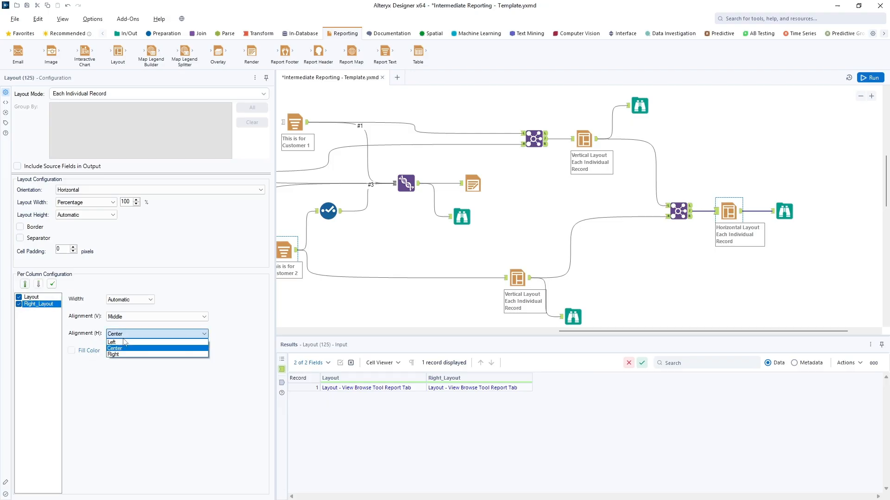
left_click(116, 342)
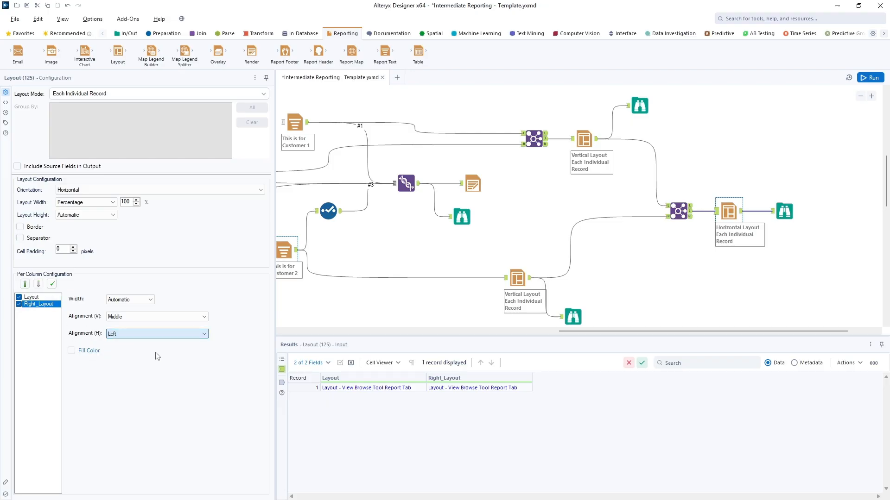
Step: Rerun the workflow and check how the two customer tables line up in the combined report
left_click(873, 78)
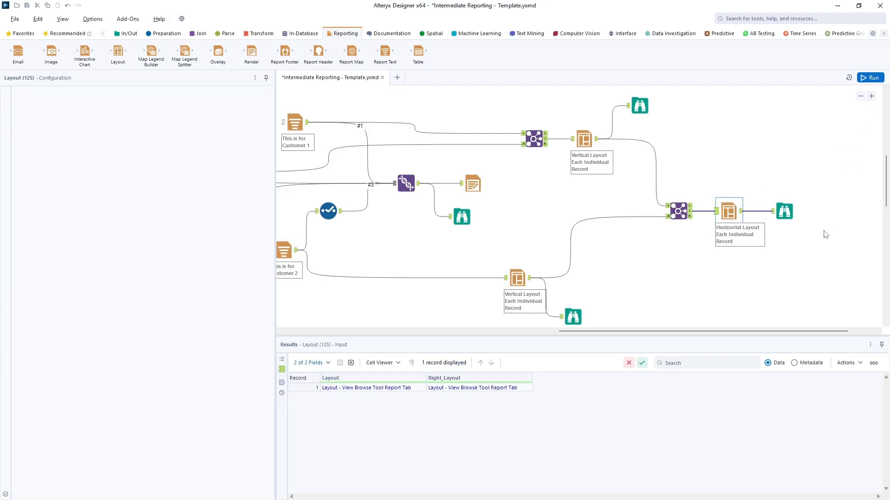
left_click(785, 212)
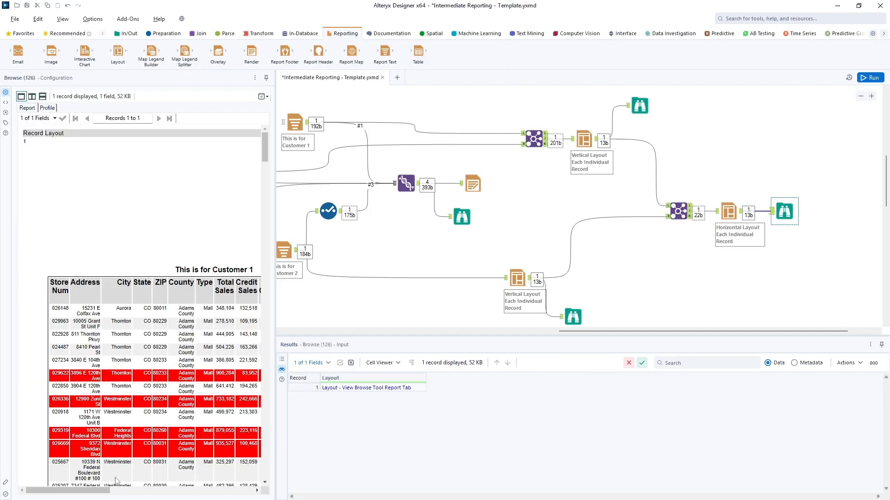
left_click_drag(106, 492, 218, 495)
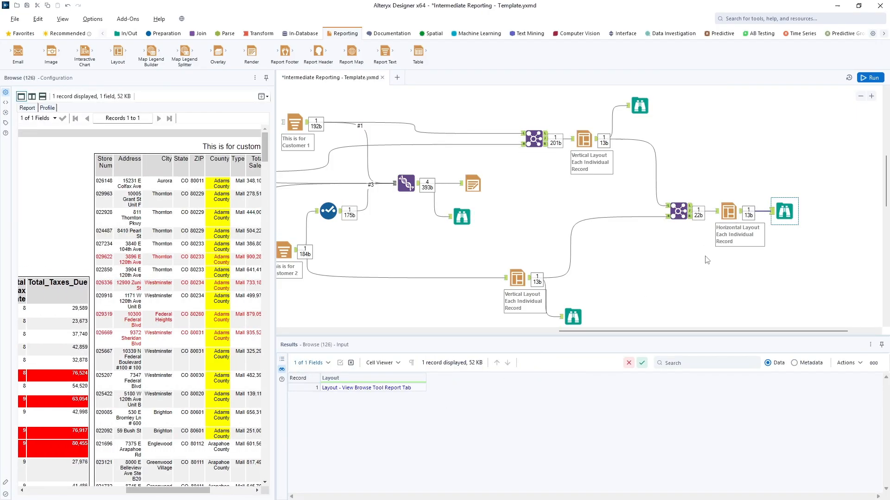
Step: In the horizontal Layout tool, set the vertical alignment of the Right_Layout and Layout columns to Top
left_click(728, 211)
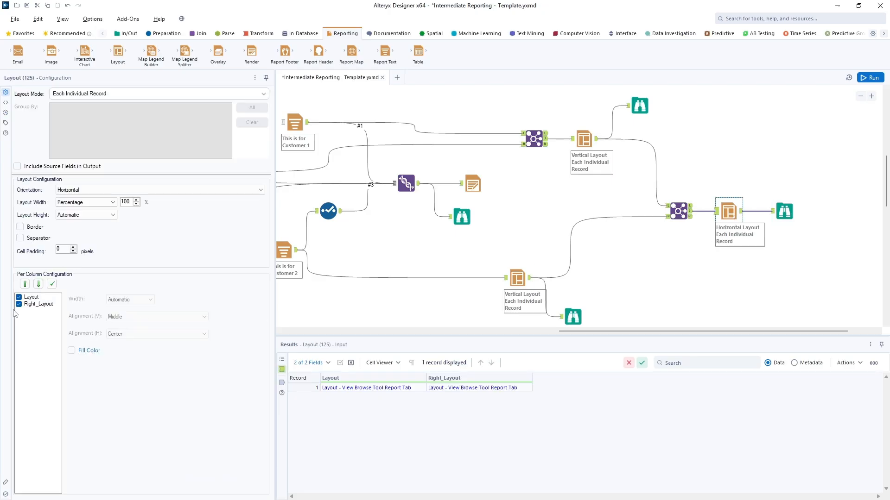
left_click(36, 298)
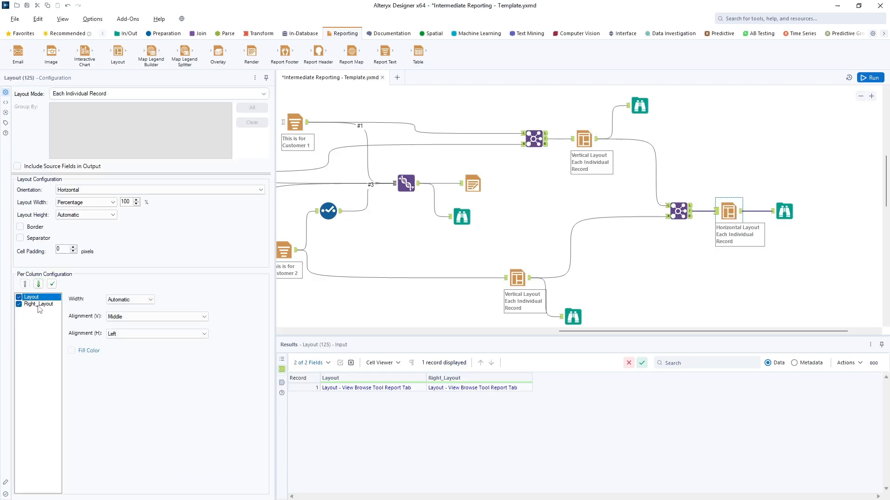
left_click(39, 305)
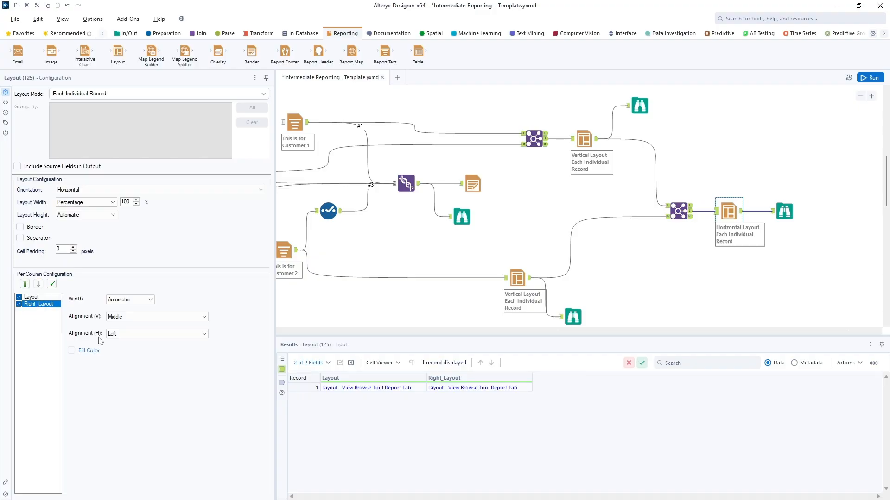
left_click(126, 317)
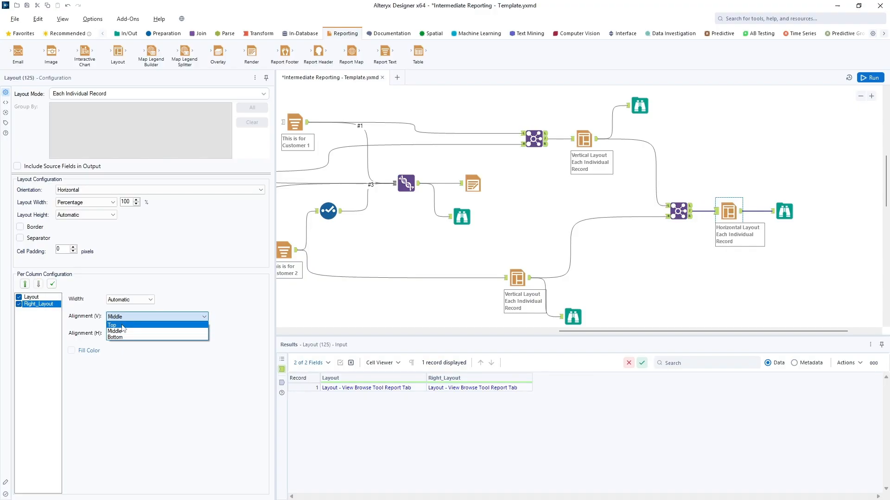
left_click(123, 322)
left_click(46, 298)
left_click(116, 316)
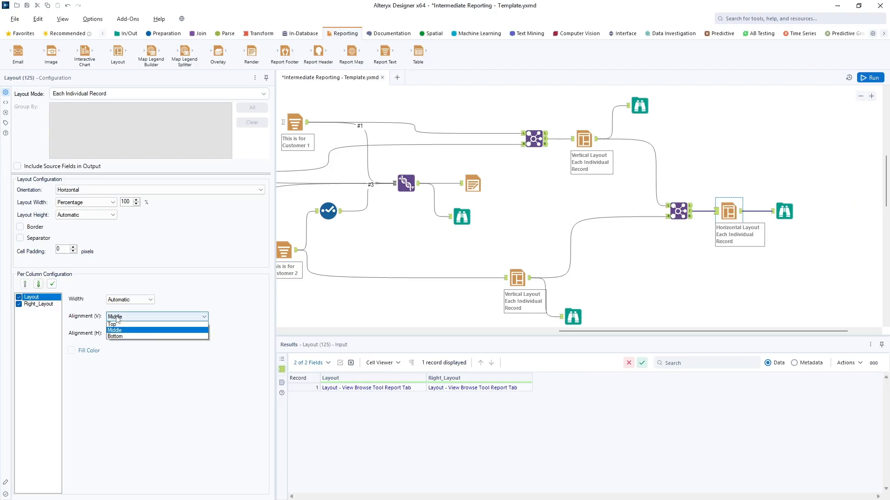
left_click(116, 325)
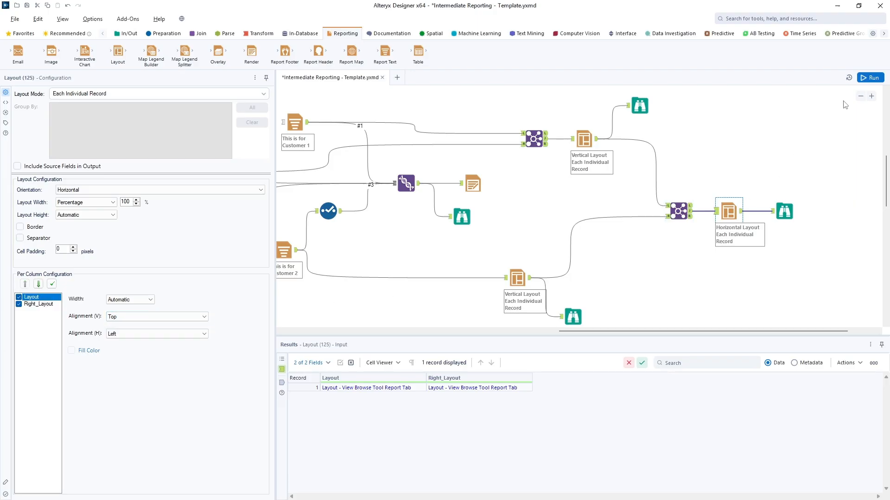
Step: Rerun the workflow and check in the final Browse tool whether both customer reports line up at their top edges
left_click(868, 77)
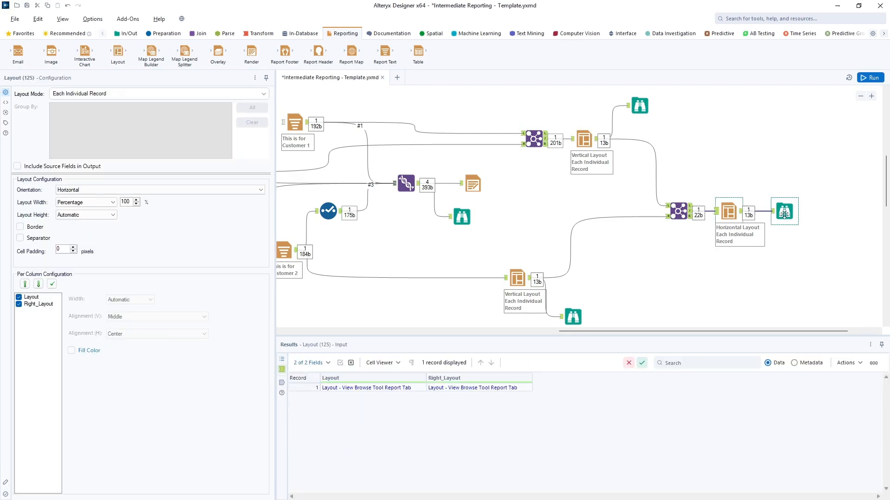
left_click(784, 214)
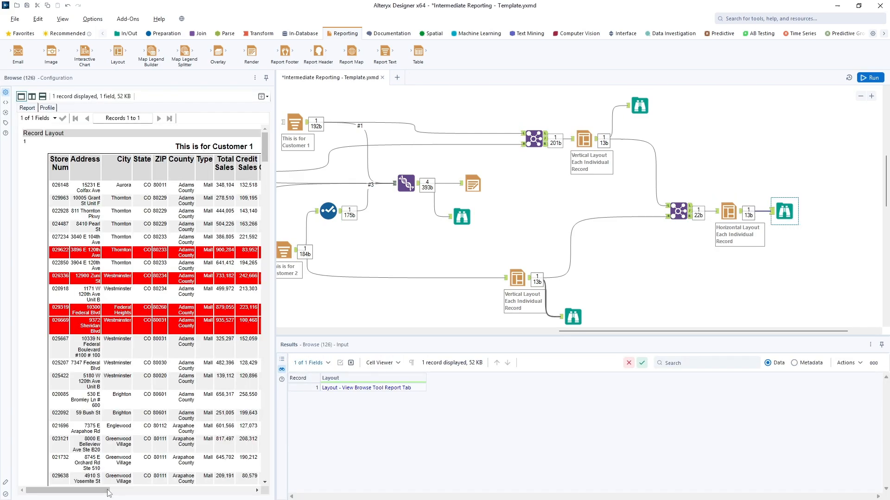
left_click_drag(108, 492, 151, 496)
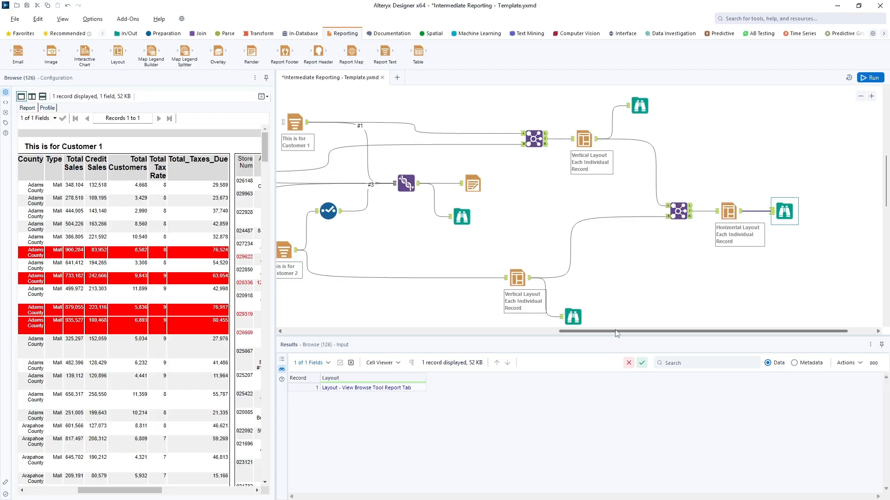
Step: Add a Report Text tool fed by the County - Ascending sort output and attach a Browse tool to it
left_click_drag(616, 334, 576, 335)
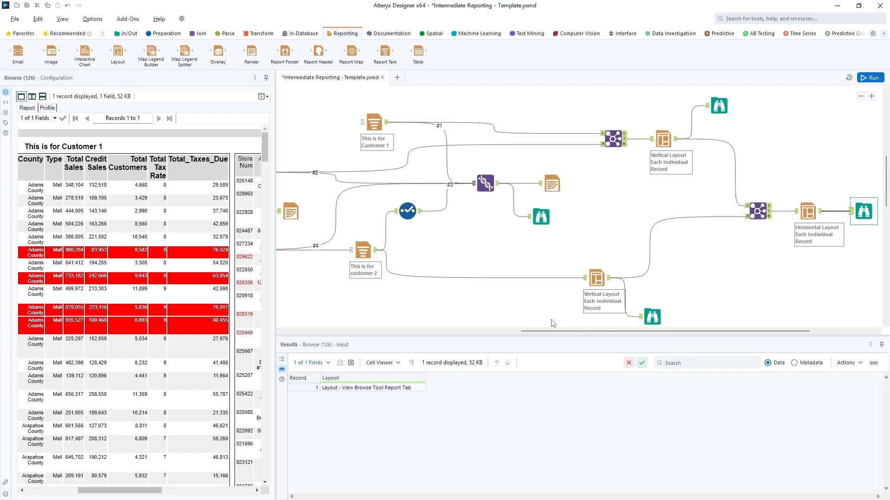
left_click_drag(555, 332, 434, 319)
scroll(434, 278, "up", 5)
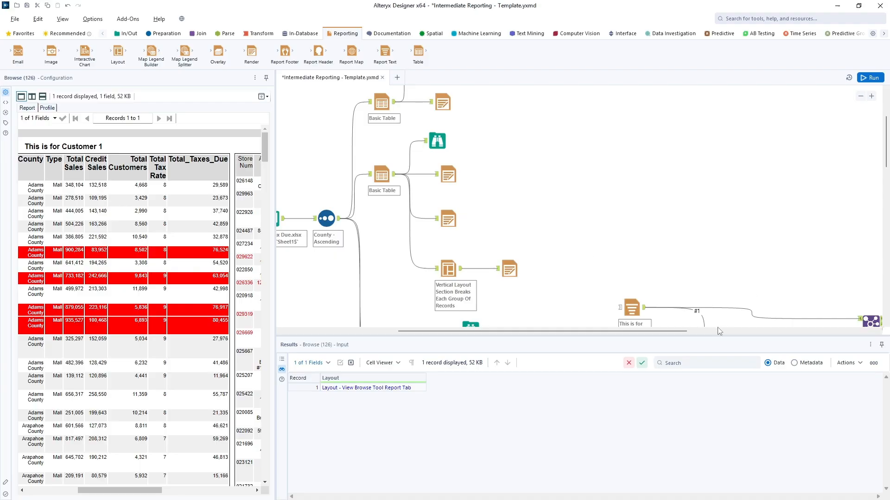
left_click_drag(679, 331, 682, 332)
scroll(698, 278, "down", 6)
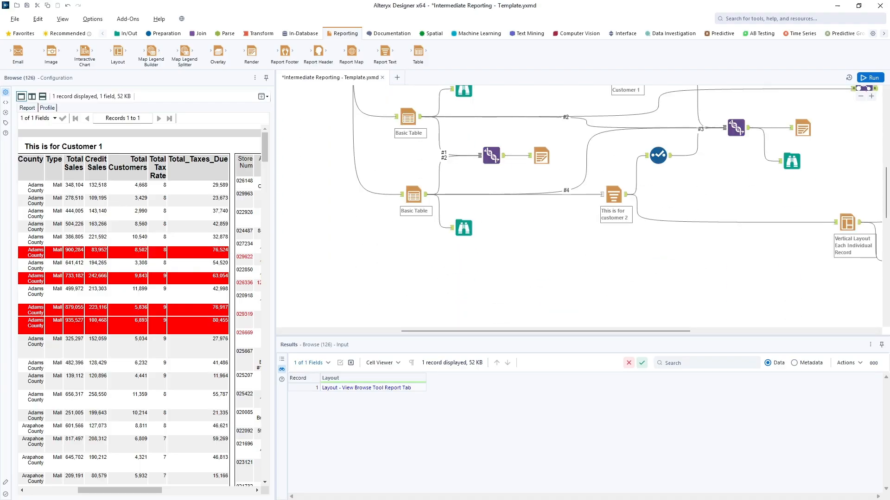
scroll(592, 227, "up", 3)
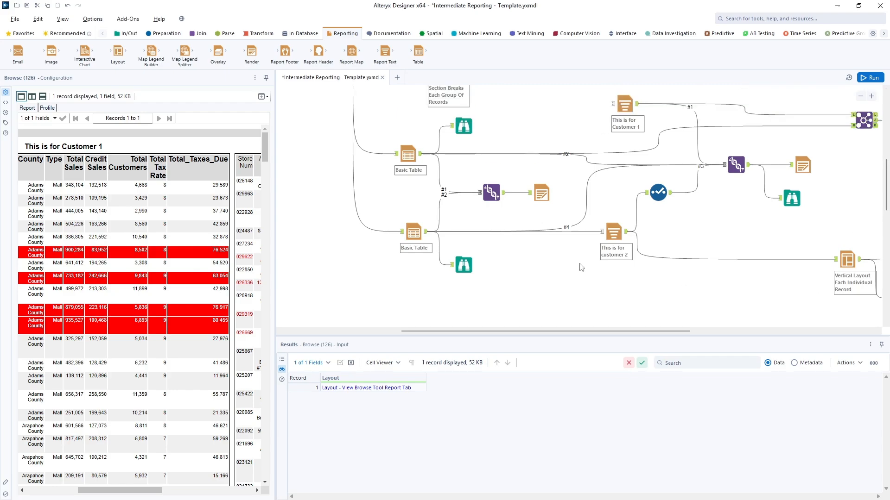
scroll(580, 268, "up", 2)
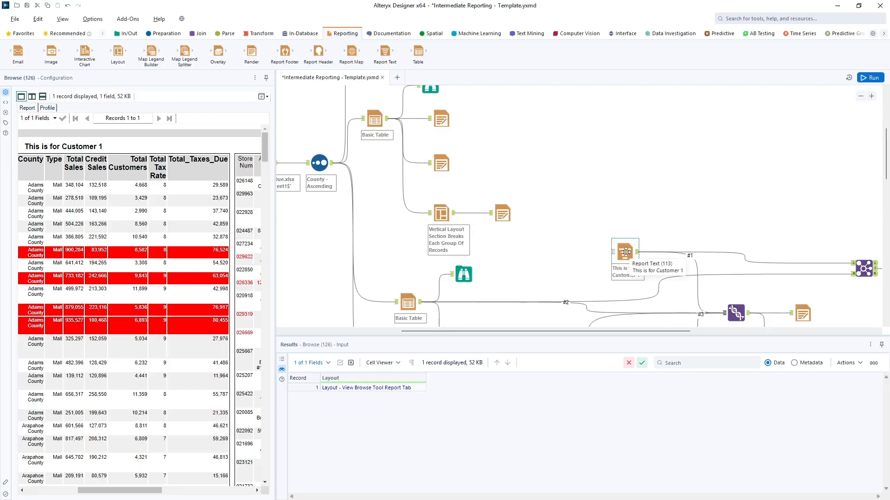
left_click_drag(384, 52, 525, 156)
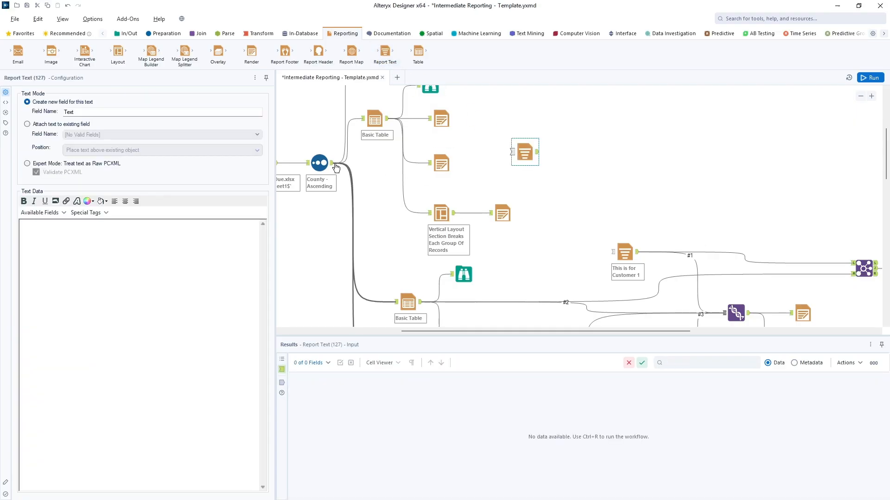
left_click_drag(332, 164, 543, 131)
right_click(541, 134)
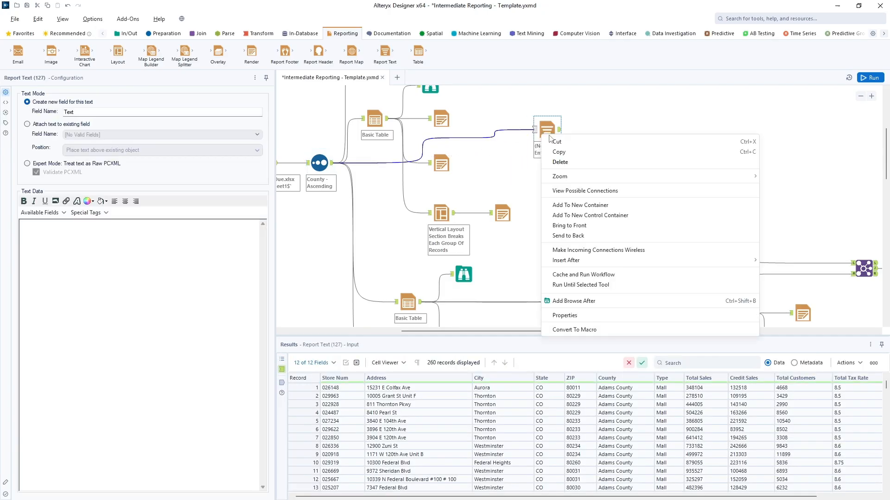
left_click(559, 301)
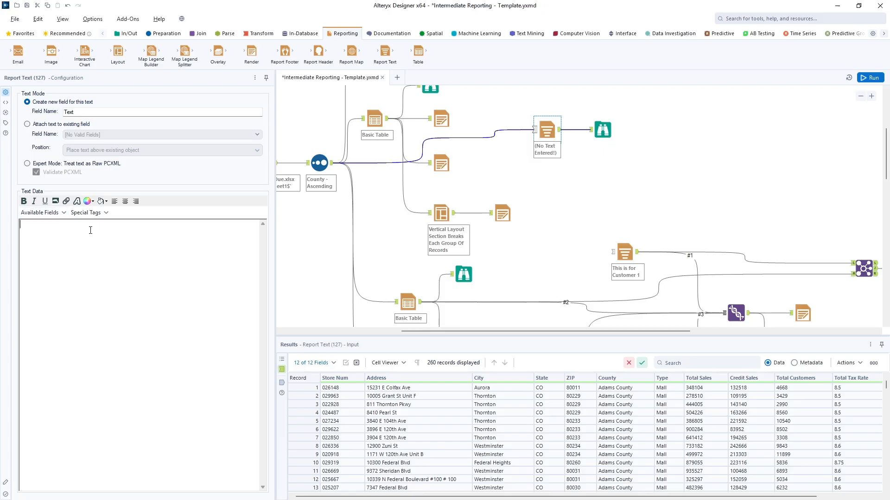
Step: Compose the report text as "Hello" with the Store Num field, followed by a separate line "are you still at" with the Address field
left_click(119, 251)
type("Hello")
left_click(50, 214)
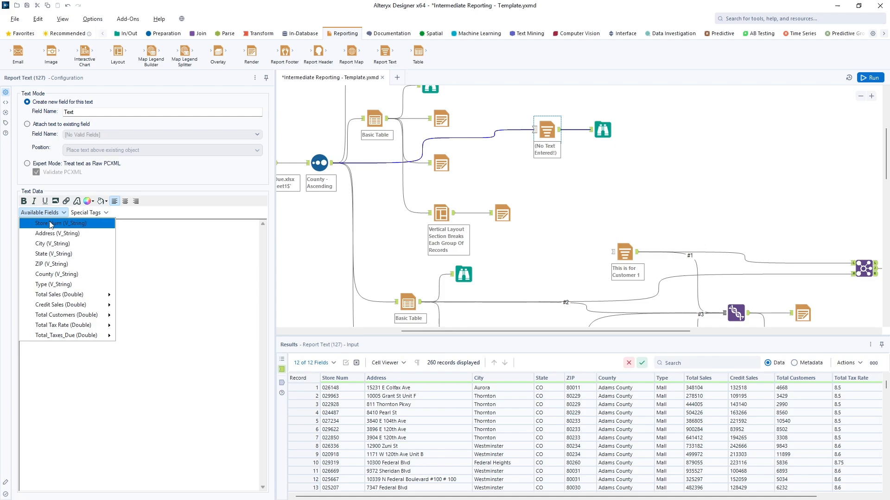
left_click(50, 224)
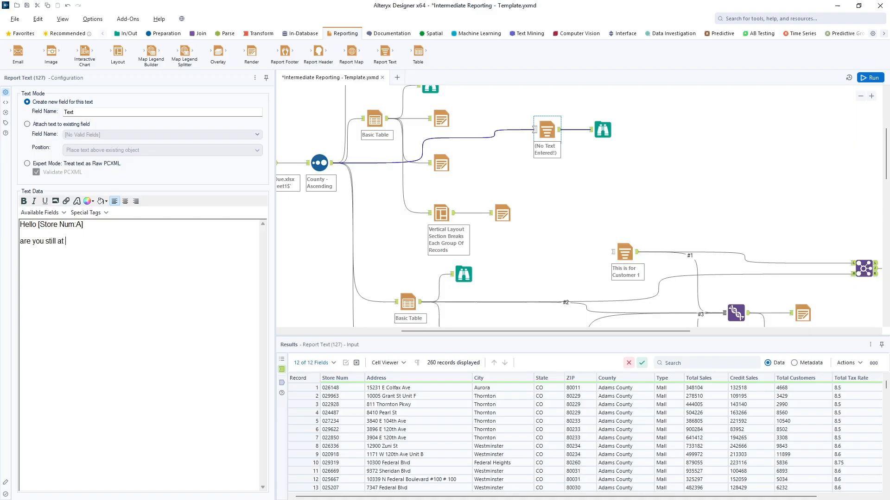
left_click(41, 212)
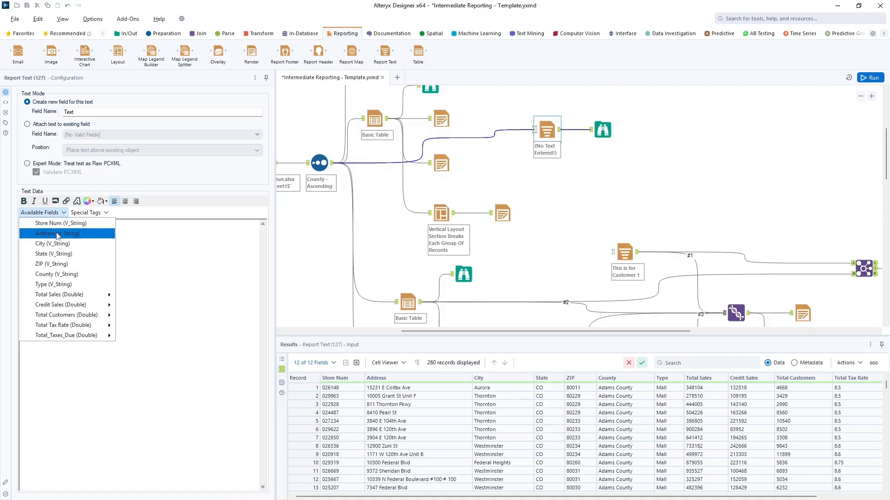
left_click(58, 235)
Step: Make the Address field placeholder in the report text bold
double_click(77, 243)
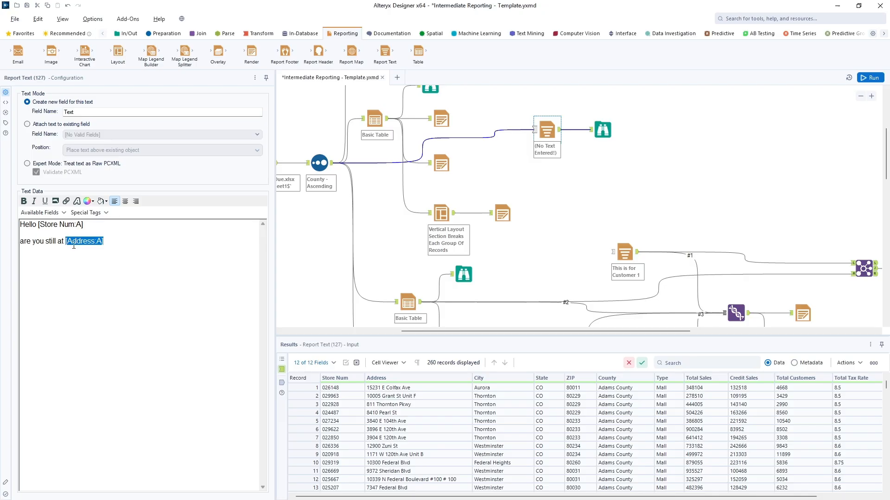
left_click(24, 201)
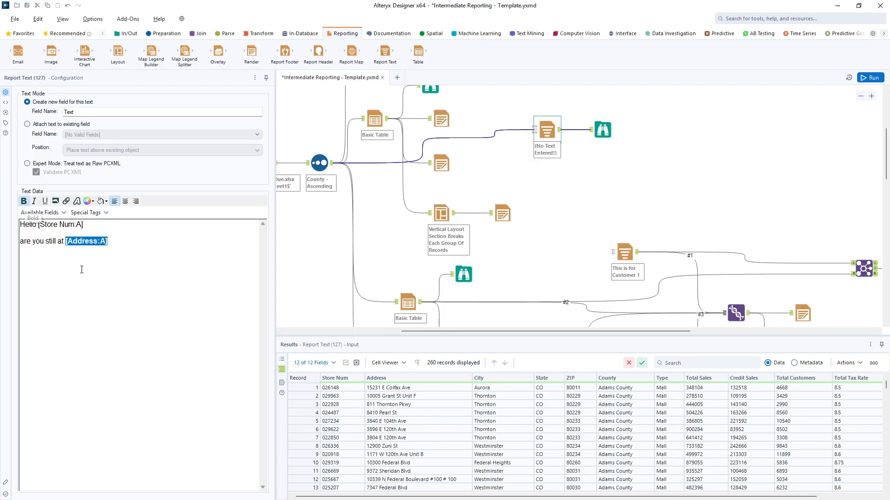
left_click(115, 244)
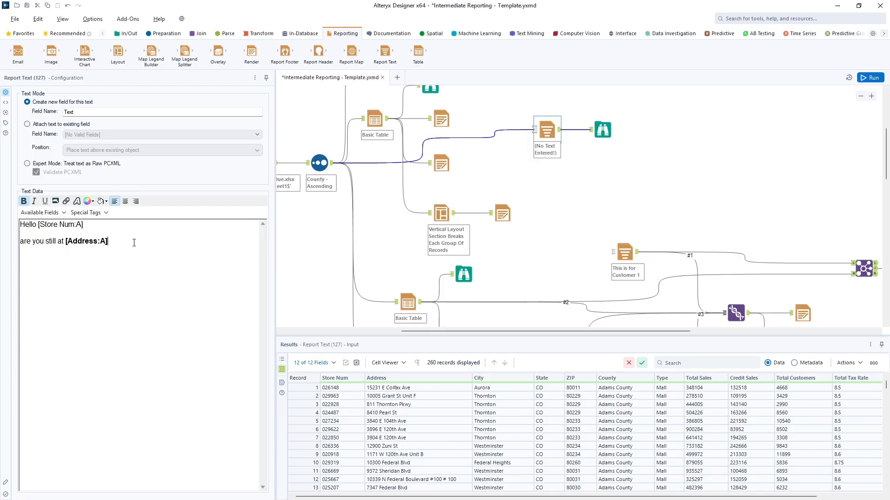
Step: Insert a horizontal line below the address sentence and enter the text "zxdv" beneath that line
left_click(86, 212)
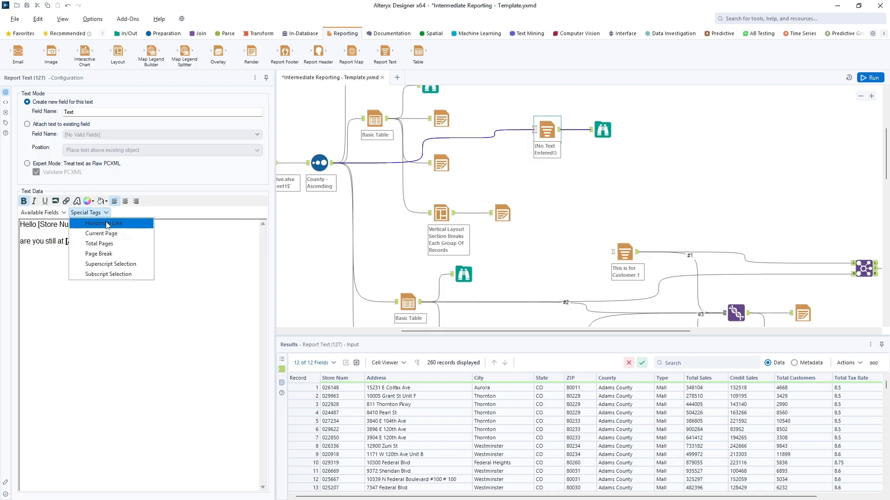
left_click(155, 295)
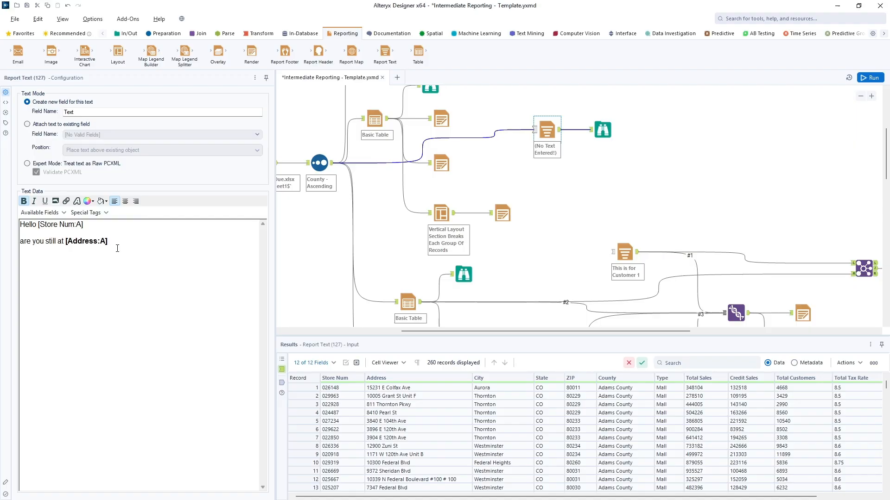
left_click(87, 212)
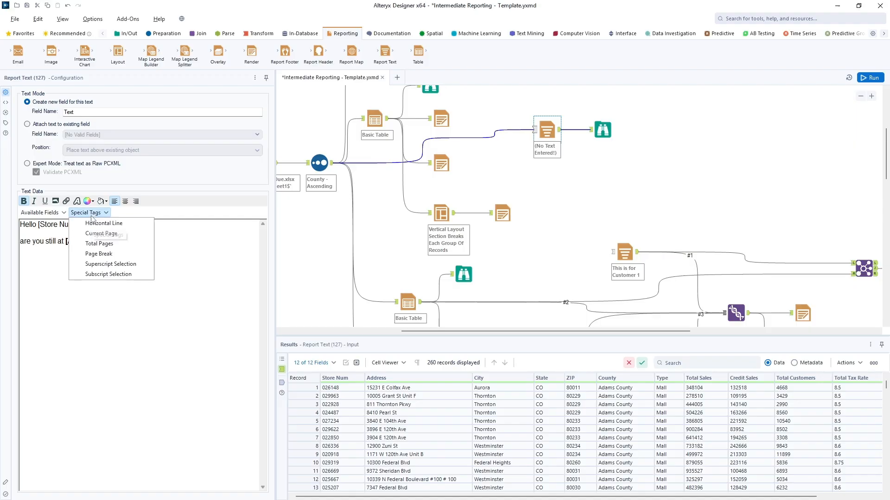
left_click(111, 225)
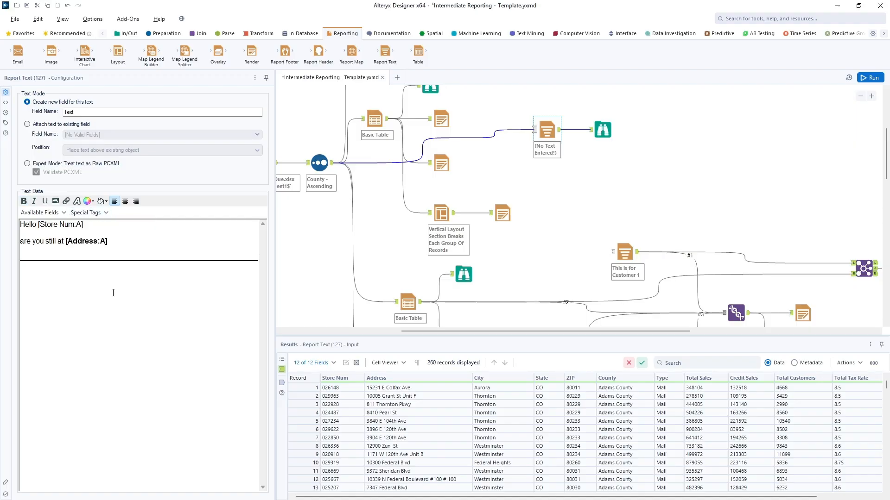
left_click(60, 277)
left_click(35, 251)
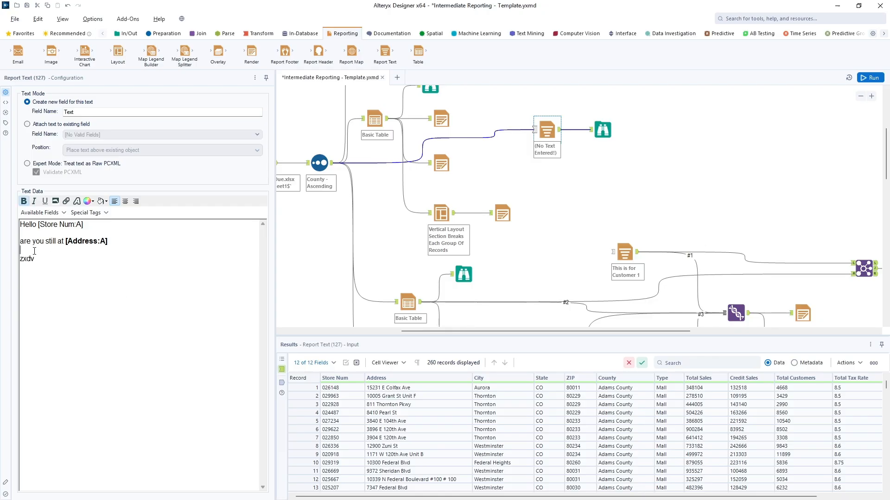
left_click(87, 213)
left_click(112, 225)
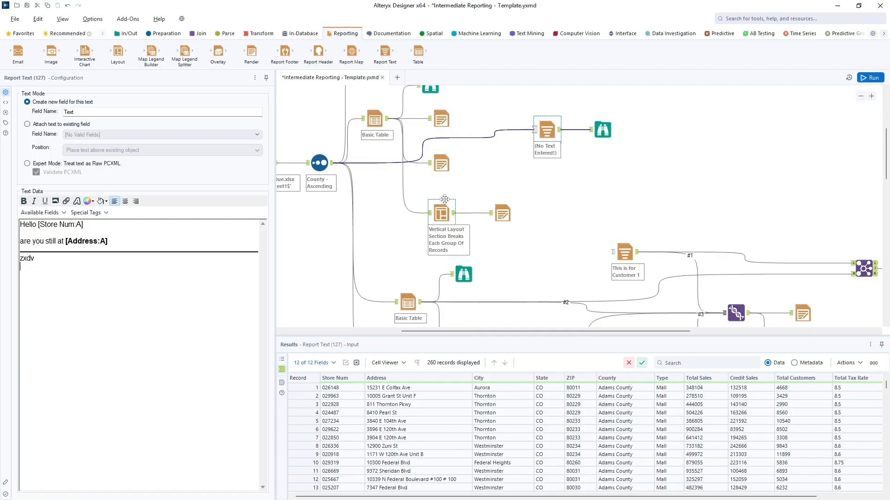
Step: Run the workflow and examine the personalised text for each record in the Browse tool after the new Report Text tool
left_click(644, 164)
key("ctrl+r")
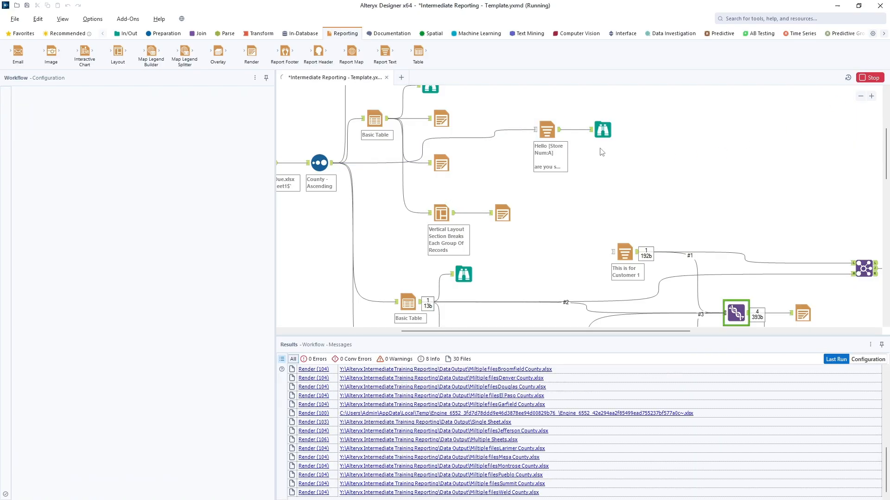
left_click(601, 132)
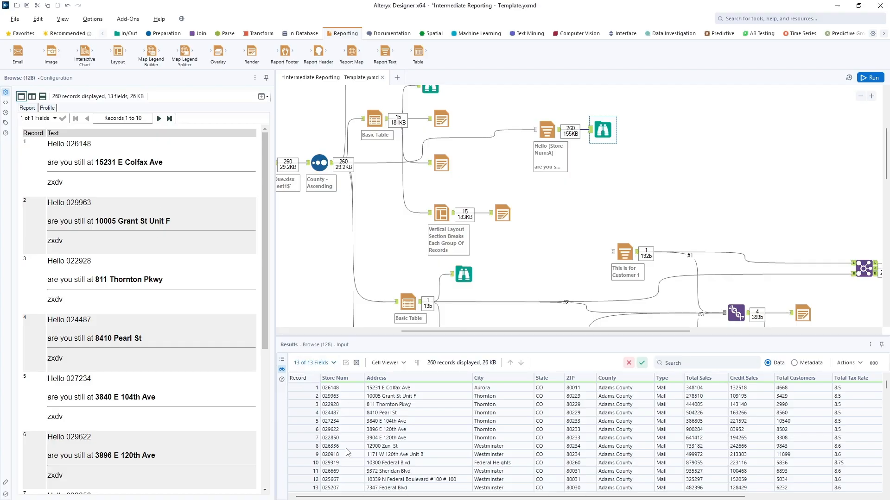
scroll(348, 452, "down", 8)
scroll(348, 452, "up", 8)
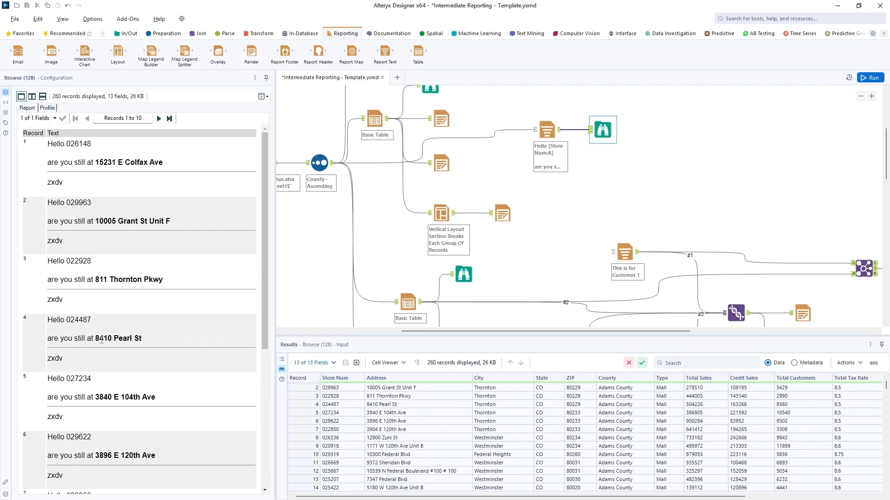
Step: Inspect the new Report Text tool's output columns across to the added Text field
left_click(548, 132)
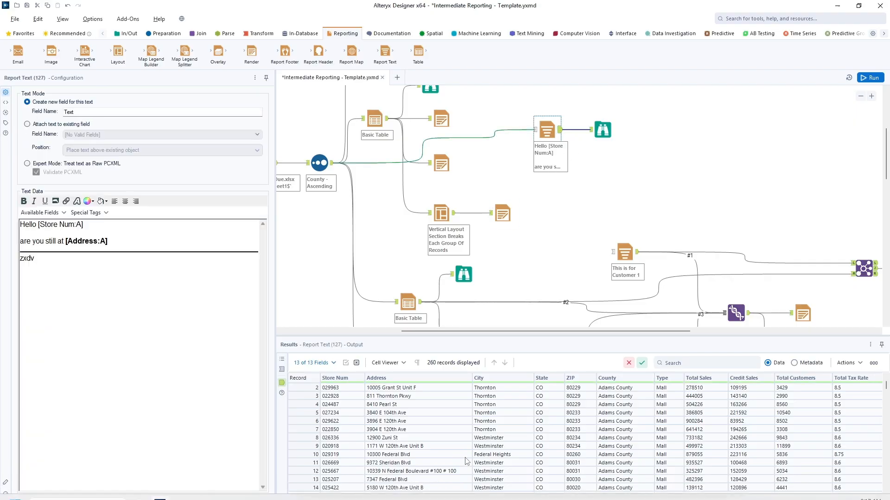
scroll(461, 489, "right", 5)
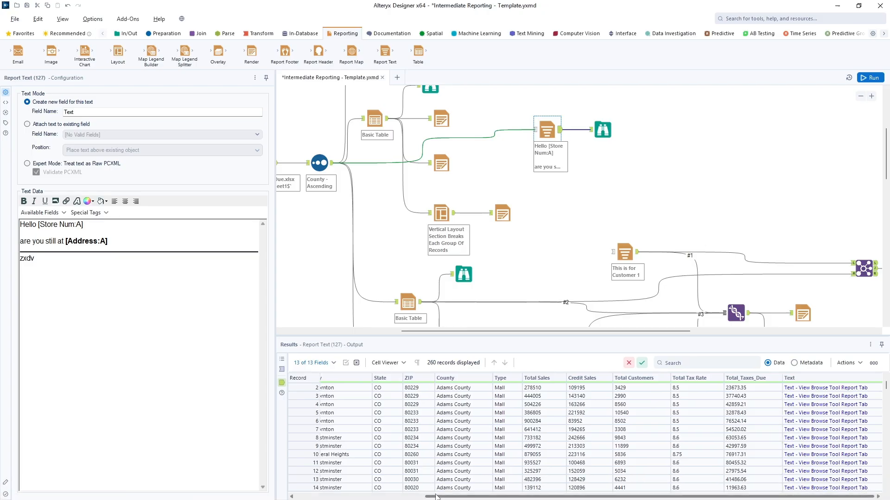
left_click_drag(437, 498, 322, 498)
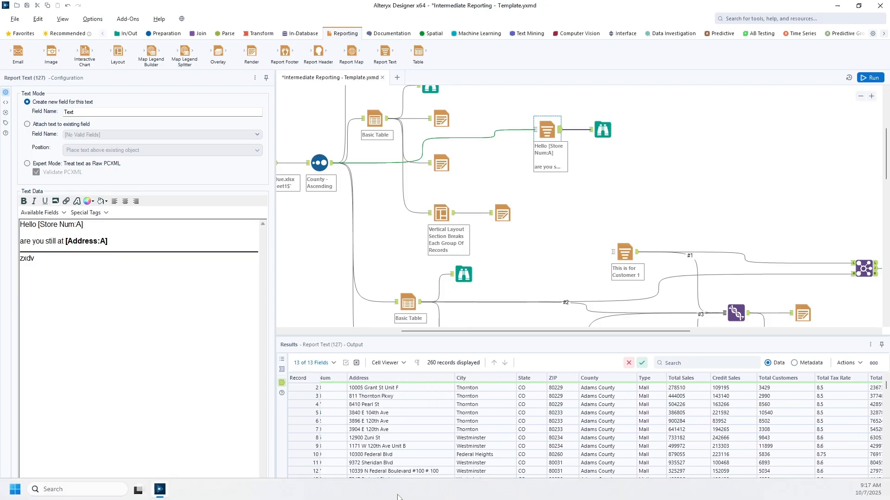
Step: Add an Interactive Chart tool fed by the County - Ascending Sort tool and place it below the lower Basic Table tool
left_click_drag(402, 496, 370, 496)
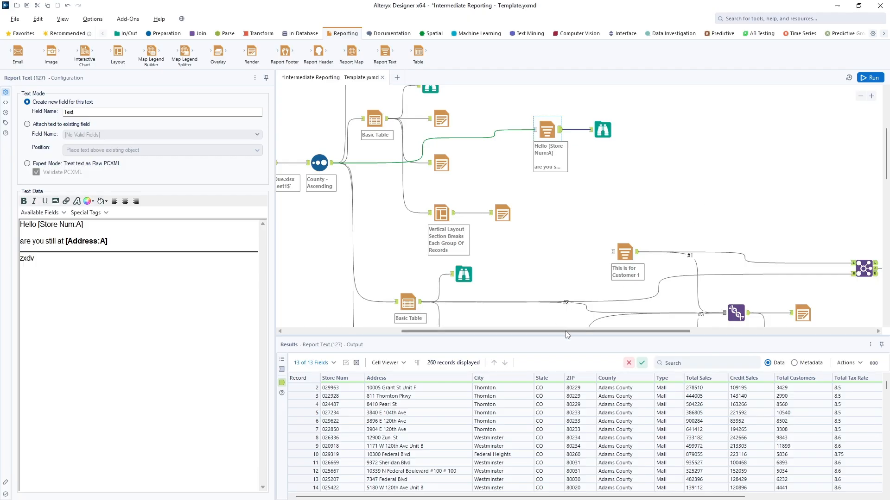
left_click_drag(547, 331, 459, 331)
scroll(467, 265, "down", 3)
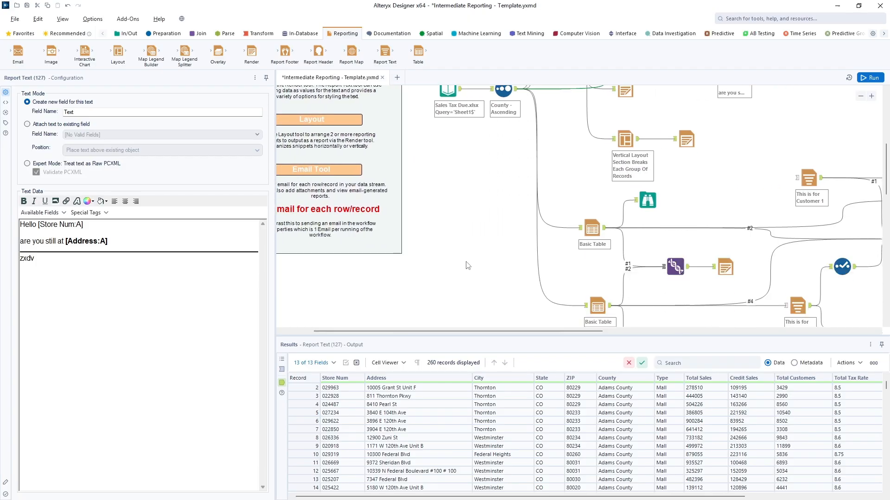
scroll(467, 265, "down", 3)
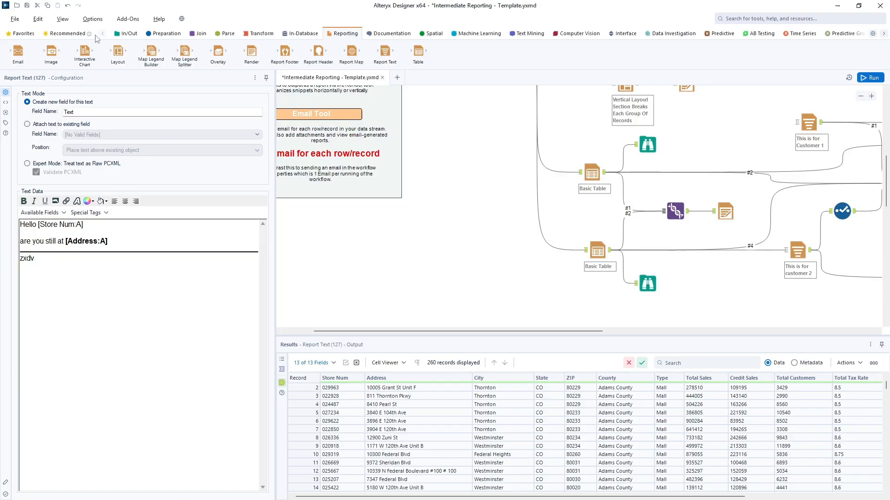
left_click_drag(85, 52, 522, 268)
scroll(524, 238, "up", 2)
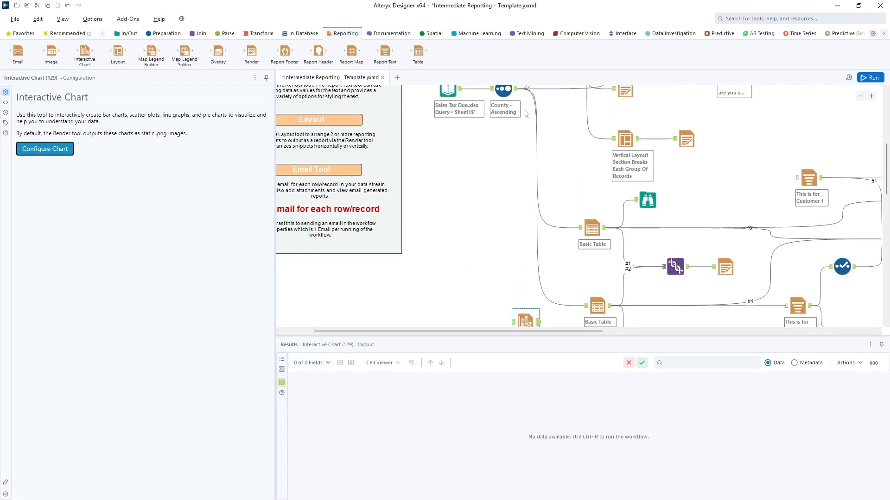
mouse_move(515, 88)
left_mouse_down()
mouse_move(505, 289)
mouse_move(522, 320)
left_mouse_up()
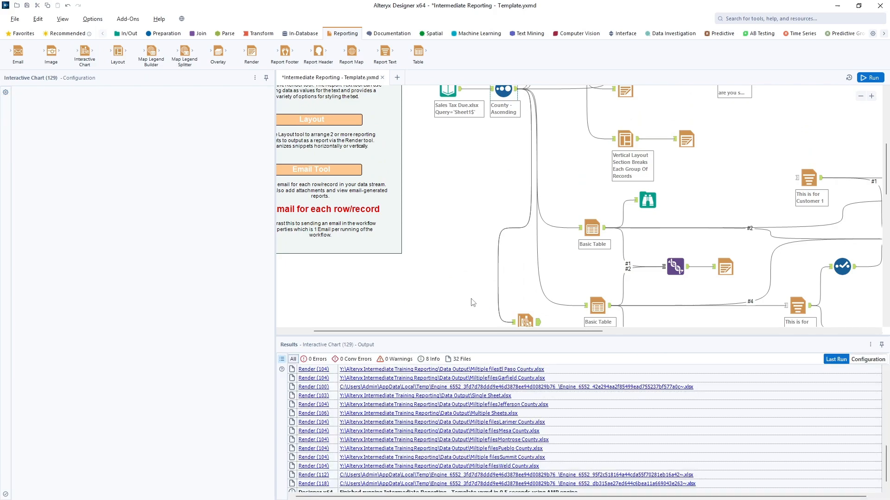
scroll(472, 302, "down", 5)
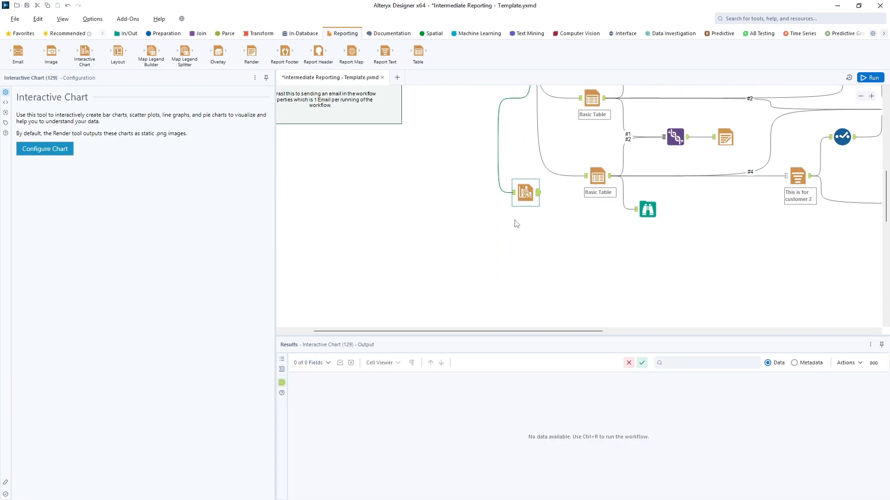
left_click_drag(526, 194, 581, 273)
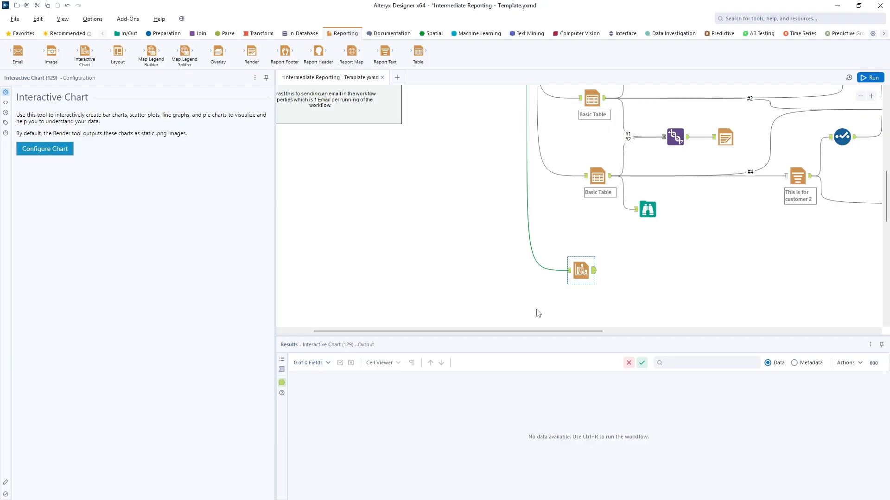
Step: Add a Browse tool after the Interactive Chart tool and space it a little farther away
right_click(581, 273)
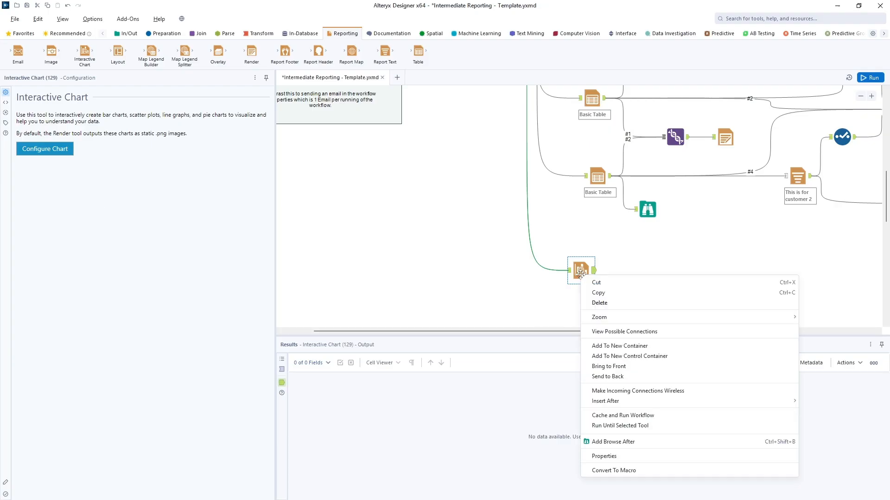
left_click(613, 442)
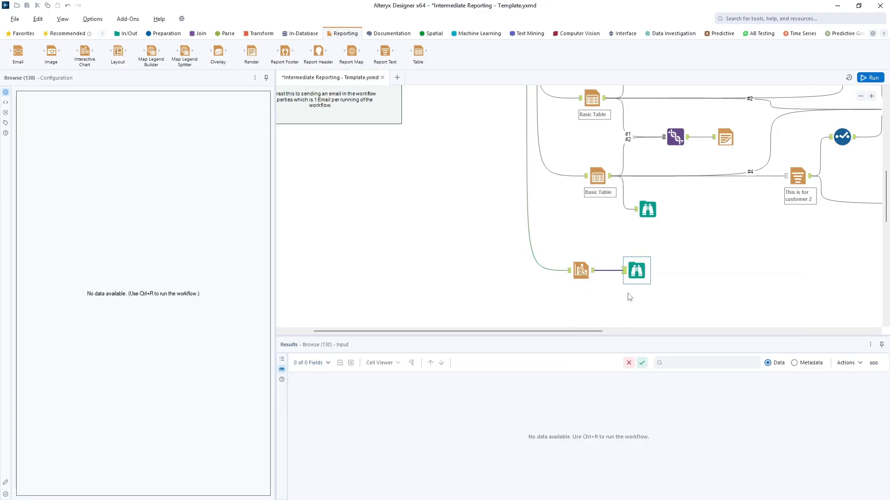
left_click_drag(636, 274, 663, 273)
Step: Open the Interactive Chart configuration and add a layer named "First layer" in bold
left_click(581, 271)
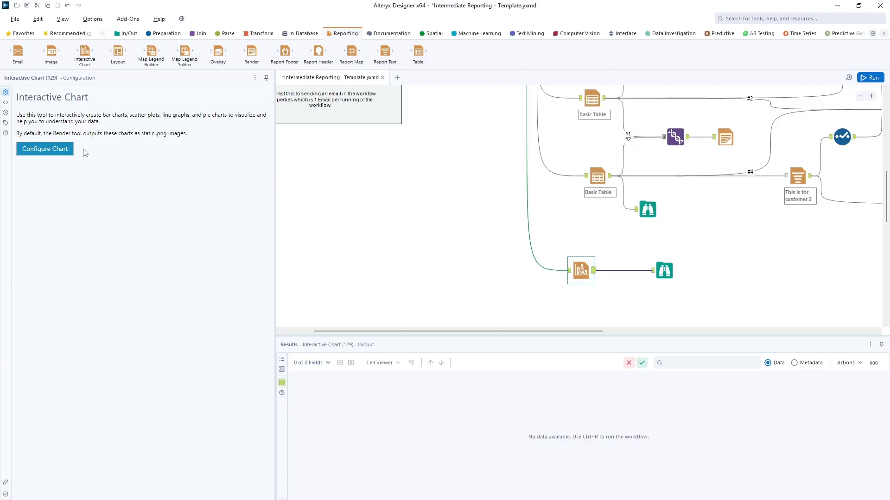
left_click(42, 156)
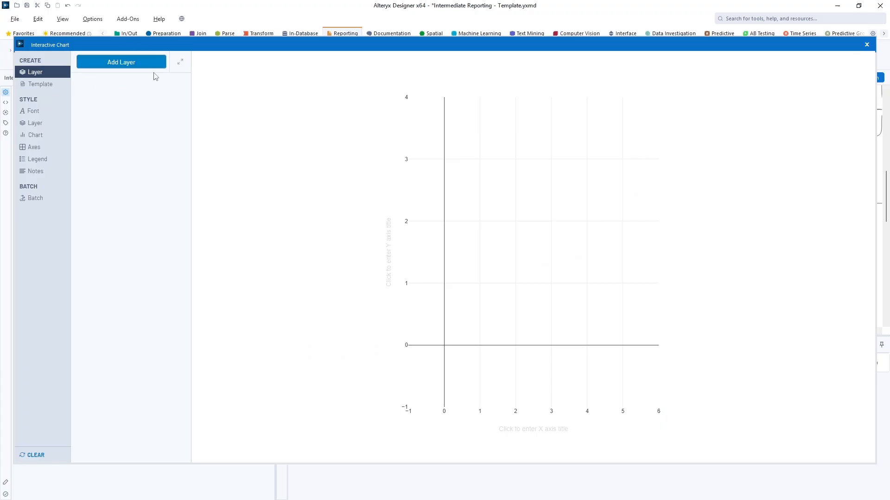
left_click(109, 63)
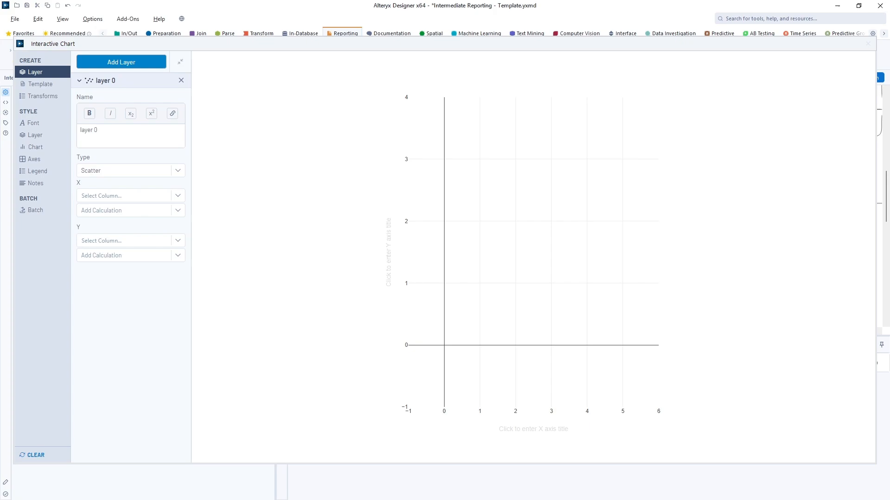
triple_click(104, 131)
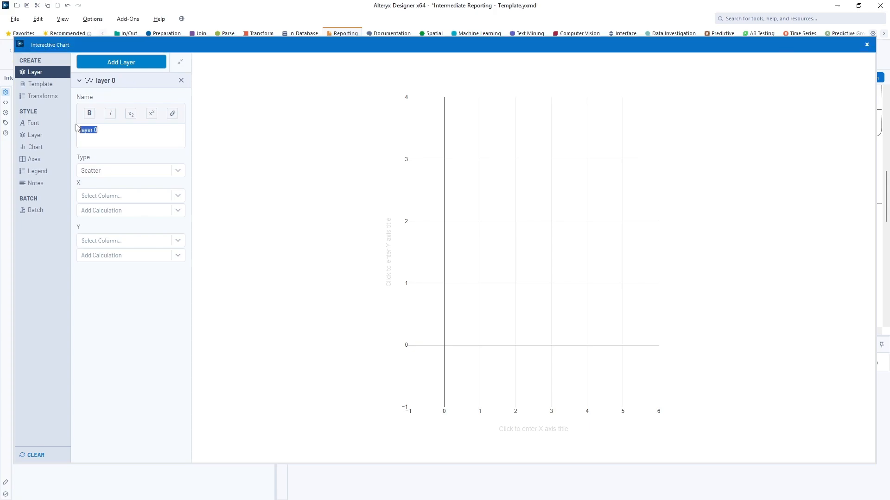
type("First")
triple_click(113, 131)
left_click(89, 113)
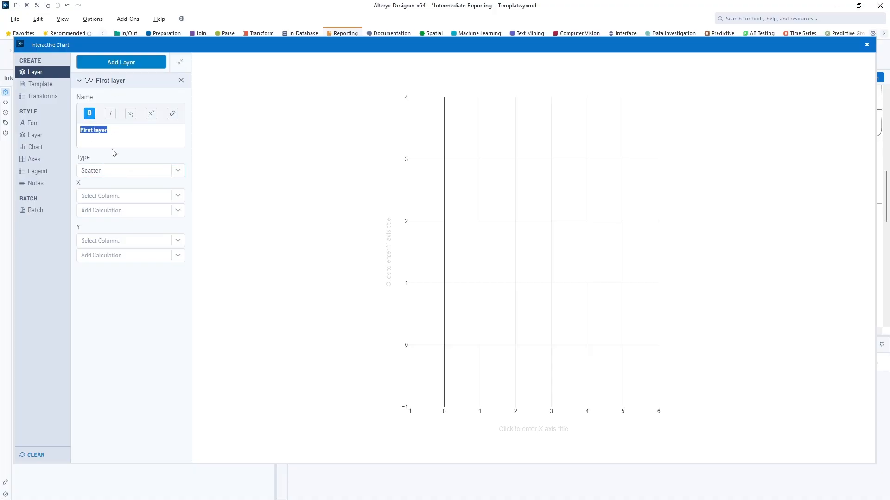
Step: Make First layer a Bar chart with County as the X column and Total Sales as the Y column
left_click(109, 173)
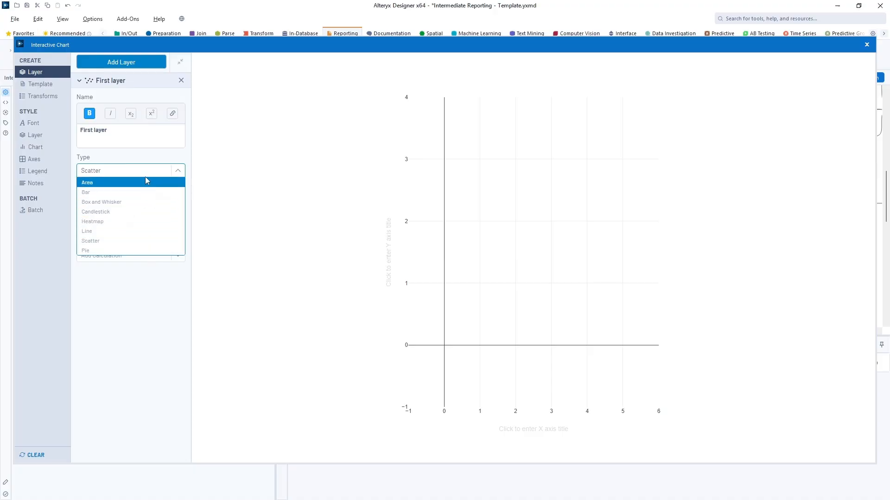
left_click(144, 193)
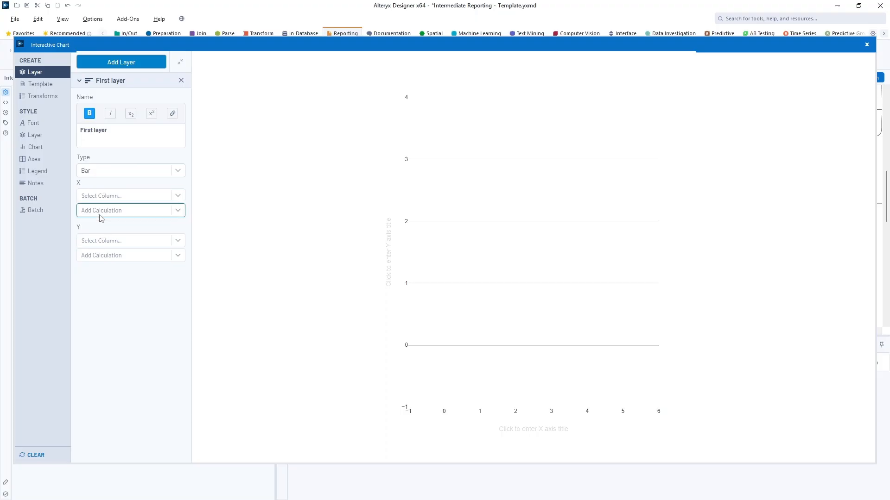
left_click(178, 195)
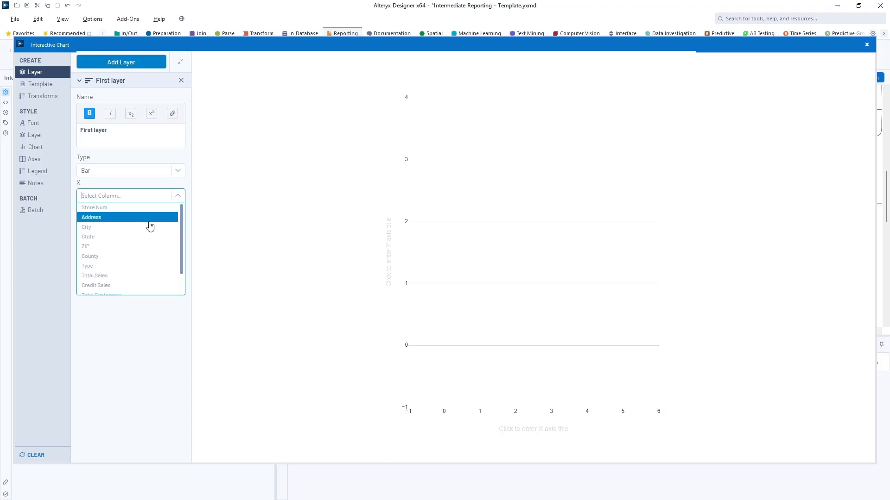
left_click(139, 258)
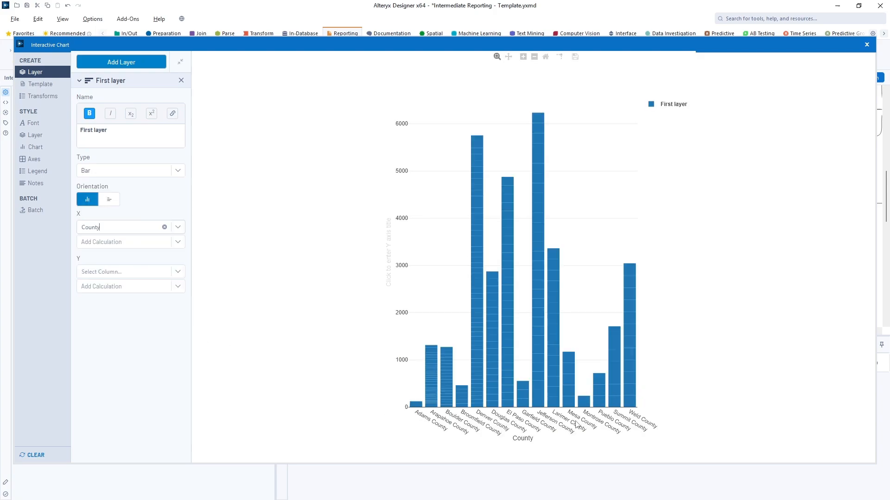
left_click(174, 272)
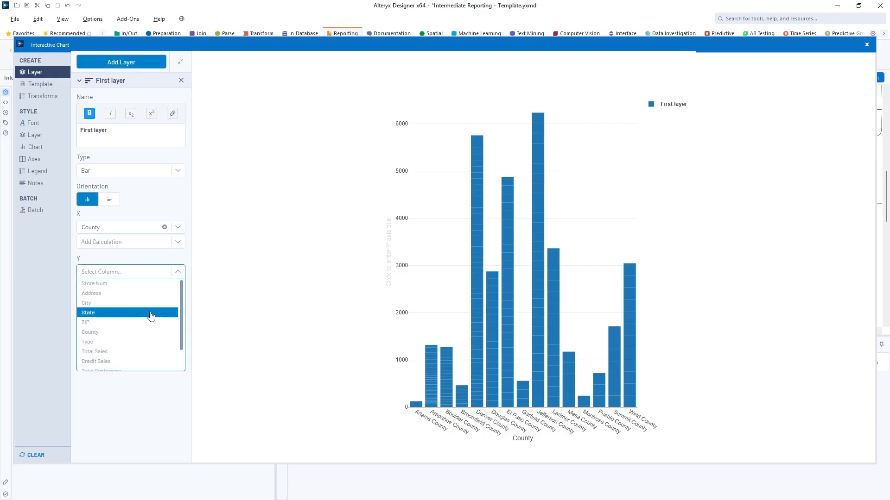
scroll(139, 346, "down", 1)
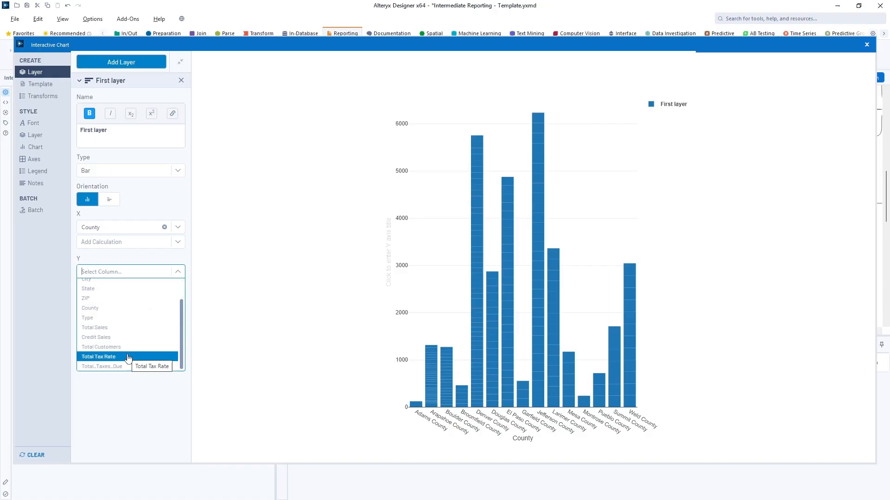
left_click(125, 328)
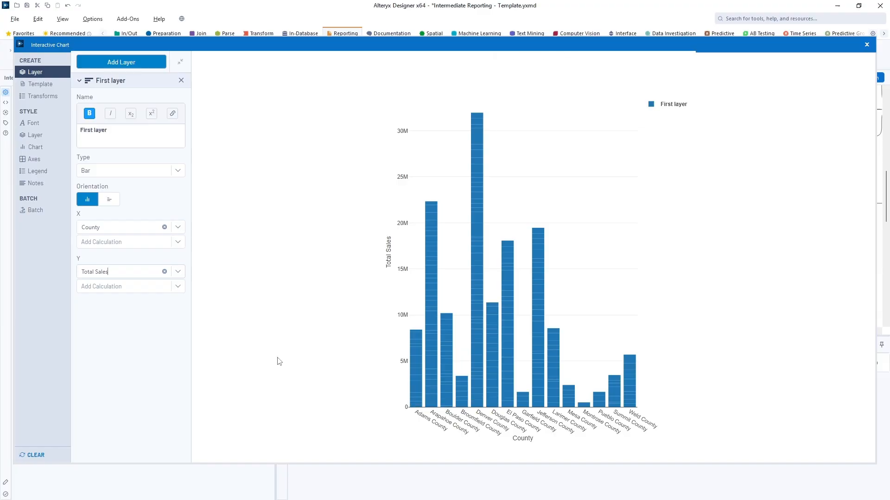
Step: Try the Sum, Count and Min calculations on the Total Sales Y values, and clear the calculation
left_click(178, 287)
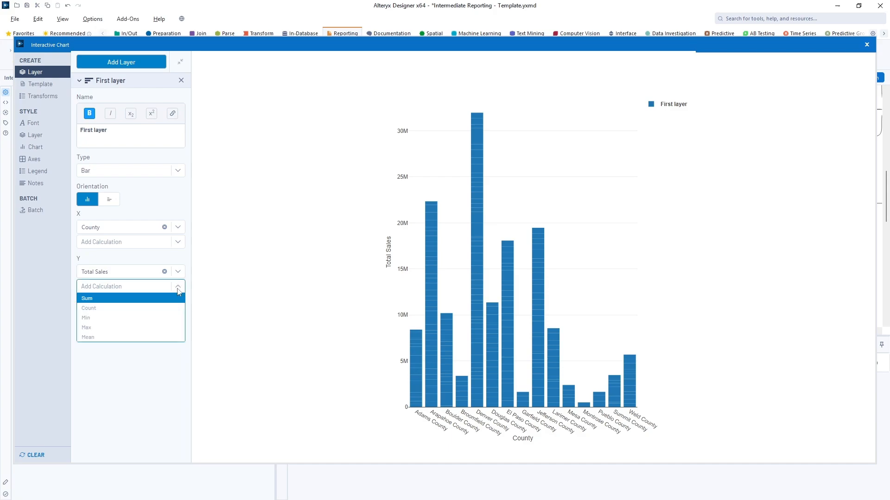
left_click(98, 300)
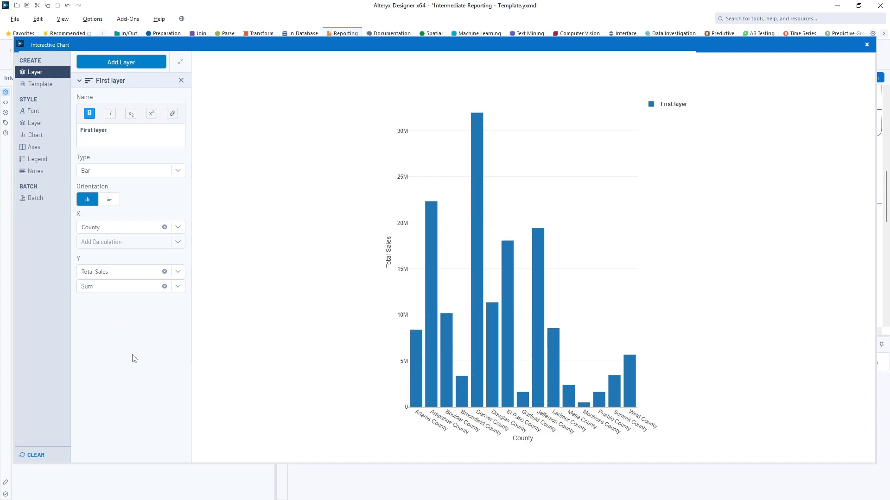
mouse_move(416, 350)
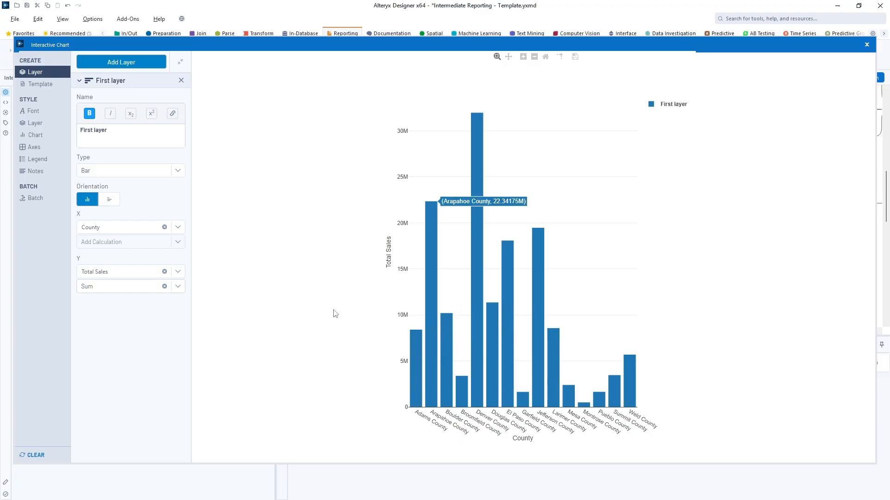
left_click(179, 286)
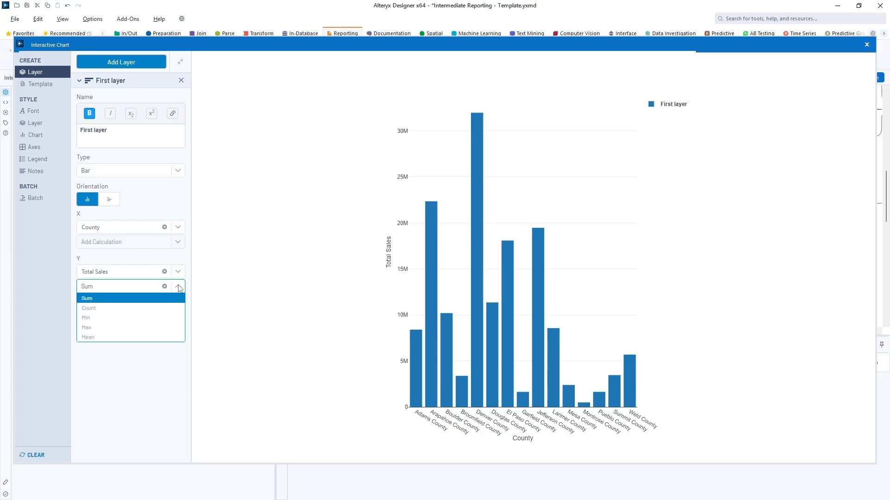
left_click(164, 308)
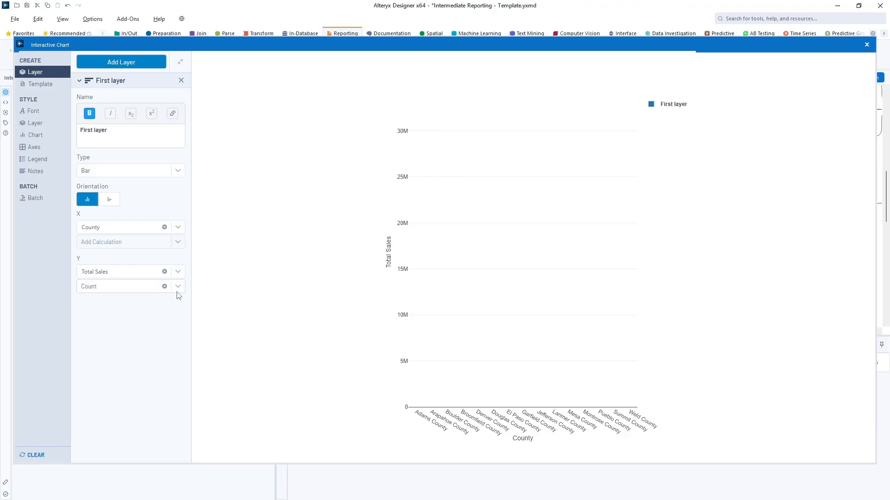
left_click(178, 286)
left_click(157, 318)
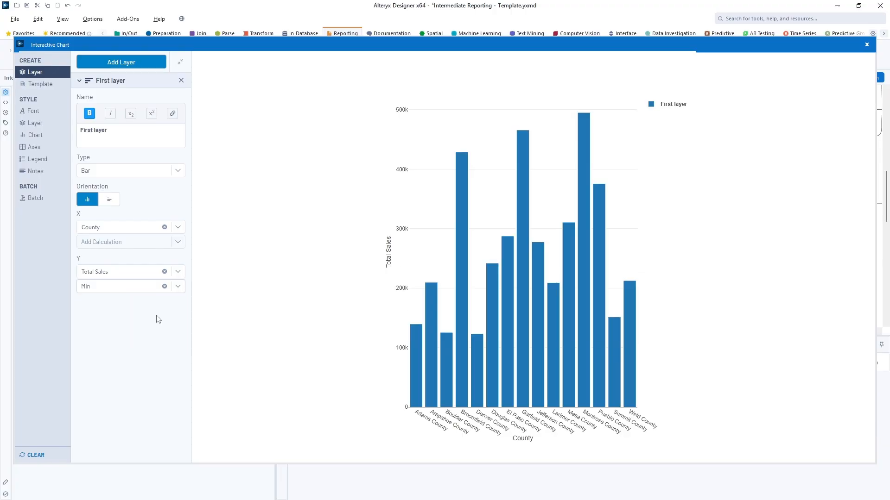
left_click(178, 287)
left_click(160, 300)
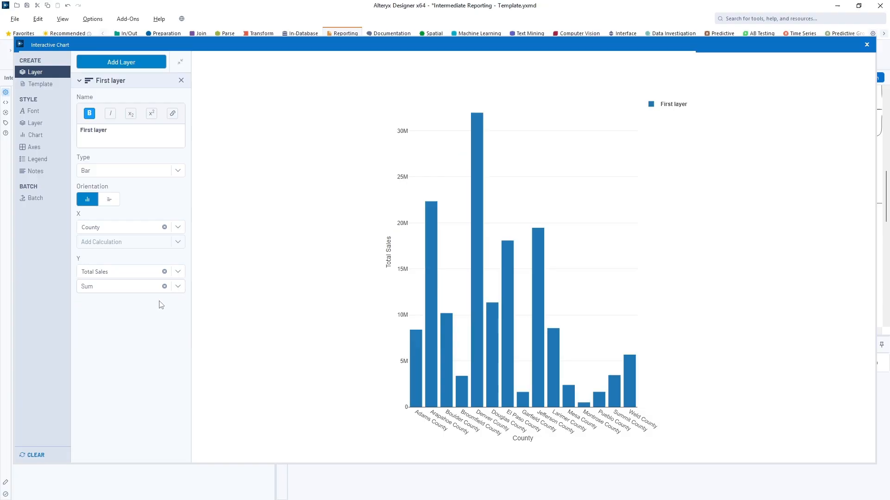
left_click(179, 287)
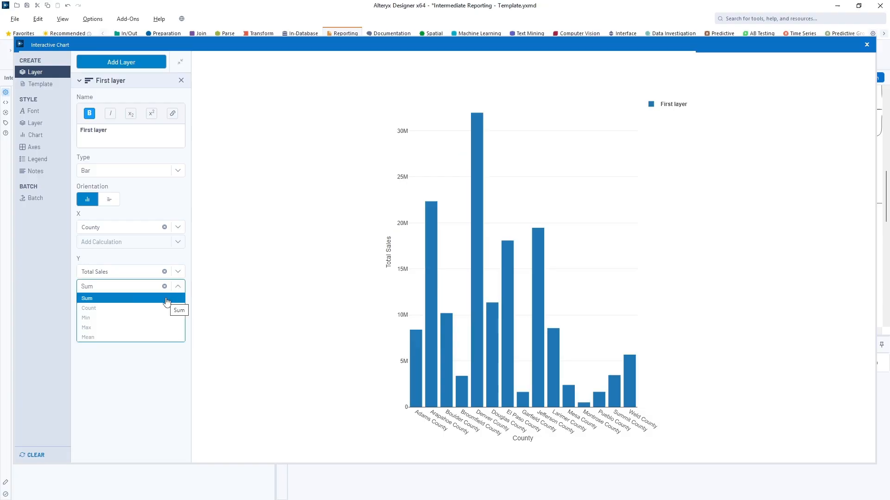
left_click(165, 286)
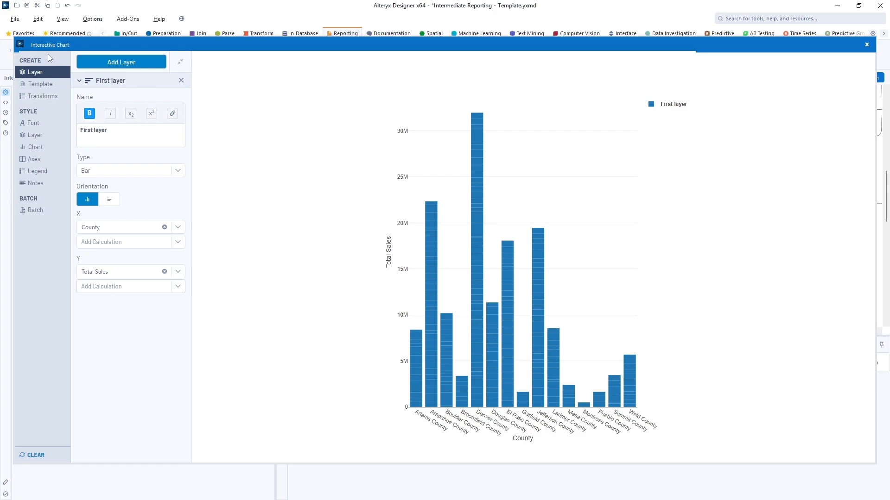
Step: Look at the chart's Transforms options, and try a global font size of 14 before restoring it to 12
left_click(37, 97)
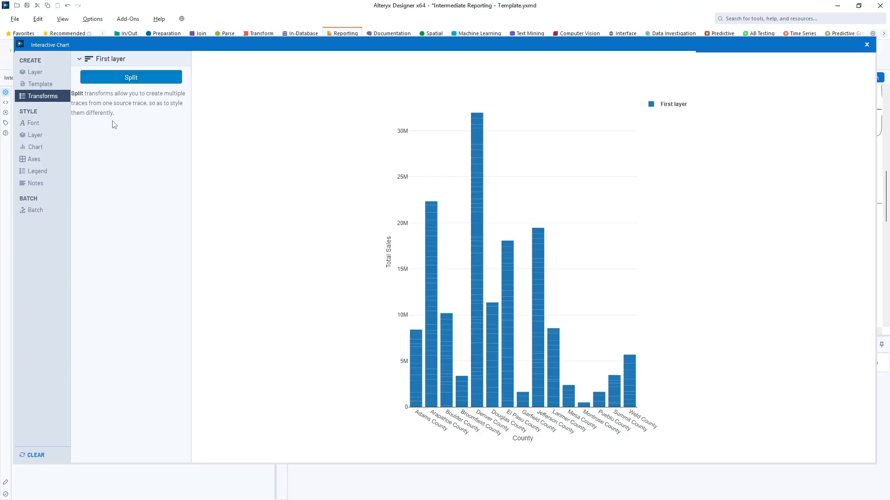
left_click(35, 124)
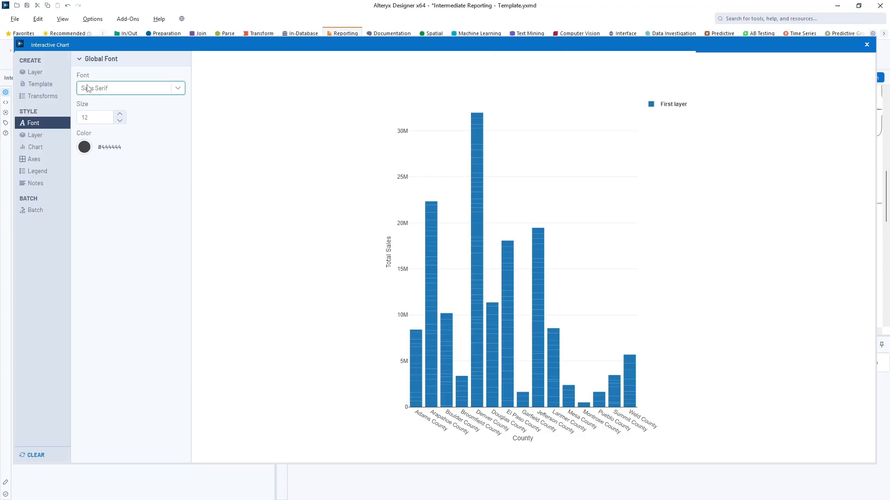
left_click(97, 122)
left_click(120, 115)
left_click(120, 116)
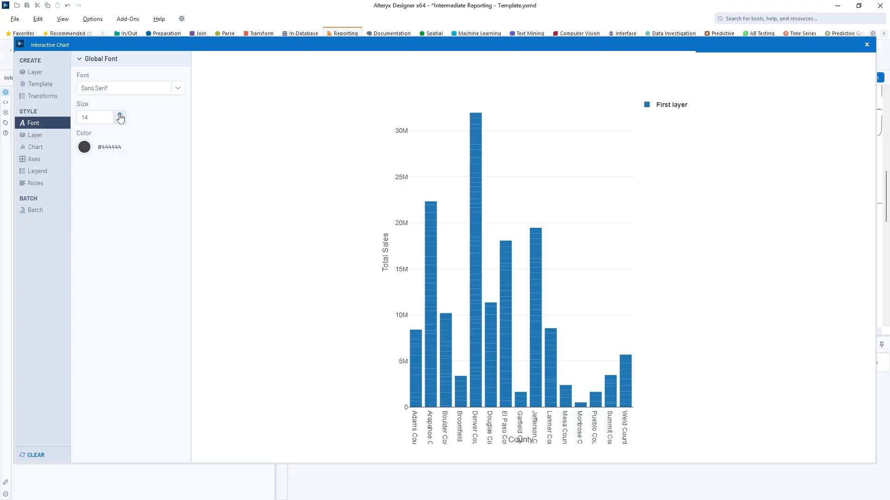
left_click(121, 122)
left_click(121, 122)
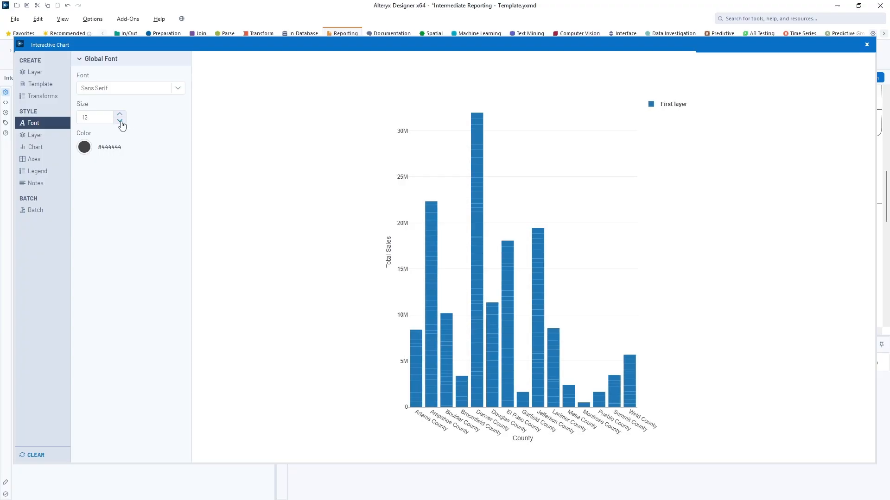
Step: Color First layer's bars variably according to the Total Sales column
left_click(38, 135)
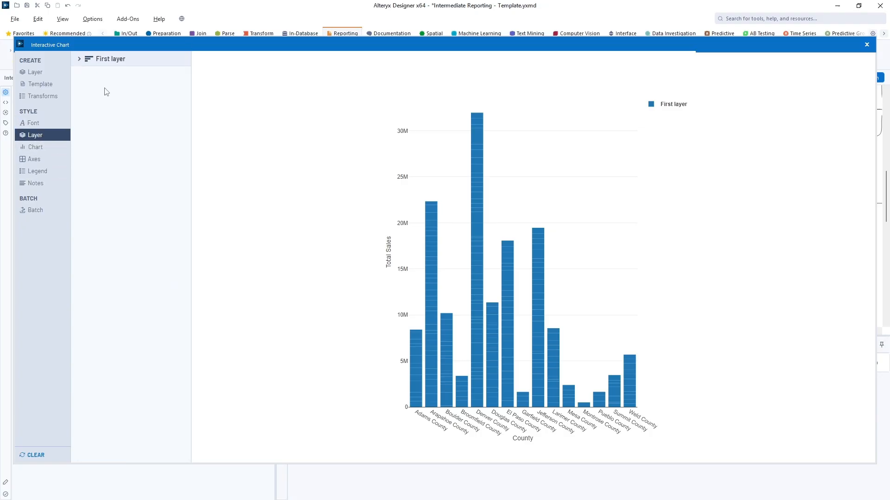
left_click(79, 58)
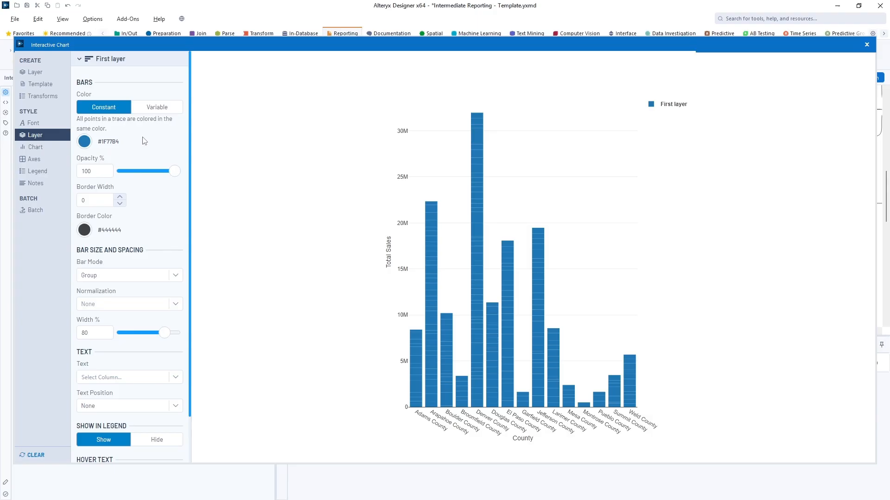
left_click(162, 113)
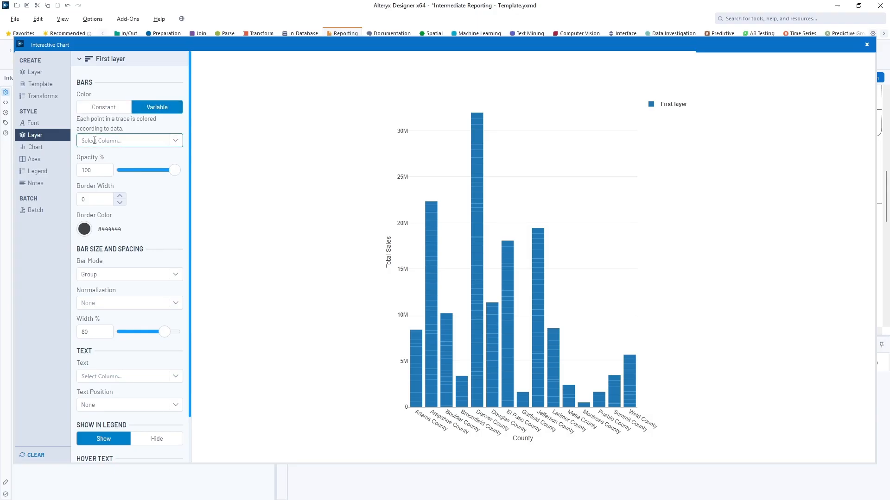
left_click(176, 141)
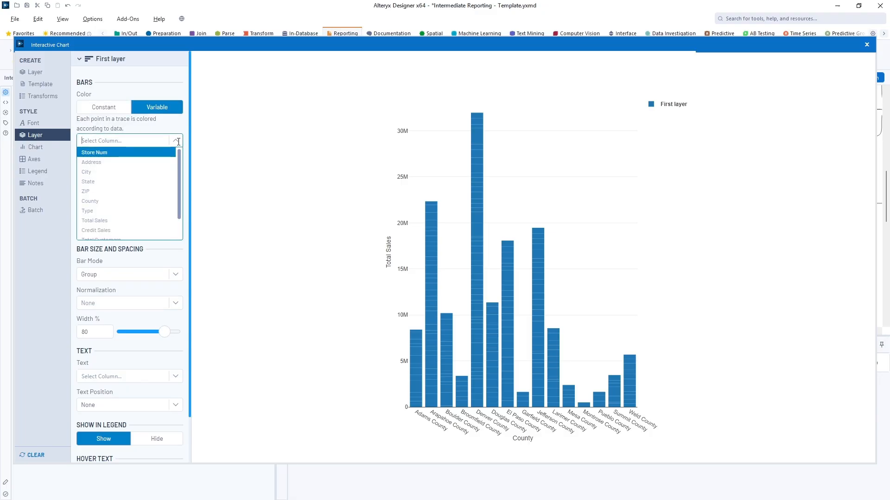
left_click(138, 221)
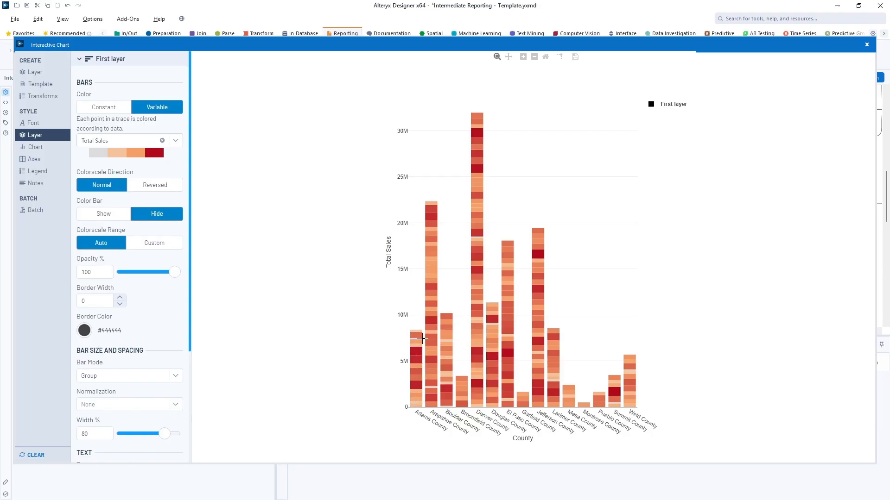
mouse_move(421, 337)
Step: Show the color bar for First layer, trying the Reversed direction and Custom range before restoring Normal and Auto
left_click(162, 187)
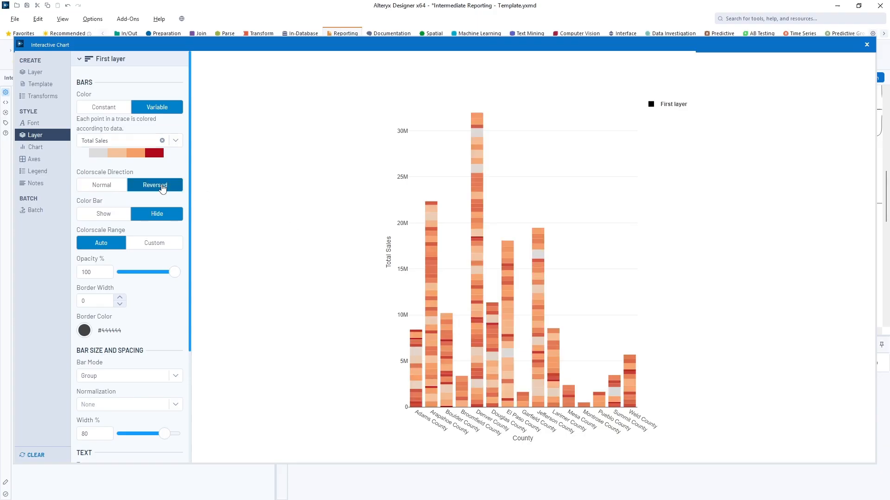
left_click(90, 186)
left_click(103, 217)
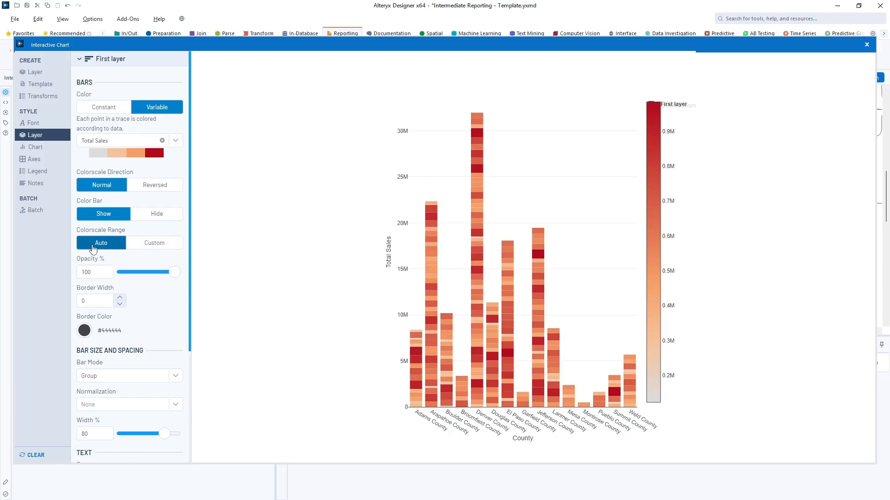
left_click(151, 244)
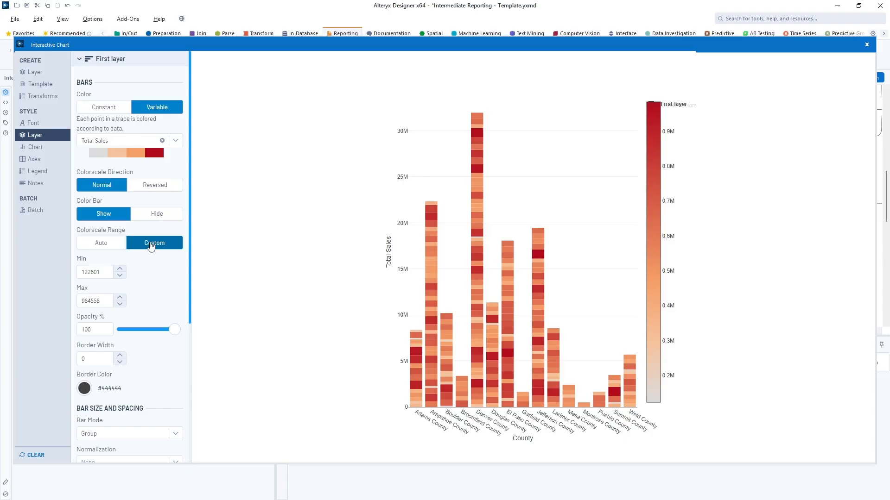
left_click(103, 244)
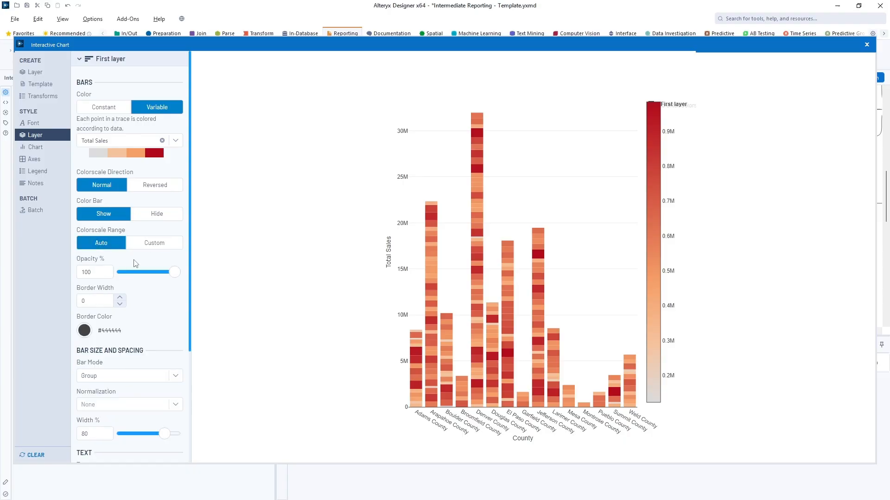
Step: Test the opacity control, and try a bar border width of 4 before restoring it to 0
mouse_move(173, 272)
left_mouse_down()
mouse_move(129, 274)
mouse_move(184, 274)
left_mouse_up()
scroll(159, 296, "down", 3)
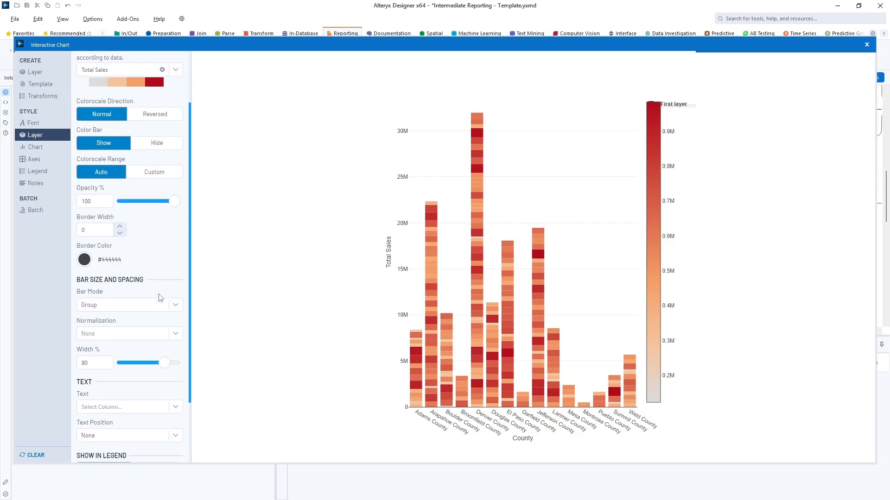
left_click(119, 159)
left_click(119, 158)
left_click(120, 159)
left_click(119, 159)
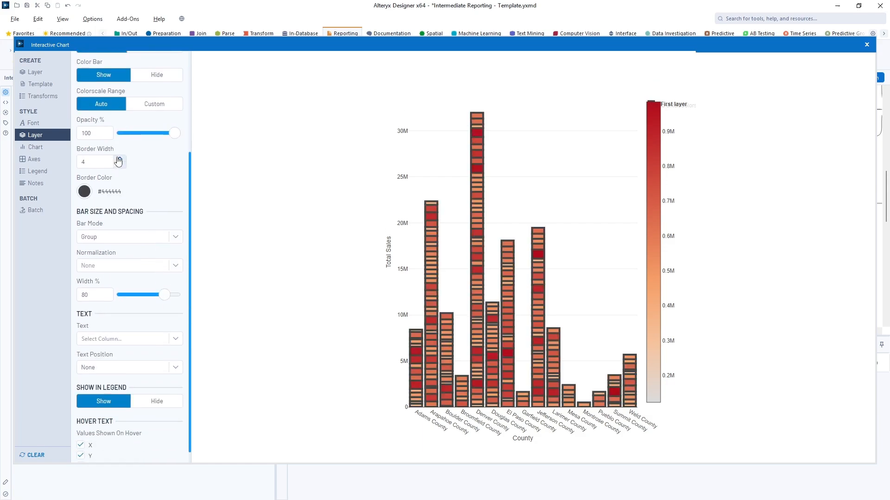
left_click(121, 166)
left_click(120, 166)
left_click(120, 166)
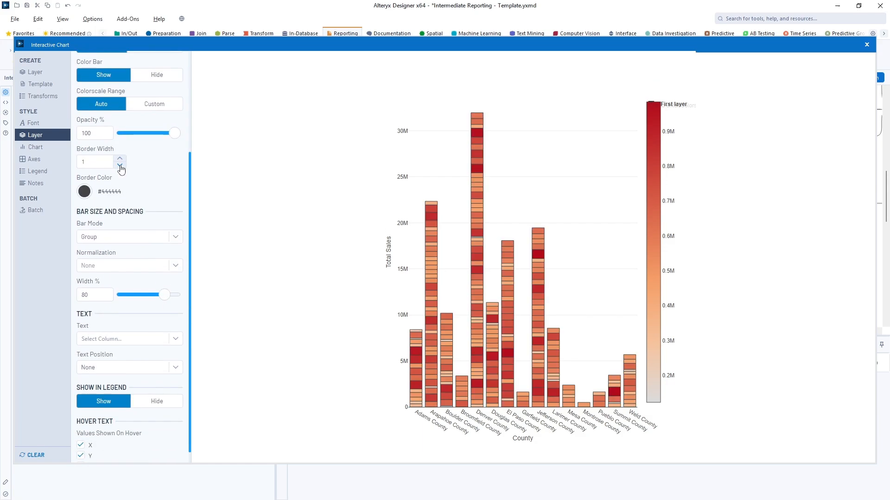
left_click(120, 166)
Step: Try the Stack, Relative and Overlay bar modes on First layer, and restore the Group mode
scroll(167, 213, "down", 1)
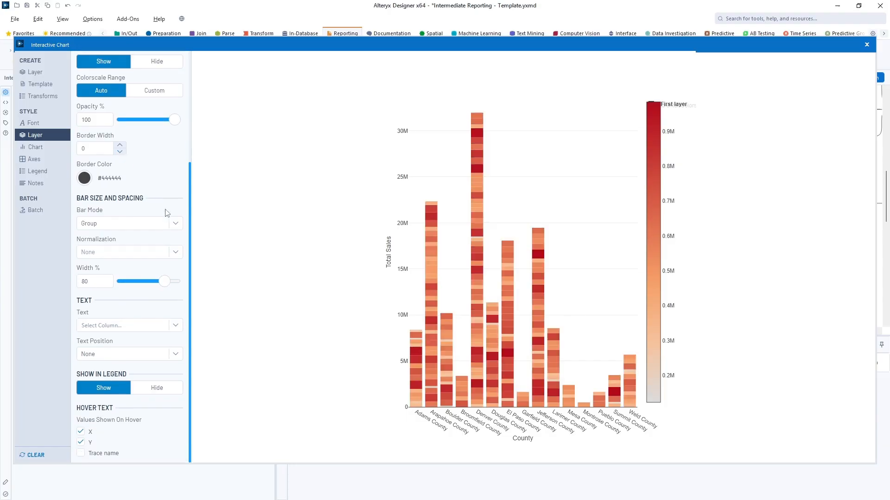
left_click(175, 225)
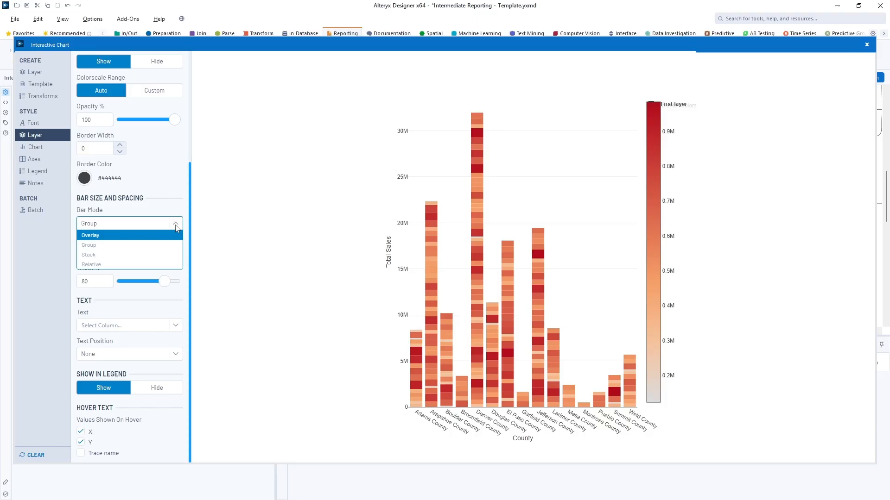
left_click(161, 256)
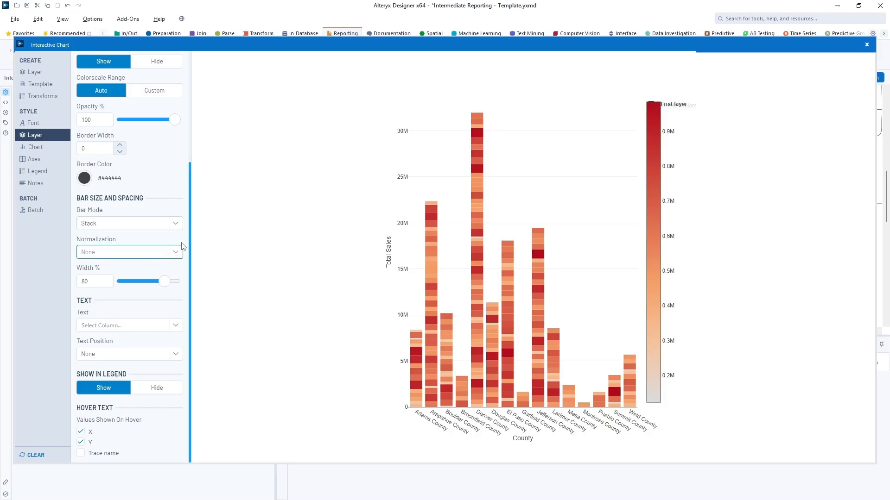
left_click(176, 224)
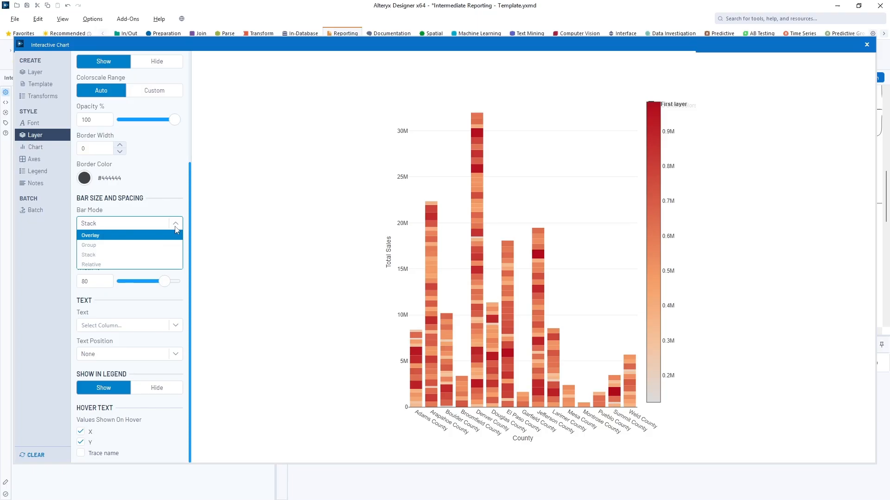
left_click(153, 263)
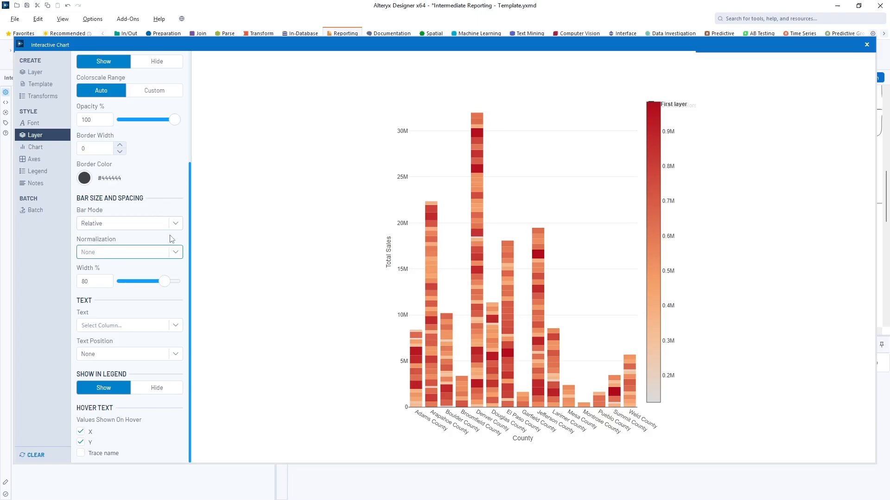
left_click(166, 227)
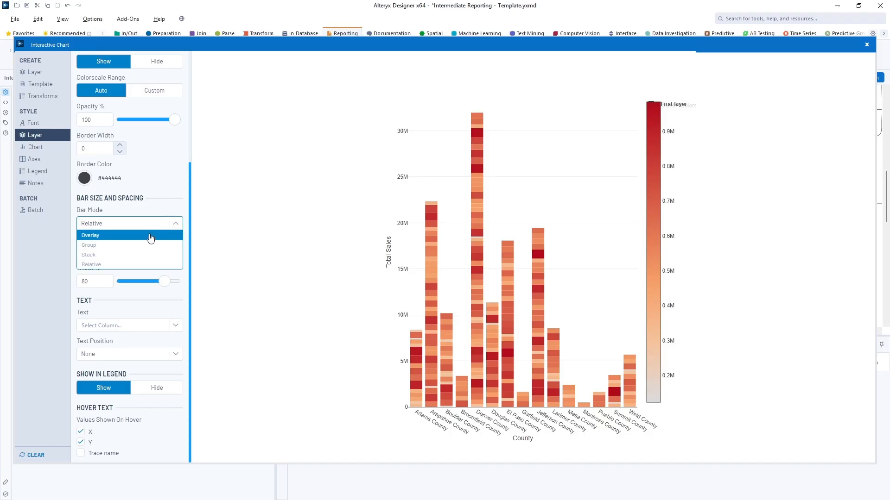
left_click(152, 235)
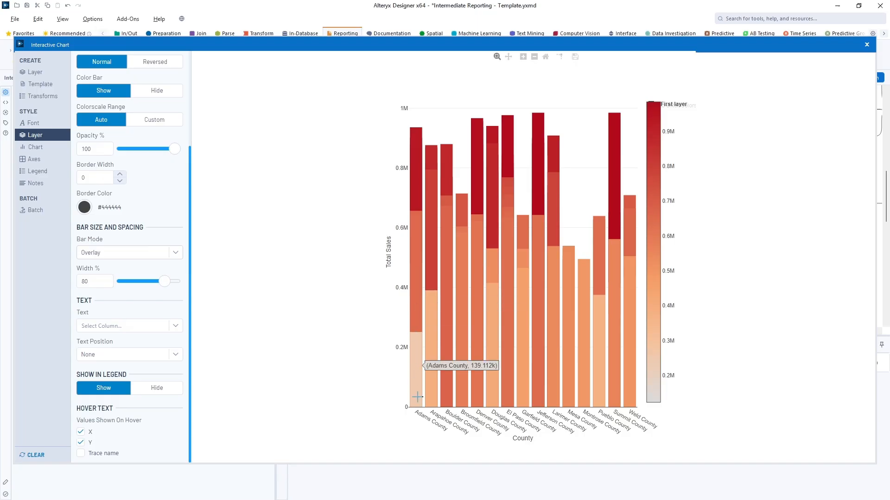
left_click(176, 253)
left_click(154, 274)
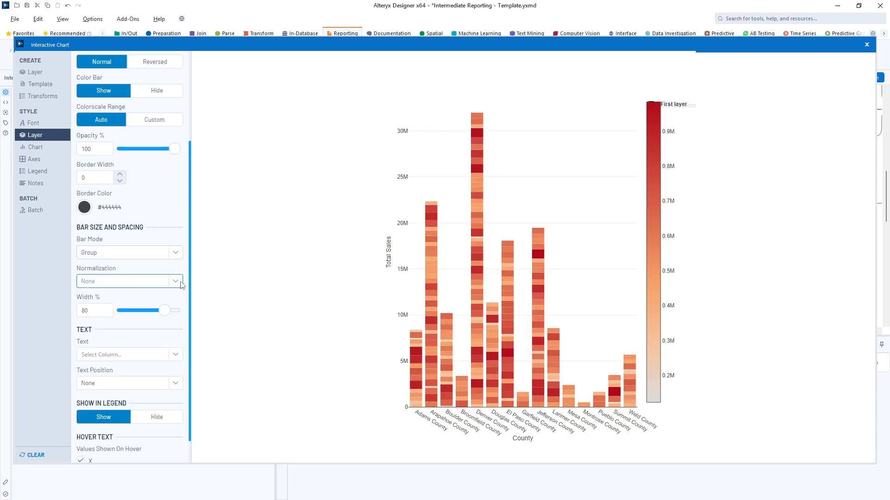
Step: Check the bars' Normalization option and set the bar width to 85%
left_click(176, 283)
left_click(176, 284)
mouse_move(160, 317)
left_mouse_down()
mouse_move(169, 314)
mouse_move(151, 314)
mouse_move(166, 315)
left_mouse_up()
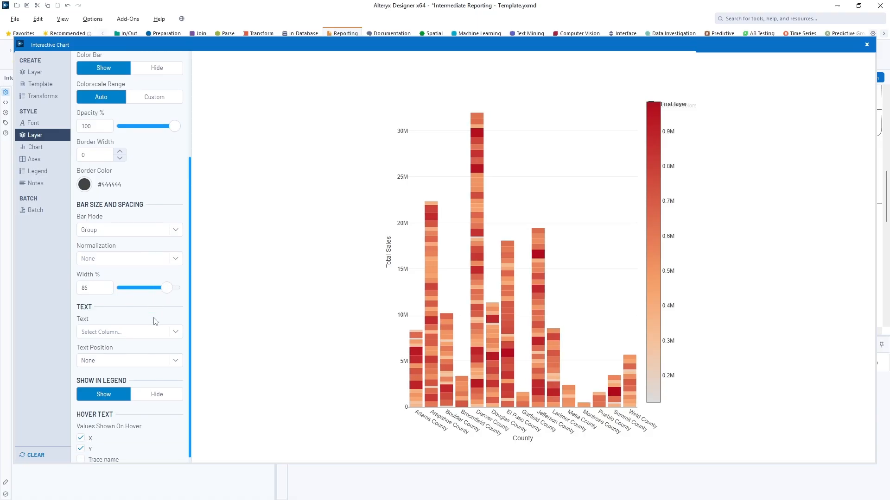
Step: Label the bars with the Store Num column, trying the text position Outside before setting it to Inside
scroll(155, 321, "down", 1)
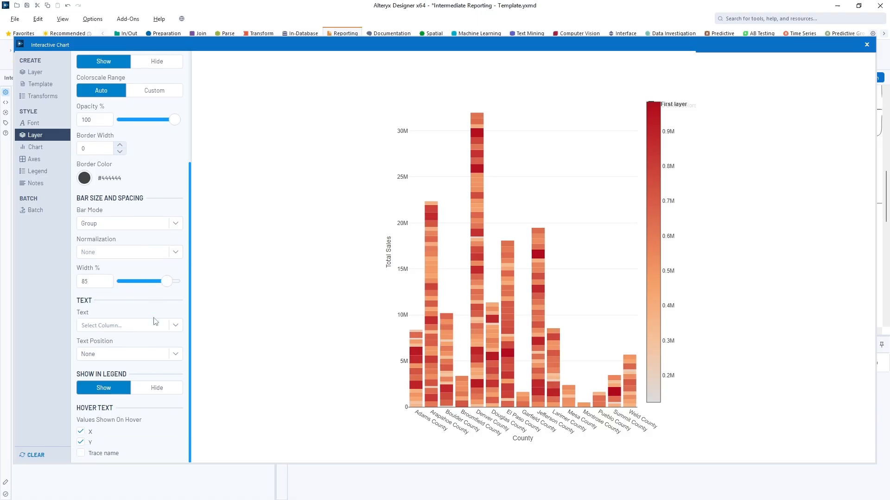
left_click(176, 328)
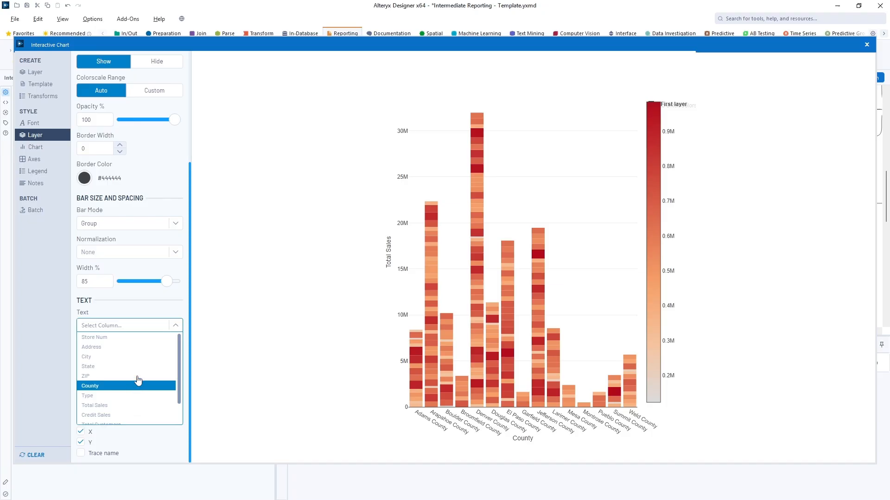
left_click(136, 338)
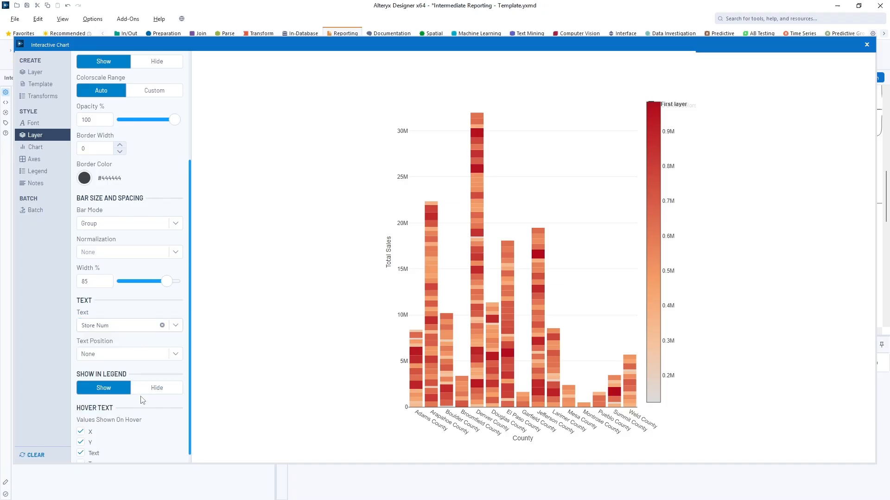
left_click(176, 355)
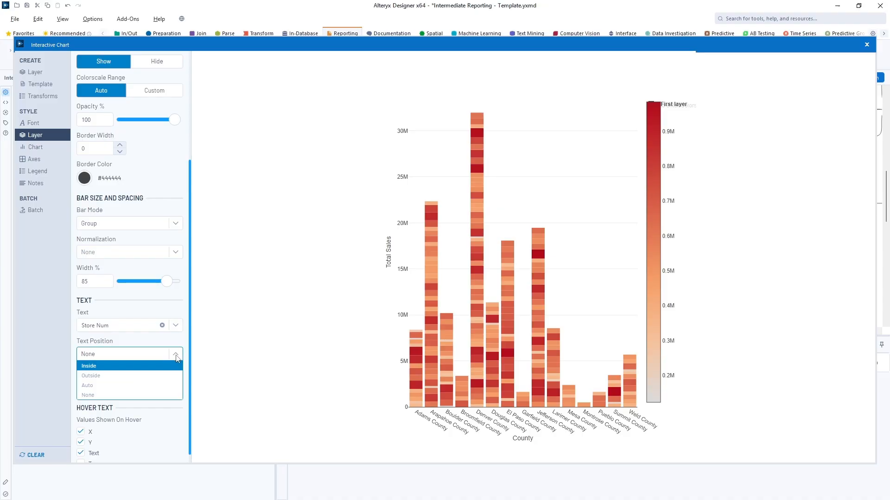
left_click(158, 375)
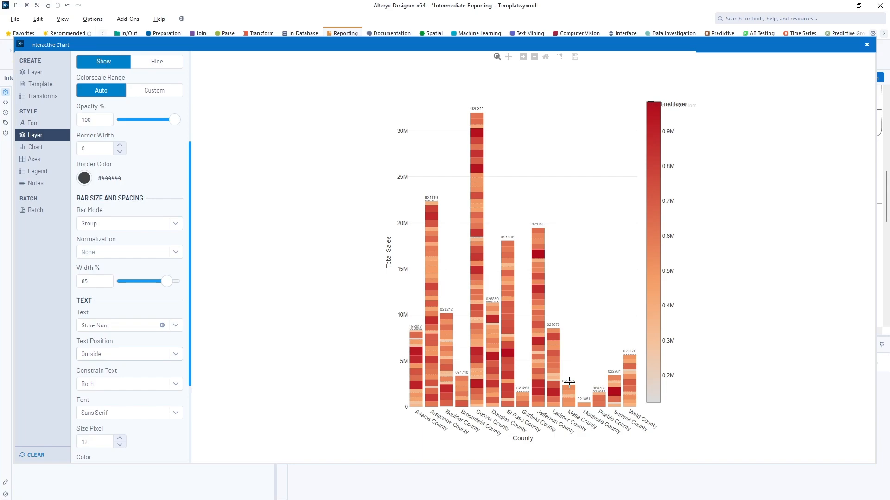
left_click(180, 355)
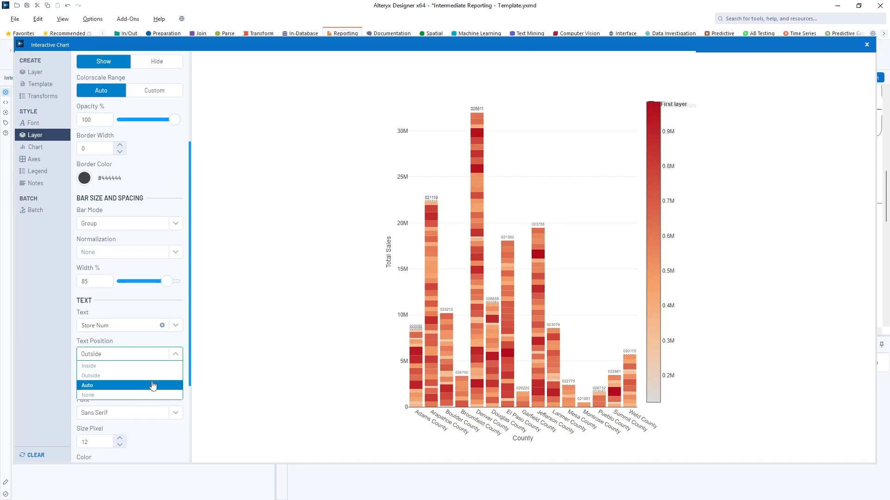
left_click(153, 366)
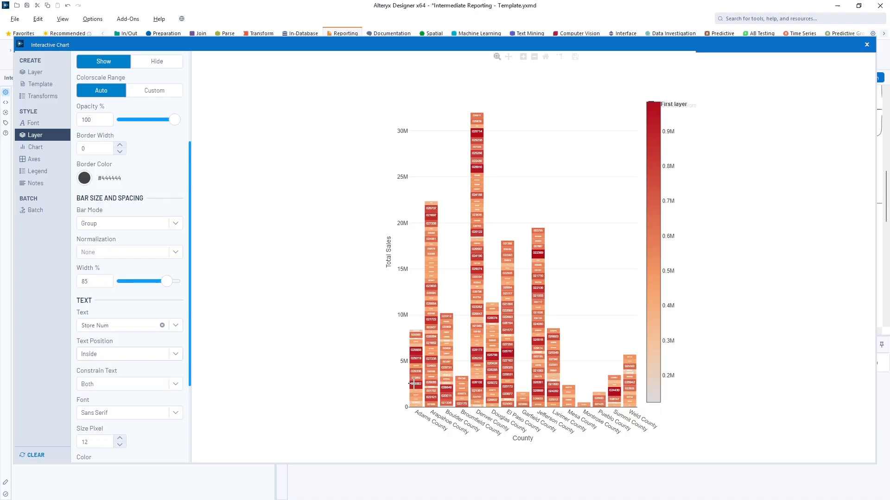
mouse_move(415, 366)
Step: Look at the Constrain Text options, and try hiding First layer from the legend before showing it again
scroll(155, 338, "down", 5)
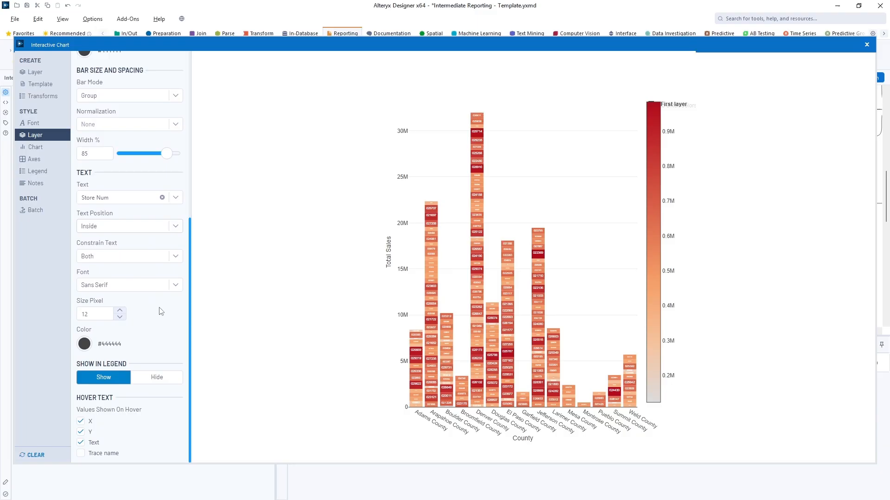
left_click(178, 258)
left_click(177, 261)
left_click(158, 379)
left_click(112, 379)
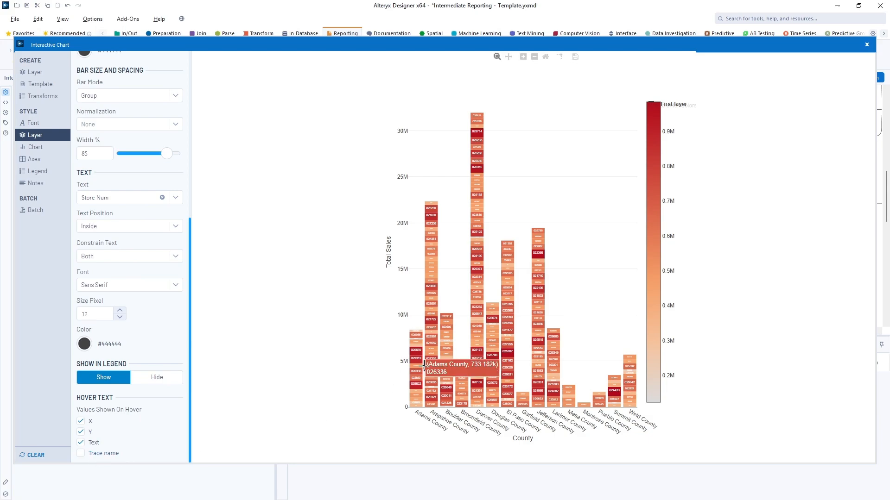
Step: Remove X and Y from First layer's hover text and add the trace name alongside the text
left_click(81, 422)
left_click(81, 432)
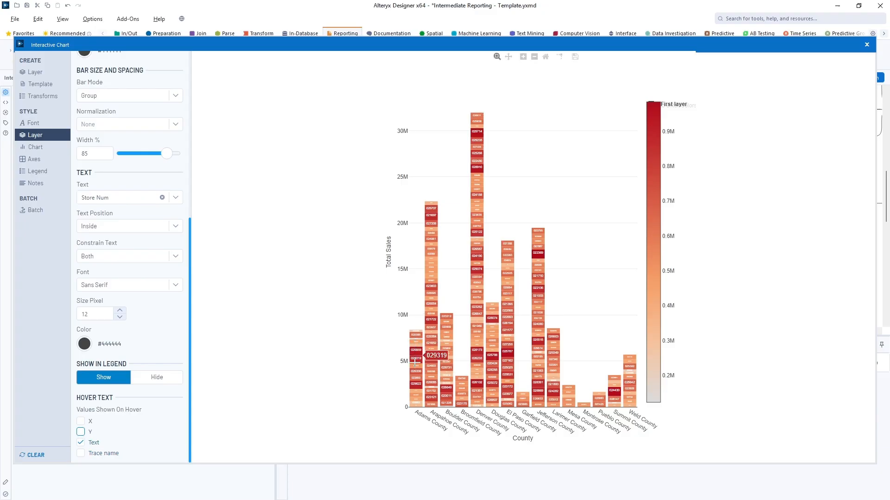
left_click(81, 453)
mouse_move(410, 347)
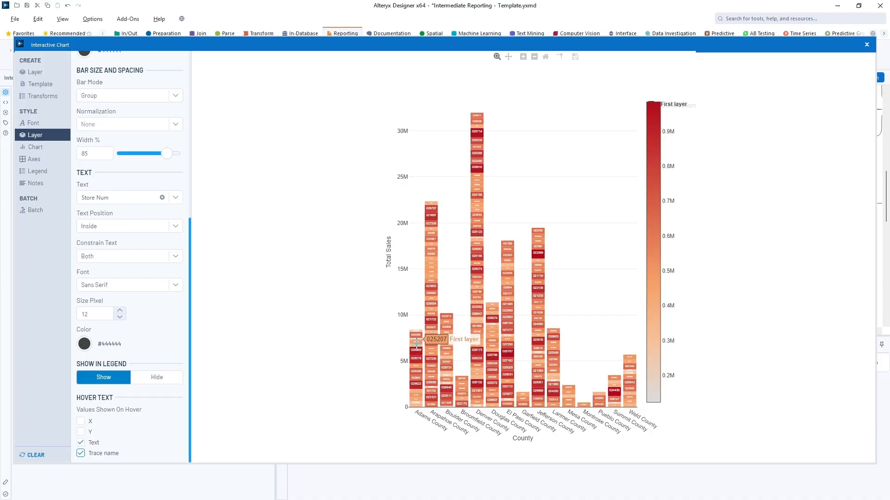
Step: Try disabling the chart's hover text before enabling it again, and title the chart "My First Chart"
scroll(141, 394, "up", 5)
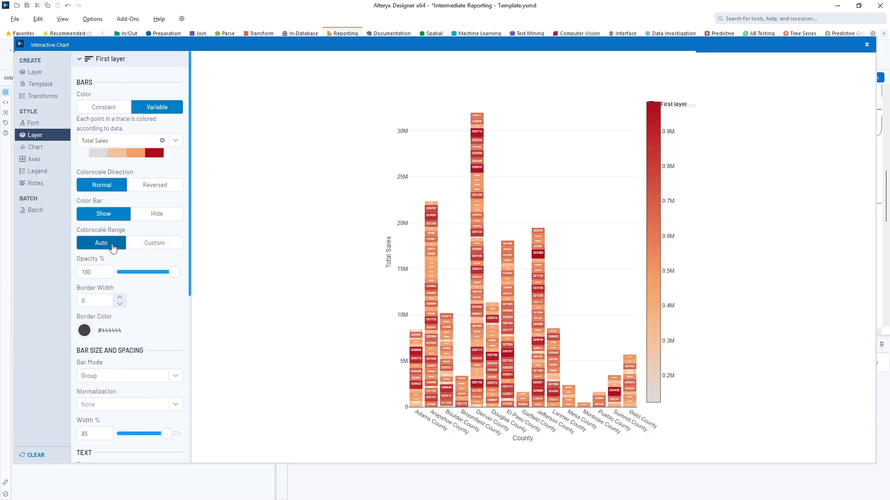
left_click(34, 147)
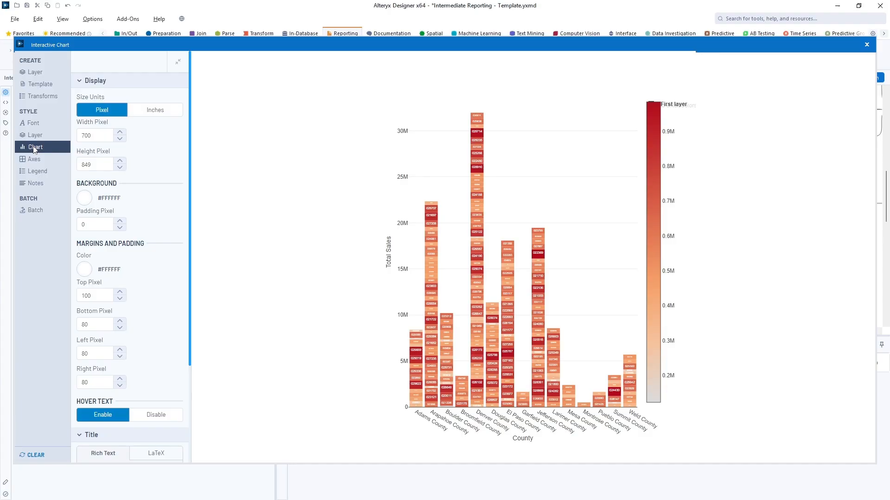
scroll(165, 163, "down", 3)
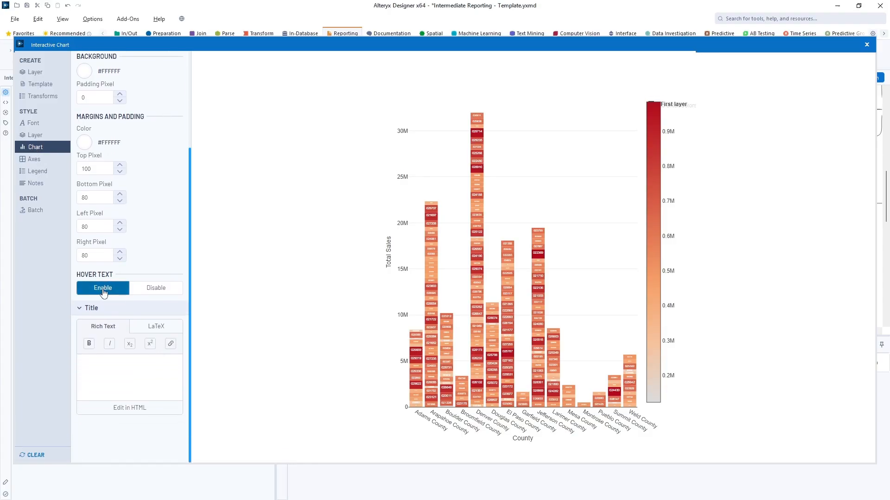
left_click(156, 288)
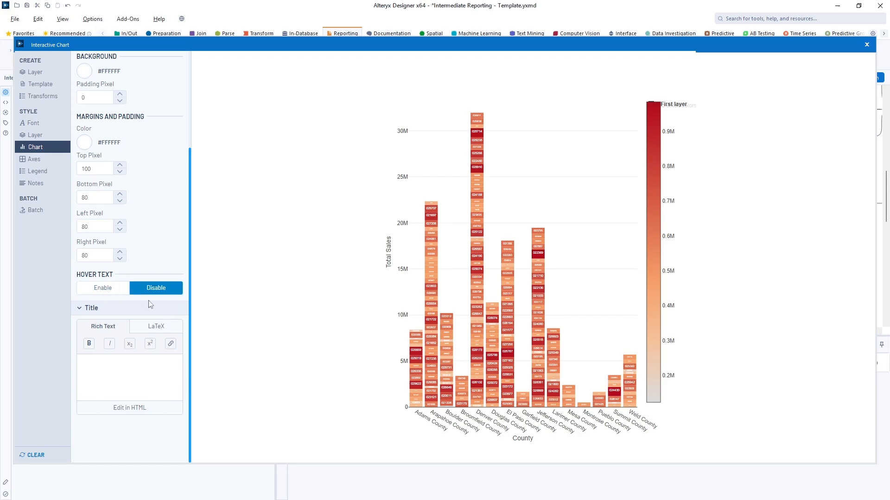
left_click(104, 288)
left_click(121, 370)
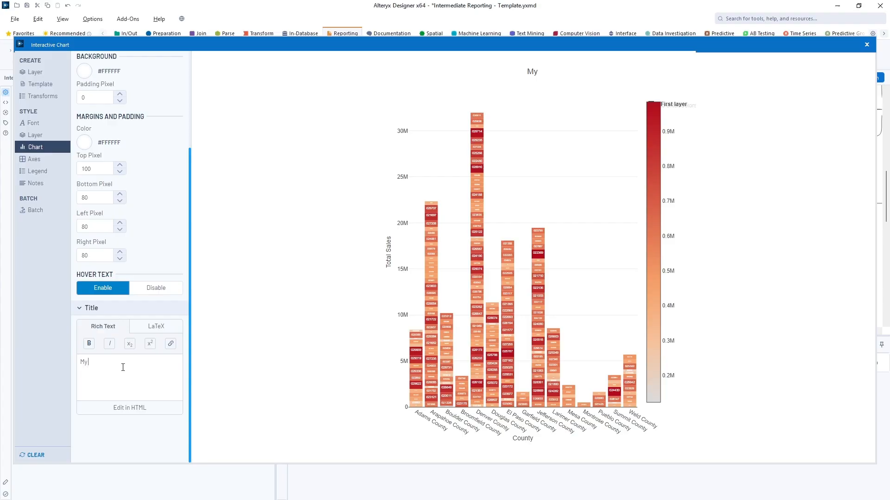
type("My First Chart")
Step: Make the Y axis title "Total Sales" bold and return to the X axis title settings
left_click(33, 159)
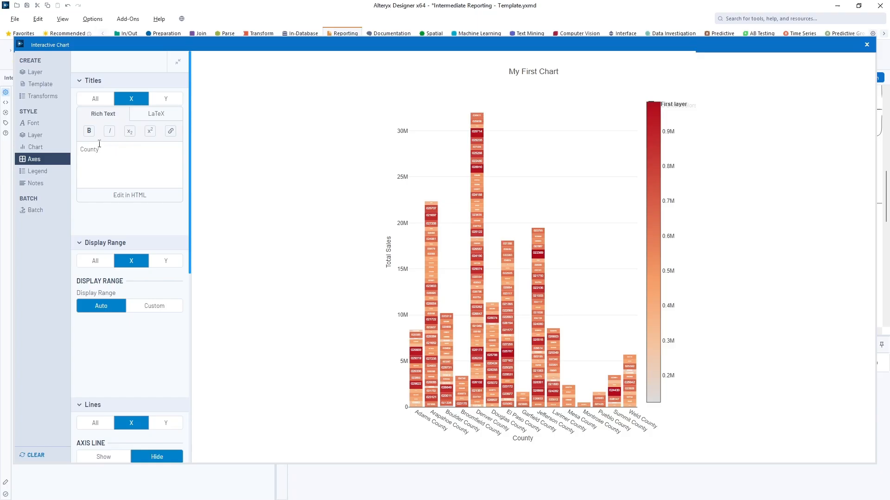
left_click(164, 98)
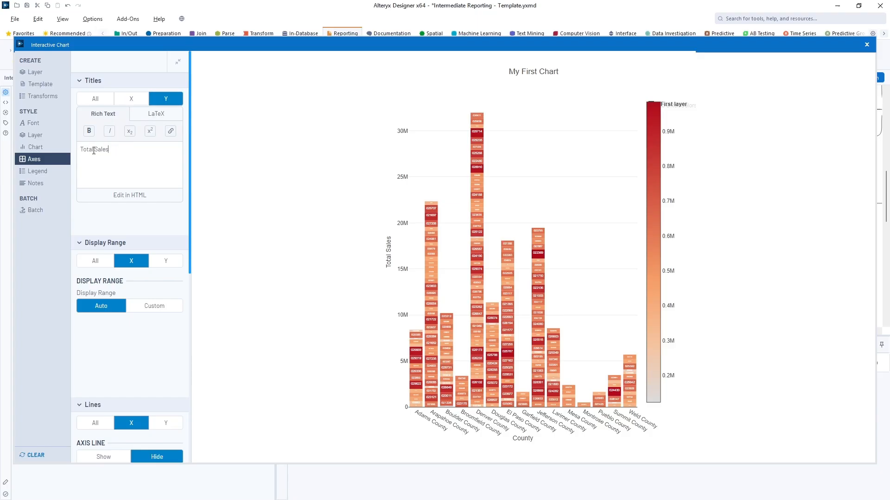
triple_click(100, 157)
key("ctrl+b")
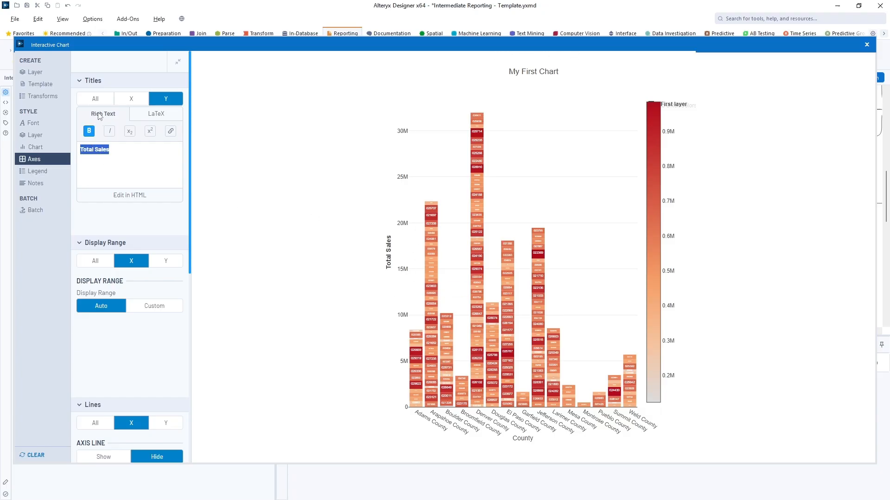
left_click(95, 99)
left_click(125, 100)
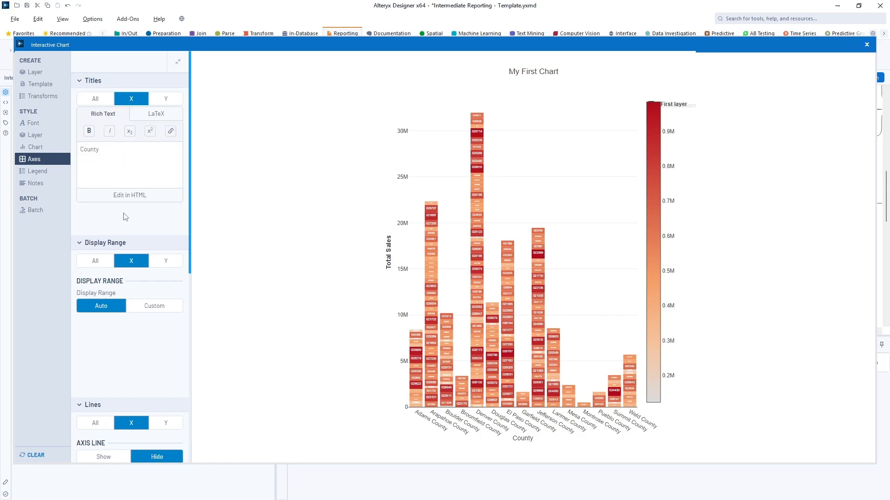
Step: Try showing the X axis grid lines and hiding the X axis labels, restoring each setting after the trial
scroll(124, 217, "down", 3)
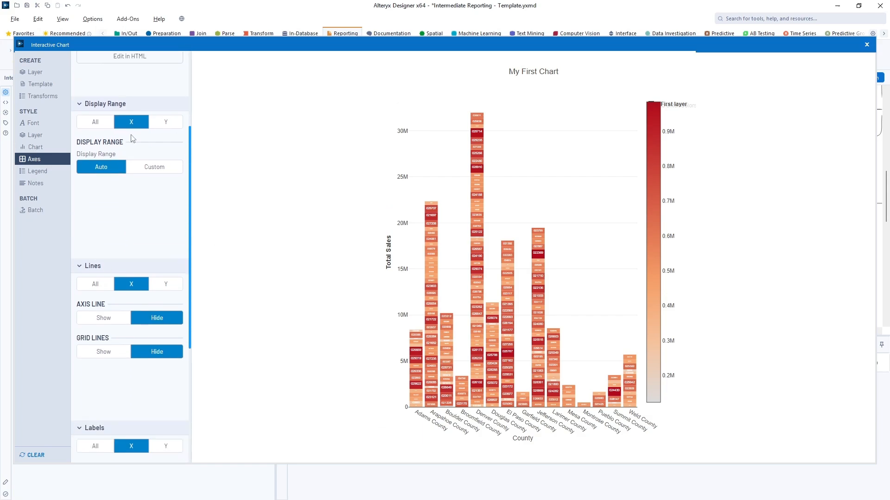
scroll(131, 144, "down", 2)
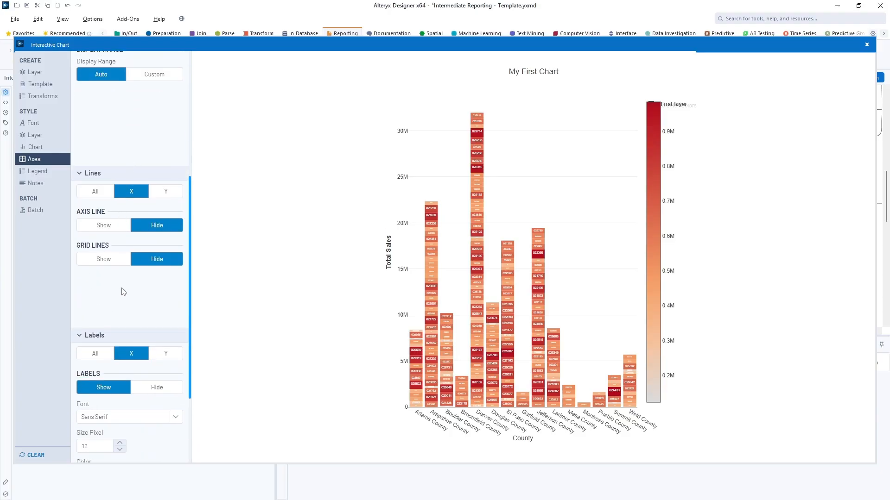
left_click(104, 265)
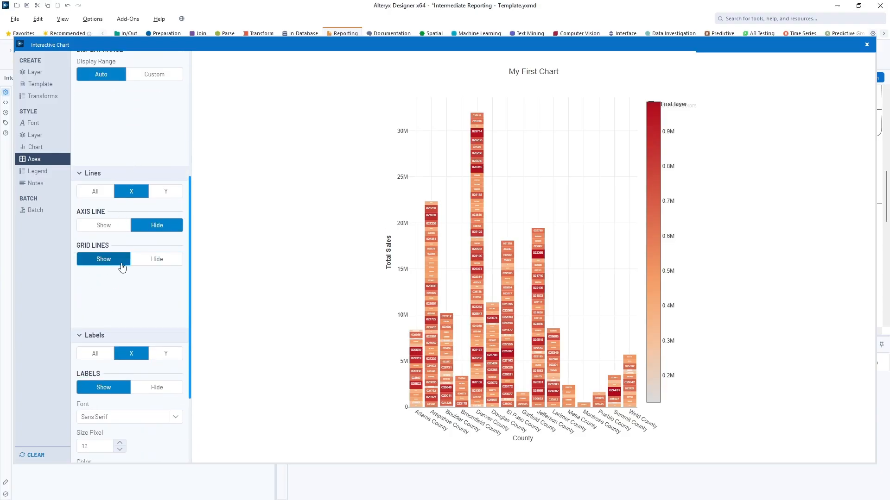
left_click(155, 264)
scroll(156, 304, "down", 3)
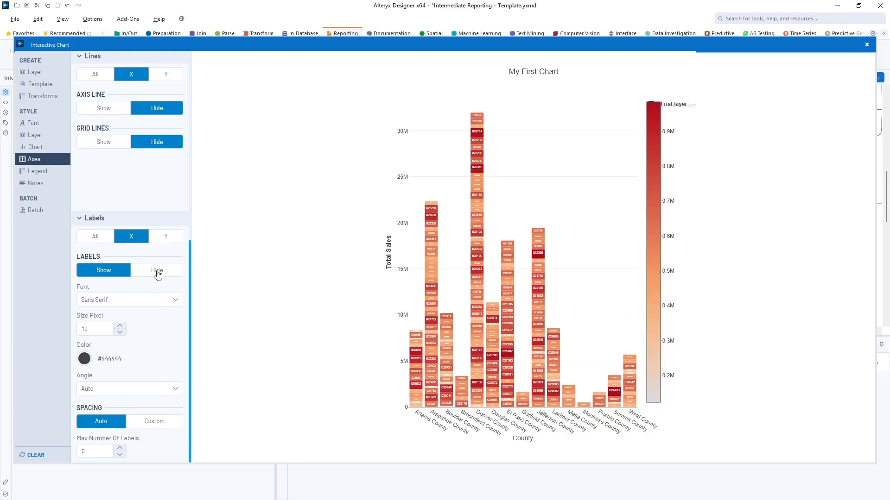
left_click(156, 271)
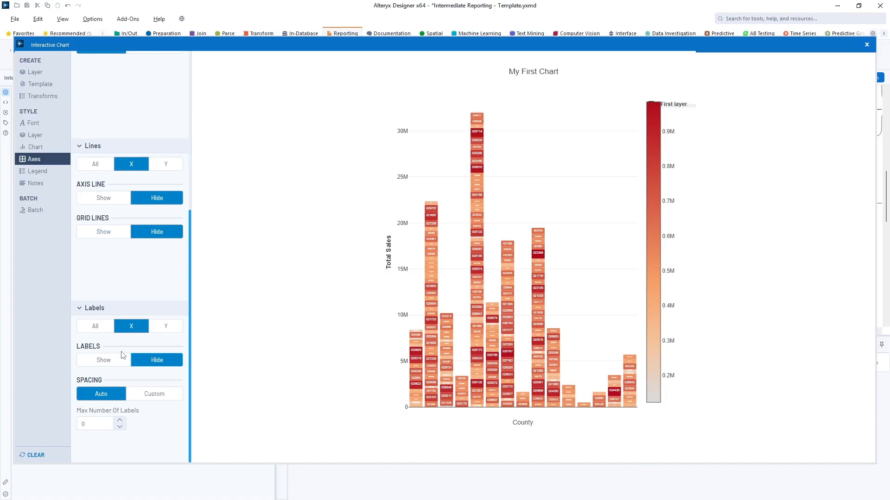
left_click(107, 360)
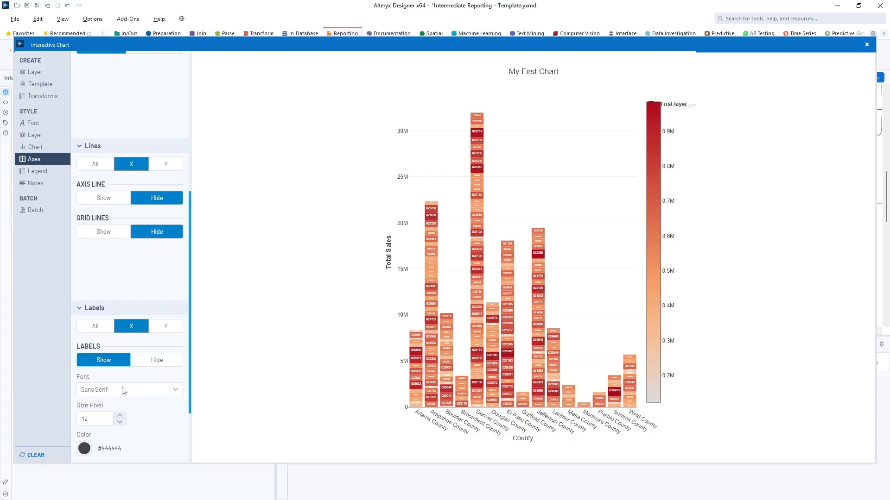
scroll(125, 394, "down", 2)
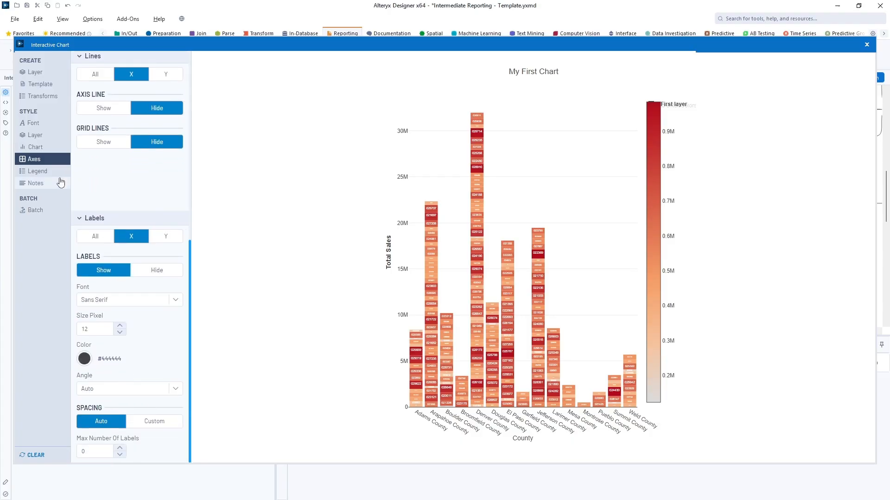
Step: Check the legend settings, and run the workflow to view the finished chart in the Browse tool connected to the Interactive Chart
left_click(49, 176)
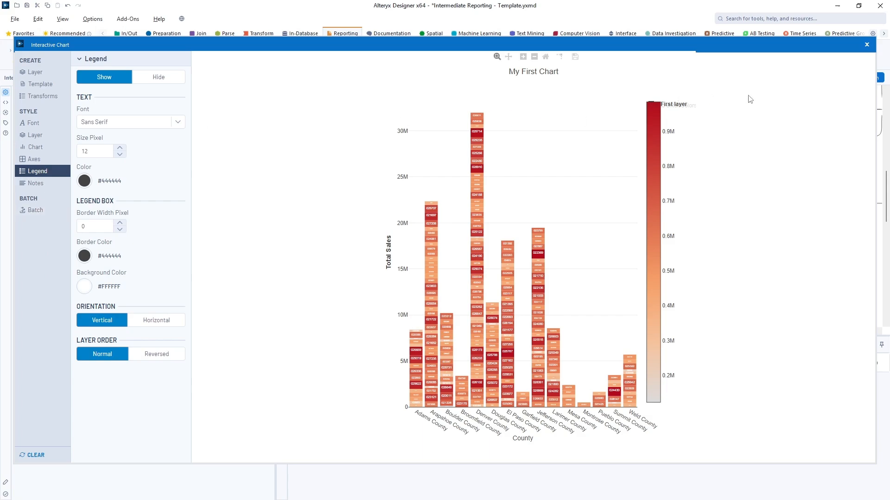
left_click(866, 44)
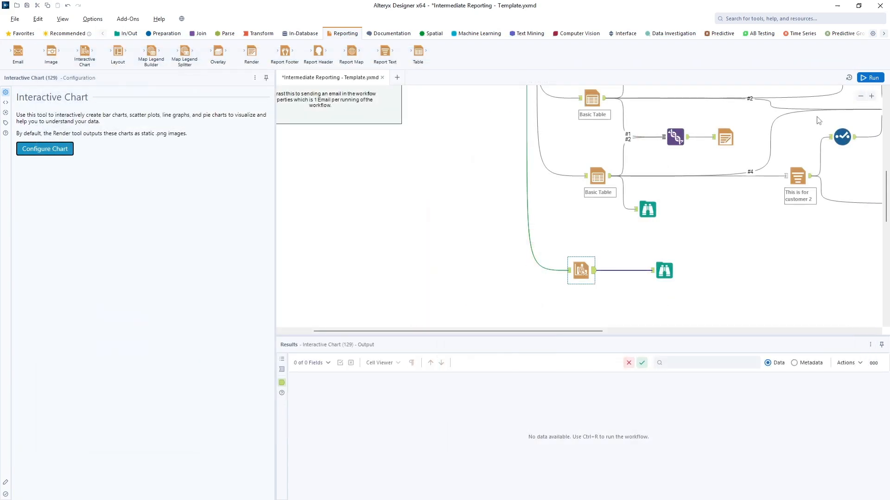
left_click(869, 77)
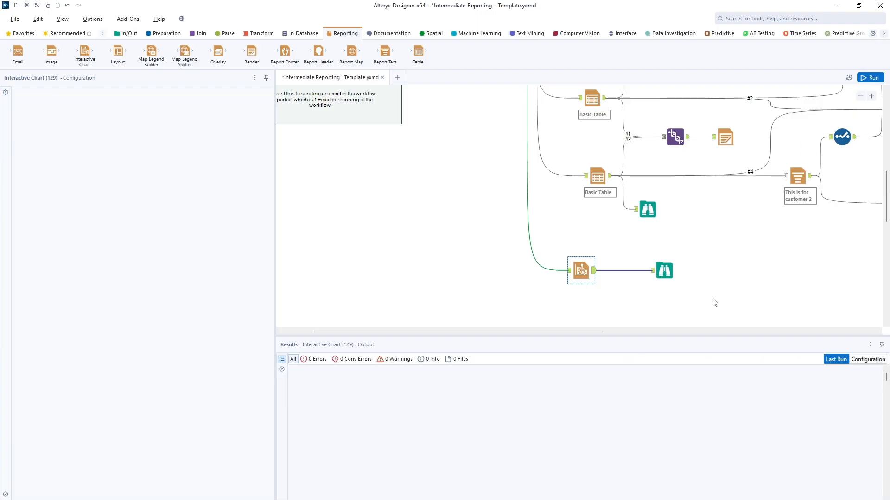
left_click(664, 270)
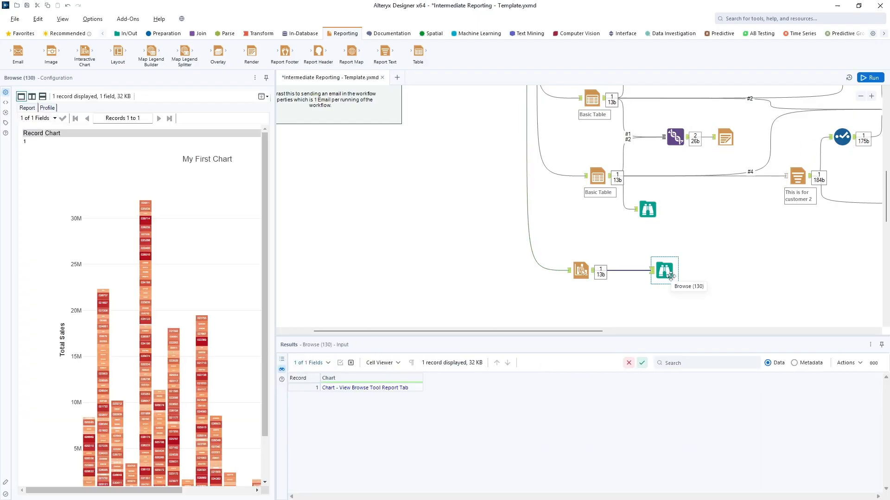
left_click_drag(263, 296, 267, 373)
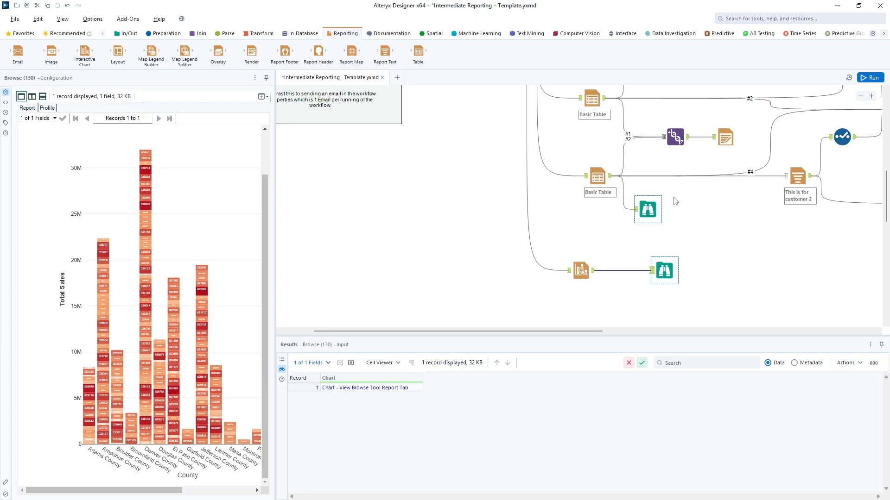
left_click_drag(590, 331, 742, 348)
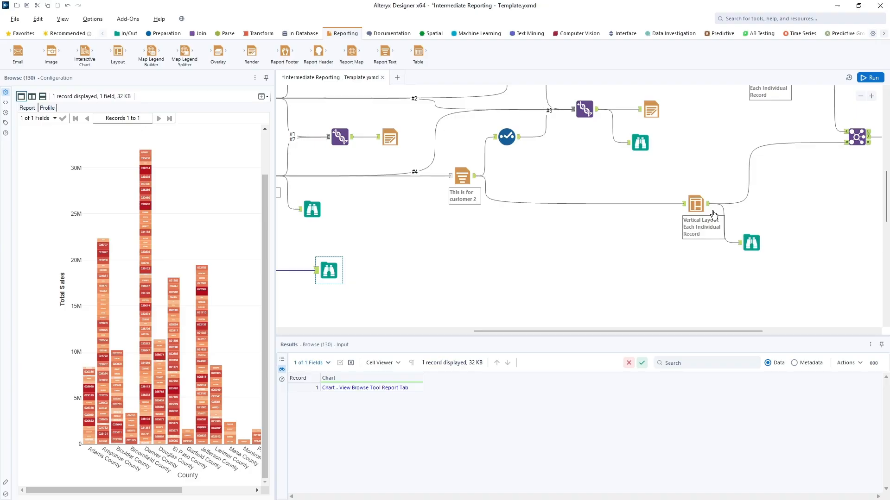
left_click_drag(641, 332, 518, 330)
scroll(528, 289, "down", 3)
scroll(529, 290, "up", 1)
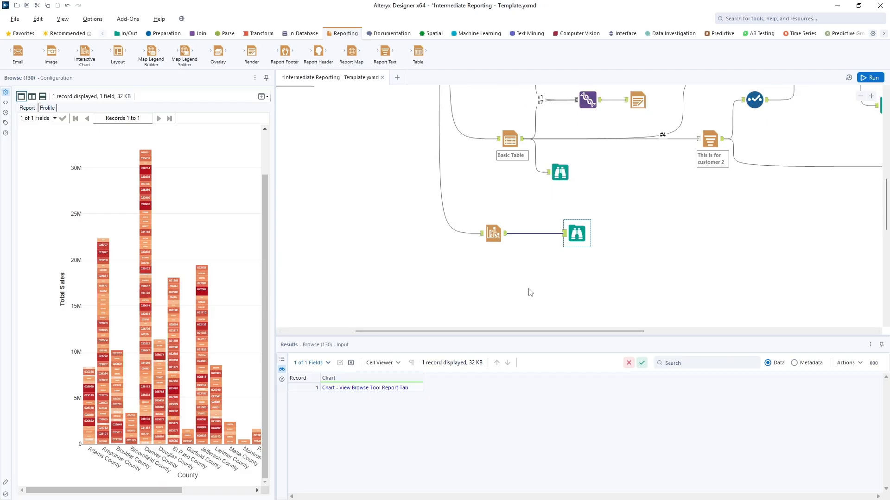
scroll(530, 291, "up", 2)
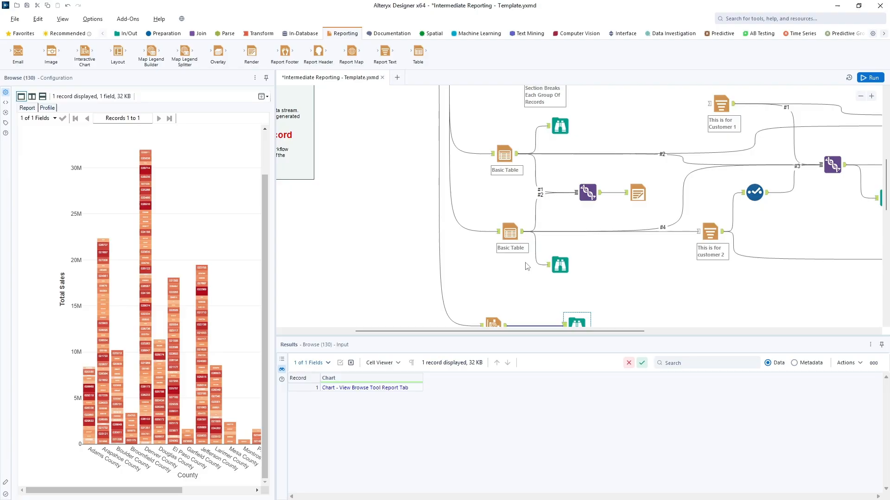
scroll(526, 266, "down", 1)
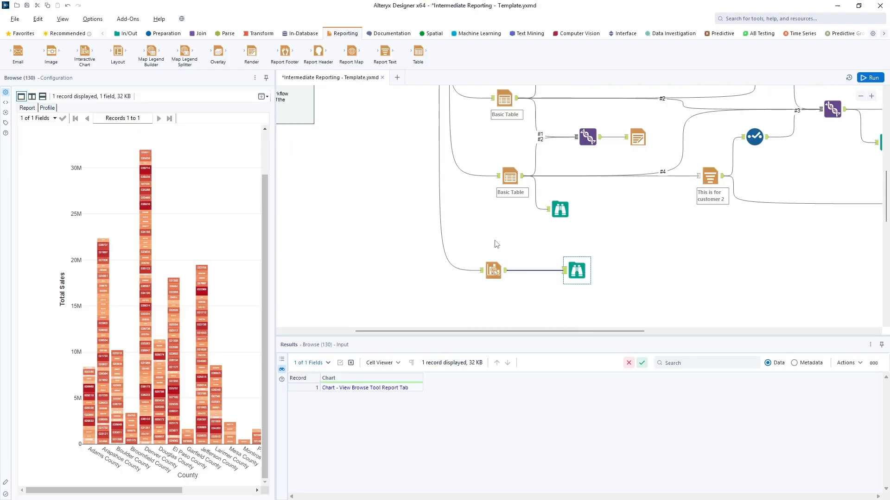
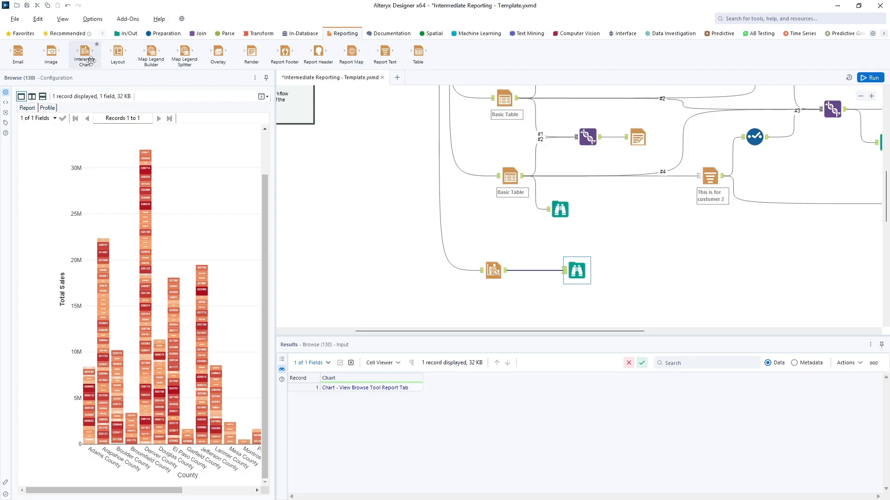
Step: Add a second Interactive Chart tool below the first and connect it to the output of the County - Ascending Sort tool
left_click_drag(84, 53, 492, 302)
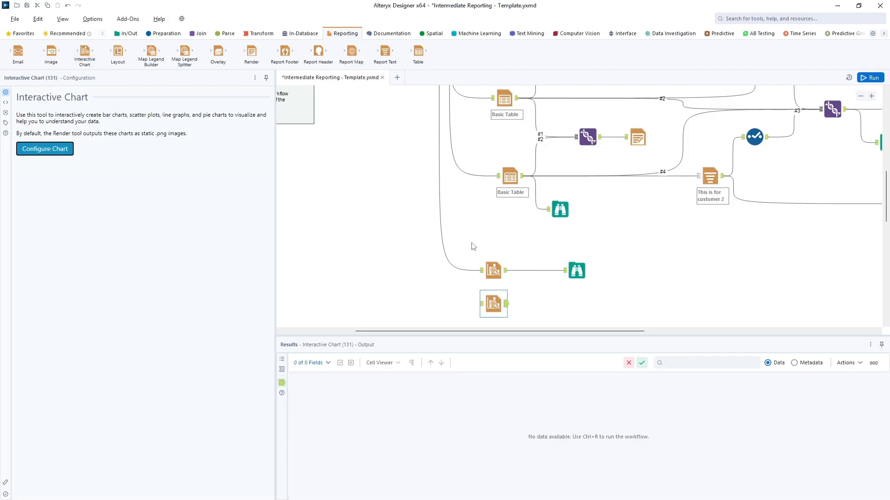
scroll(472, 248, "up", 5)
scroll(473, 246, "up", 1)
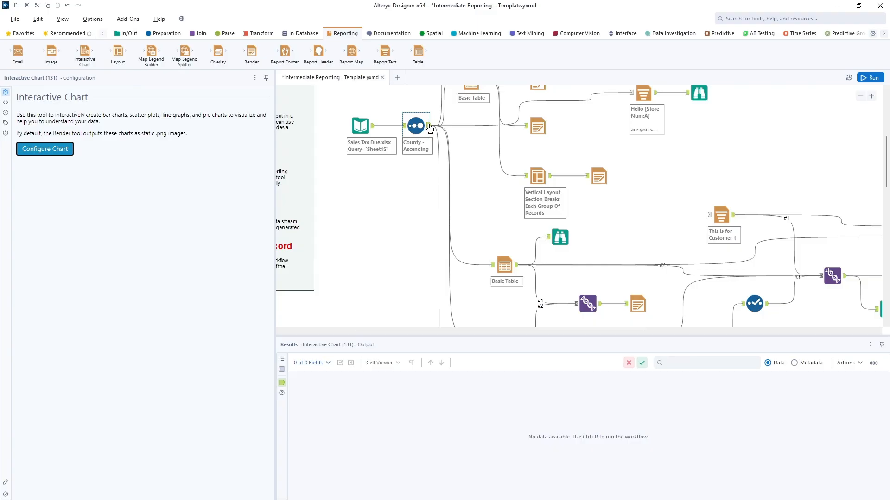
left_click_drag(429, 125, 493, 215)
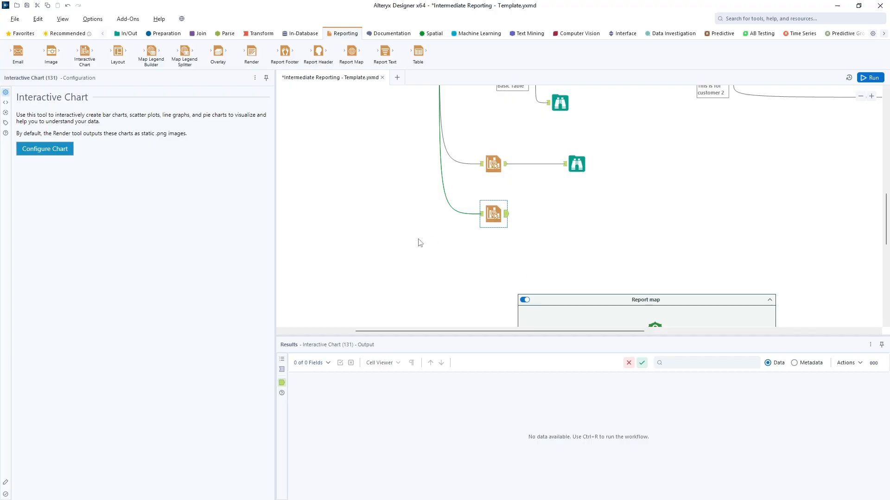
Step: Add a layer to the new Interactive Chart and name it "Min Monthly Sales" in place of the default name
left_click(52, 149)
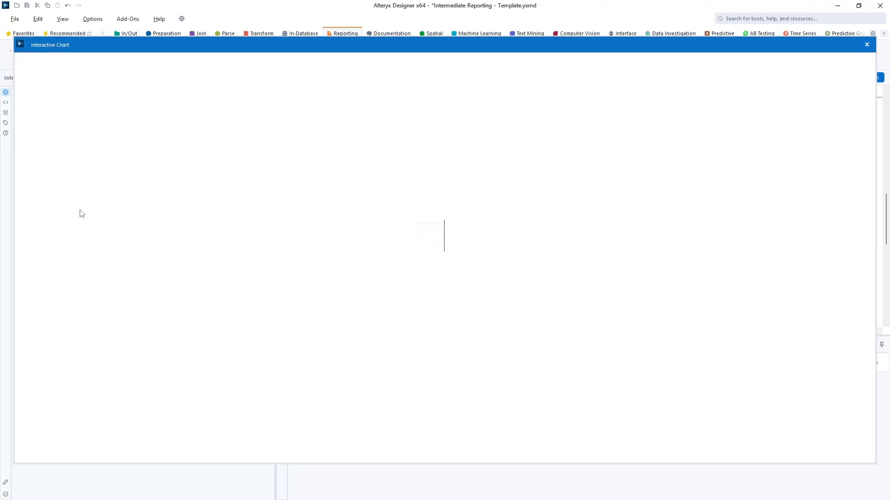
left_click(118, 64)
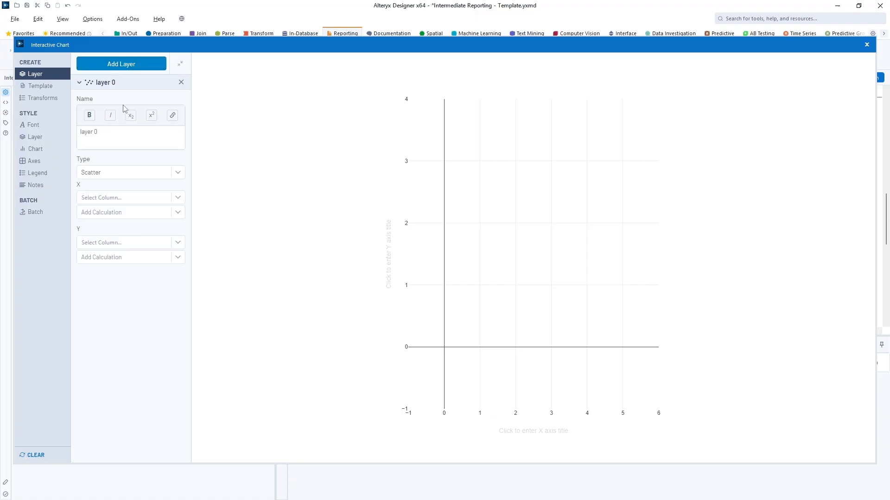
left_click(105, 135)
type("Min Monthly Sales")
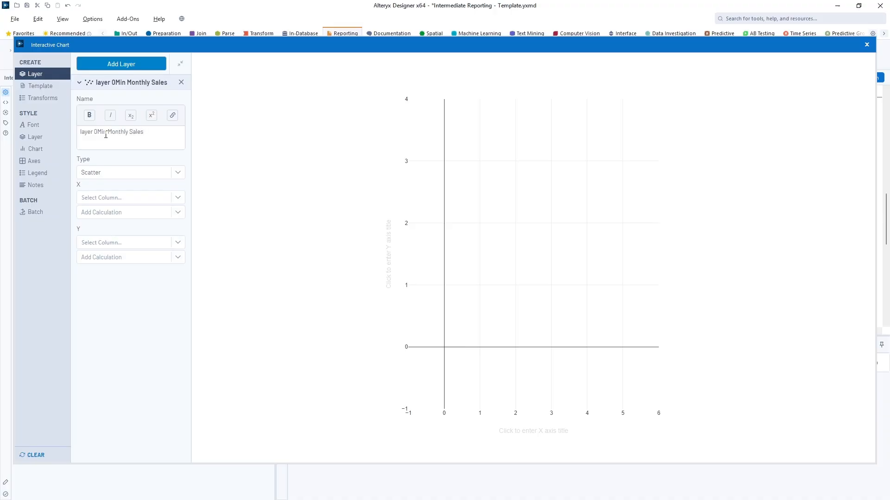
left_click(97, 133)
key("BackSpace")
key("BackSpace")
key("BackSpace")
key("BackSpace")
key("BackSpace")
key("BackSpace")
key("BackSpace")
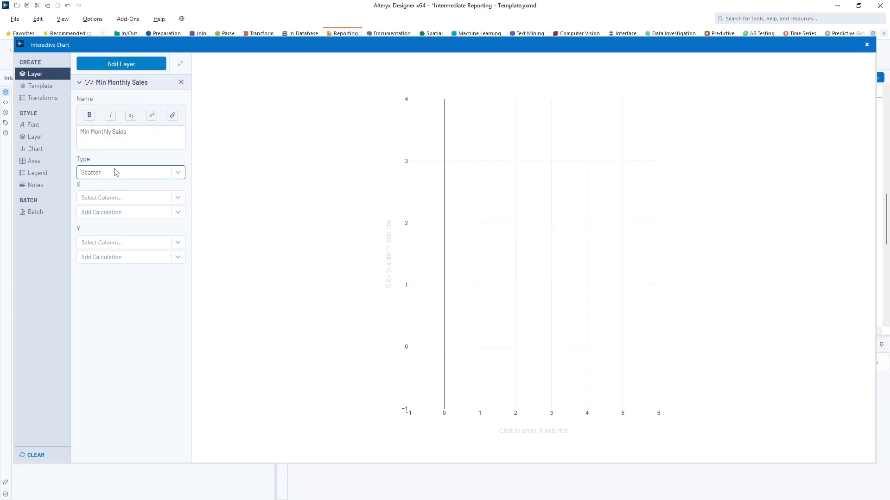
Step: Make the Min Monthly Sales layer a bar chart with County on X and the Min of Total Sales on Y
left_click(178, 172)
left_click(159, 195)
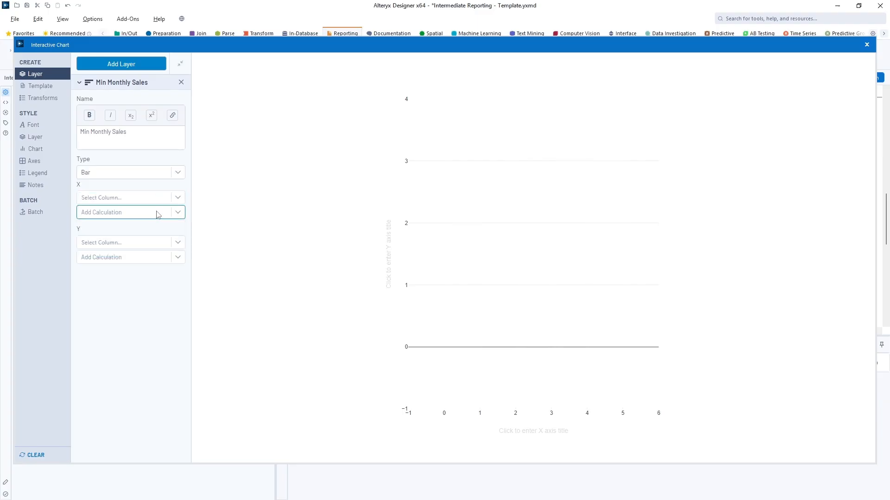
left_click(158, 197)
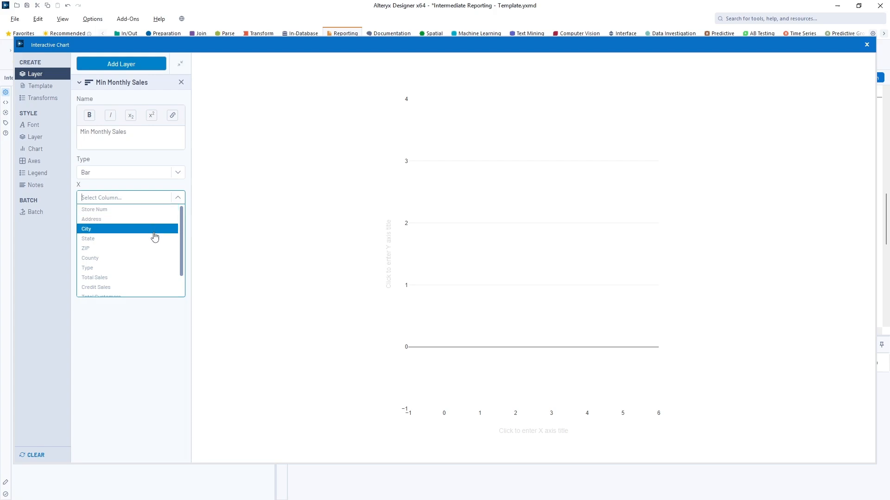
left_click(147, 258)
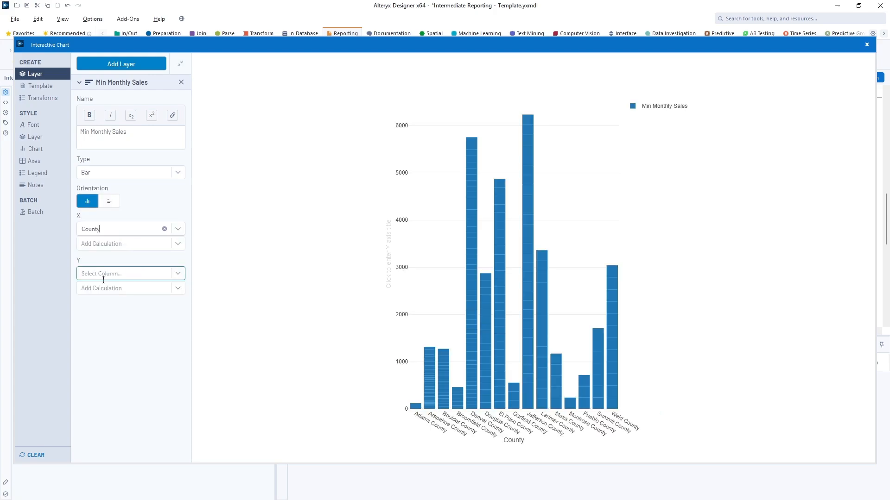
left_click(177, 275)
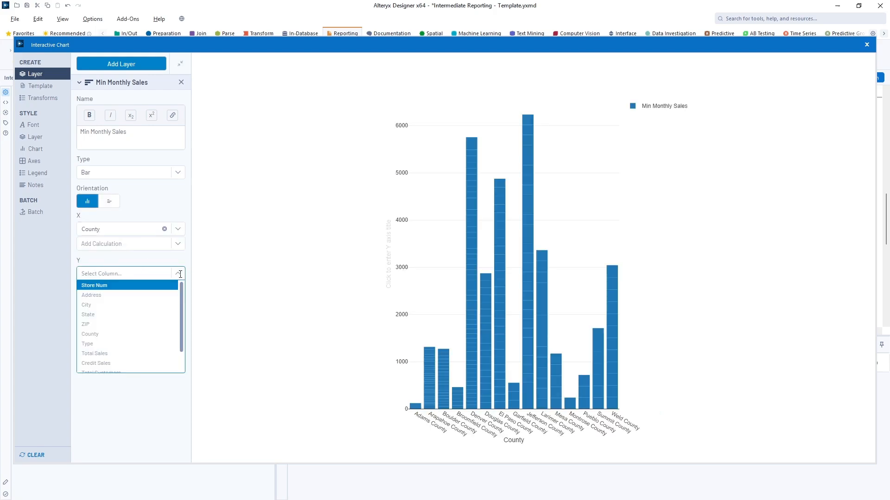
left_click(136, 354)
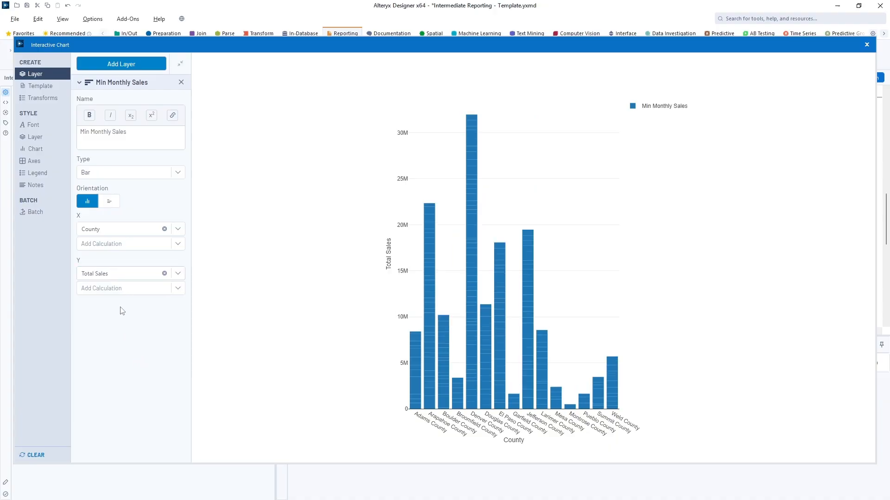
left_click(108, 291)
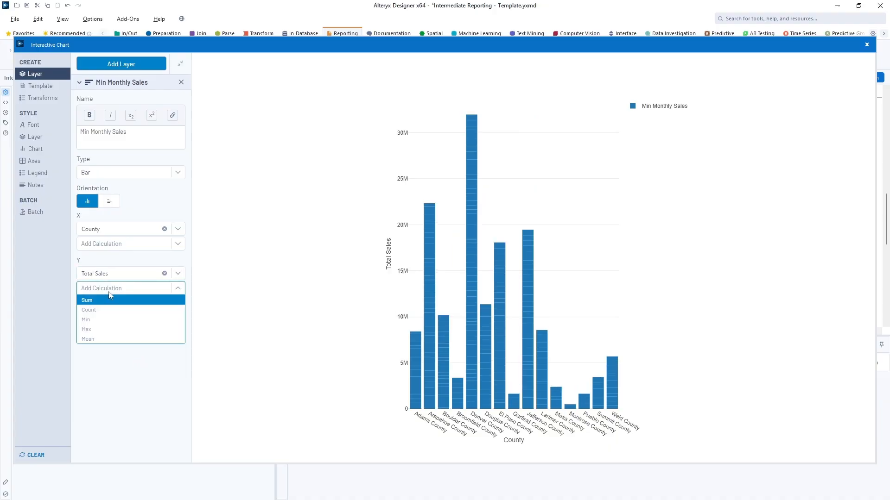
left_click(104, 320)
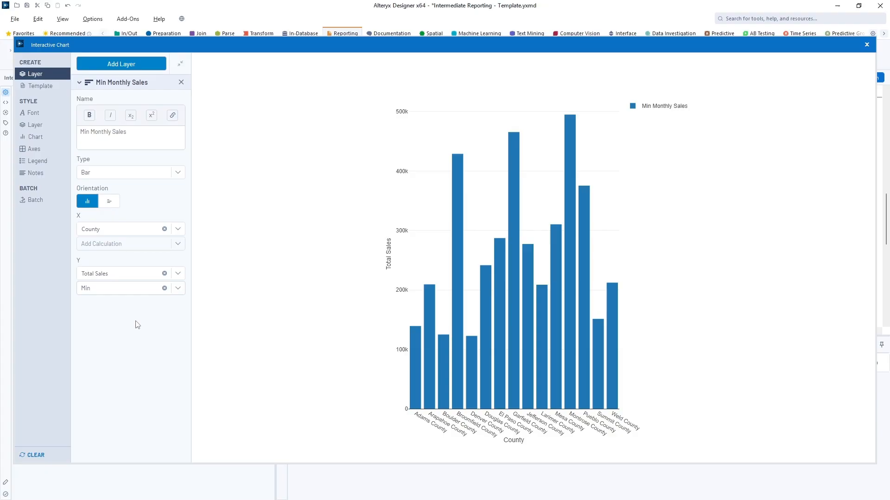
Step: Add a second layer to the chart and name it "Max Monthly Sales" in place of the default name
left_click(121, 65)
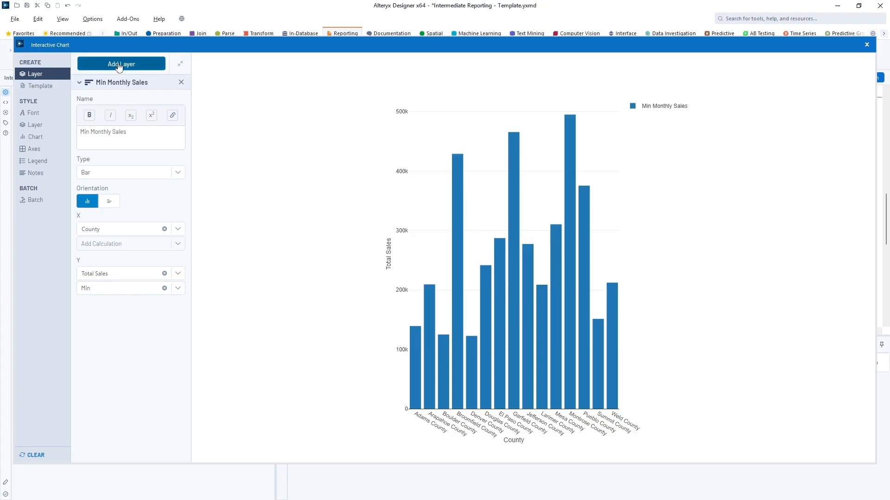
left_click_drag(111, 146, 56, 147)
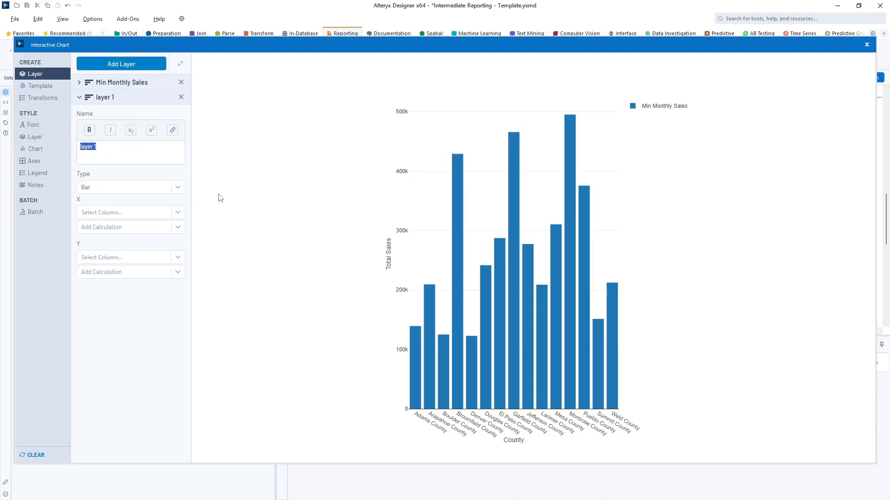
type("Max Monthly Sales")
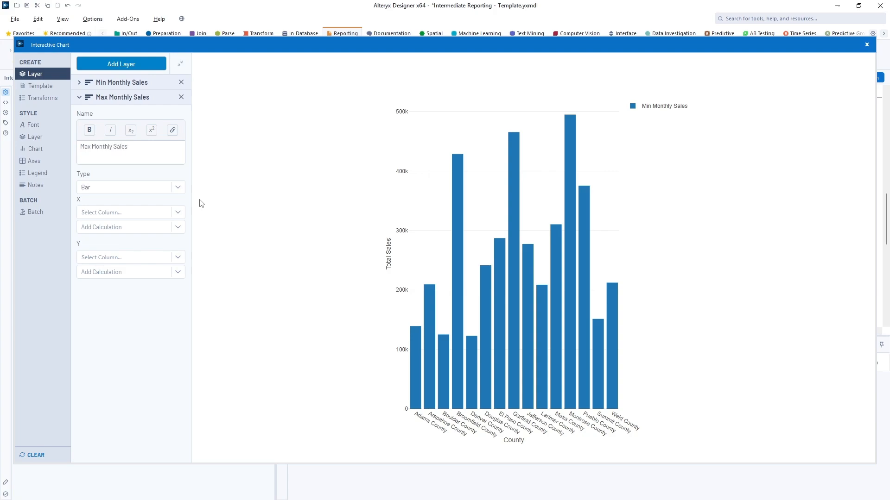
Step: Set the Max Monthly Sales layer to County on X and the Max of Total Sales on Y, and collapse its settings
left_click(164, 212)
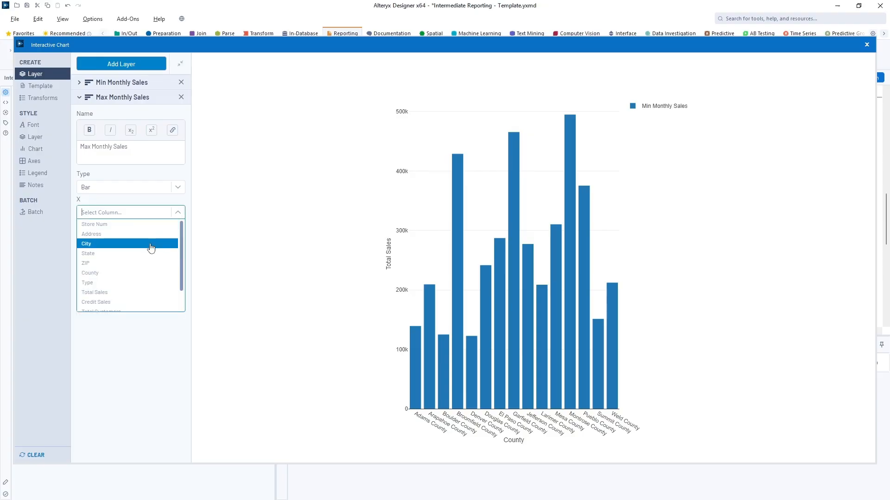
left_click(142, 273)
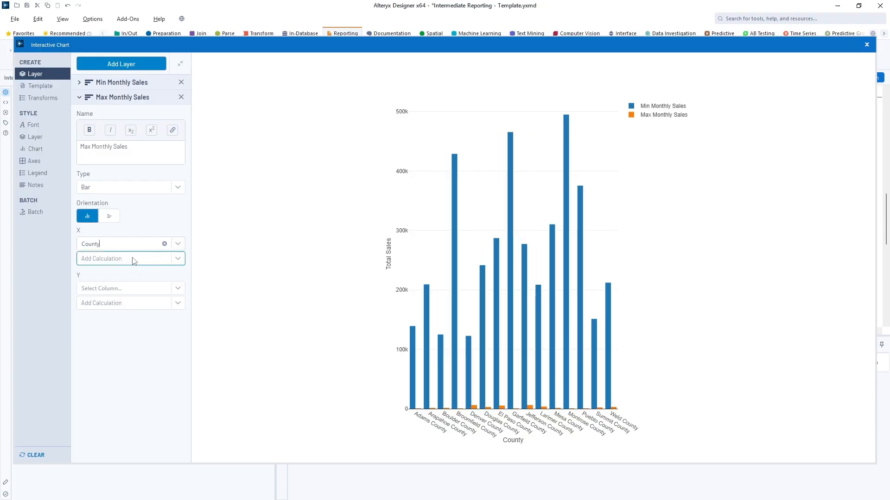
left_click(178, 288)
left_click(133, 359)
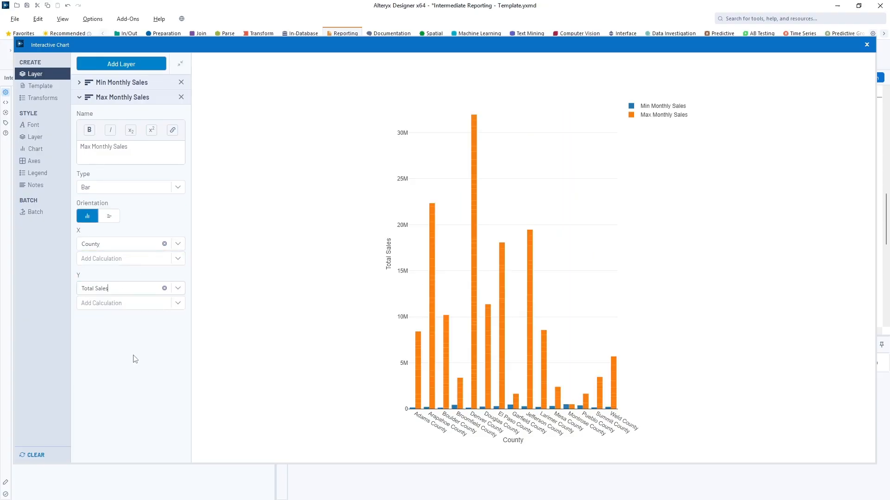
left_click(127, 306)
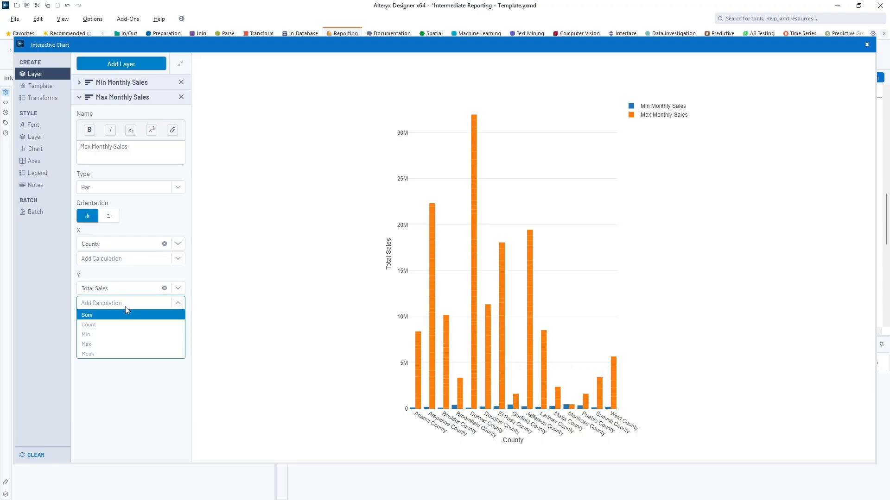
left_click(121, 345)
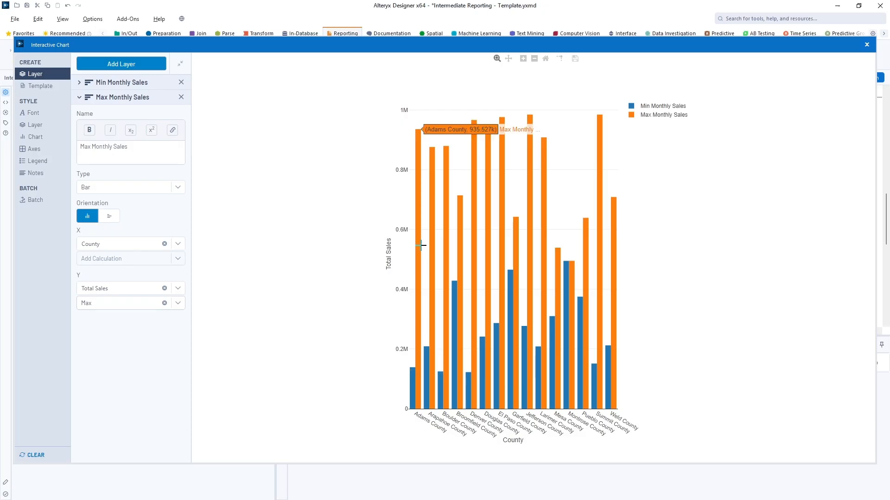
mouse_move(418, 138)
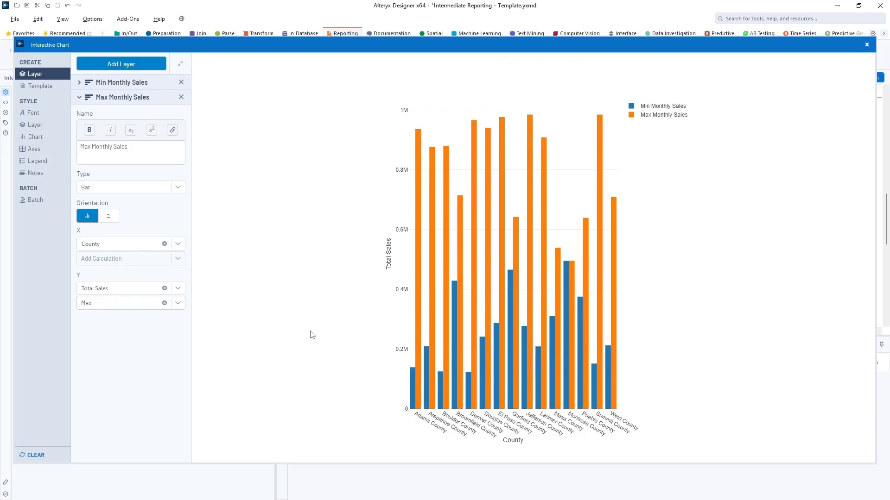
left_click(100, 97)
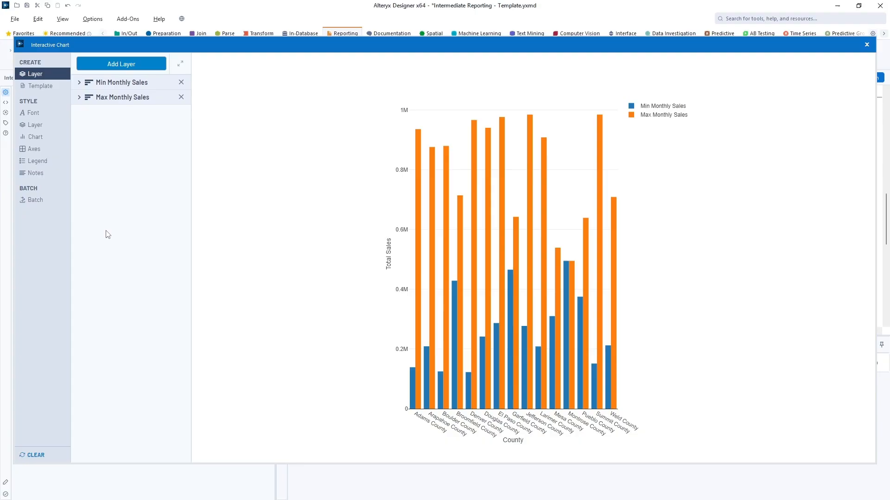
Step: In the Min Monthly Sales layer style, use Store Num as the bar text and set its text position to Inside
left_click(39, 114)
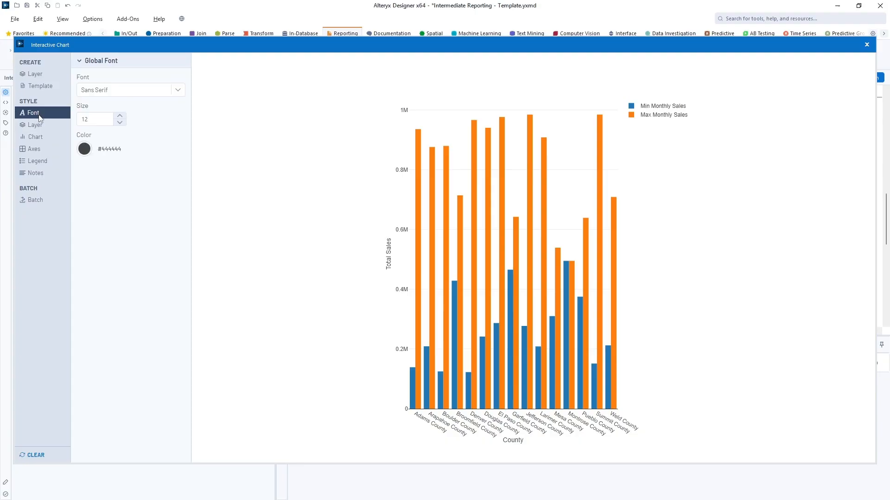
left_click(35, 125)
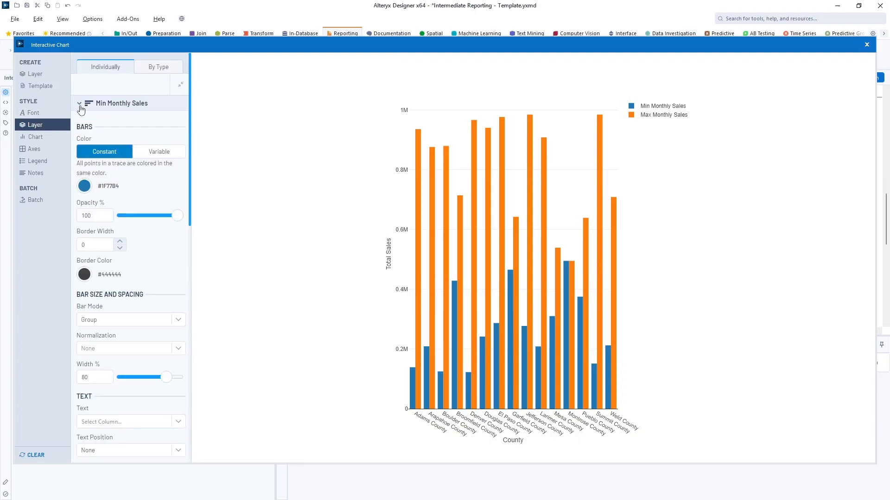
scroll(125, 292, "down", 3)
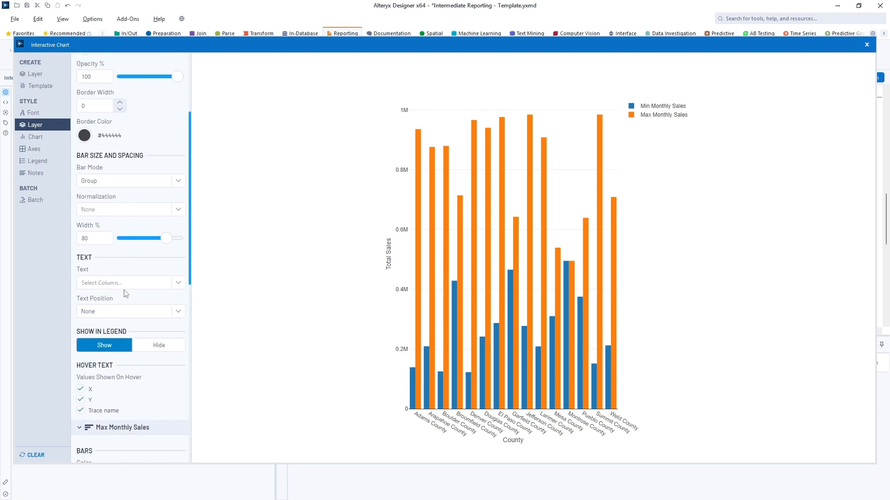
left_click(180, 284)
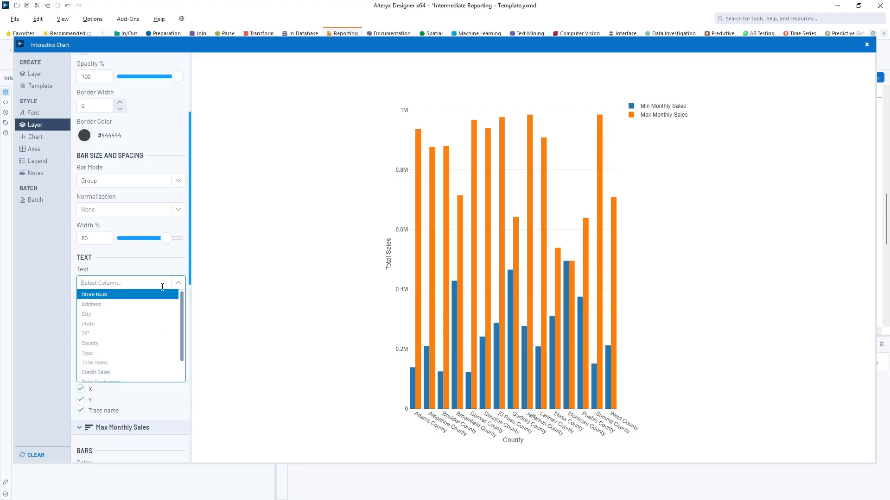
left_click(123, 295)
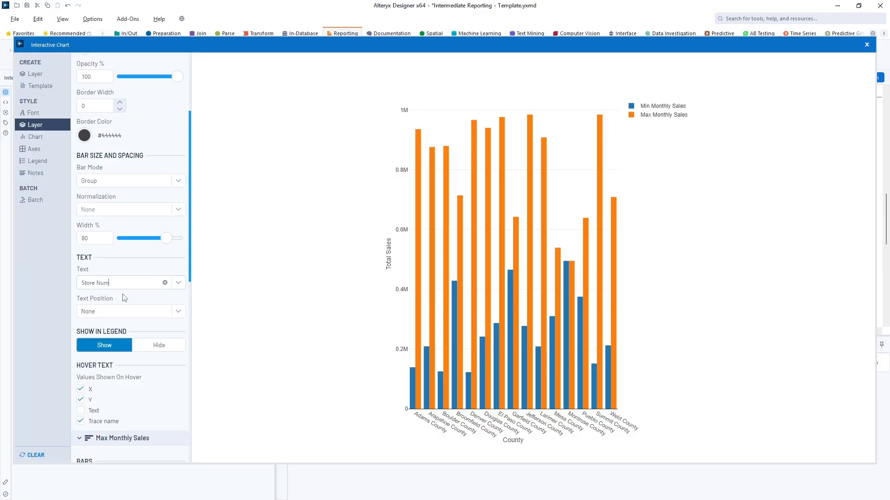
left_click(178, 312)
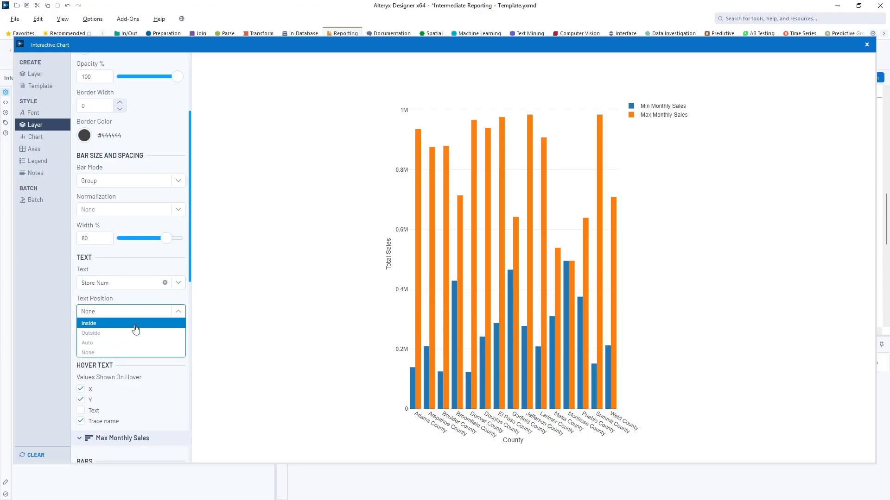
left_click(135, 324)
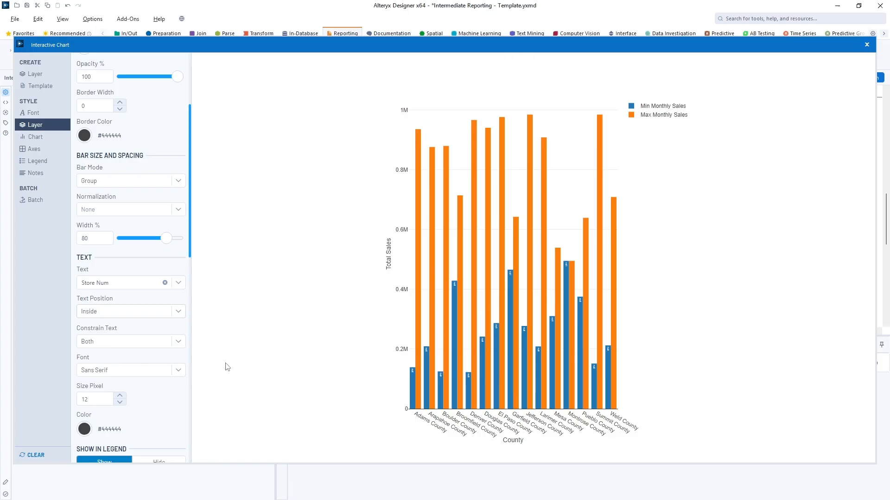
Step: Limit the Min Monthly Sales hover values to Text by disabling X, Y and Trace name, and inspect the Adams County bars' hover labels
scroll(171, 392, "down", 4)
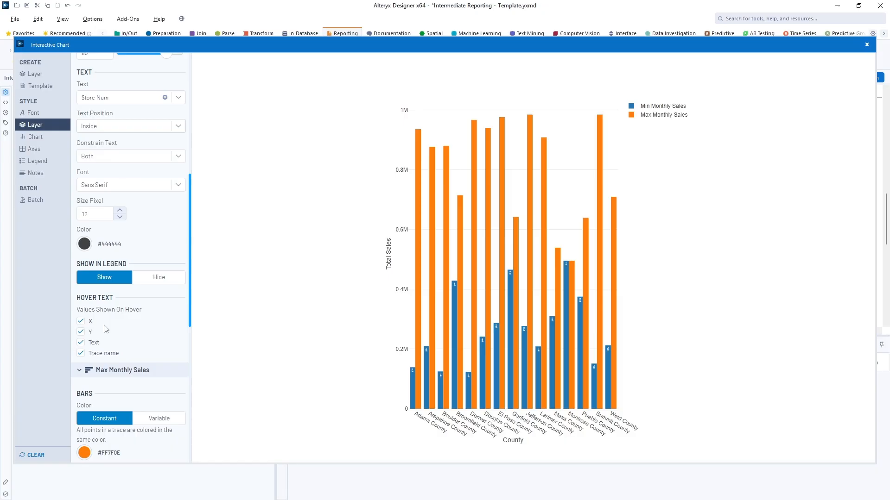
left_click(81, 353)
left_click(80, 332)
left_click(80, 321)
mouse_move(420, 238)
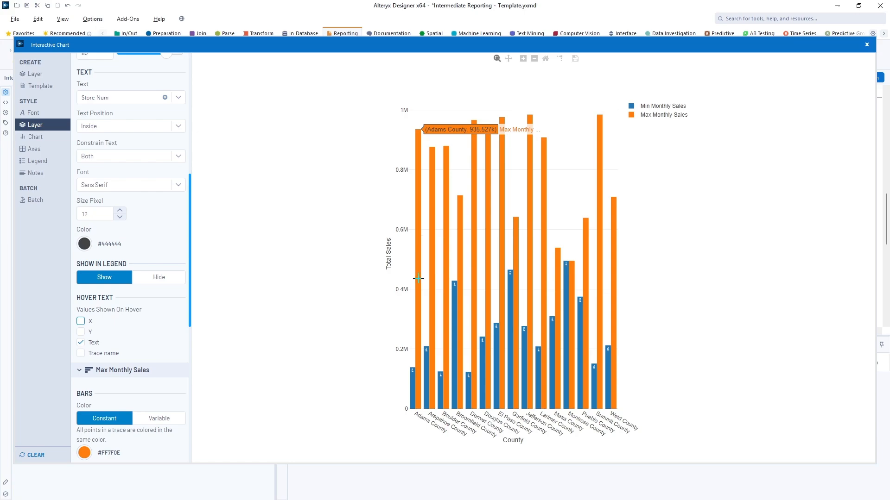
mouse_move(410, 378)
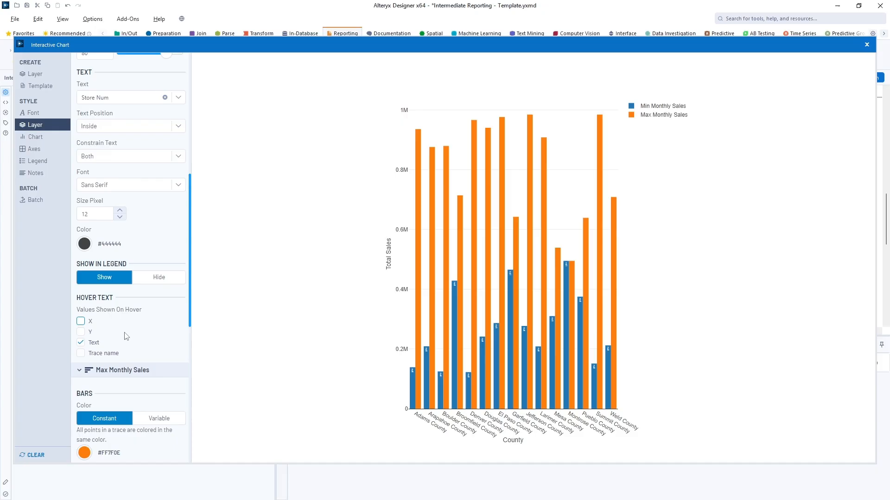
Step: Set Constrain Text to None for the Min Monthly Sales bar labels
scroll(125, 336, "up", 3)
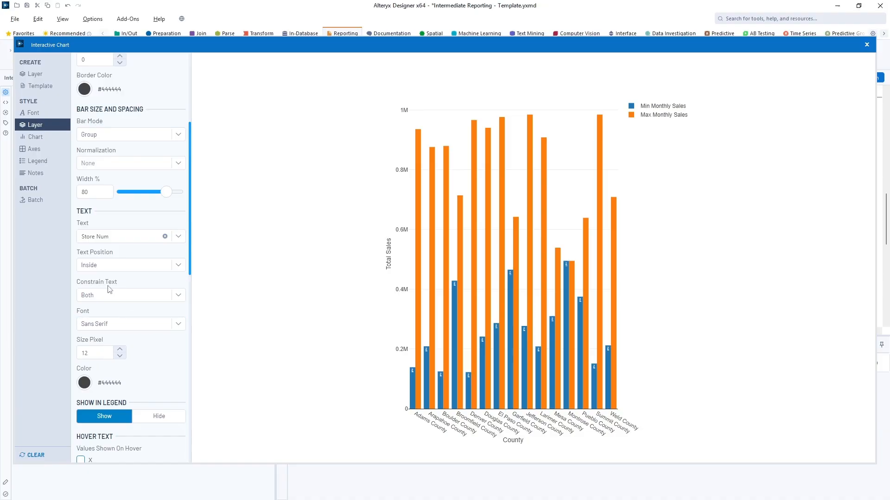
left_click(163, 298)
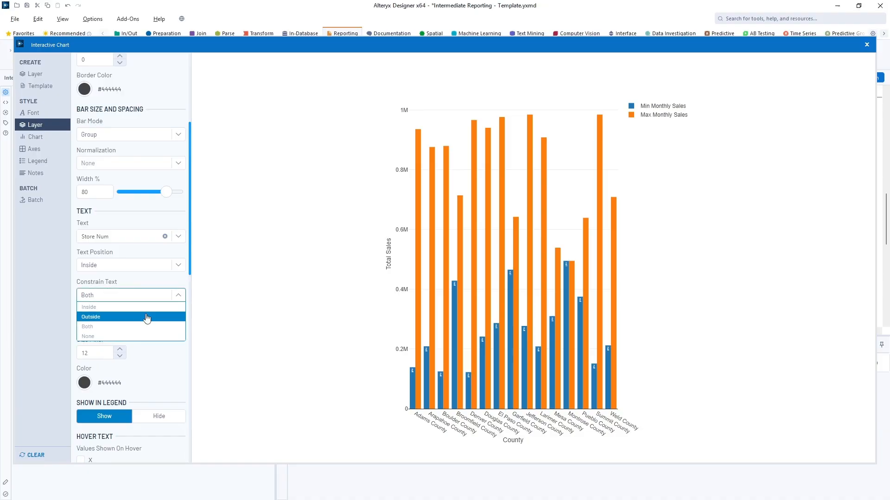
left_click(137, 337)
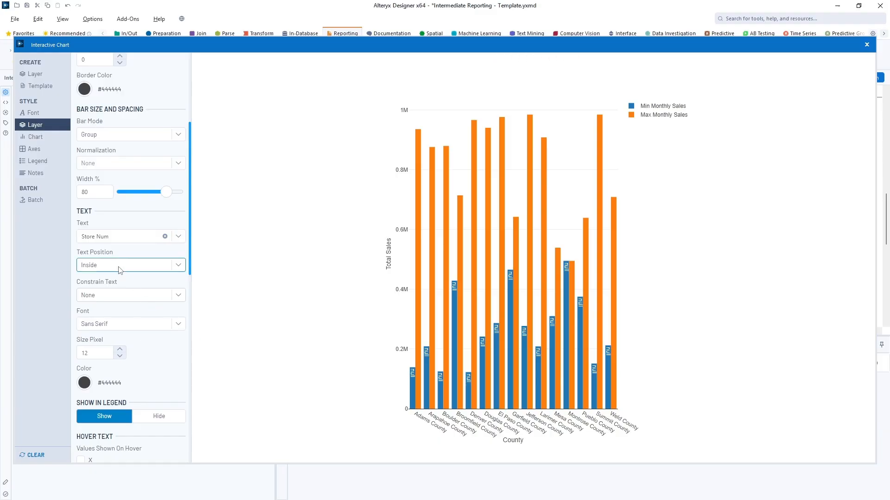
Step: Review the Min Monthly Sales style settings and change the bar text column to City
scroll(110, 147, "up", 5)
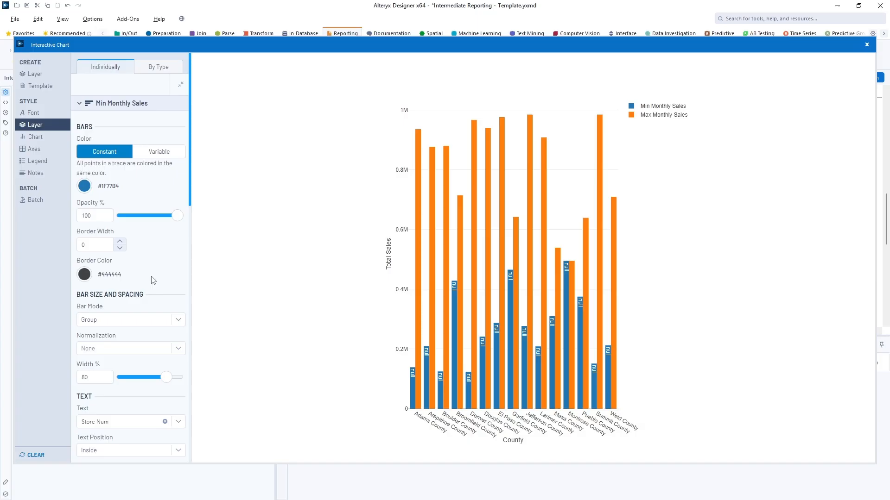
scroll(153, 280, "down", 3)
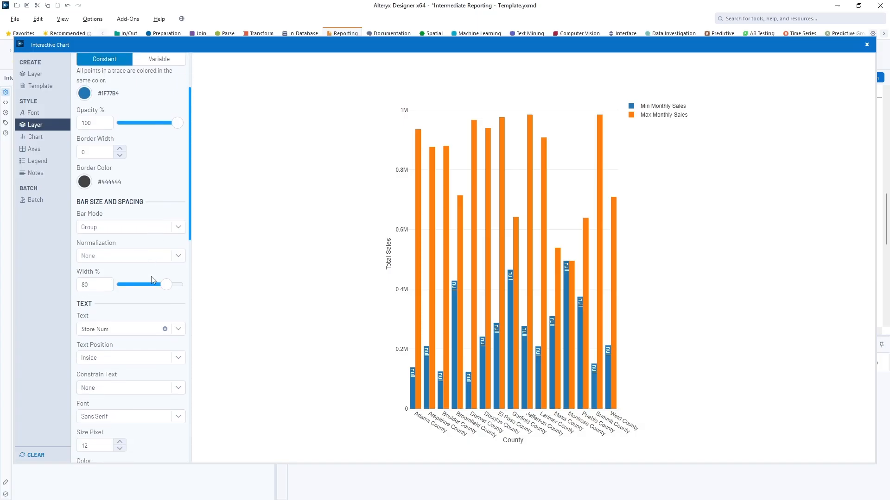
scroll(153, 281, "down", 3)
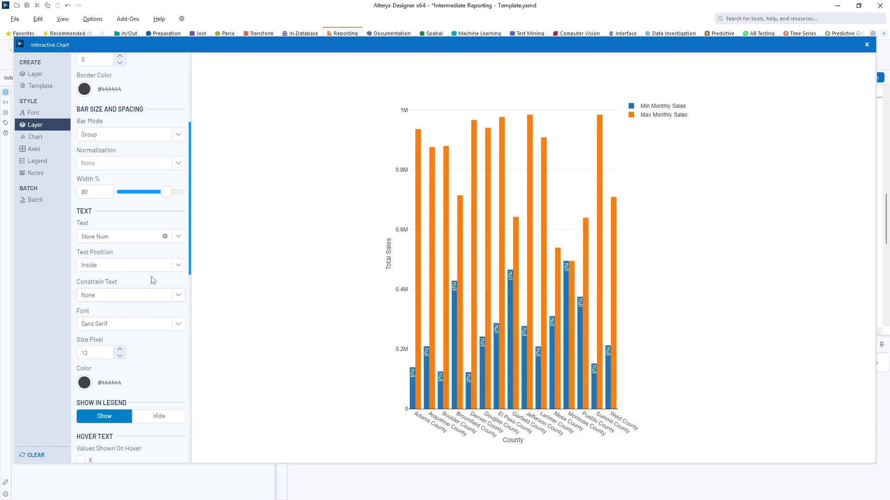
left_click(178, 237)
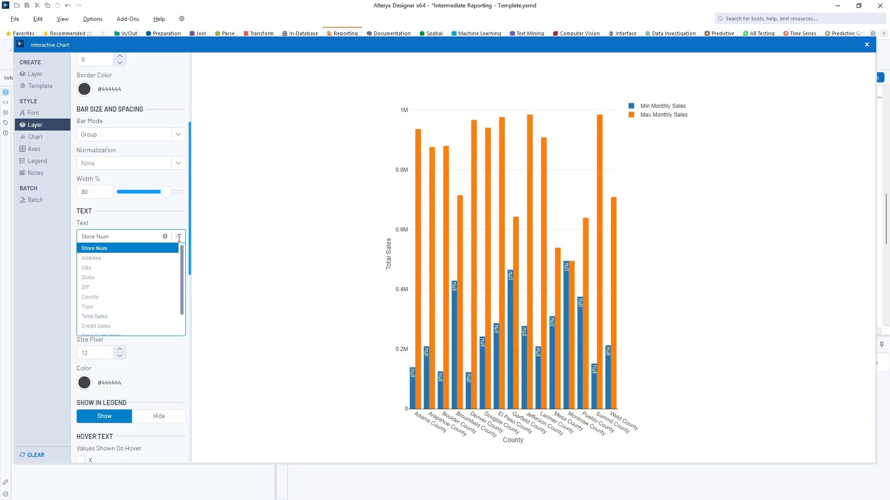
left_click(148, 268)
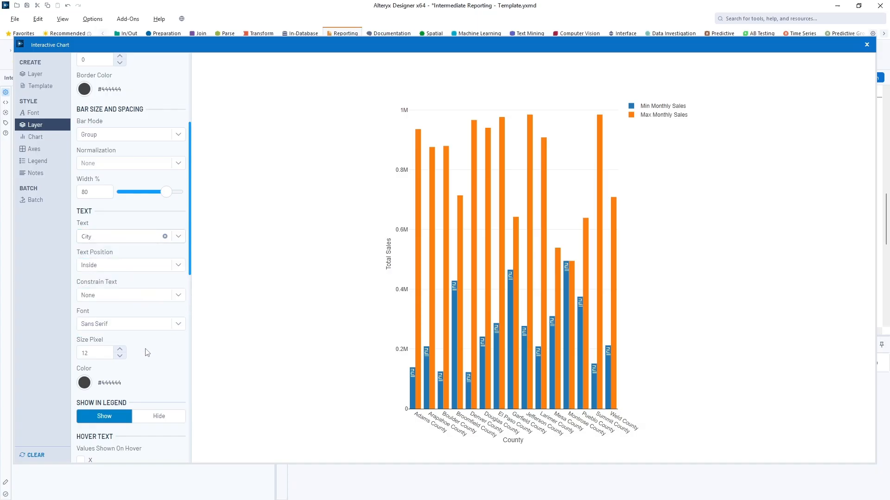
Step: Review the chart's style settings for layers, display, axes and legend
scroll(147, 354, "down", 3)
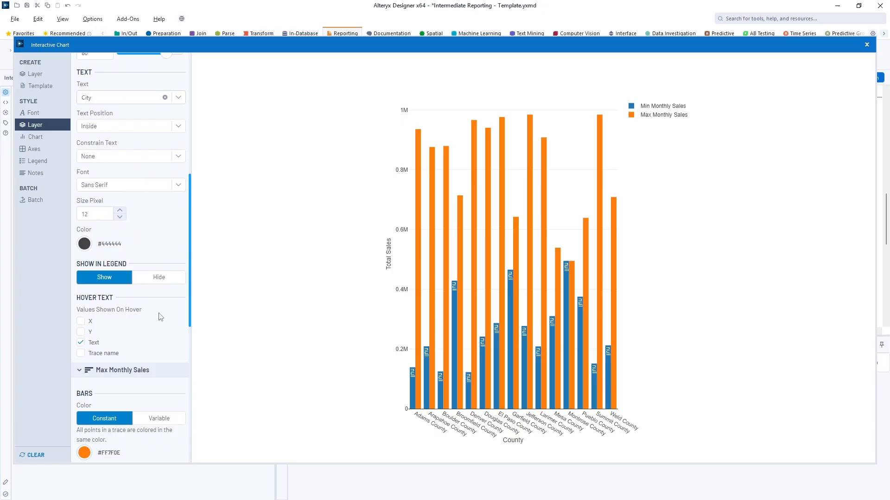
scroll(161, 317, "down", 4)
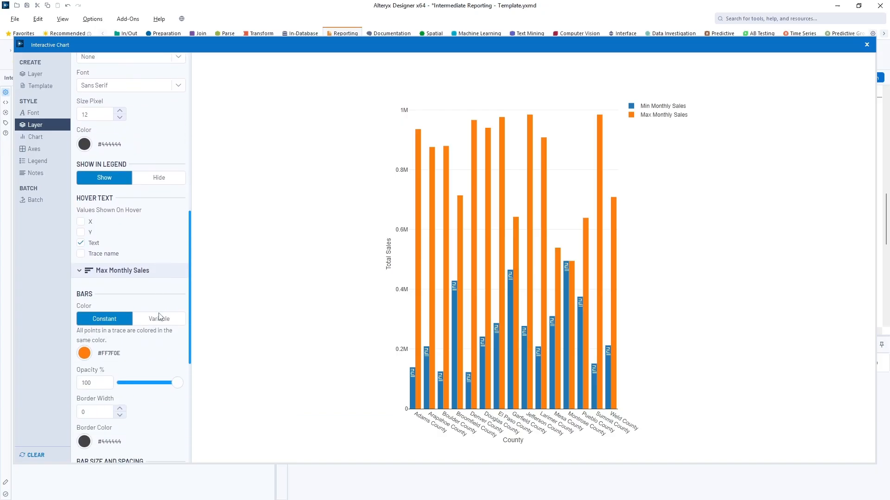
left_click(29, 137)
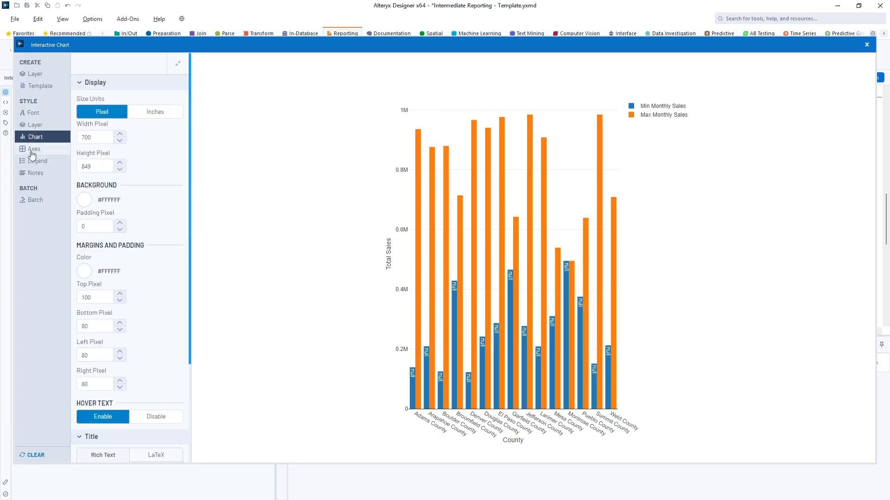
left_click(32, 152)
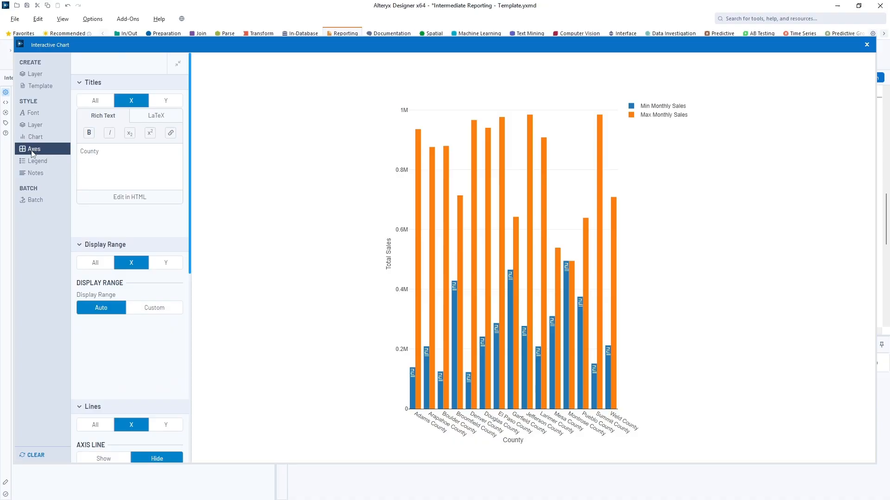
left_click(34, 164)
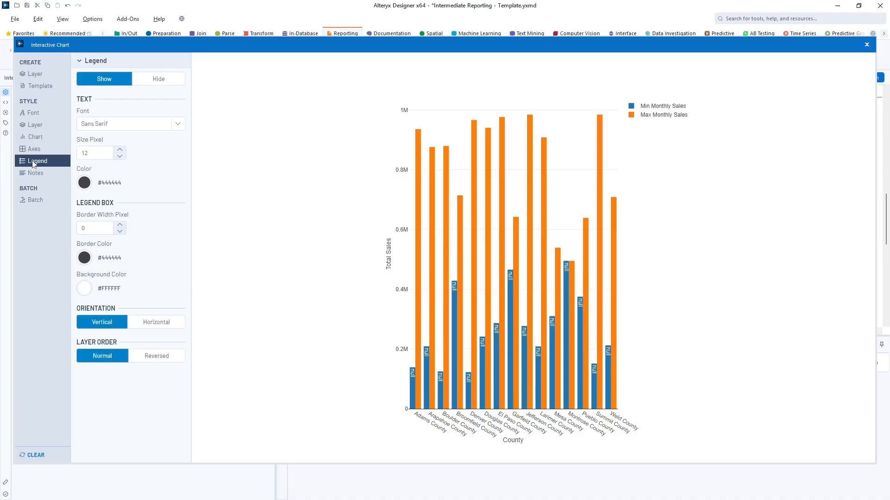
left_click(36, 138)
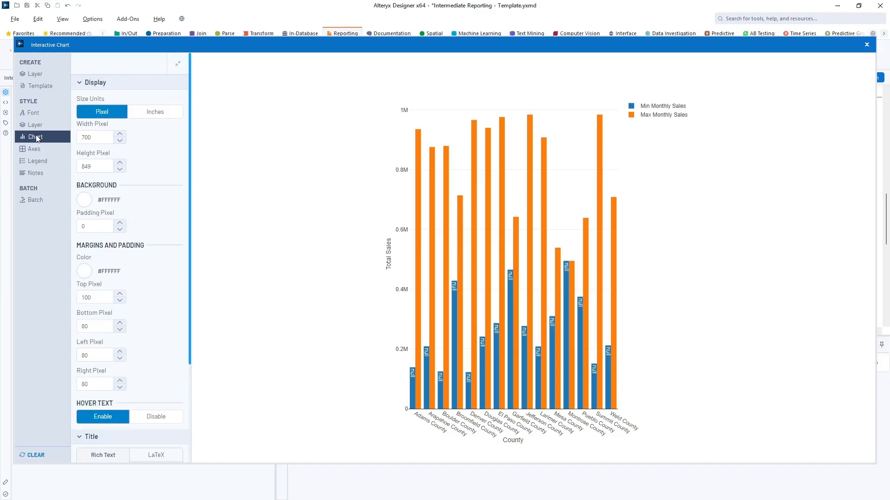
left_click(37, 128)
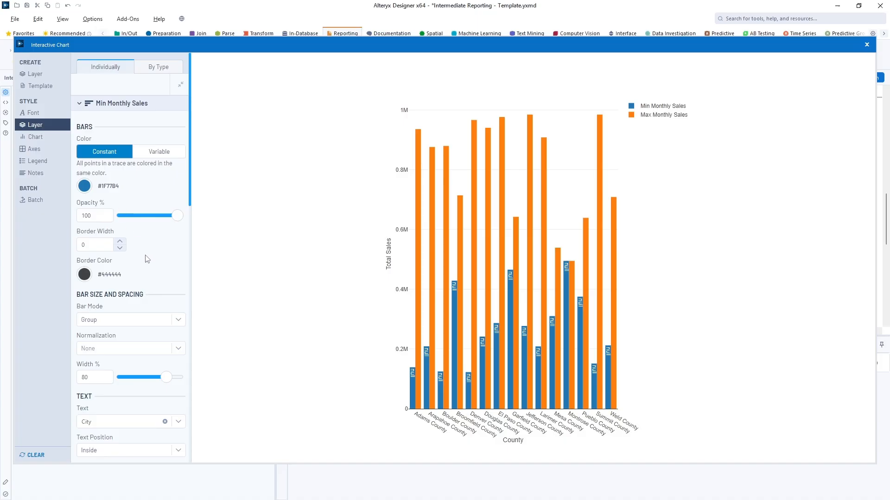
Step: Set the Min Monthly Sales bar text to Store Num with Auto position and Constrain Text on Both, and close the chart editor
scroll(147, 258, "down", 4)
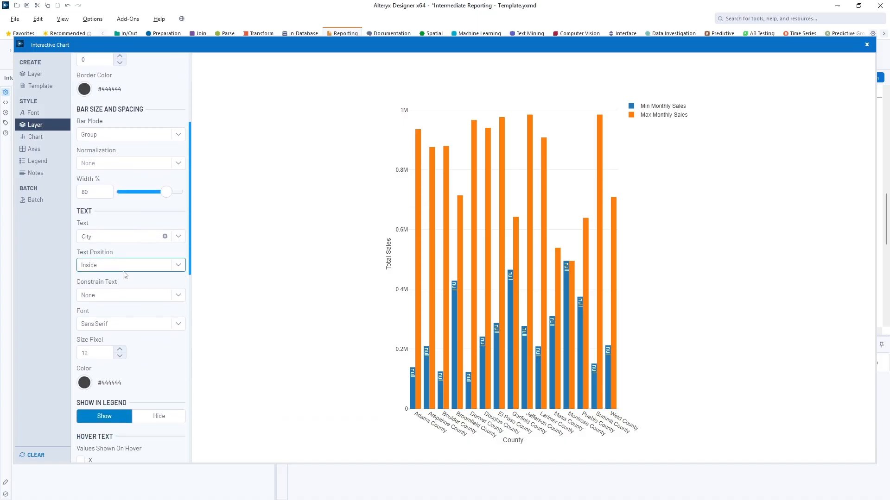
left_click(180, 269)
left_click(154, 290)
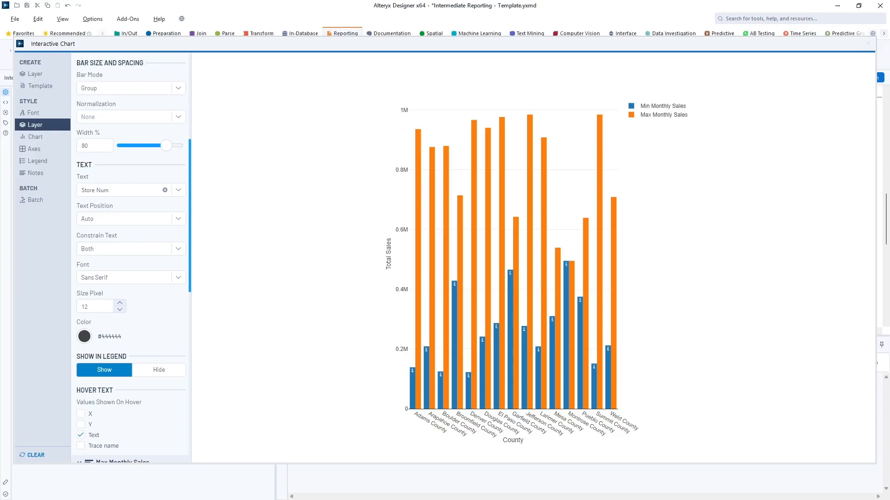
left_click(868, 43)
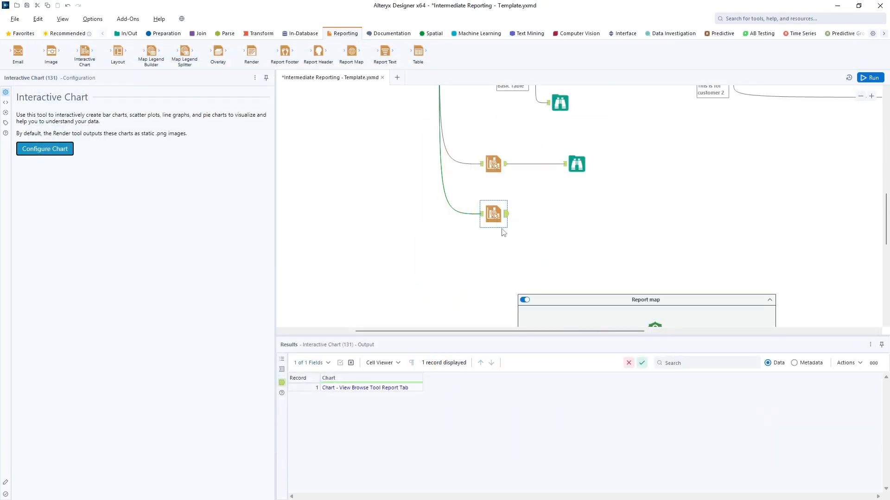
Step: Add a Browse after the second Interactive Chart, run the workflow to view the chart, and align the Browse beneath the one above
right_click(487, 219)
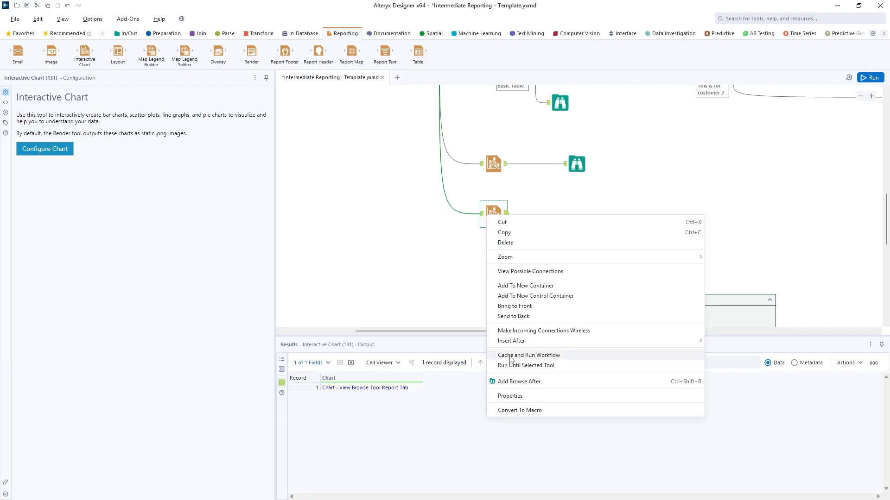
left_click(518, 381)
left_click(869, 77)
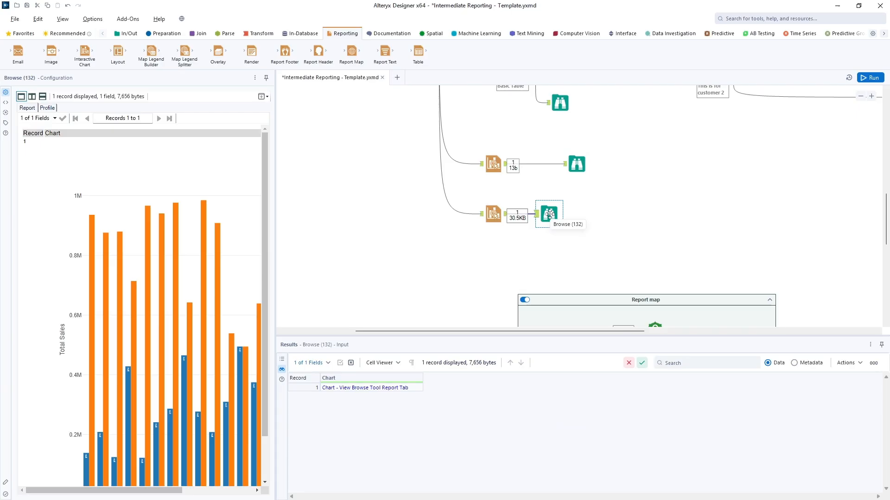
left_click_drag(264, 305, 268, 379)
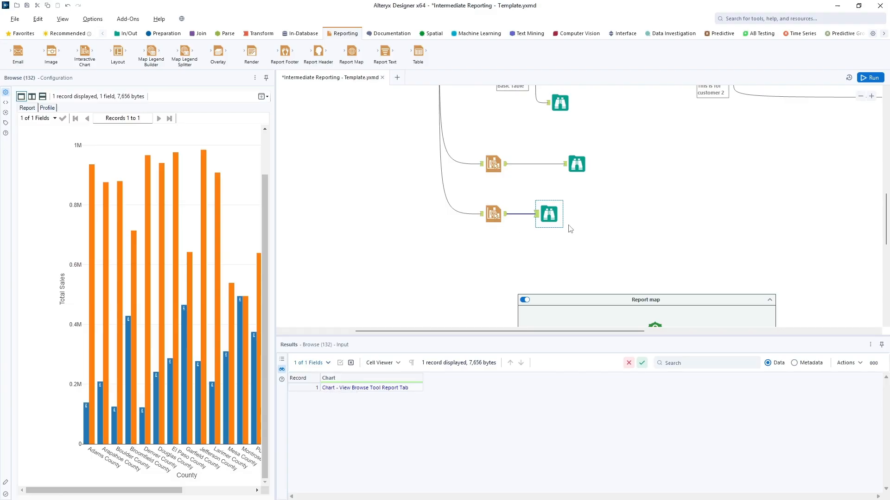
left_click_drag(553, 216, 581, 216)
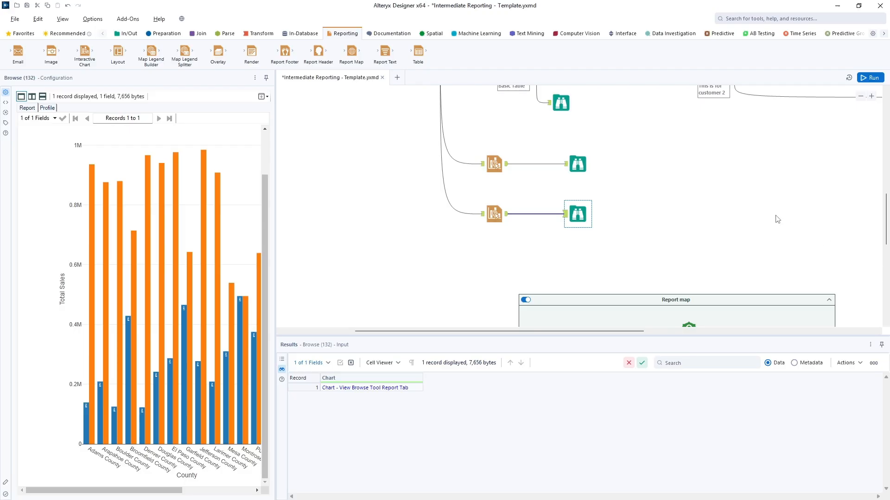
Step: In the Report map container, add a Browse after the tool that creates spatial objects for store locations
scroll(777, 219, "down", 3)
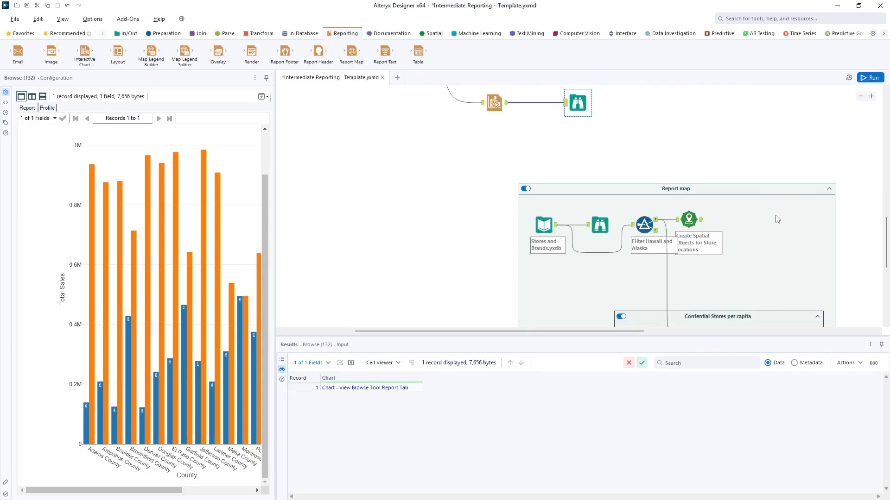
scroll(777, 219, "down", 2)
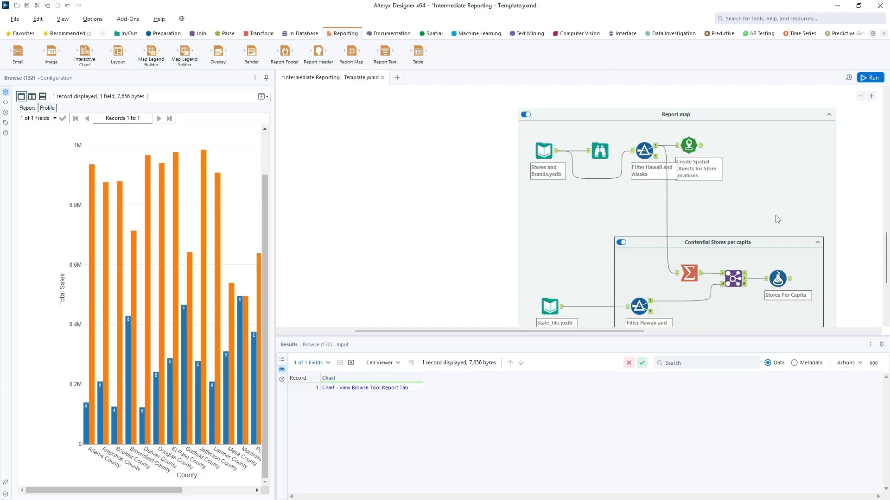
left_click(689, 145)
right_click(689, 147)
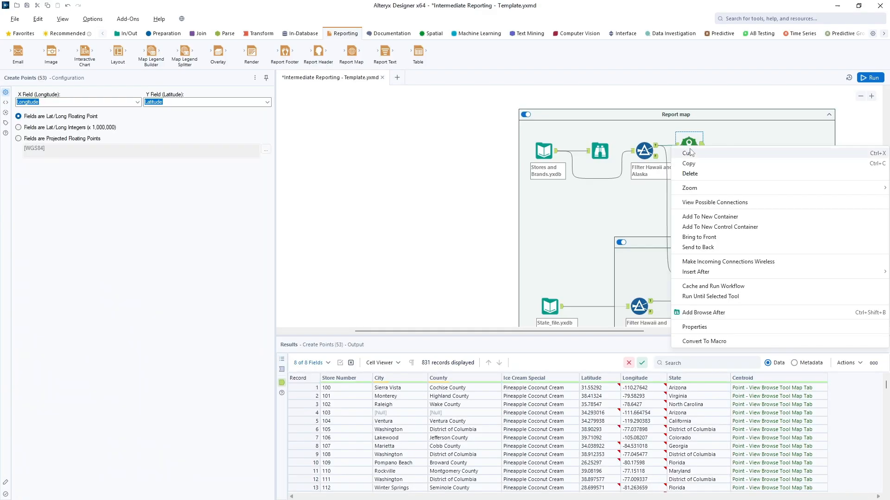
left_click(700, 313)
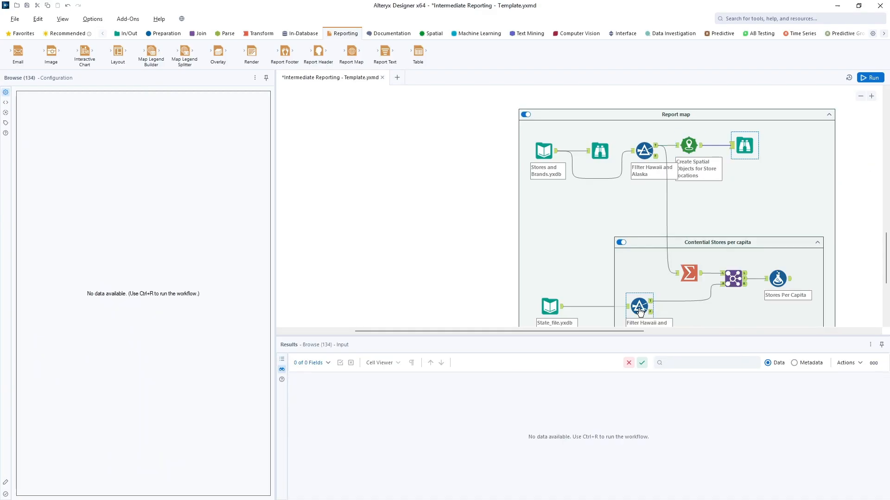
Step: Add a Browse after the Stores Per Capita Formula in the Contential Stores per capita container
scroll(640, 311, "down", 1)
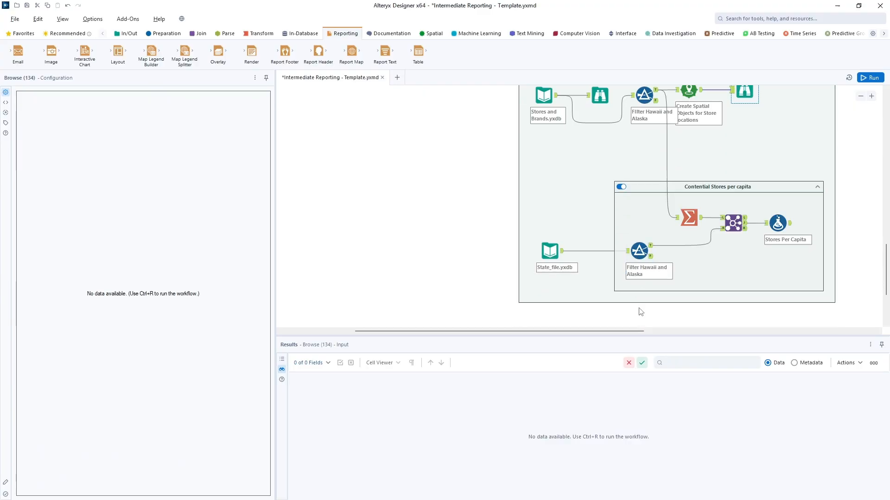
left_click(777, 227)
right_click(776, 227)
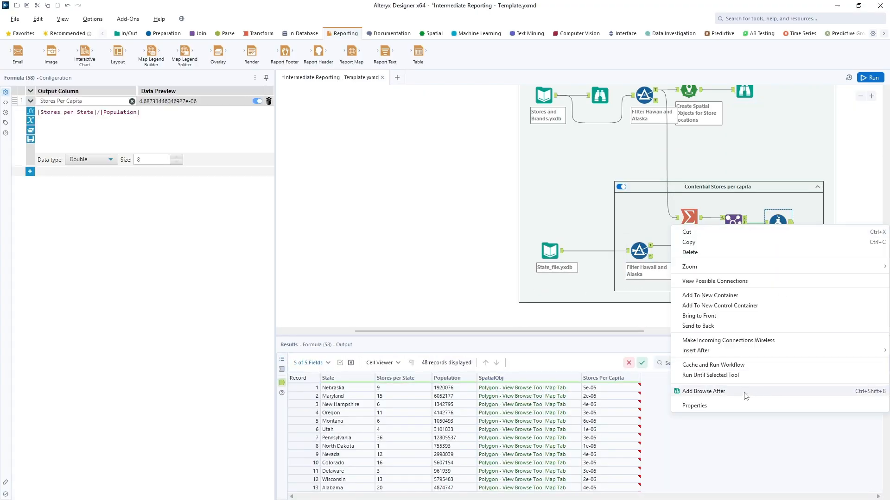
left_click(745, 392)
Step: Move the store locations Browse above its source tool and the Stores Per Capita Browse below its Formula
left_click_drag(605, 332, 664, 353)
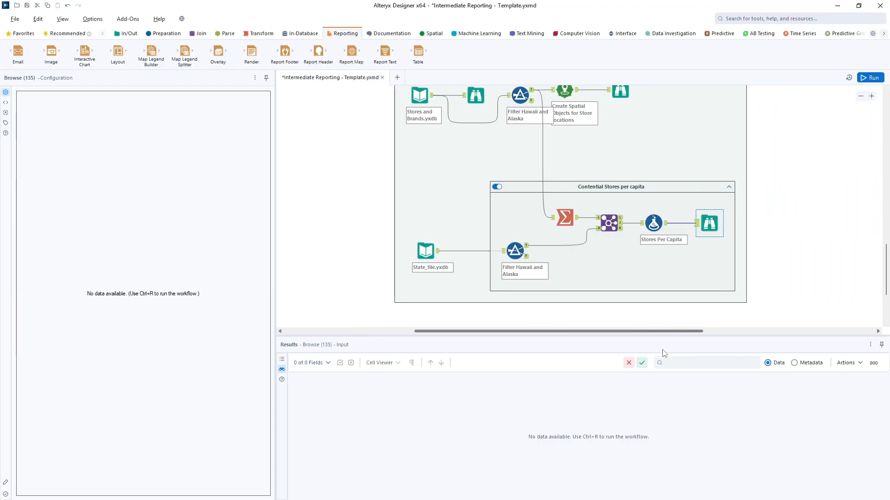
scroll(747, 284, "up", 1)
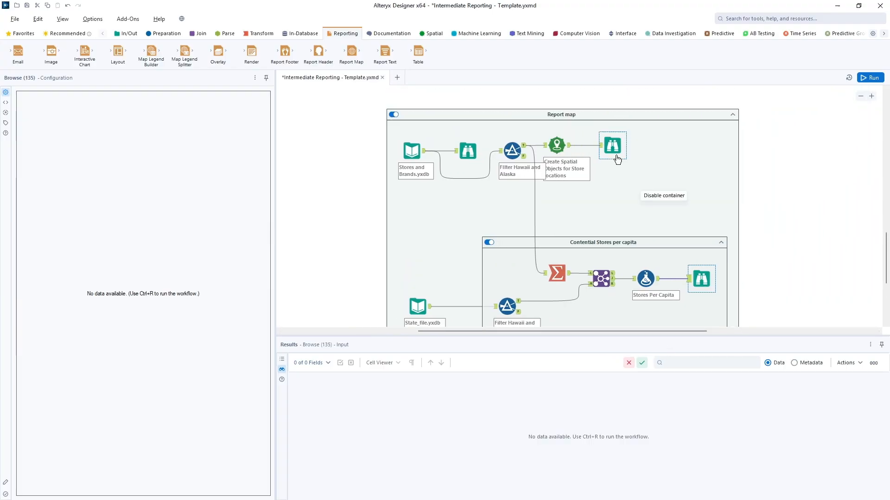
left_click_drag(613, 148, 612, 121)
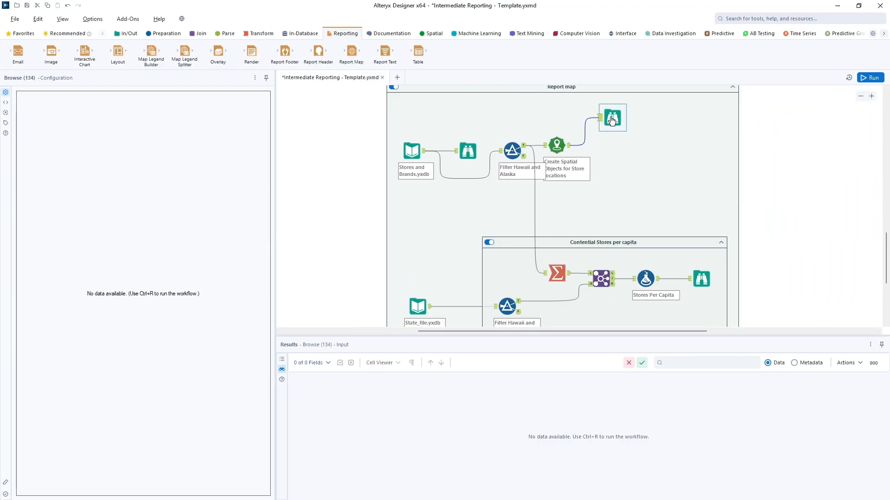
left_click_drag(701, 278, 701, 306)
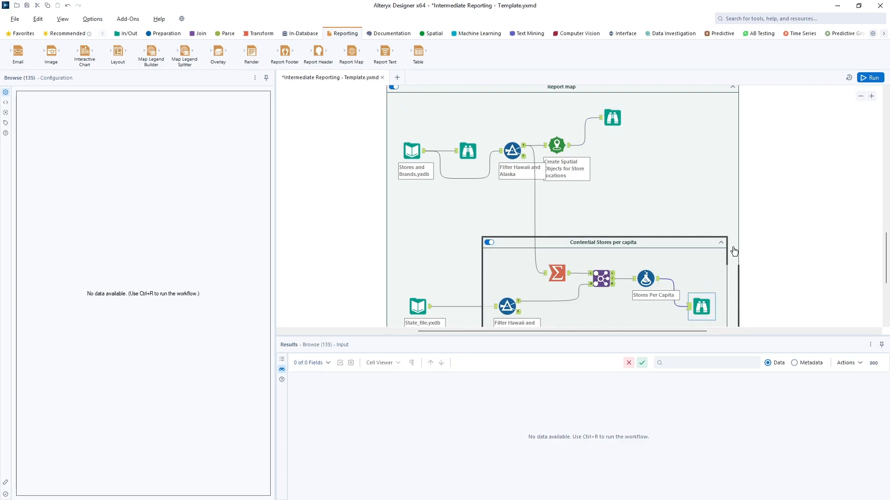
Step: Run the workflow and inspect the store points and the state polygons on the two Browse maps
left_click(870, 77)
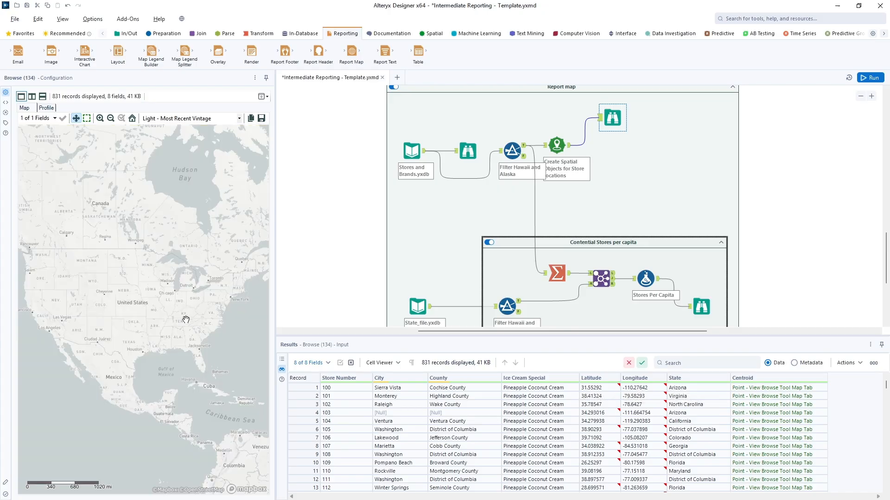
scroll(161, 298, "up", 1)
scroll(162, 298, "up", 1)
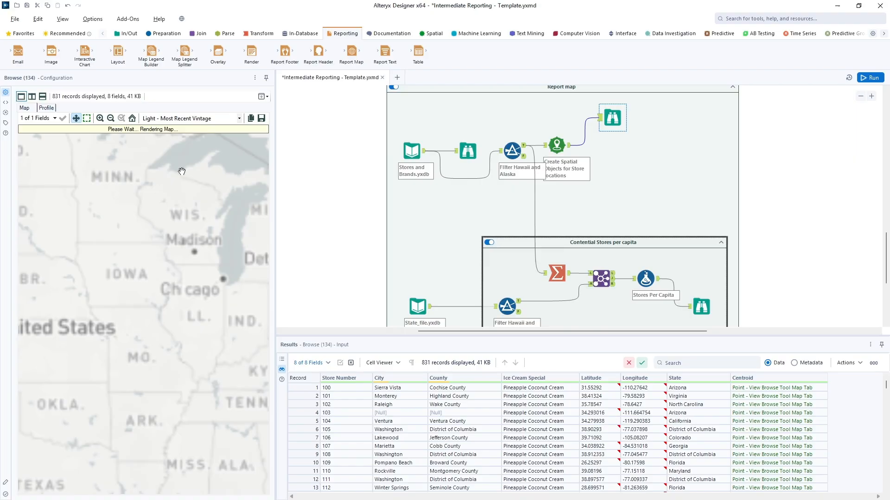
scroll(180, 379, "down", 3)
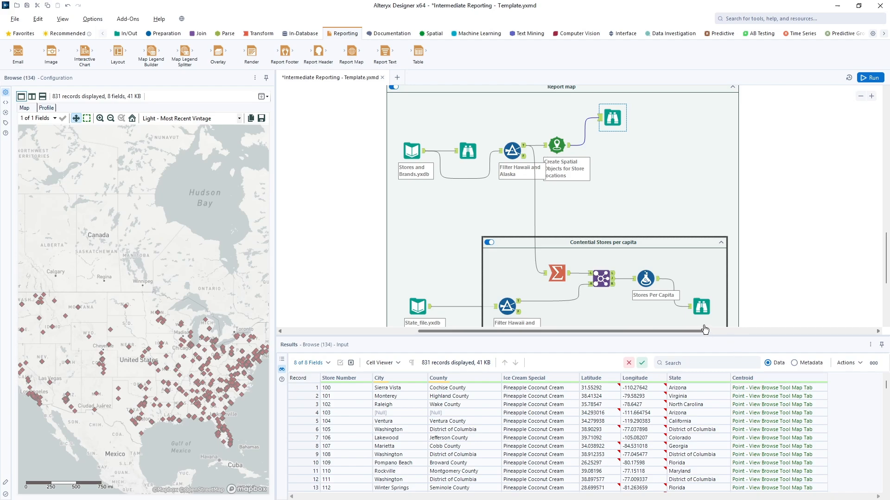
left_click(697, 307)
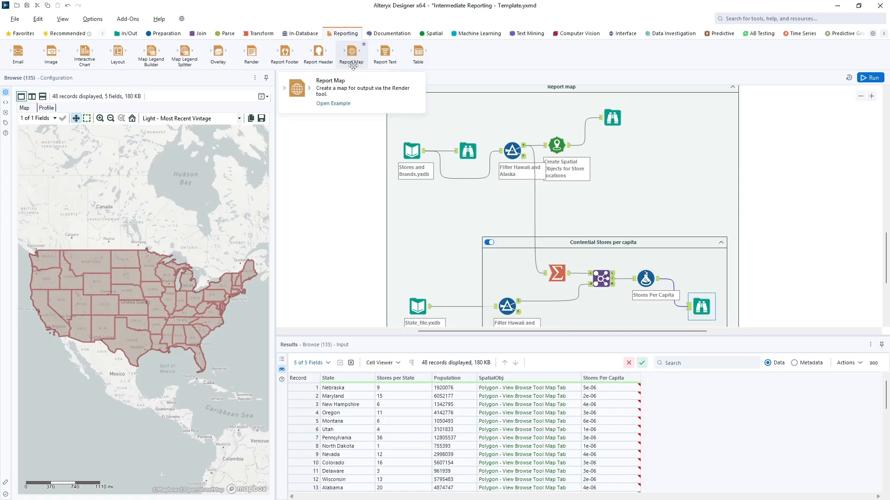
Step: Add a Report Map outside the container, feed it from the Stores Per Capita Formula, and set its map size to 14 by 10.5 inches
left_click_drag(351, 51, 778, 209)
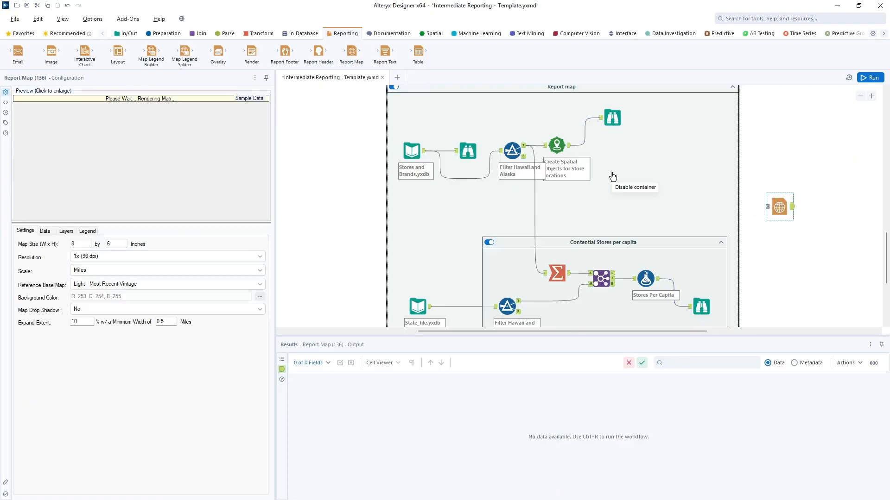
left_click_drag(658, 278, 761, 215)
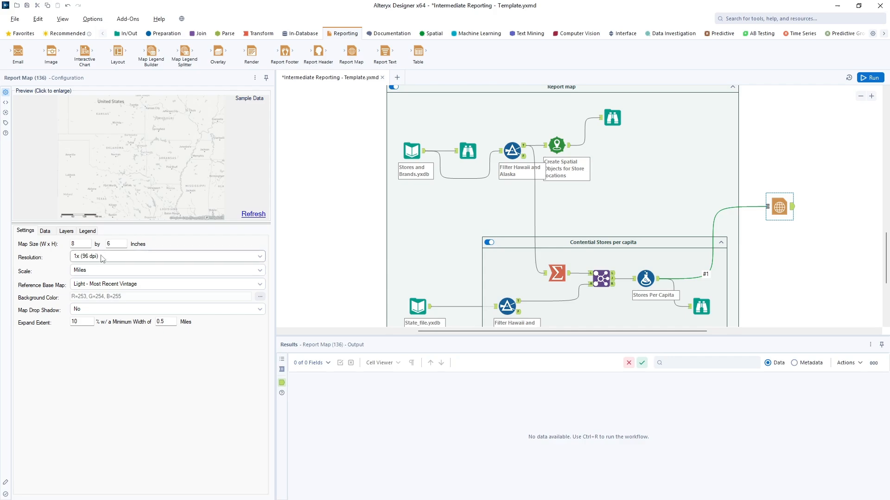
left_click(78, 245)
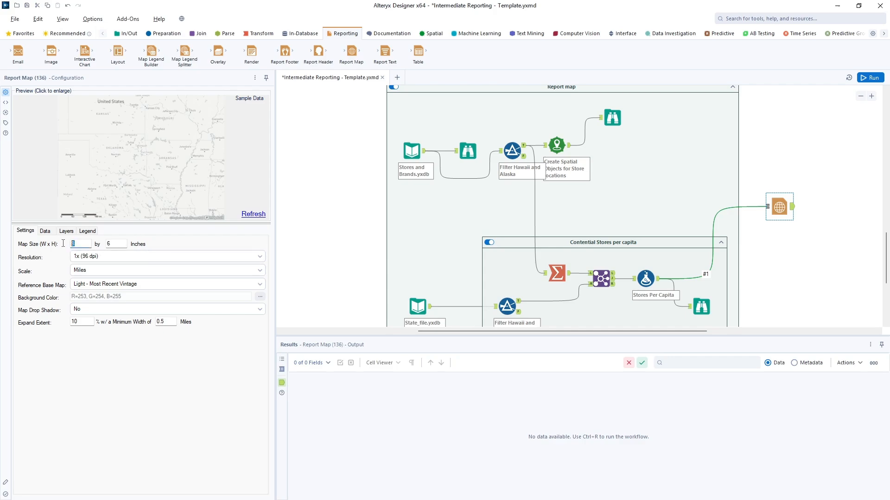
type("14")
key("Tab")
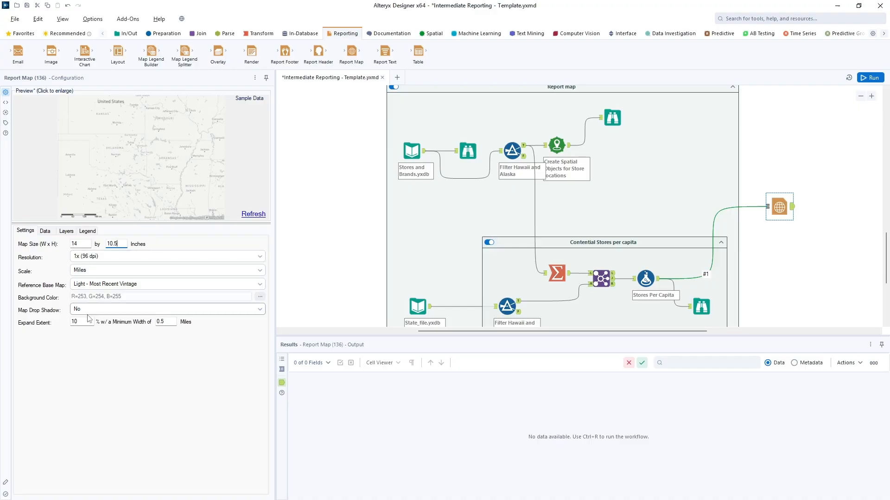
Step: Set the Report Map's scale and reference base map to [None] and open its data connection settings
left_click(260, 270)
left_click(228, 281)
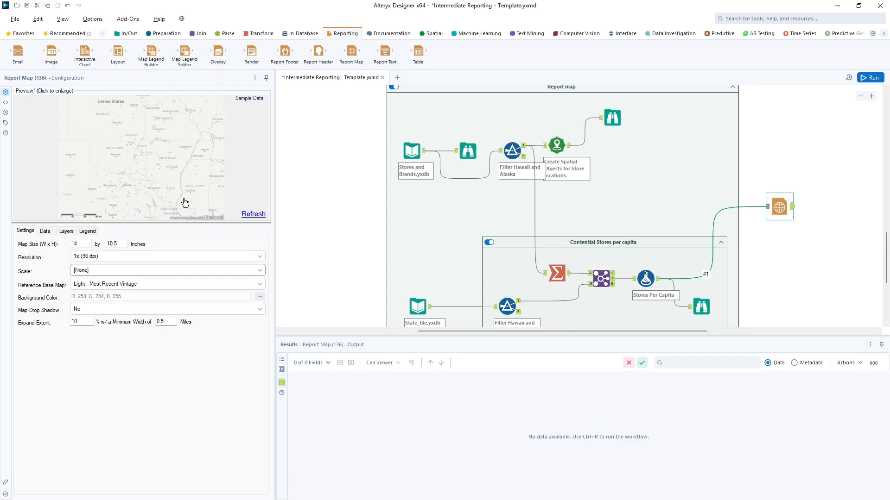
left_click(117, 284)
left_click(119, 294)
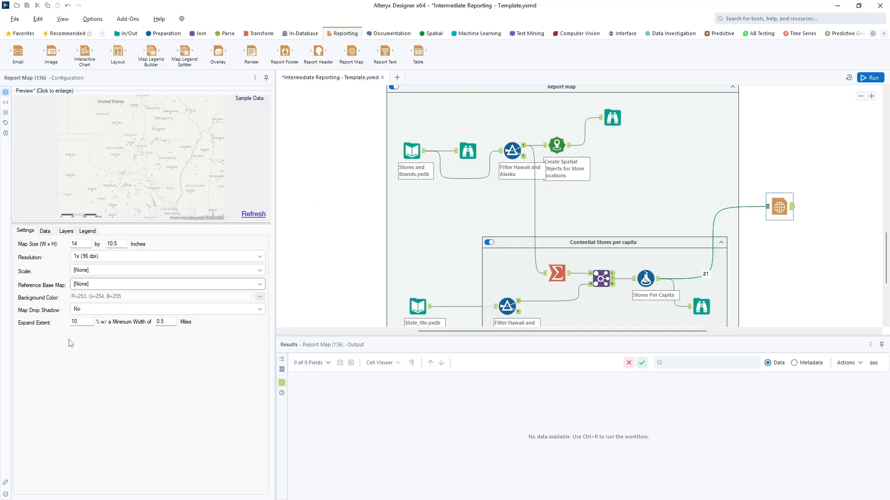
left_click(45, 231)
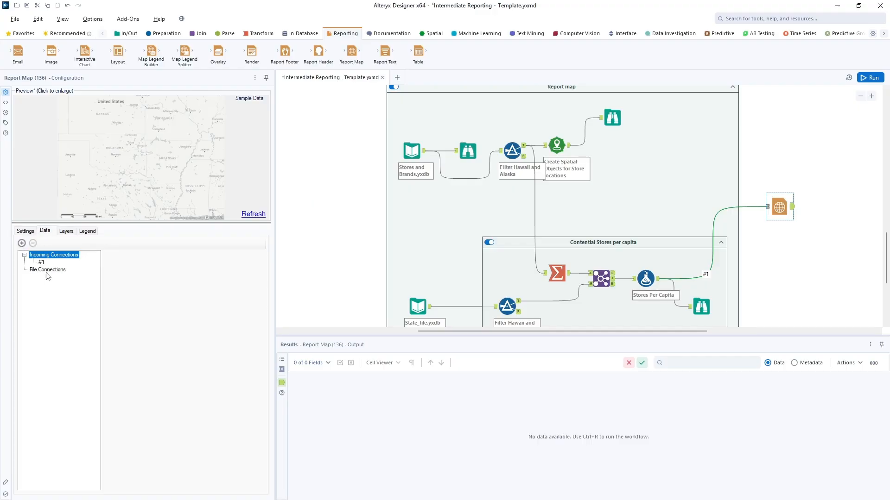
Step: Set the spatial field of connection #1 to SpatialObj and view the Report Map's incoming data
left_click(41, 262)
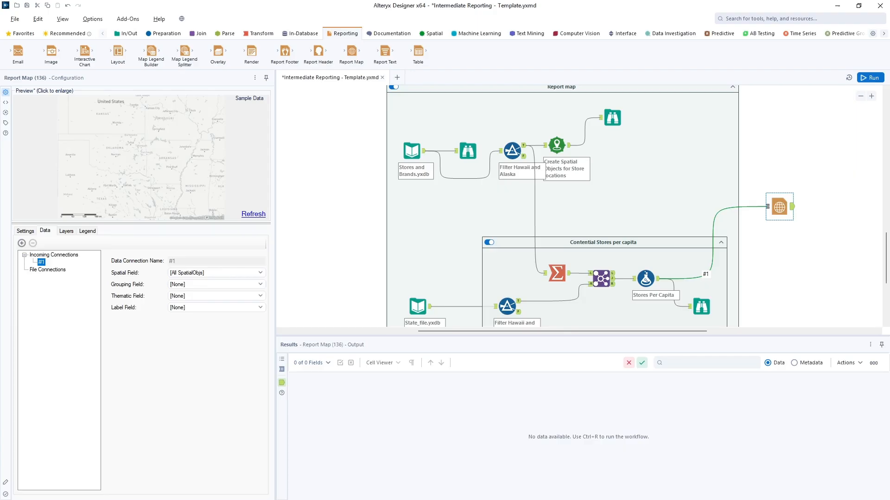
left_click(214, 277)
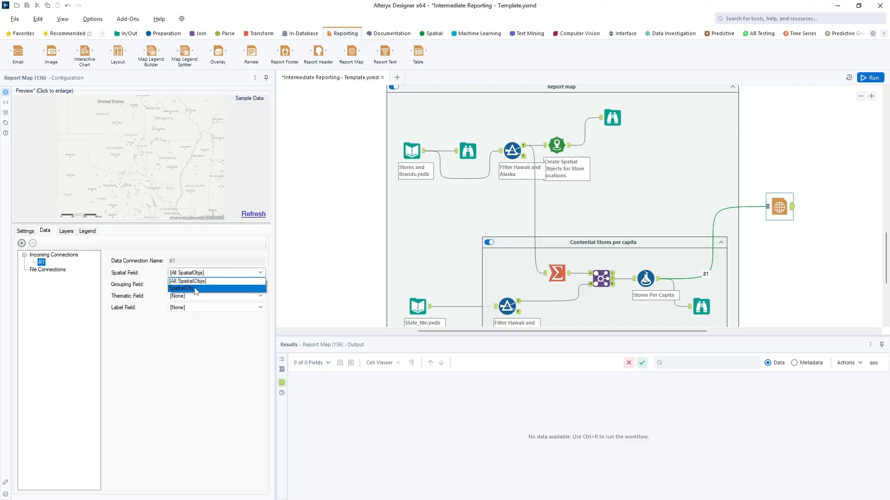
left_click(194, 289)
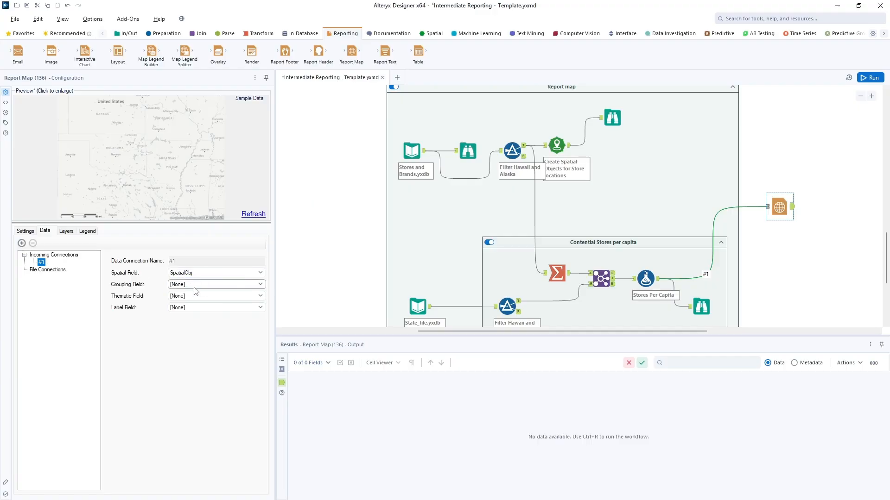
left_click(282, 370)
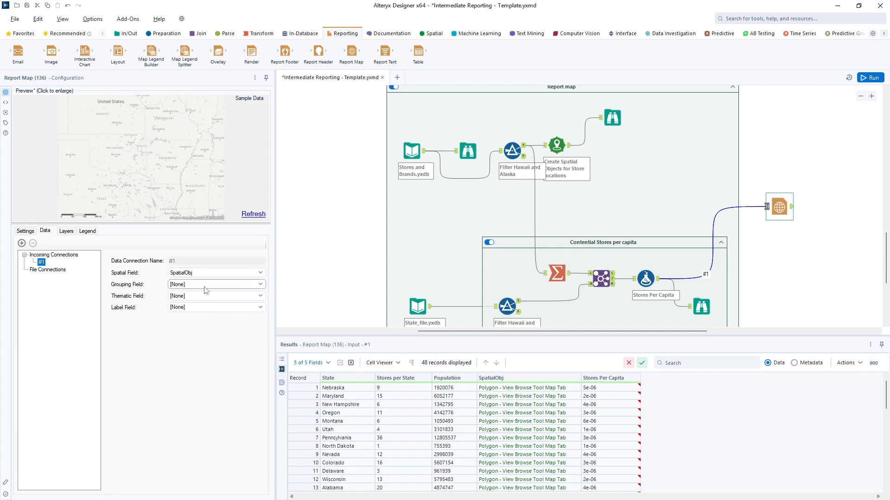
Step: Add a Browse after the Report Map, run the workflow and inspect the rendered state map across its full width
right_click(778, 208)
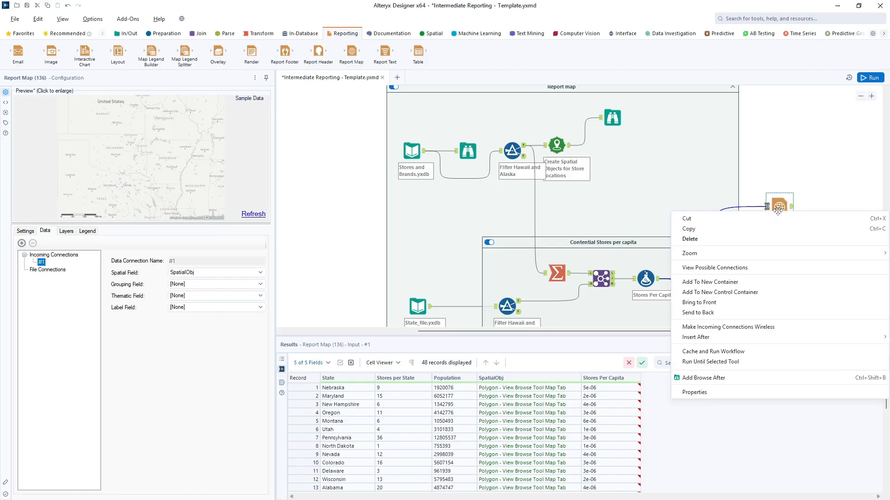
left_click(741, 378)
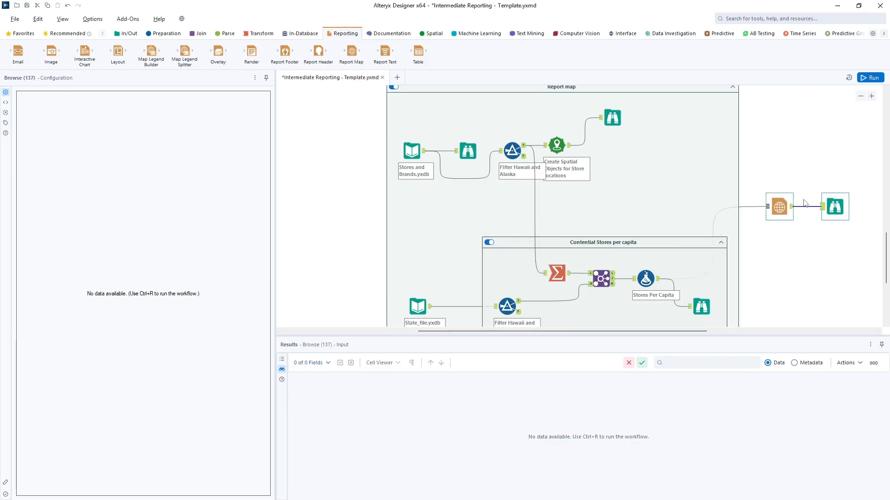
left_click(871, 79)
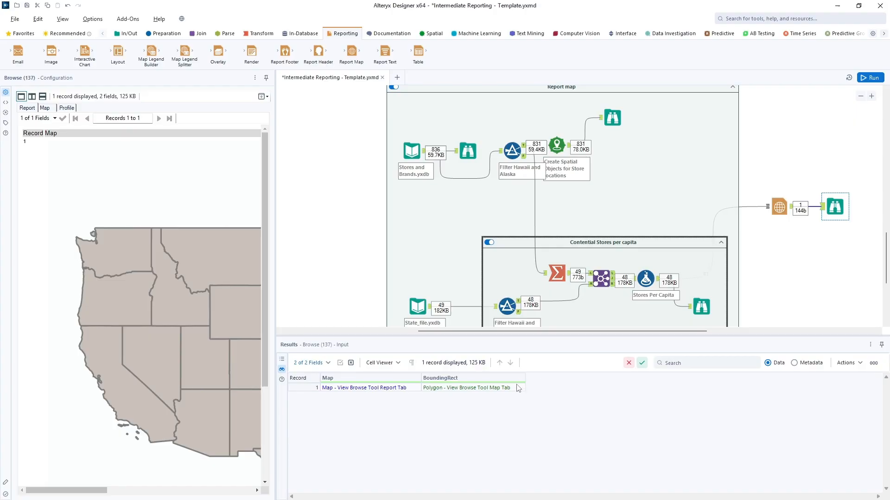
left_click_drag(129, 498, 213, 497)
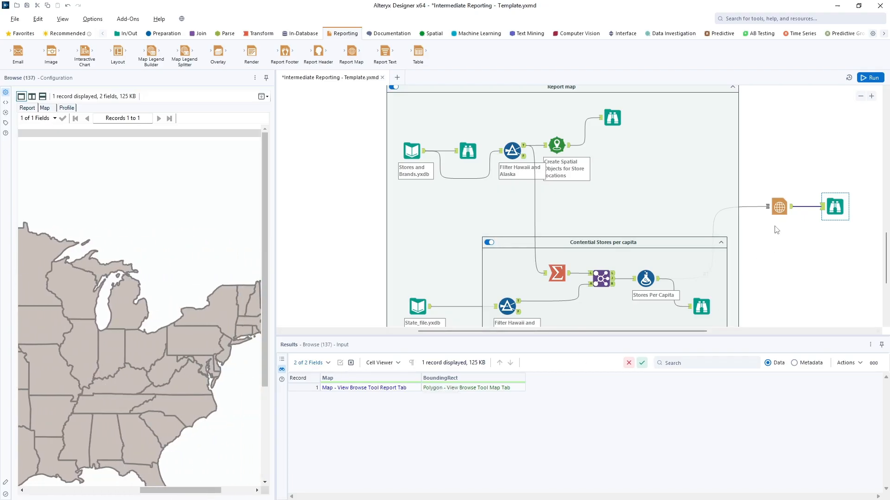
Step: Set the thematic field of the Report Map's connection #1 to Stores Per Capita
left_click(778, 207)
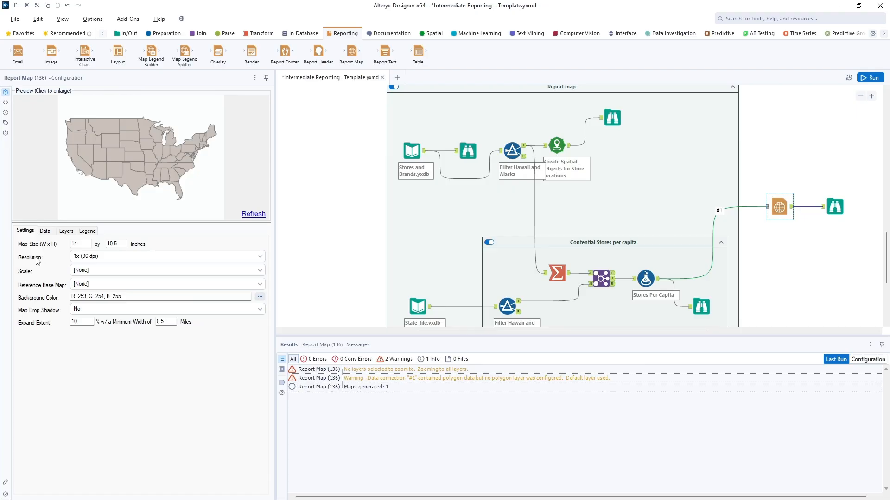
left_click(45, 231)
left_click(43, 263)
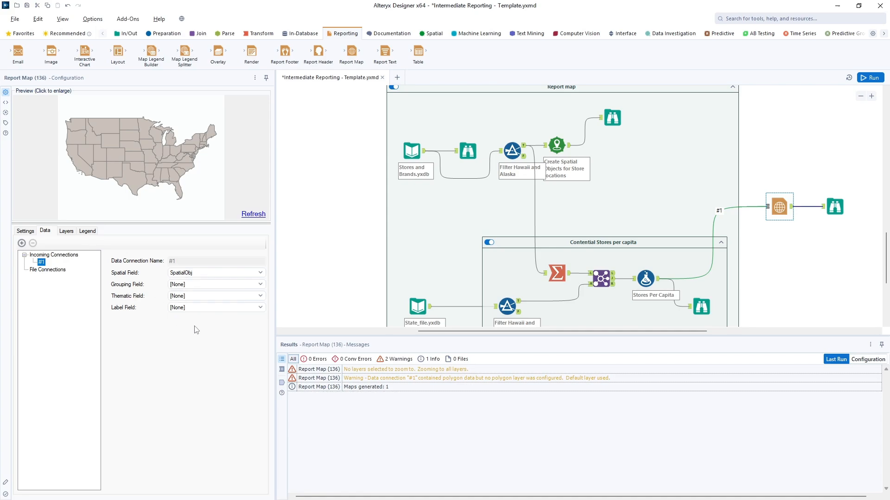
left_click(196, 296)
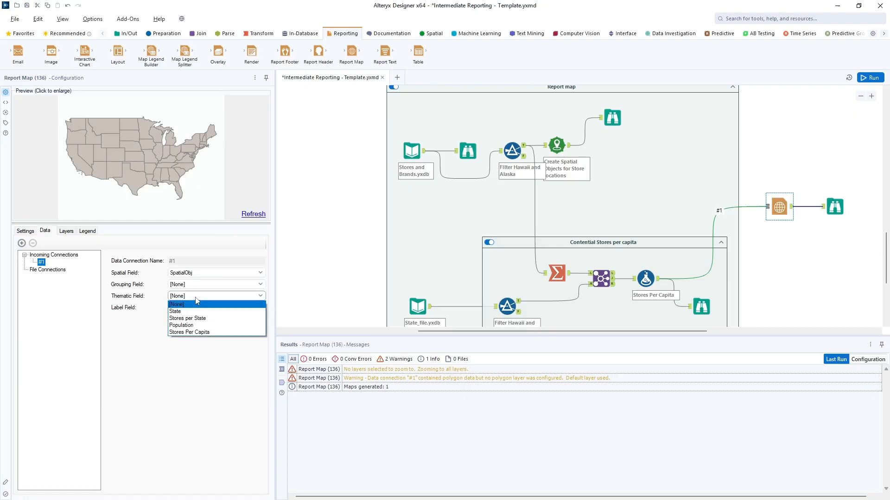
left_click(199, 332)
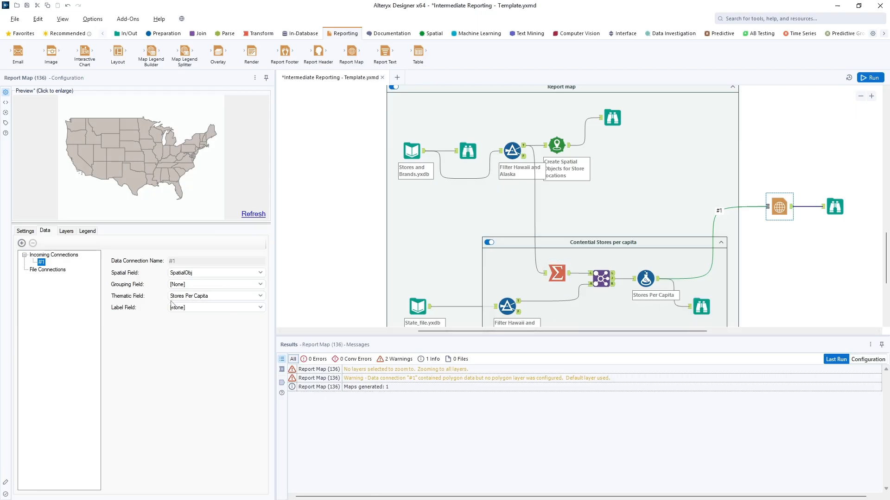
Step: Add a polygons layer from connection #1 to the Report Map and name it State Heat Map
left_click(68, 233)
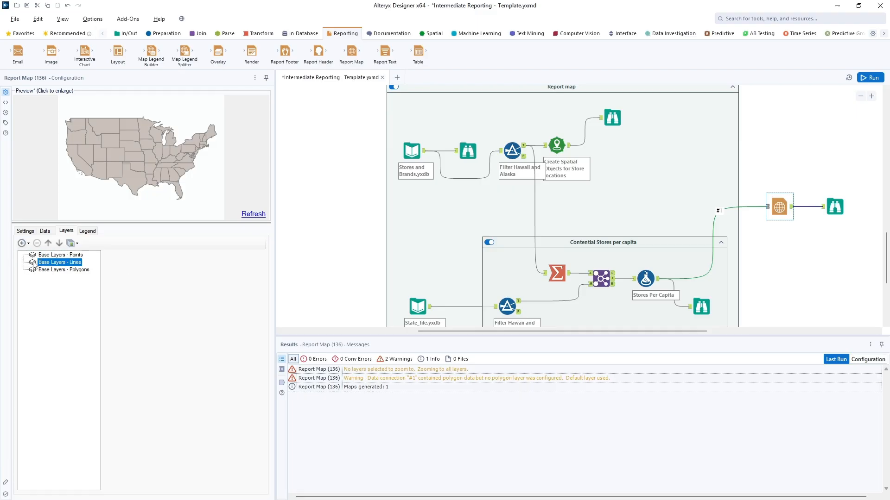
left_click(22, 244)
mouse_move(36, 266)
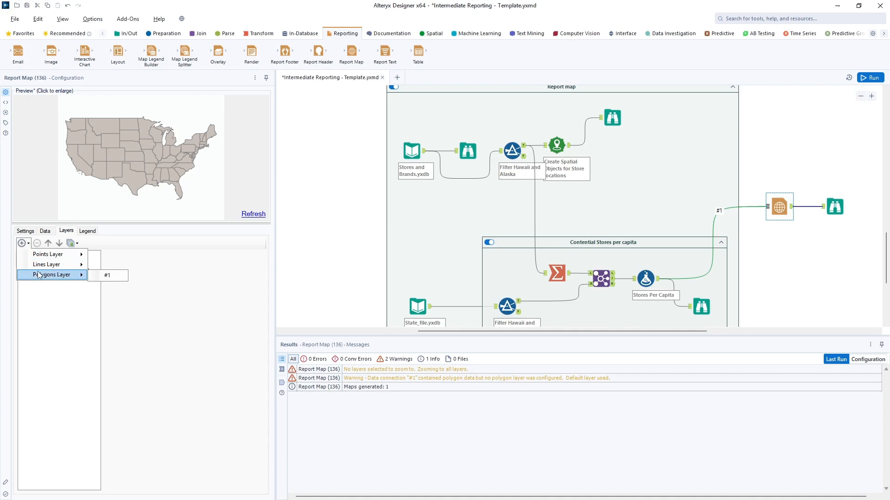
left_click(109, 277)
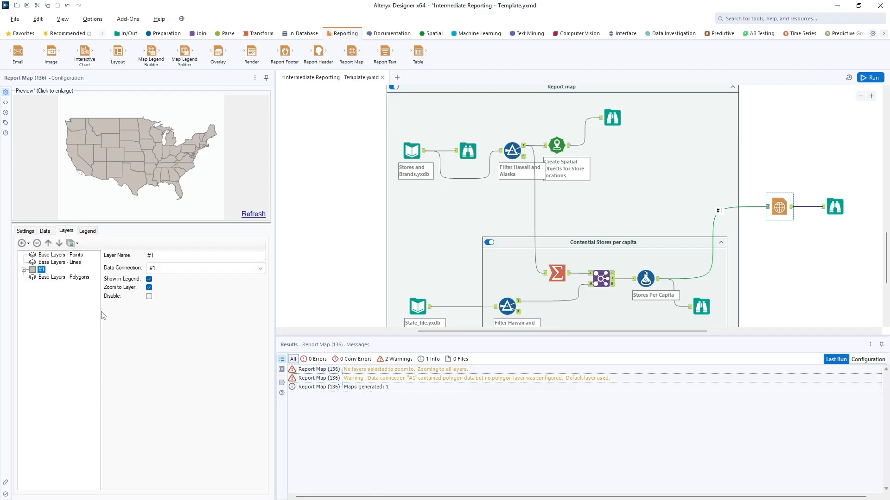
left_click(24, 269)
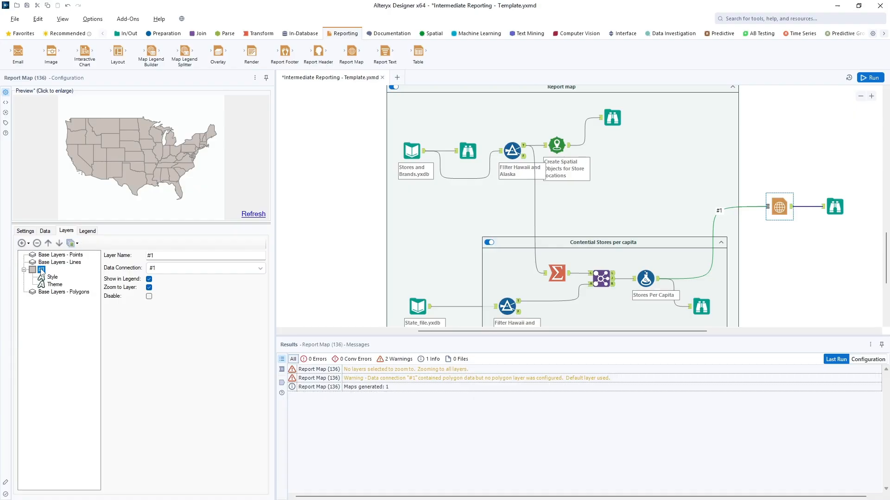
double_click(145, 255)
type("State Heat ")
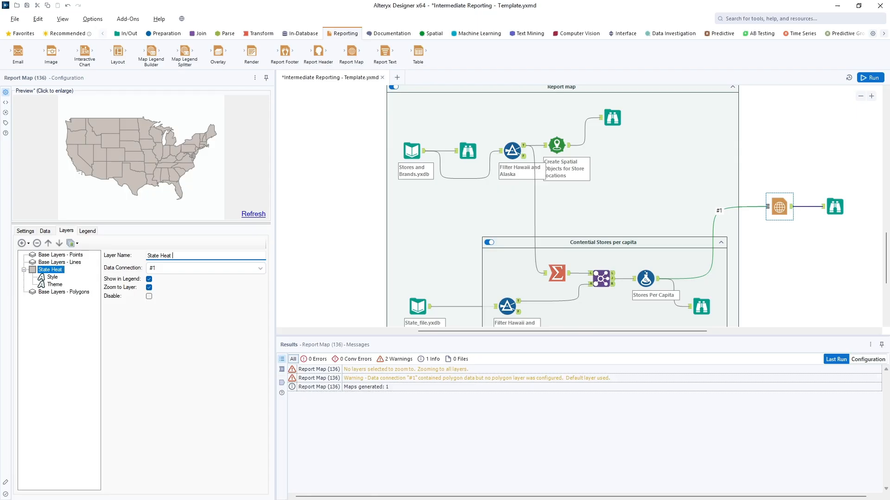
type("Map")
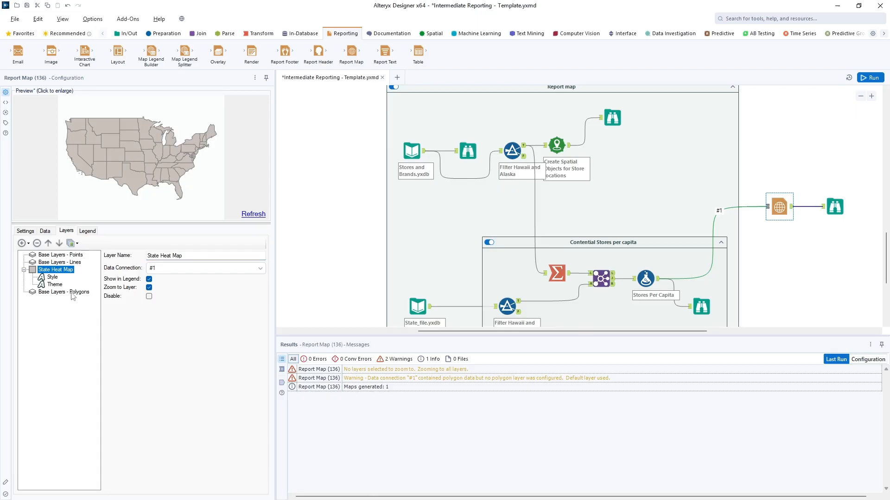
Step: Review the State Heat Map layer's style and set its theme to the Unique Value tile method, keeping the Ramp color method
left_click(53, 277)
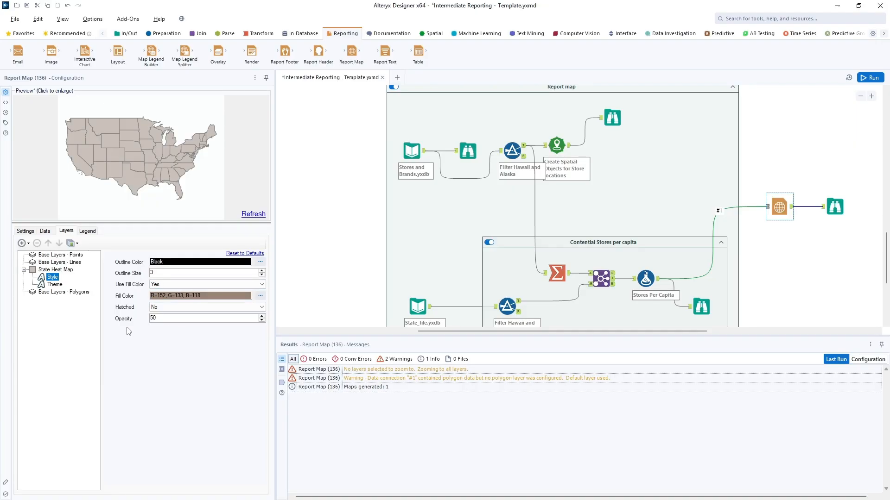
left_click(59, 285)
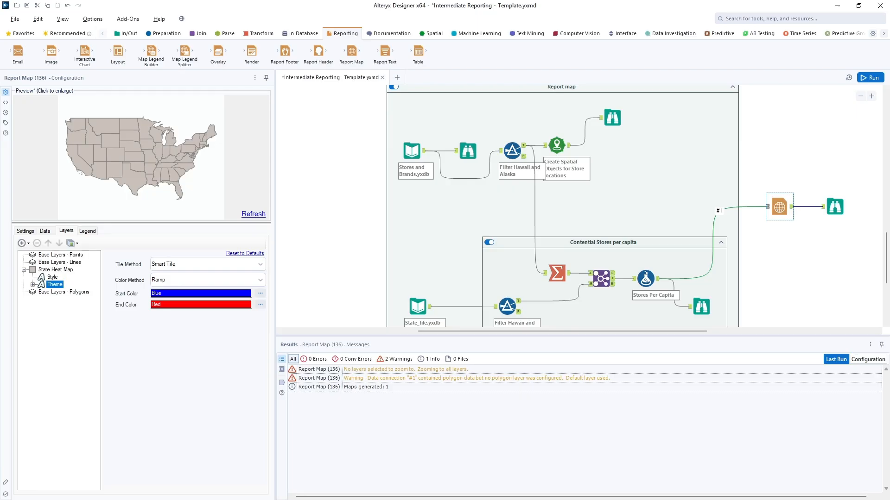
left_click(260, 264)
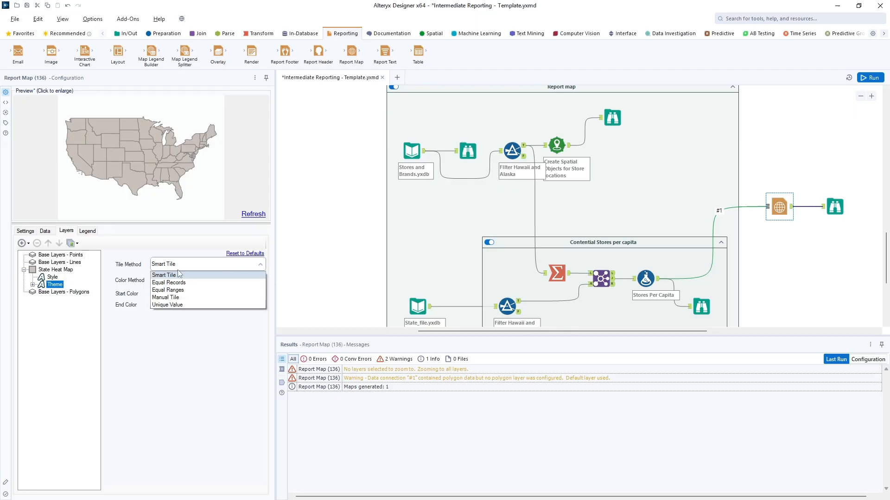
left_click(184, 305)
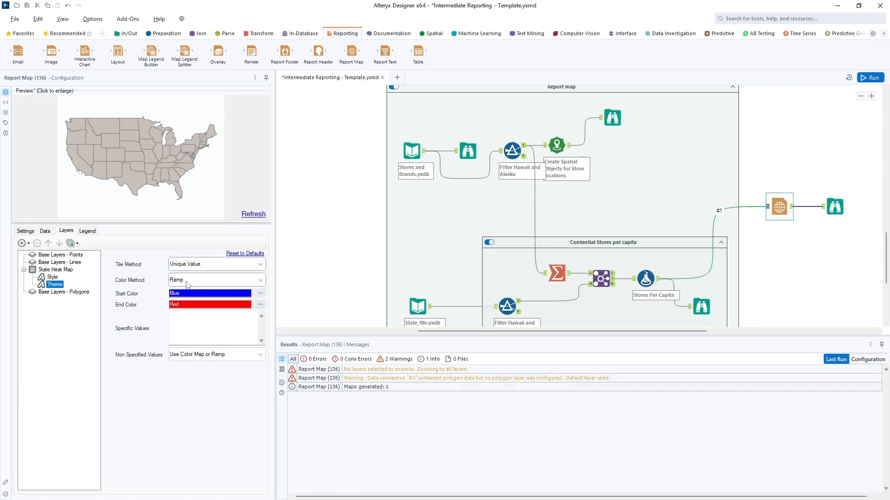
left_click(188, 281)
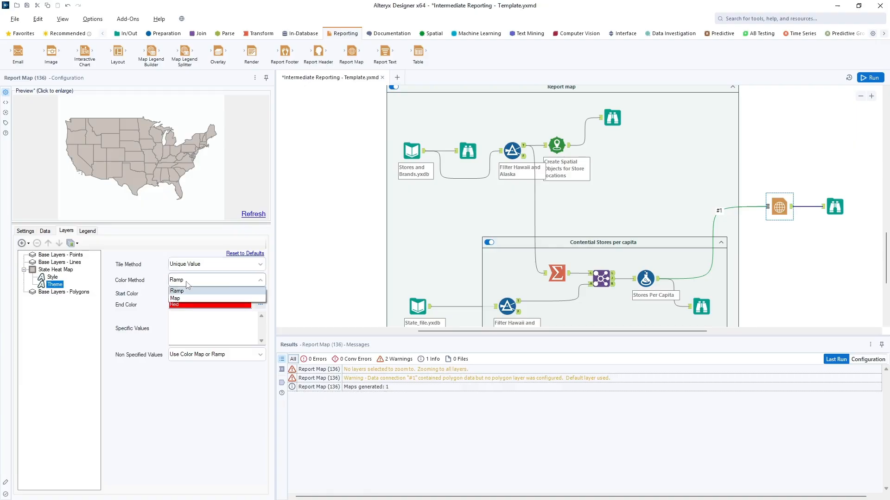
left_click(188, 284)
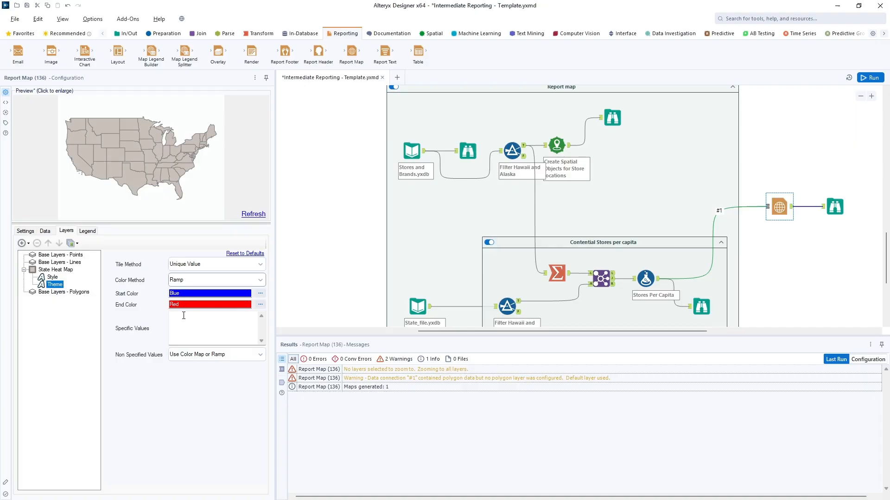
left_click(260, 294)
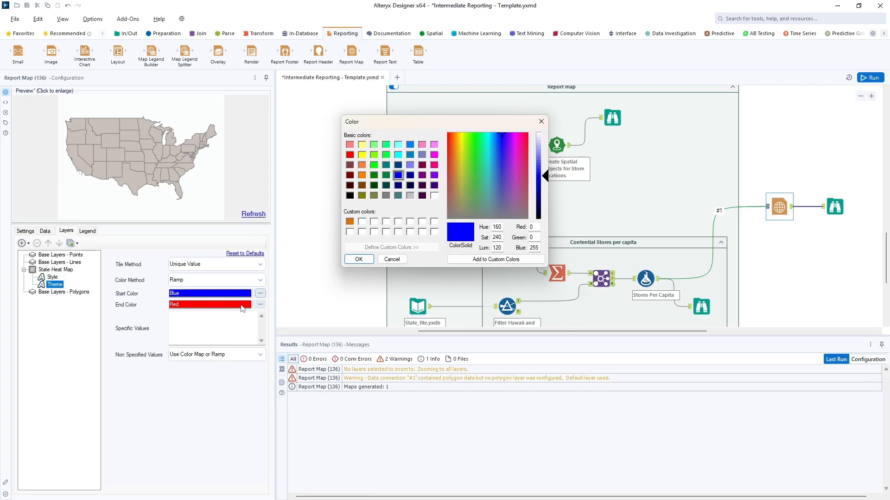
left_click(228, 328)
left_click(400, 261)
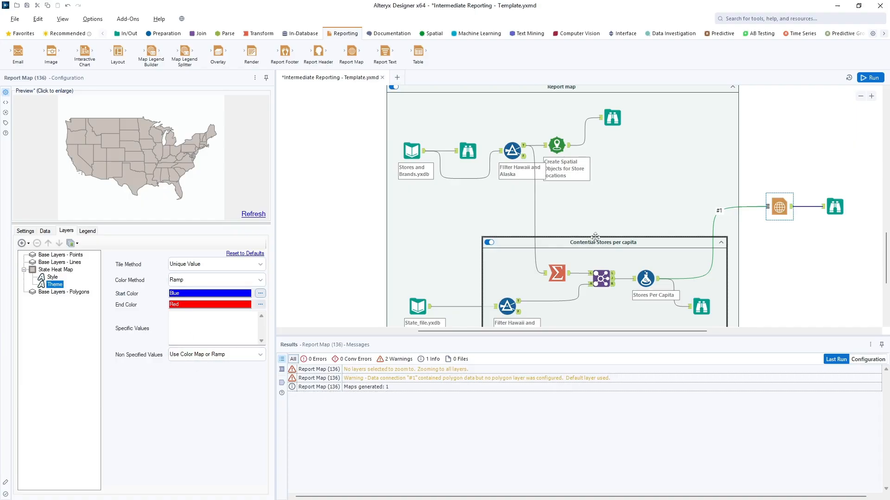
Step: Run the workflow and inspect the colored state heat map in the Report Map's Browse, widening the configuration area for a larger view
left_click(869, 78)
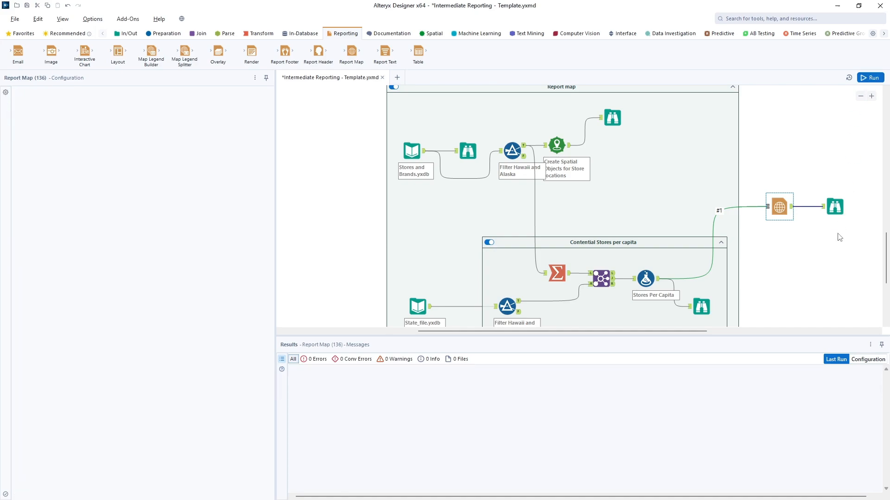
left_click(837, 209)
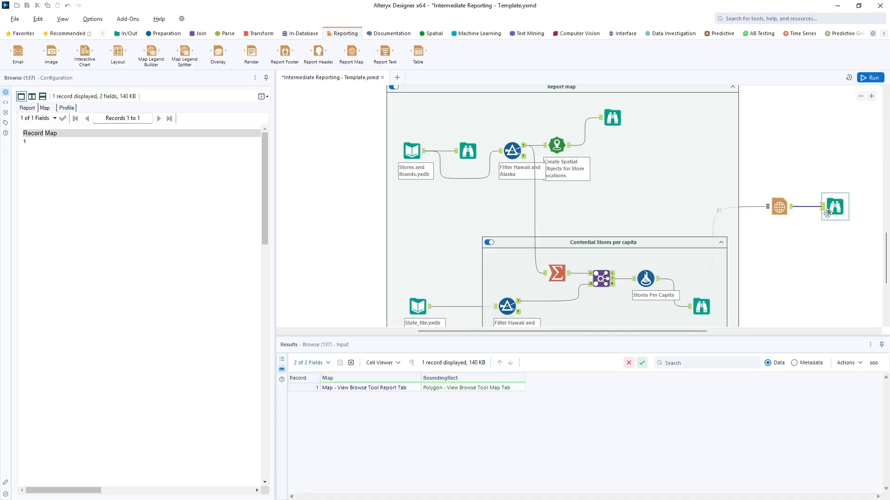
left_click(380, 388)
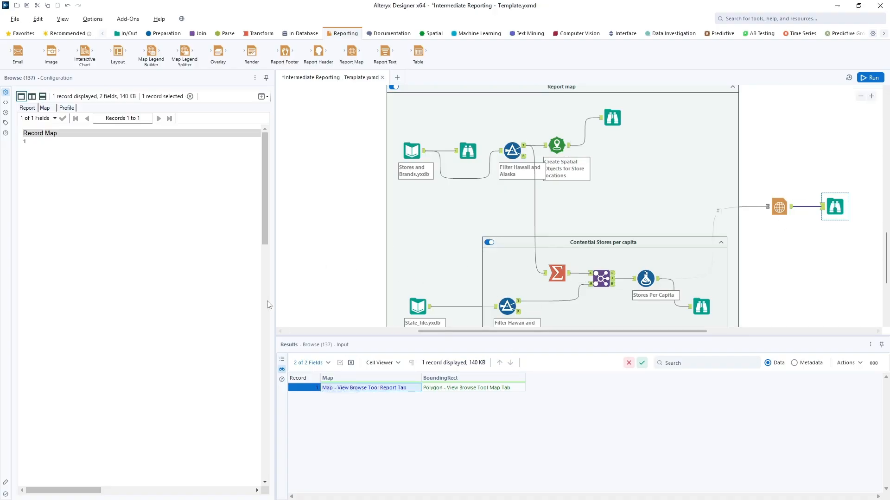
left_click(44, 108)
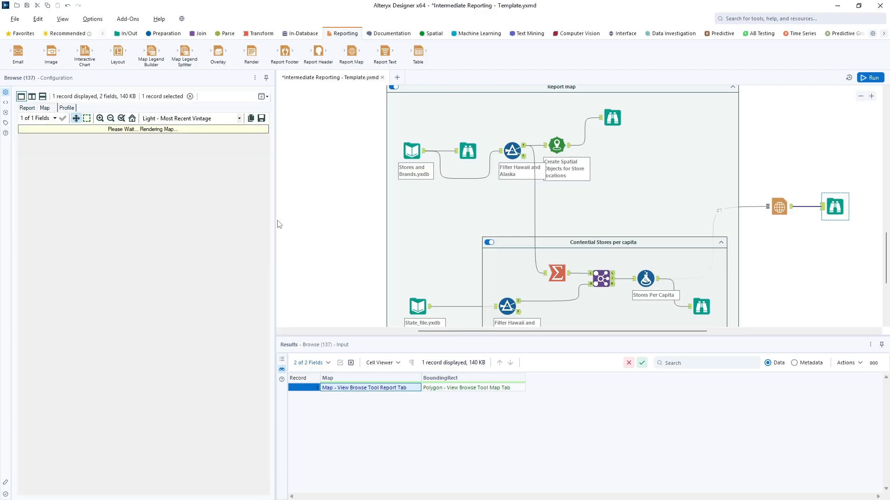
left_click_drag(276, 221, 438, 227)
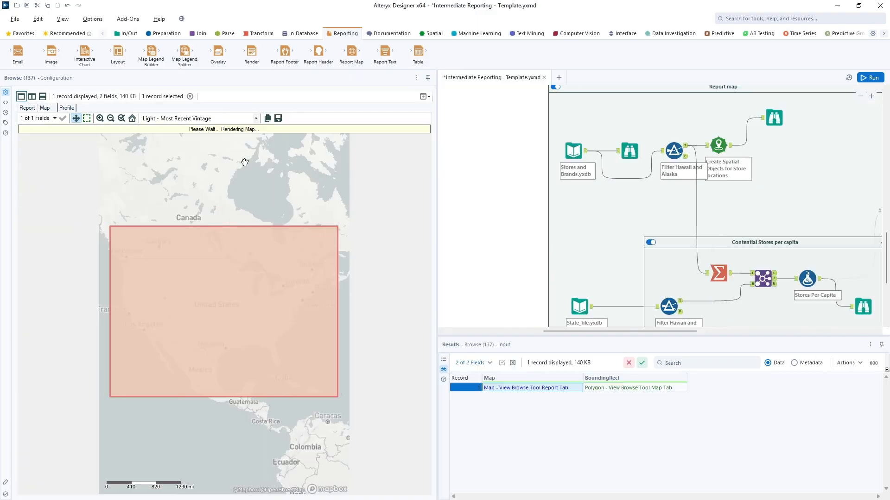
left_click(32, 109)
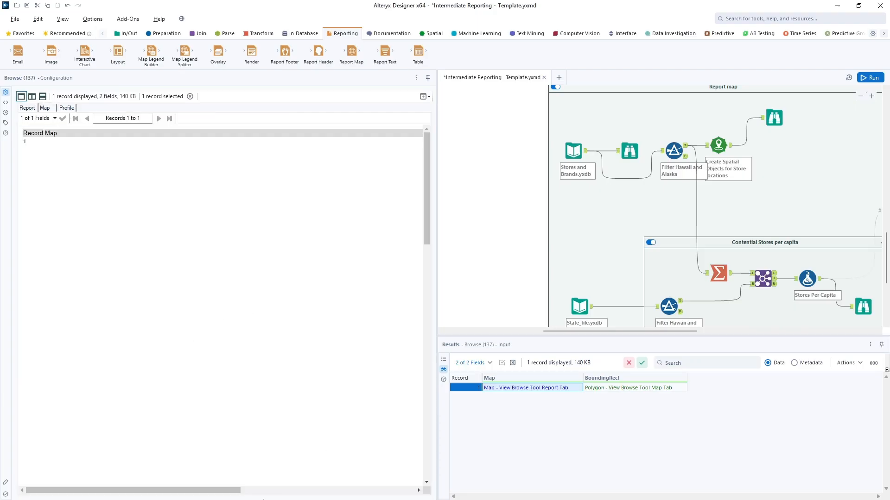
left_click_drag(424, 232, 435, 447)
left_click_drag(207, 491, 246, 499)
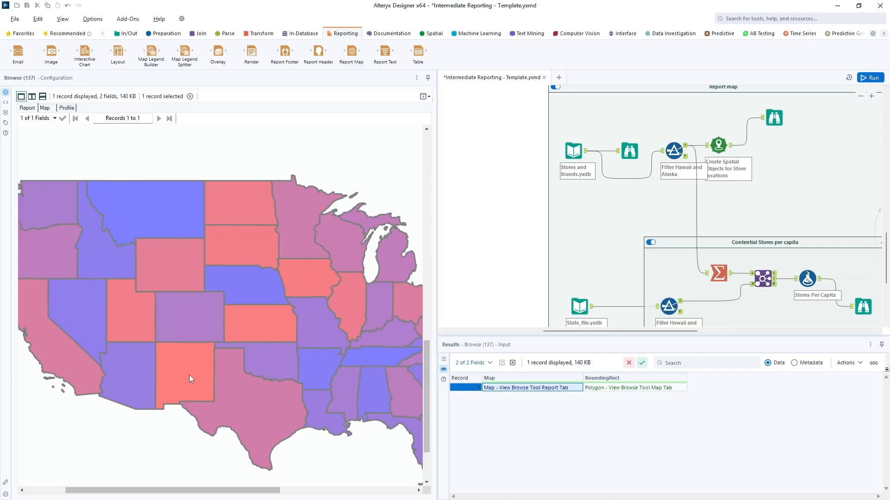
left_click_drag(265, 490, 289, 493)
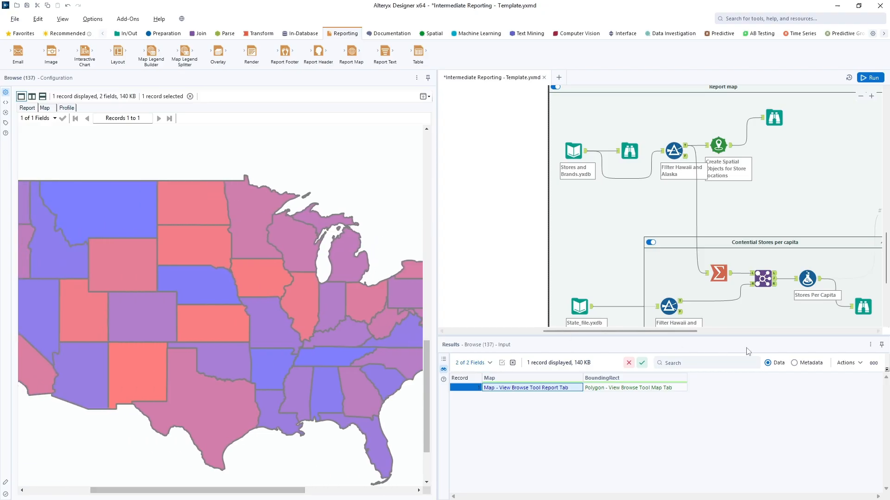
scroll(660, 292, "down", 5)
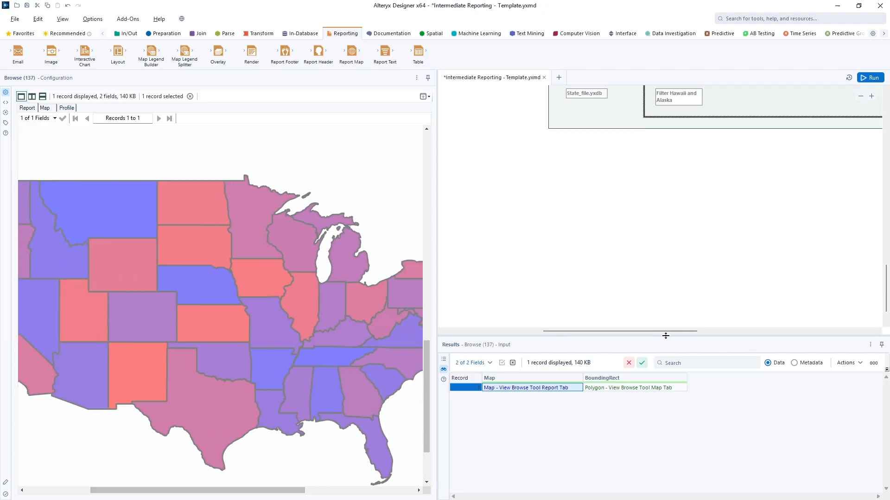
Step: Connect the output of the tool that creates spatial objects for store locations to the Report Map as a second input
scroll(656, 278, "up", 5)
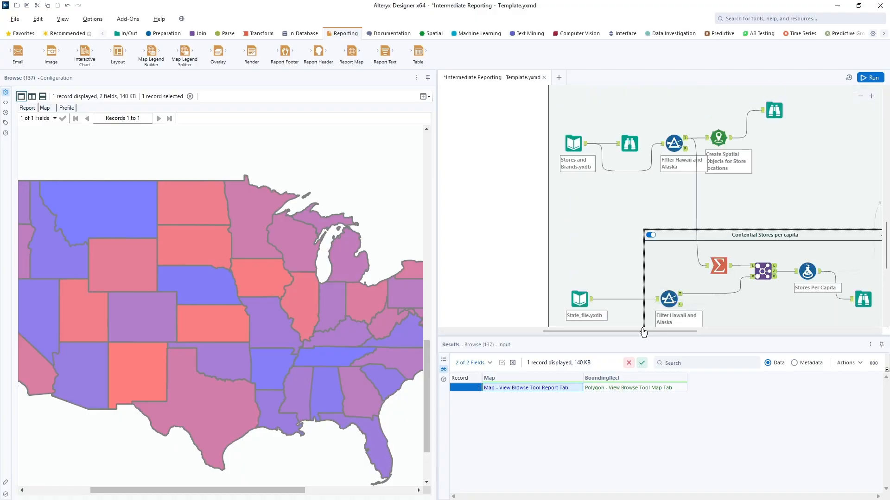
left_click_drag(640, 332, 745, 355)
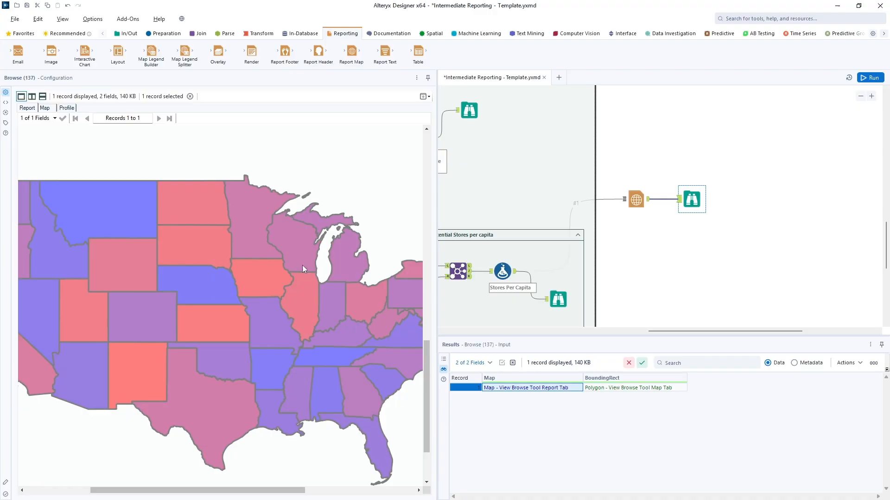
left_click(623, 200)
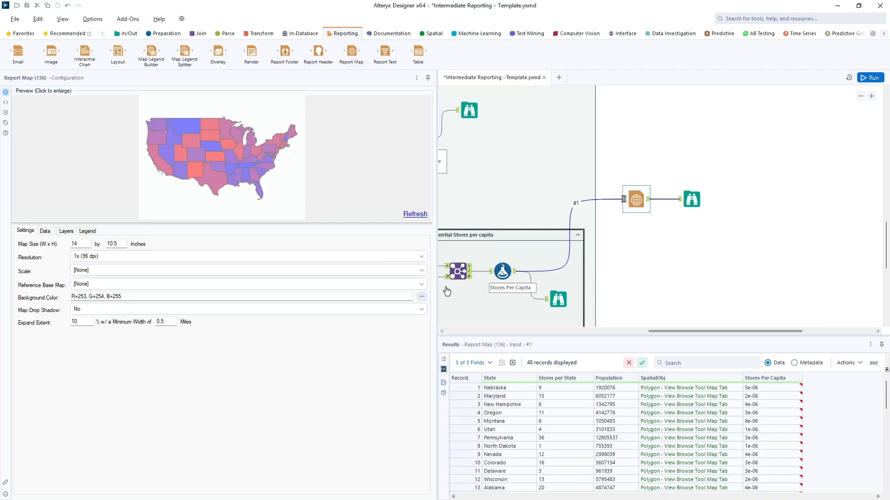
left_click_drag(436, 287, 319, 286)
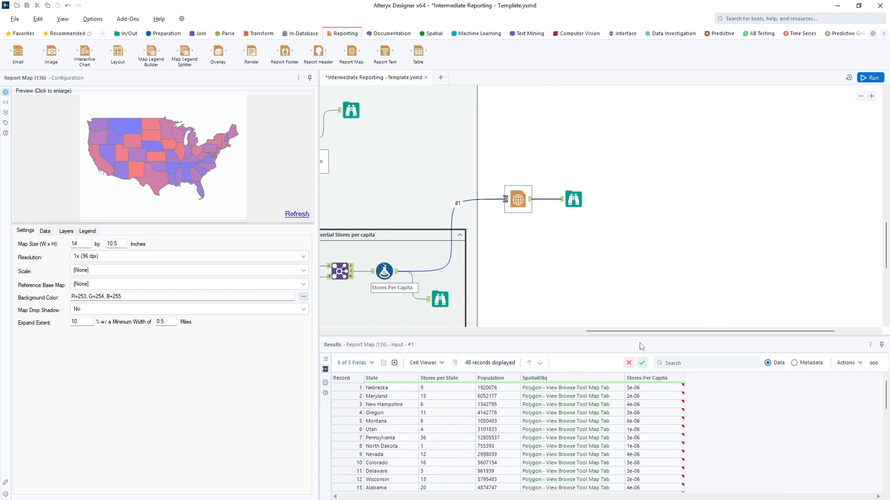
left_click_drag(616, 332, 562, 331)
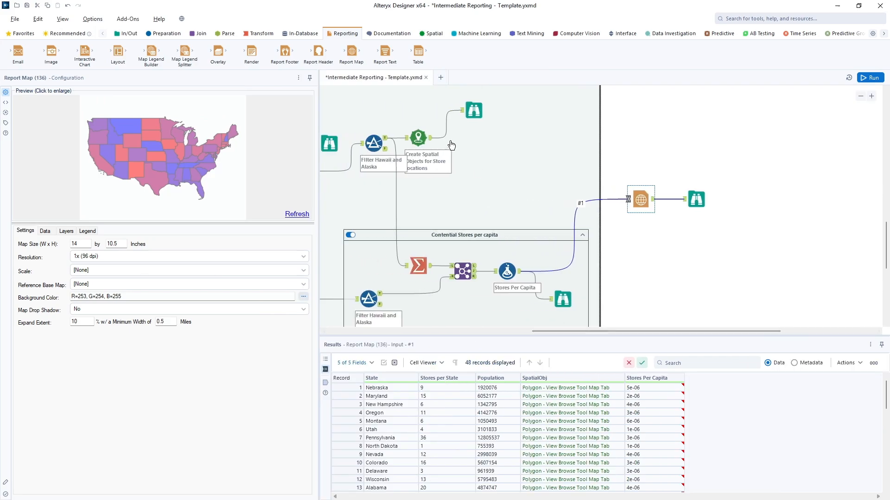
left_click_drag(431, 137, 630, 203)
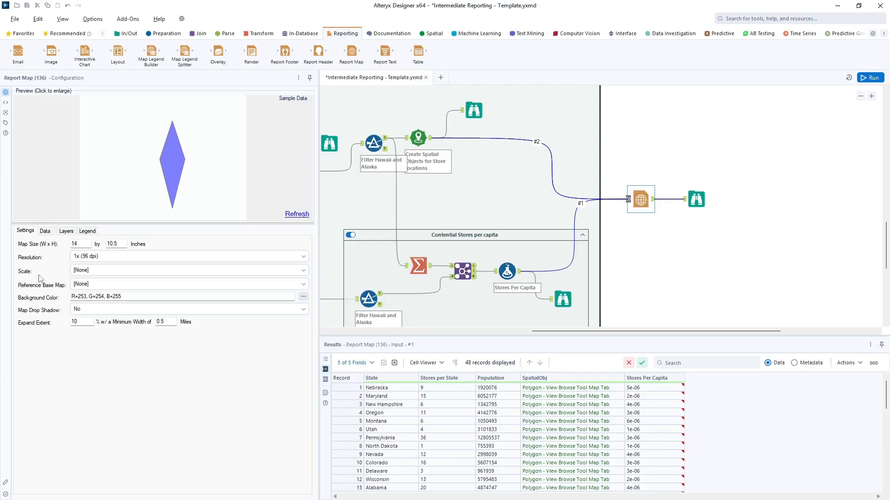
Step: Set the spatial field of the Report Map's connection #2 to Centroid and view that connection's input records
left_click(45, 231)
left_click(43, 271)
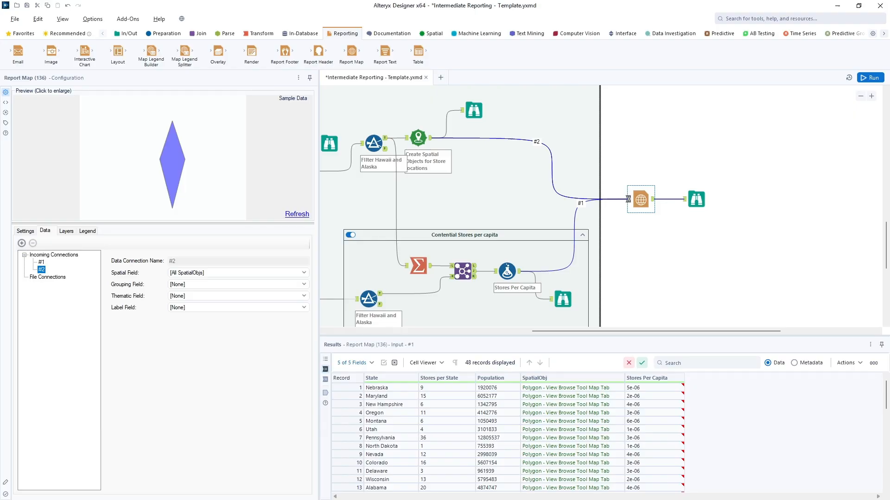
left_click(204, 273)
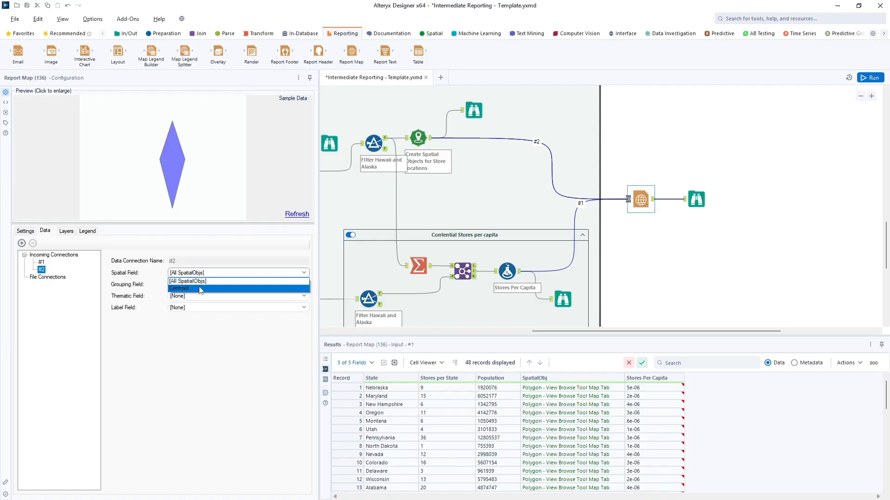
left_click(200, 289)
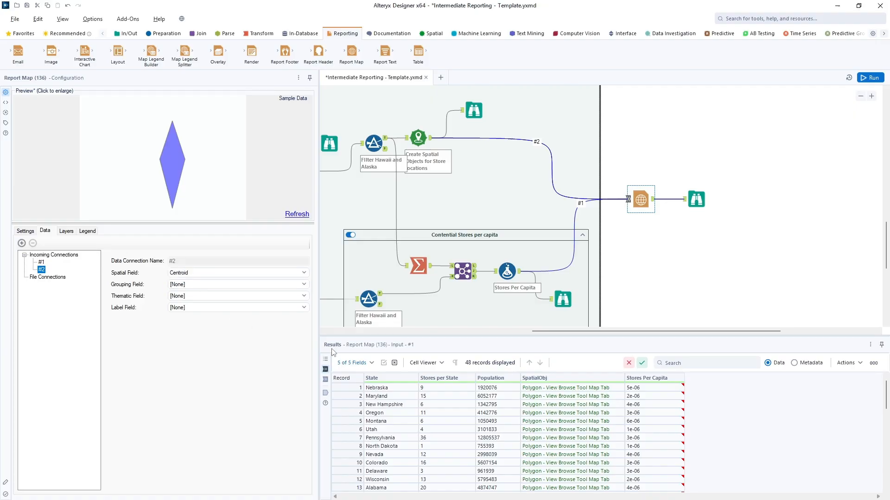
left_click(325, 380)
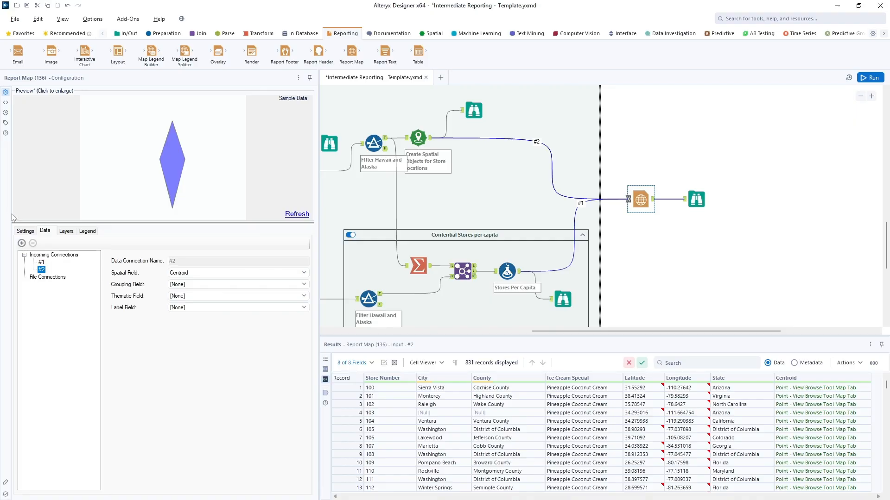
Step: Add a points layer from connection #2 to the Report Map
left_click(67, 231)
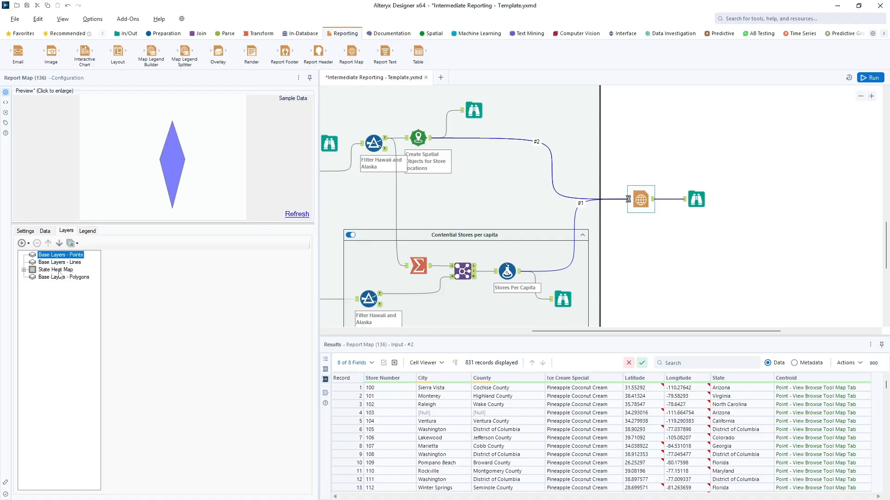
left_click(22, 244)
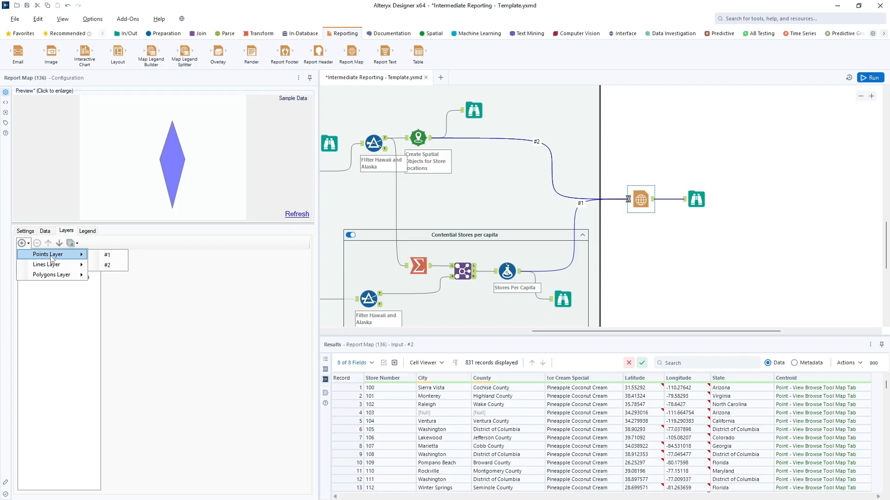
left_click(108, 265)
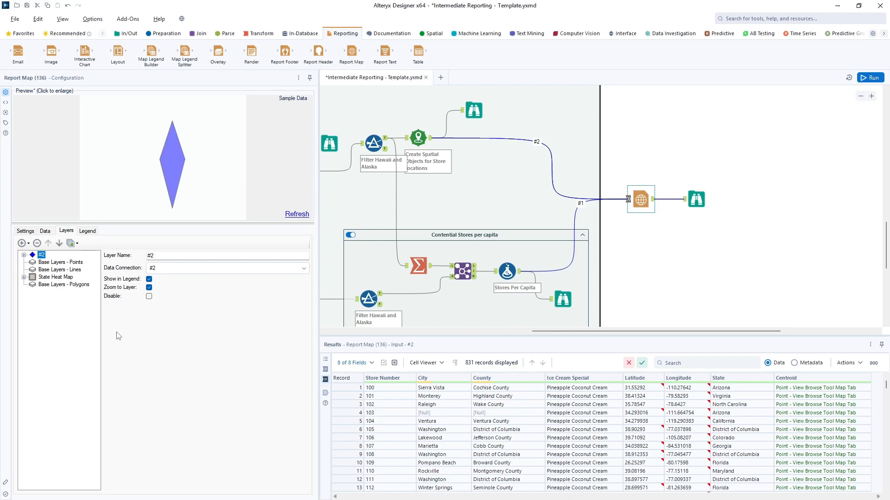
Step: Style the #2 points layer with the Diamond point style, size 5 and yellow color
left_click(24, 254)
left_click(49, 263)
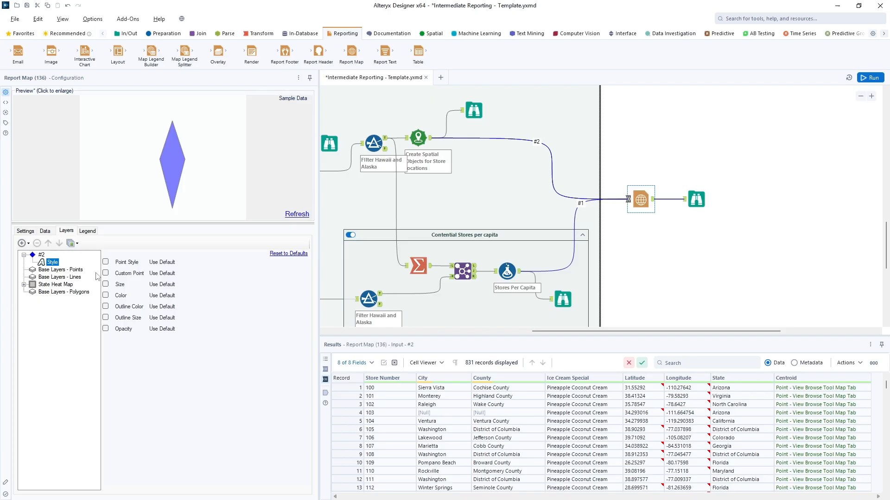
left_click(105, 262)
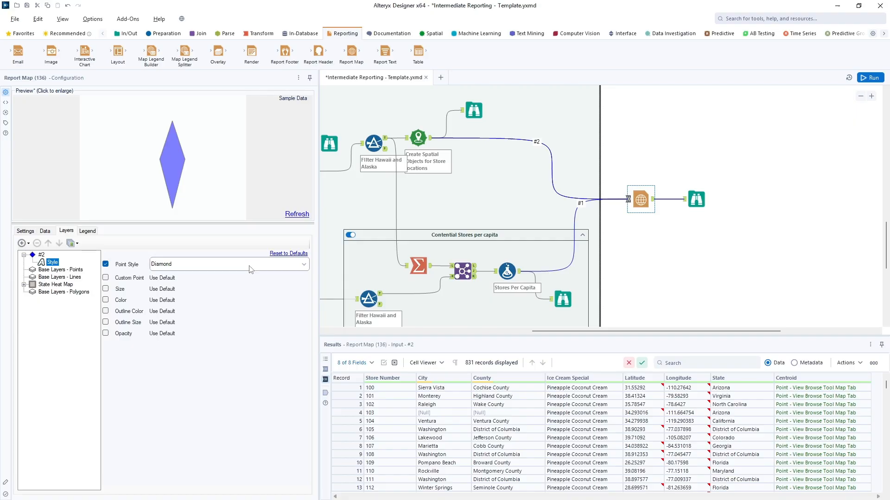
left_click(106, 289)
left_click_drag(169, 289, 140, 292)
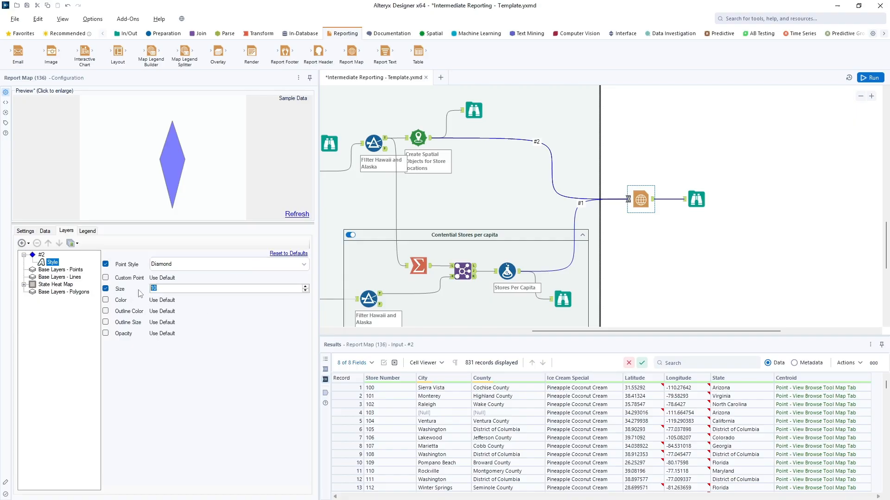
type("5")
left_click(106, 300)
left_click(184, 300)
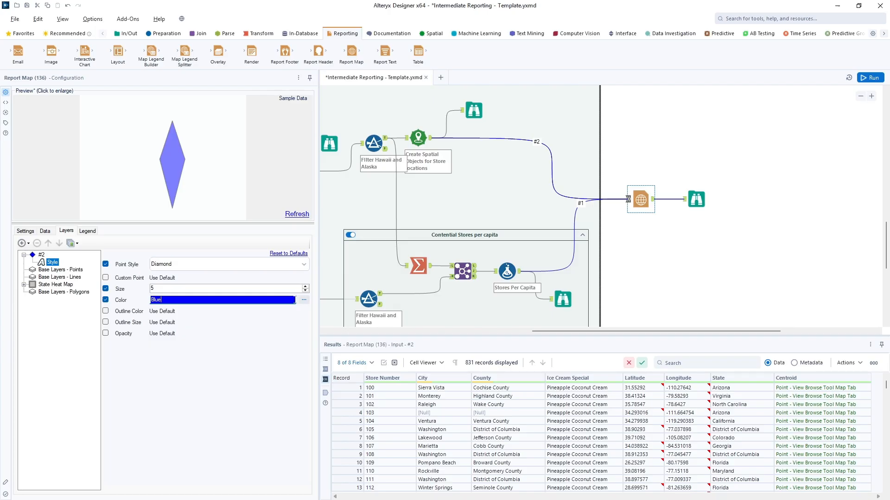
left_click(304, 300)
left_click(363, 155)
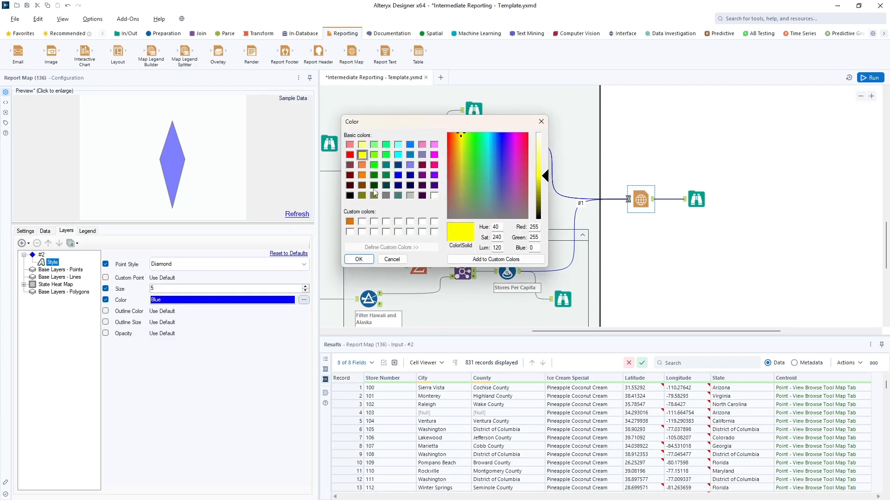
left_click(359, 259)
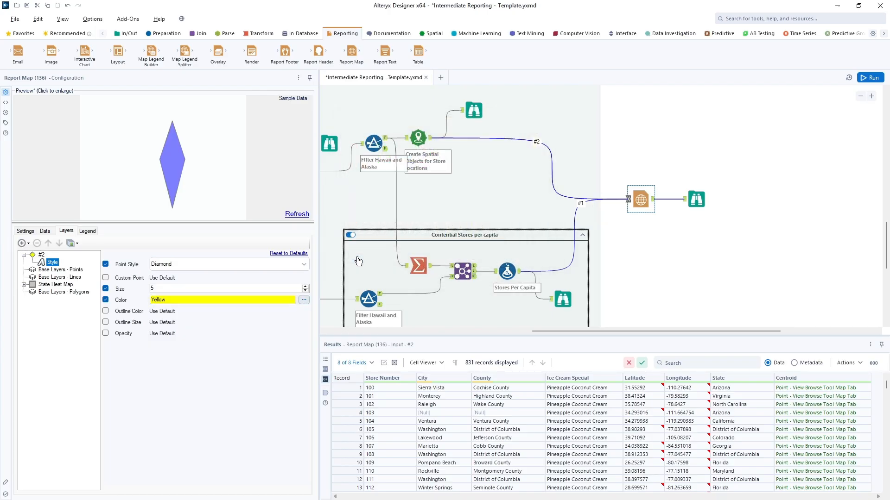
Step: Run the workflow and inspect the store location points across the state heat map in the Report Map's Browse
left_click(870, 79)
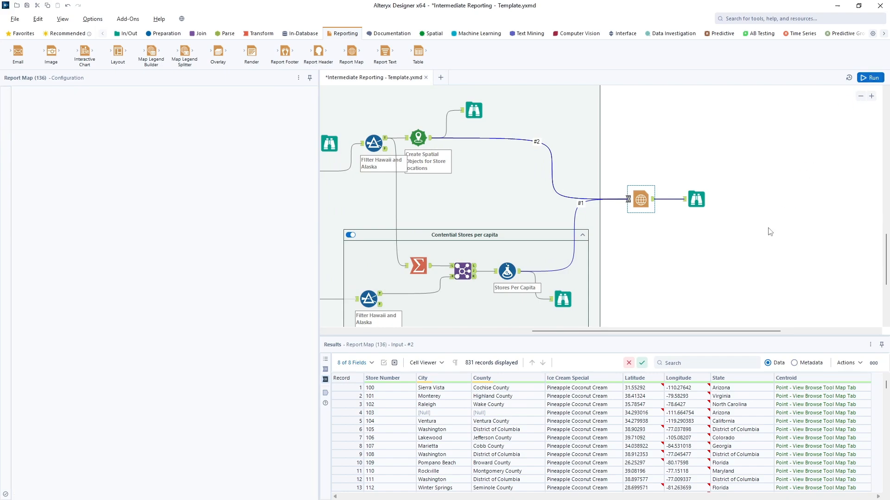
left_click(697, 200)
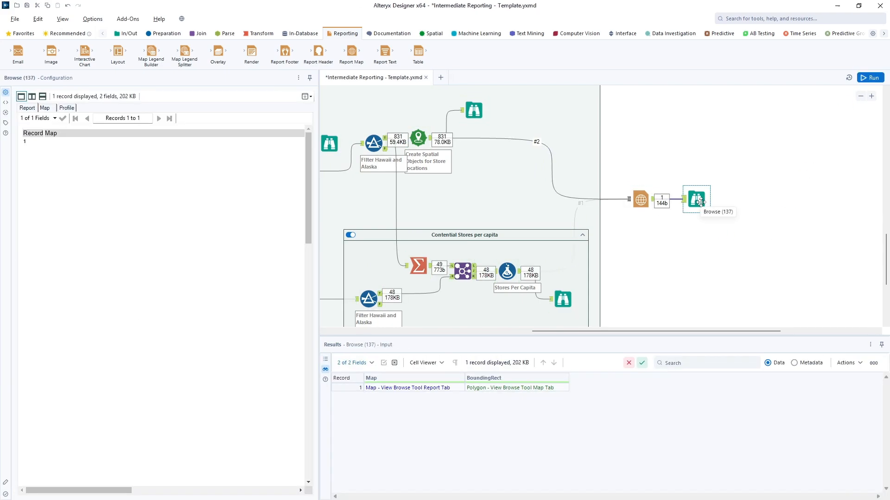
left_click_drag(311, 214, 294, 414)
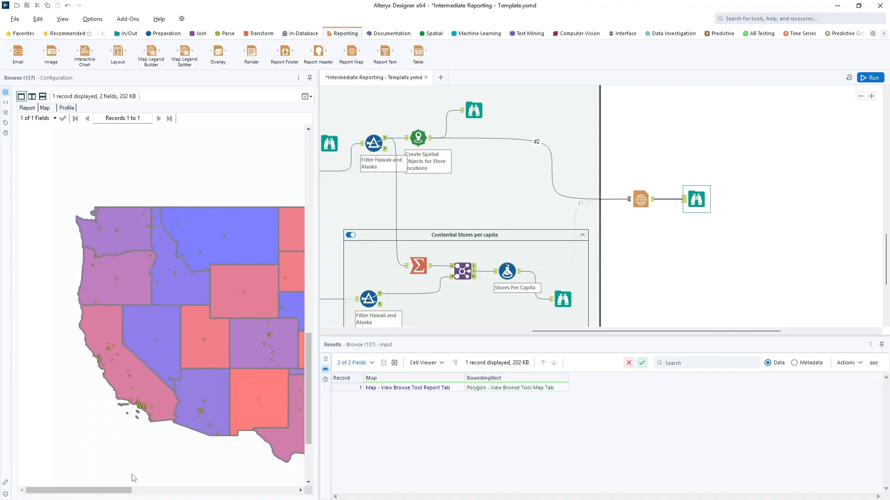
left_click_drag(122, 490, 154, 452)
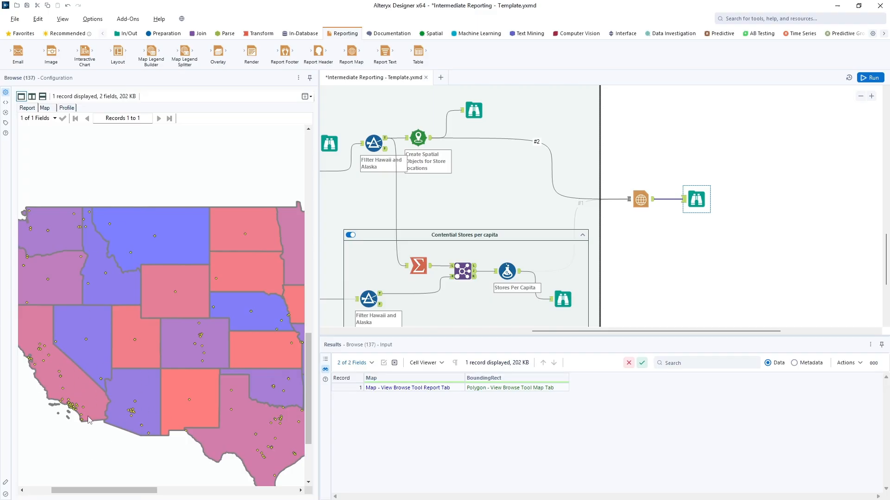
scroll(114, 422, "up", 3)
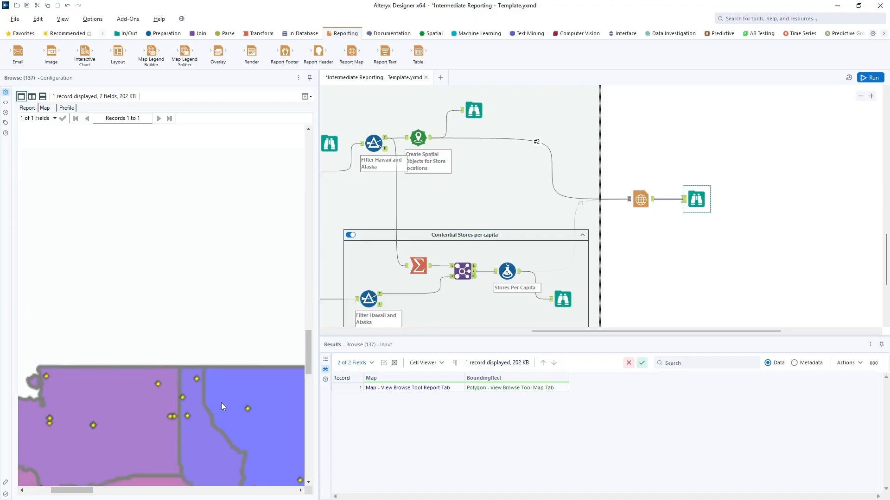
scroll(221, 402, "down", 5)
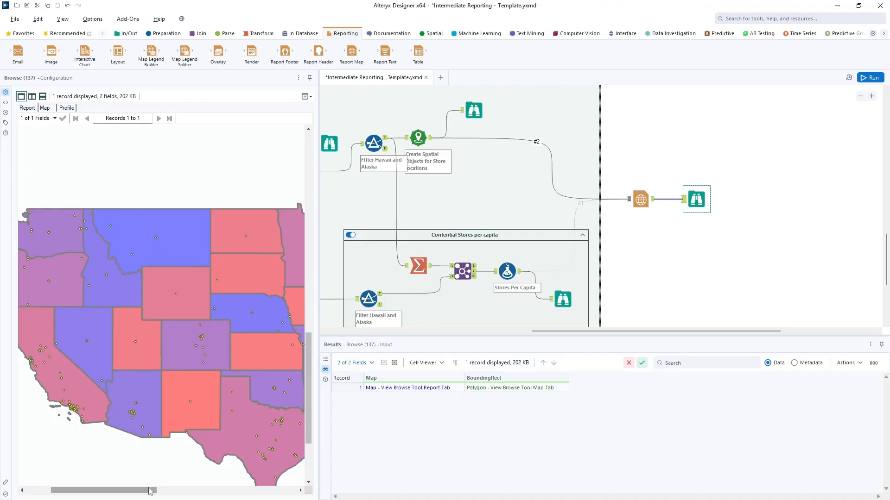
left_click_drag(148, 491, 195, 495)
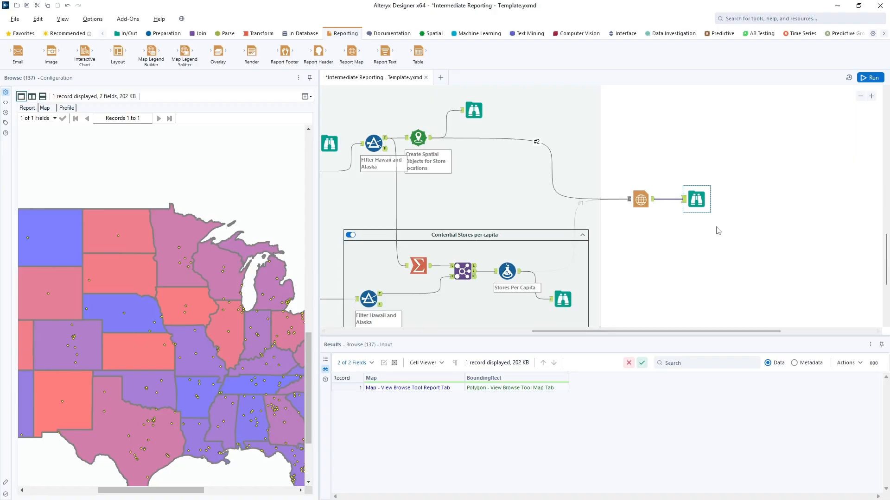
Step: Set the label field of the Report Map's connection #2 to Store Number and run the workflow
left_click(639, 201)
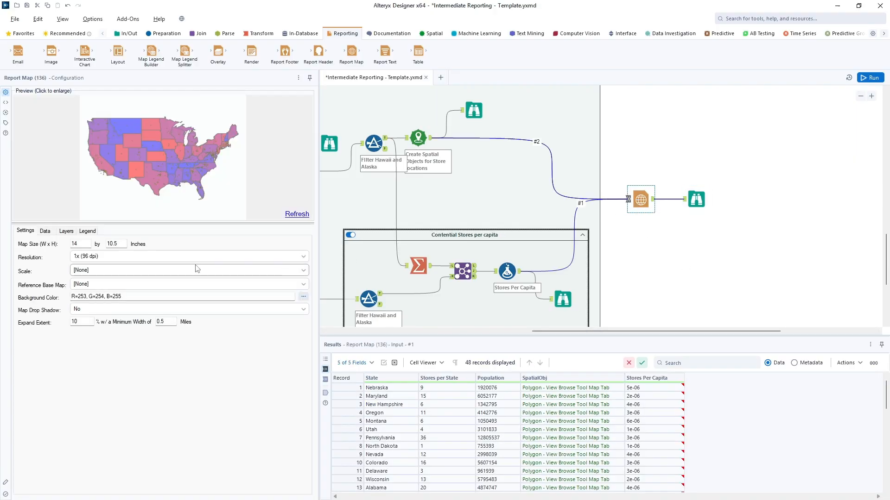
left_click(67, 231)
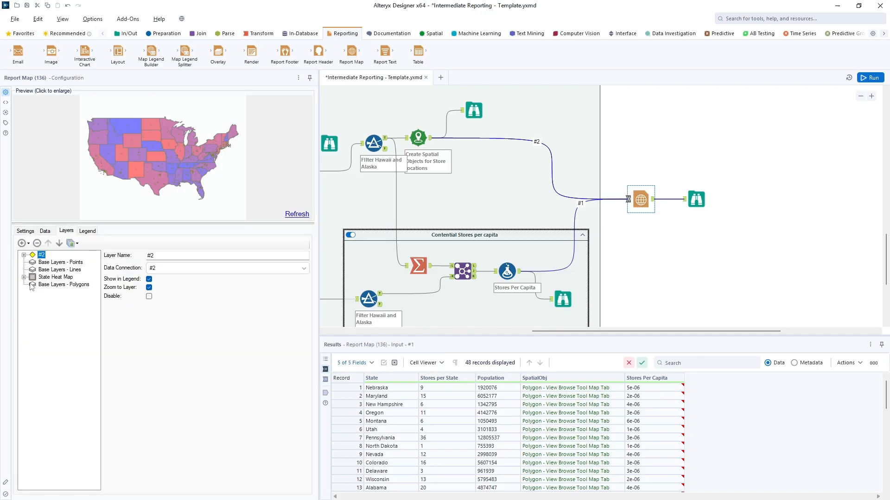
left_click(23, 256)
left_click(48, 264)
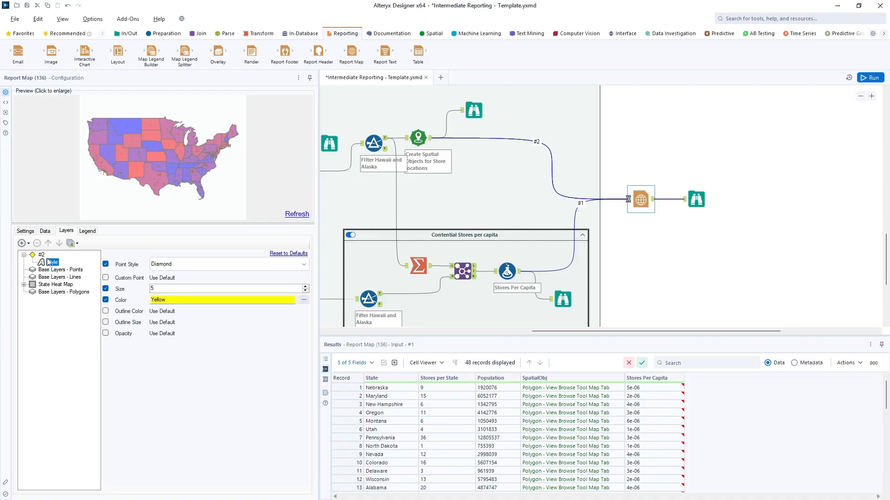
left_click(45, 230)
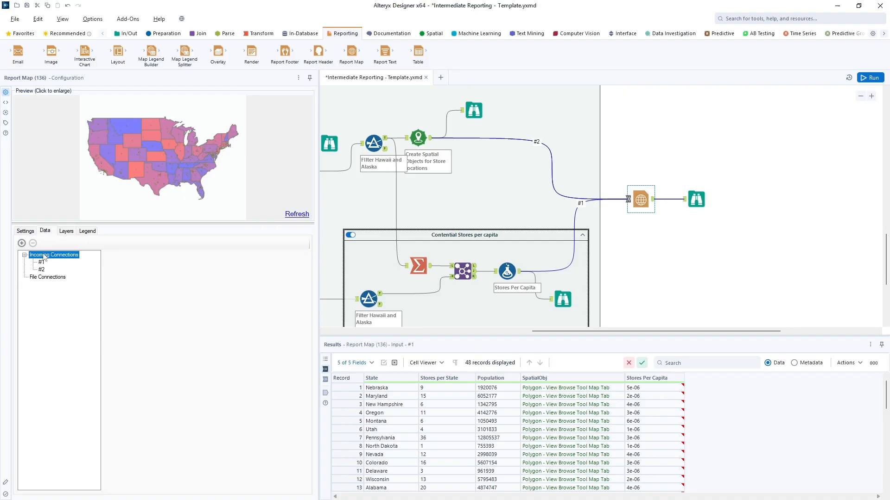
left_click(41, 262)
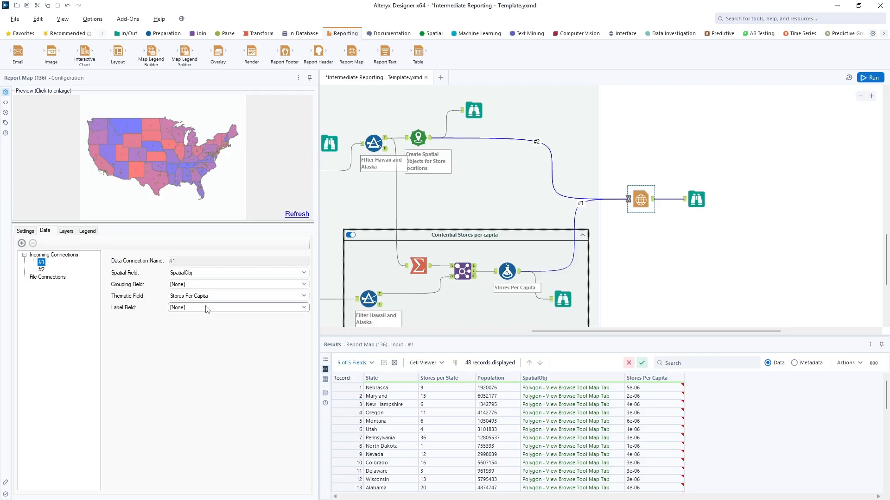
left_click(41, 269)
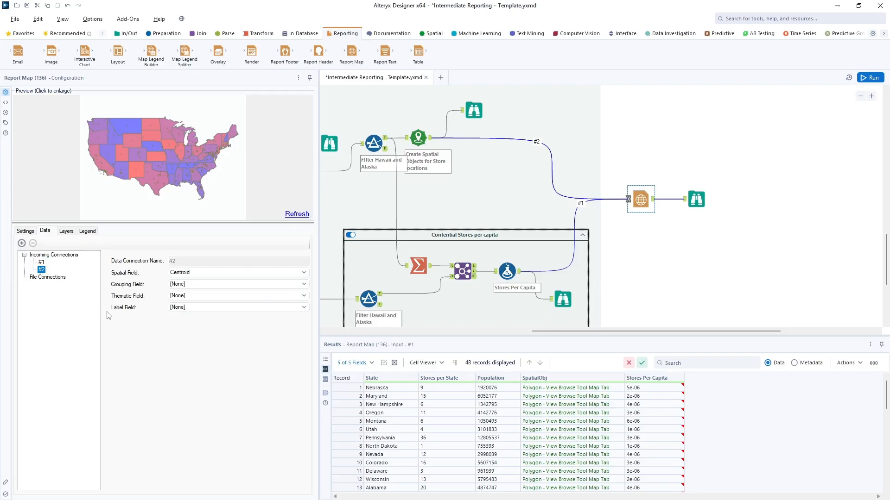
left_click(192, 307)
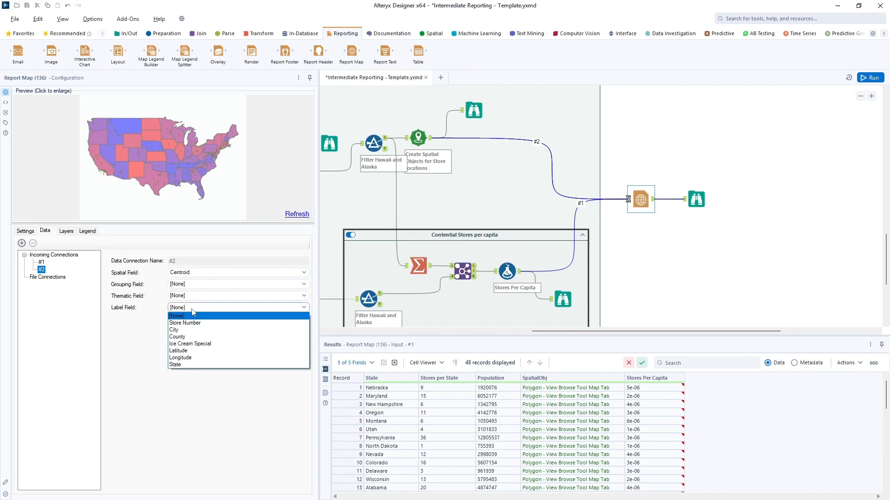
left_click(194, 323)
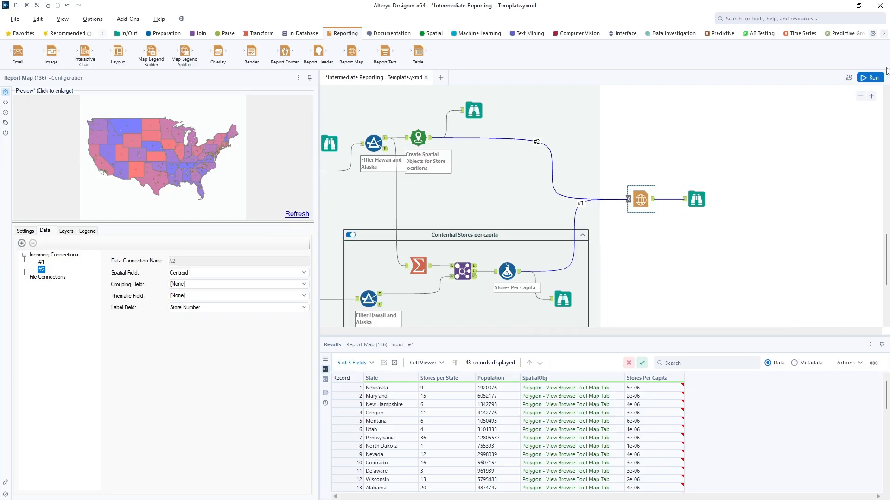
left_click(870, 78)
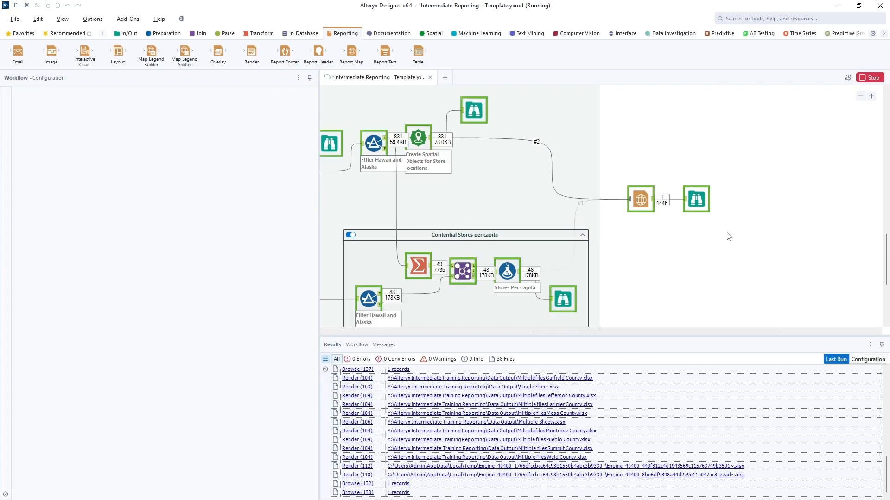
Step: Inspect the store number labels on the state heat map in the Report Map's Browse
left_click(696, 199)
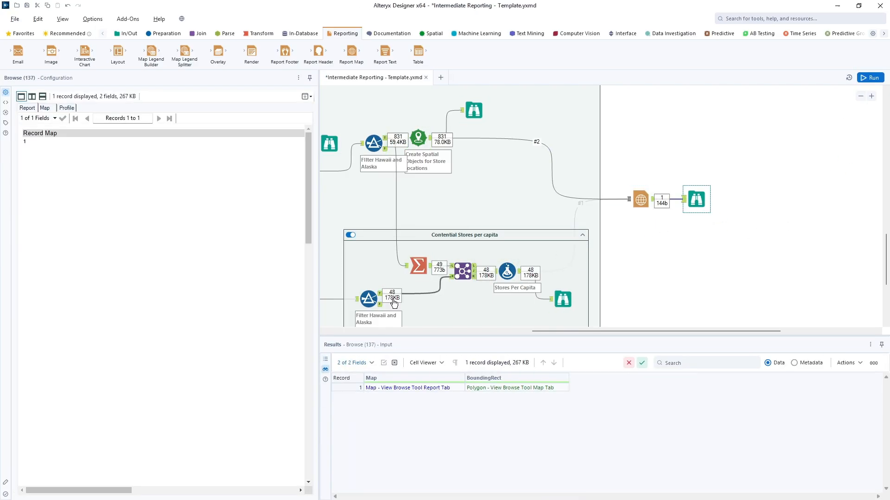
left_click_drag(309, 235, 283, 411)
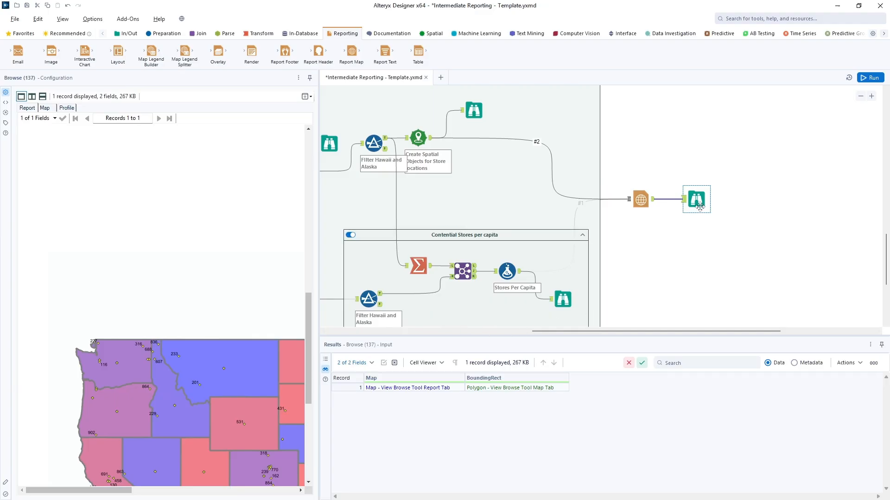
left_click(639, 202)
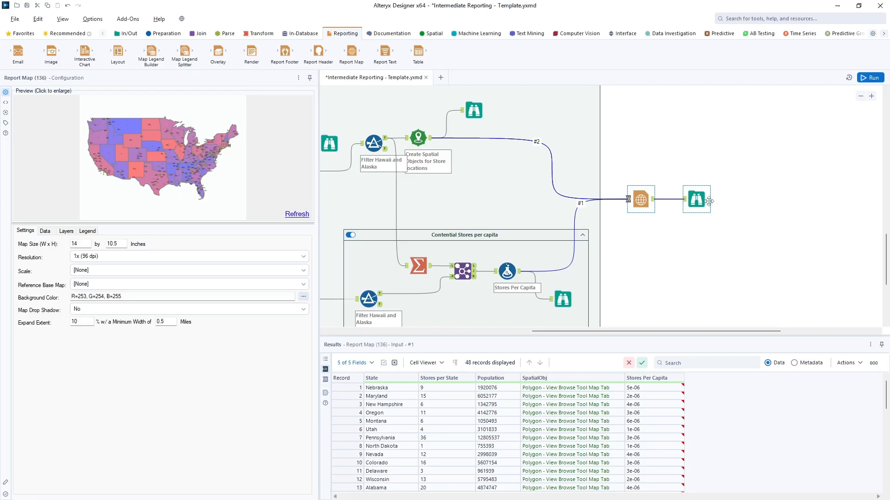
Step: Move the Browse above the Report Map's output line and add a Report Header after the Report Map, titled "Heat Map of the US ( Stores)"
left_click_drag(696, 199, 690, 155)
left_click(647, 202)
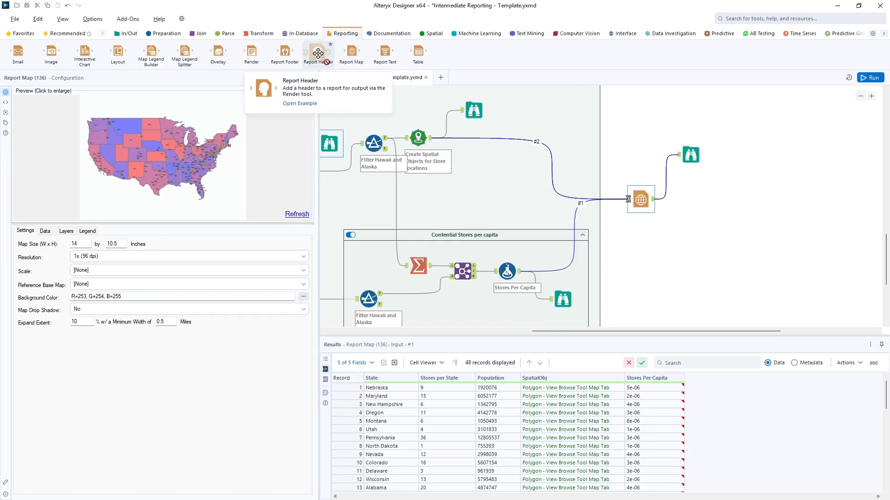
left_click_drag(319, 52, 707, 200)
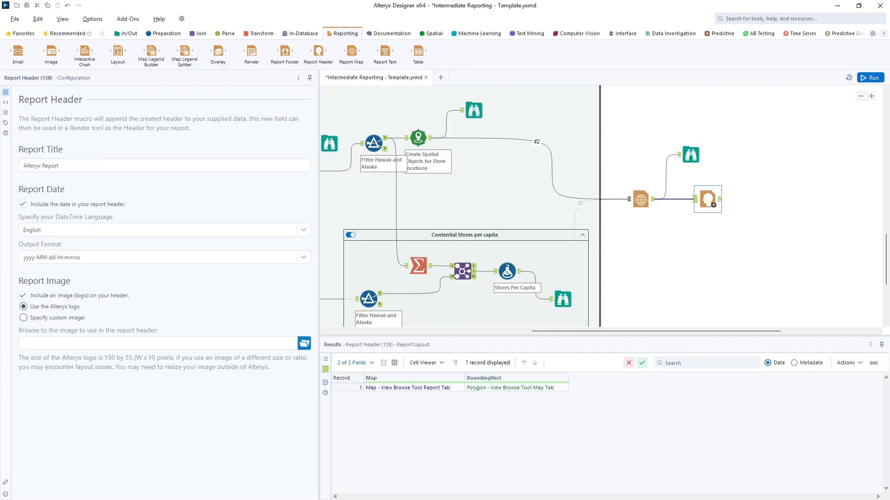
left_click(63, 167)
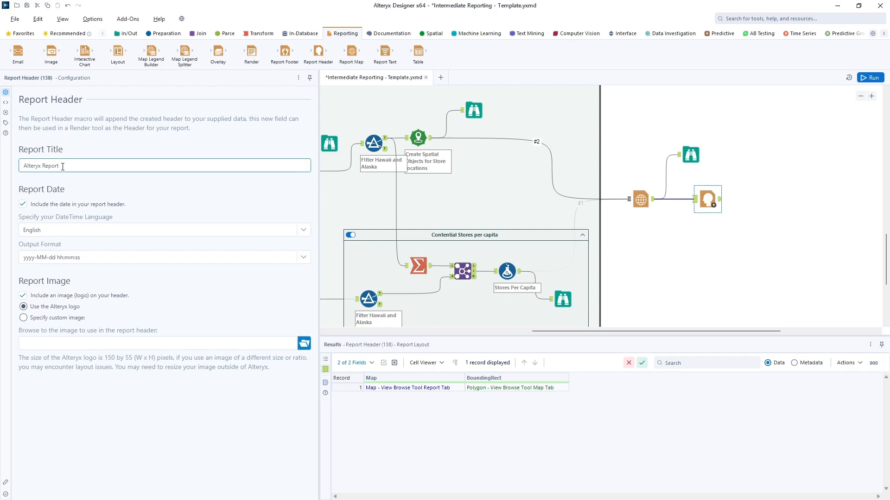
key("ctrl+a")
type("Heat Map of the US")
Step: Set the Report Header to use the custom image Ice Cream.png from the graphics folder
left_click(24, 318)
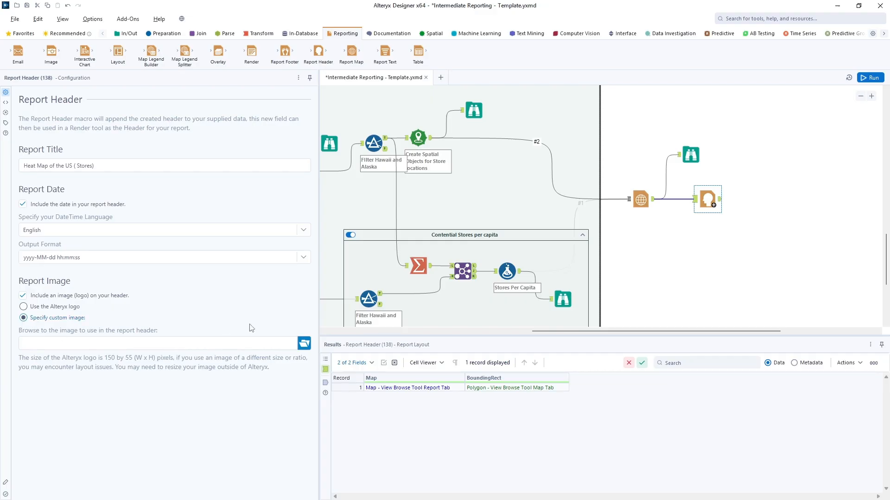
left_click(304, 343)
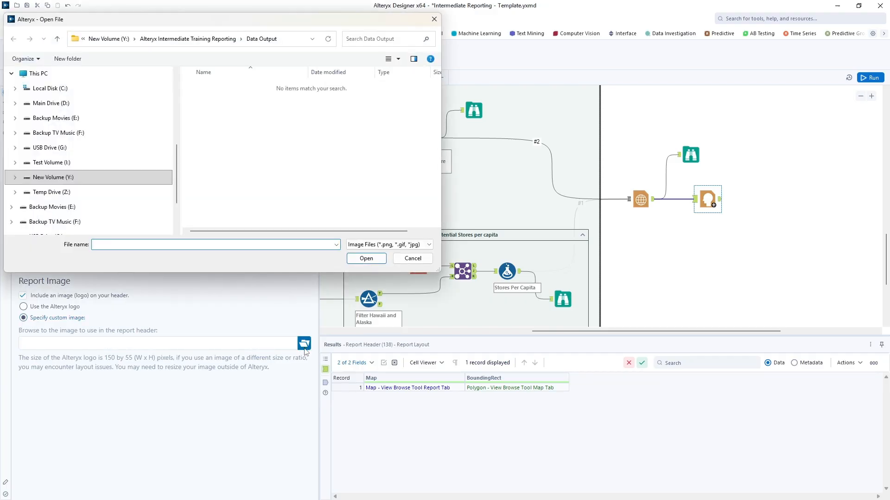
left_click(204, 39)
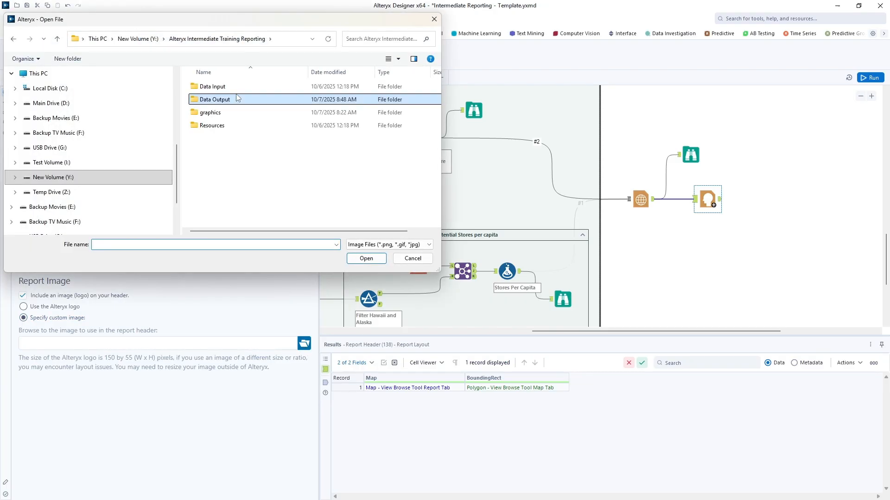
double_click(214, 113)
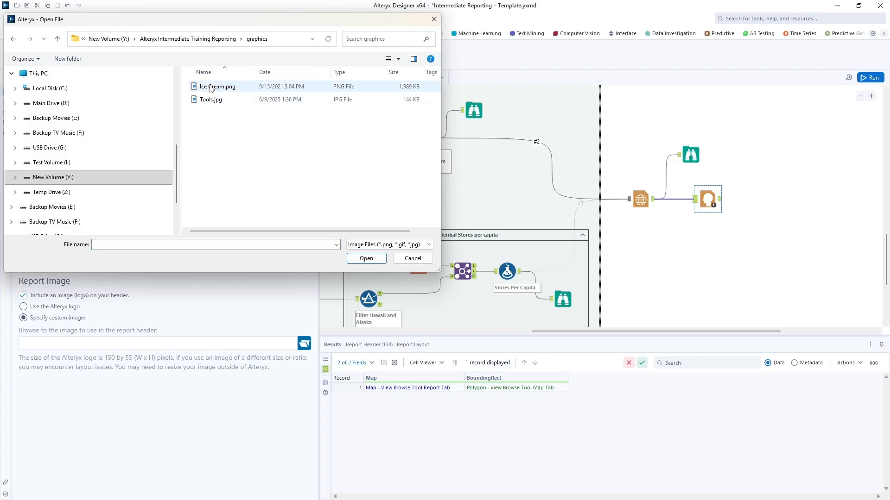
double_click(211, 88)
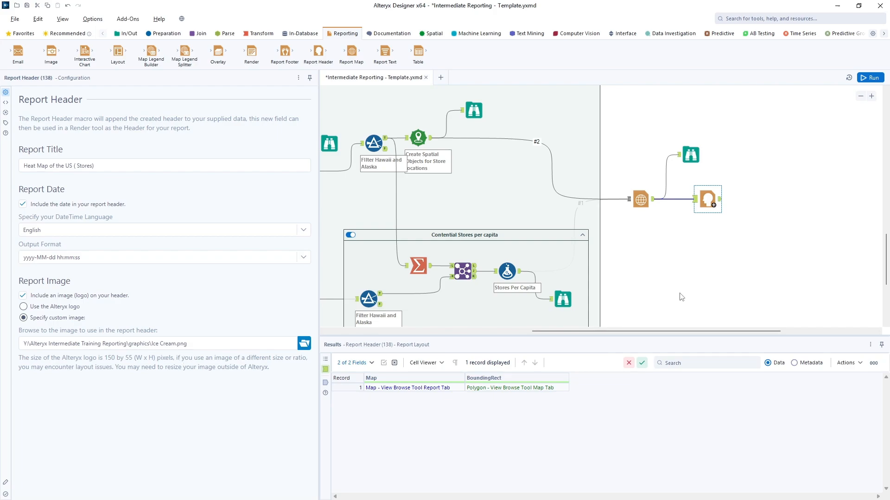
Step: Add a Browse after the Report Header, run the workflow and move the Browse below the output line
right_click(706, 201)
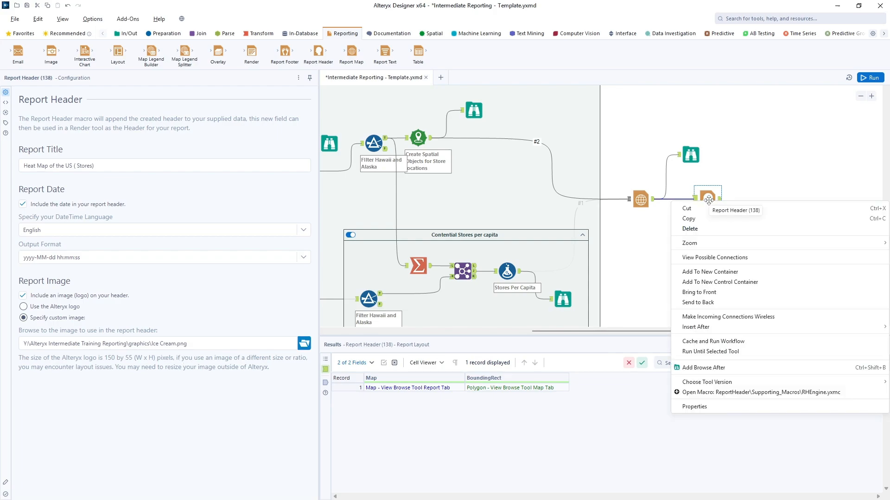
left_click(707, 367)
left_click(870, 78)
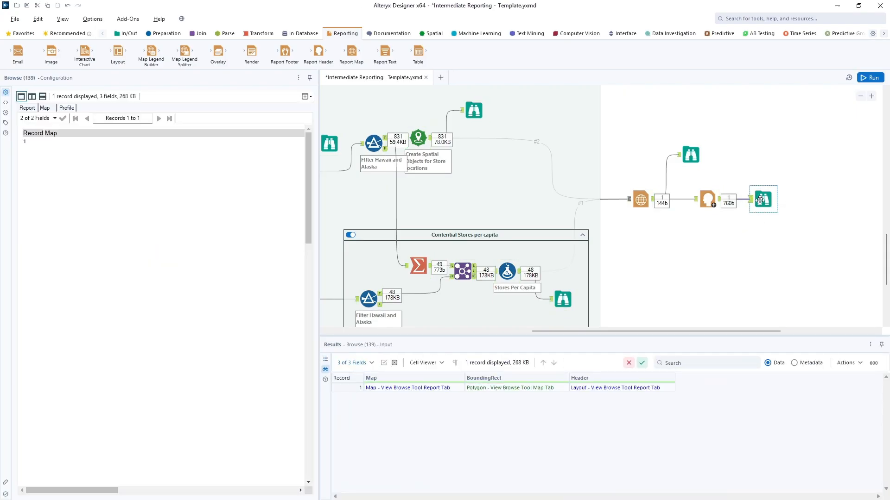
left_click_drag(760, 199, 742, 243)
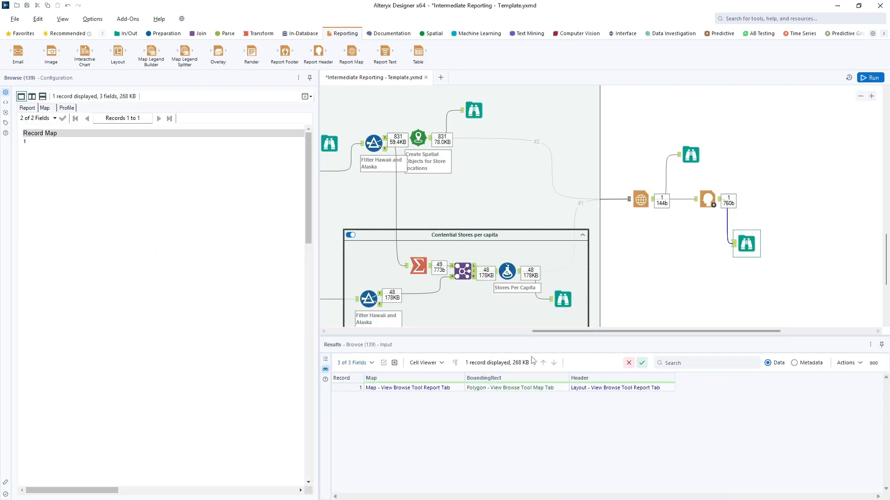
Step: Examine the map in the Report Header's Browse, and hide the Map field to view only the Header field
left_click(352, 388)
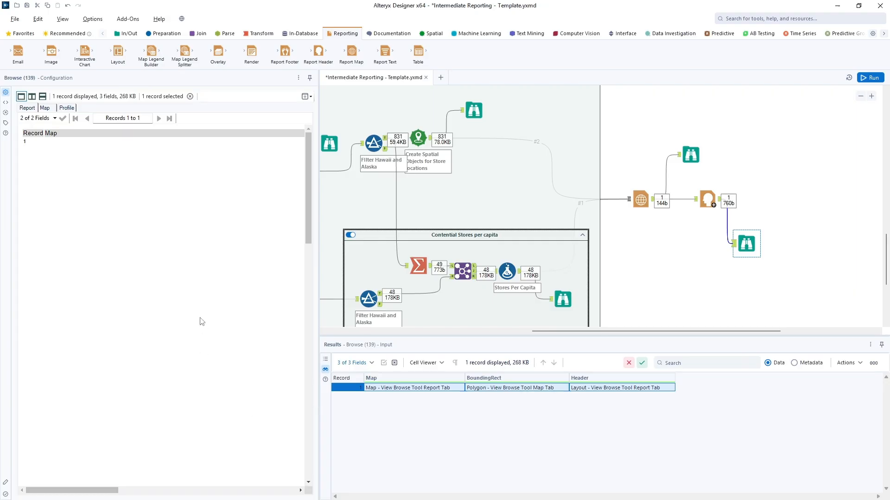
left_click_drag(114, 492, 240, 493)
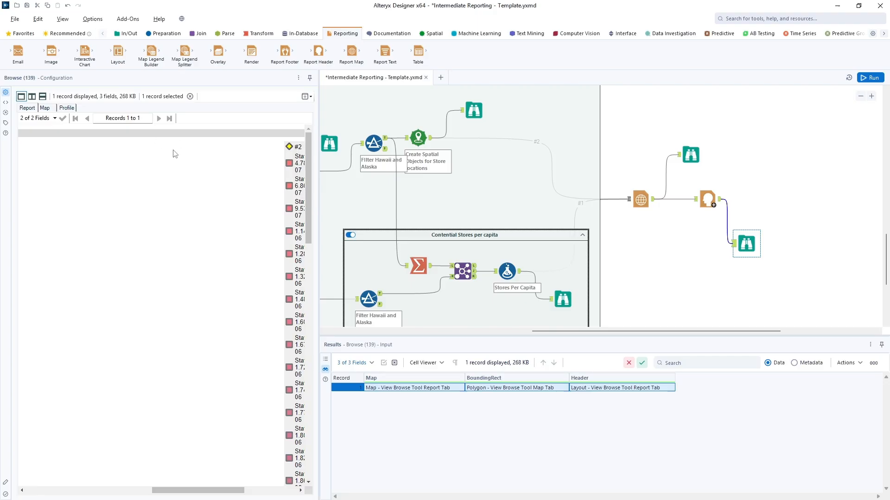
scroll(298, 298, "down", 5)
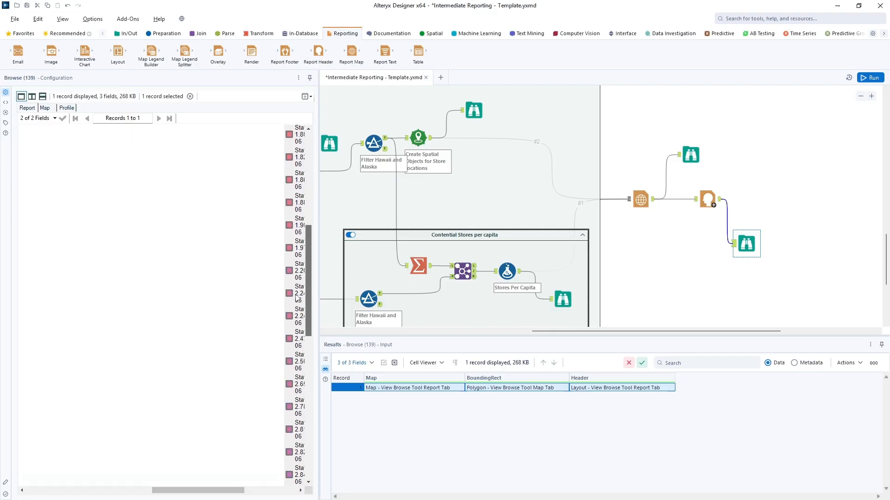
scroll(304, 387, "down", 10)
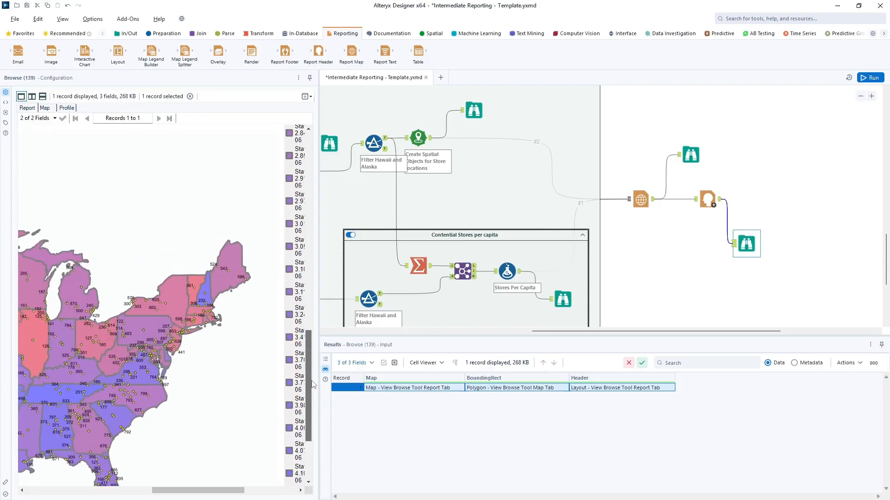
scroll(313, 384, "down", 3)
left_click_drag(232, 491, 133, 494)
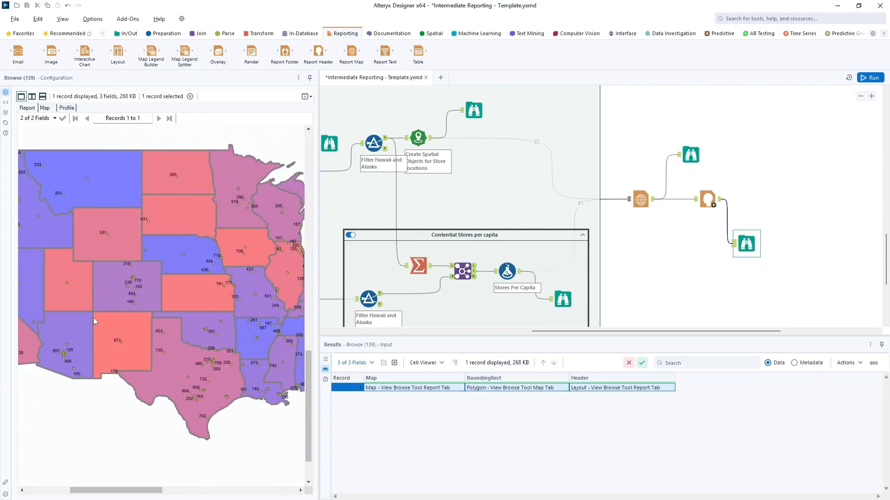
left_click(54, 119)
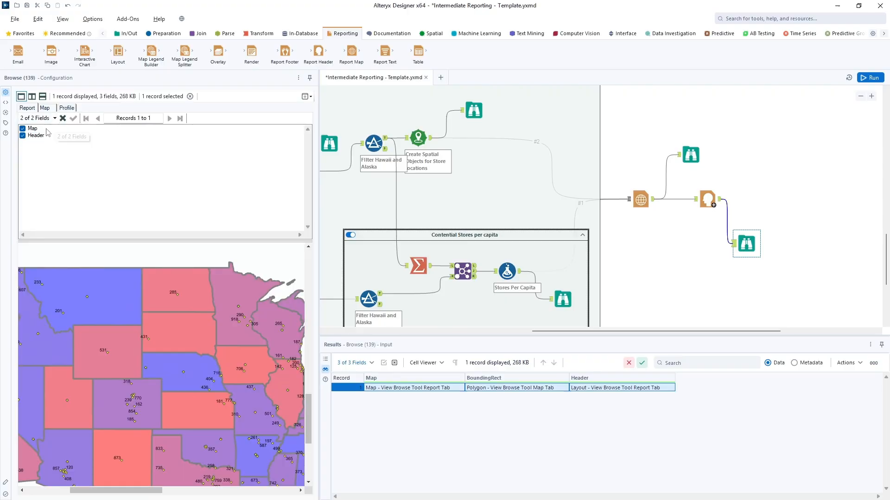
left_click(22, 128)
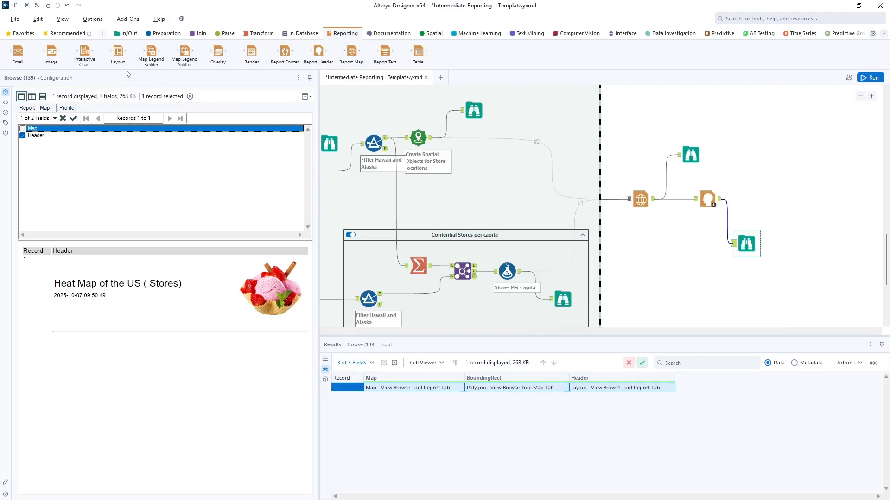
Step: Add a Layout tool after the Report Header, with Header ordered above Map and the orientation set to Vertical
left_click_drag(119, 54, 769, 199)
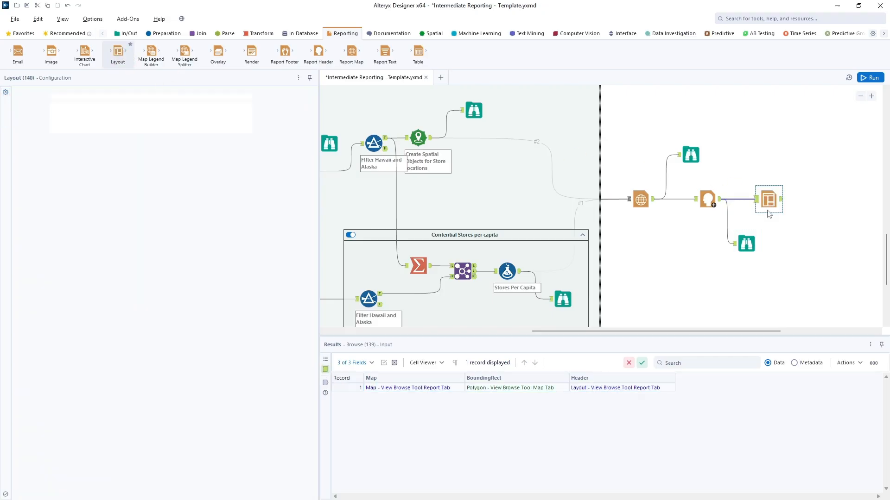
left_click(32, 304)
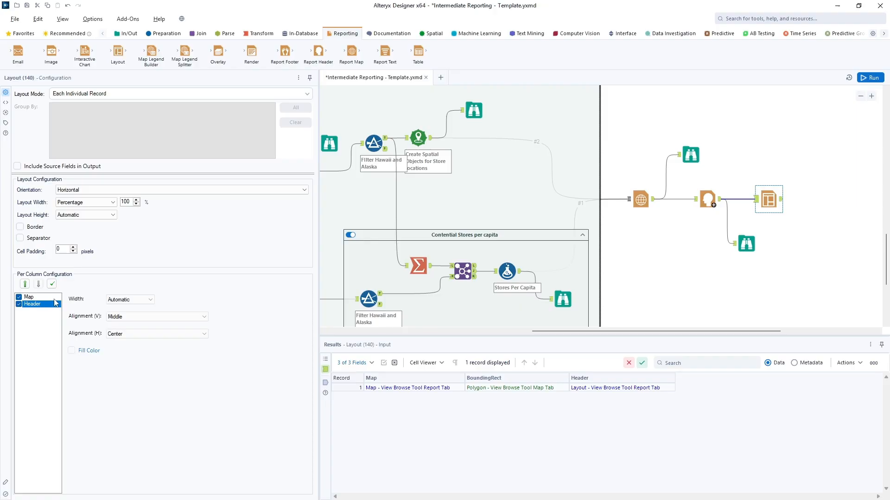
left_click(25, 284)
left_click(86, 190)
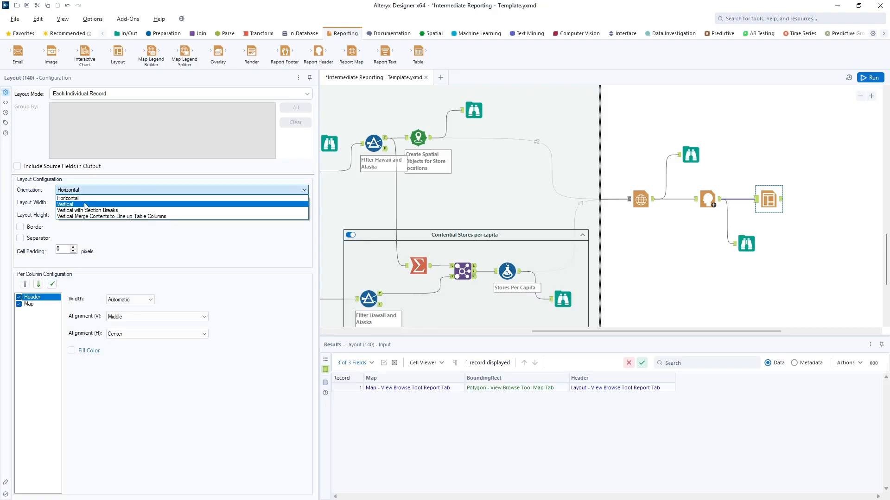
left_click(86, 204)
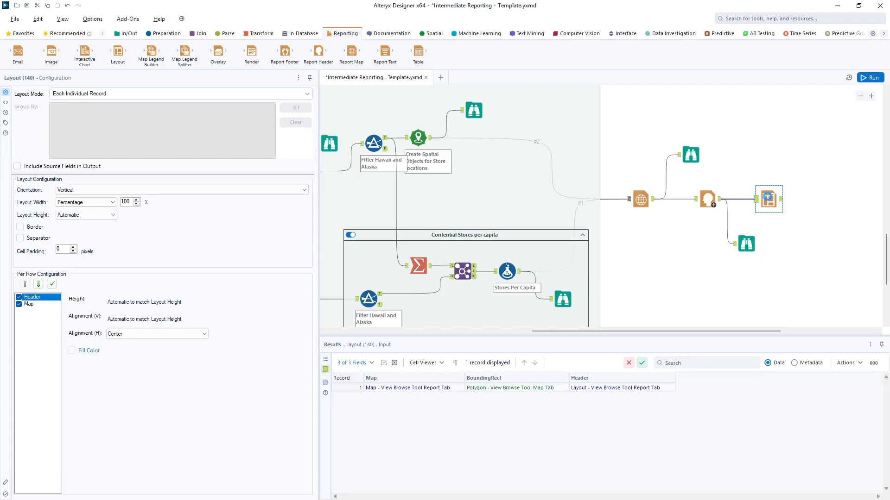
Step: Add a Browse after the Layout tool, run the workflow, and inspect the combined header and map
right_click(768, 199)
left_click(739, 364)
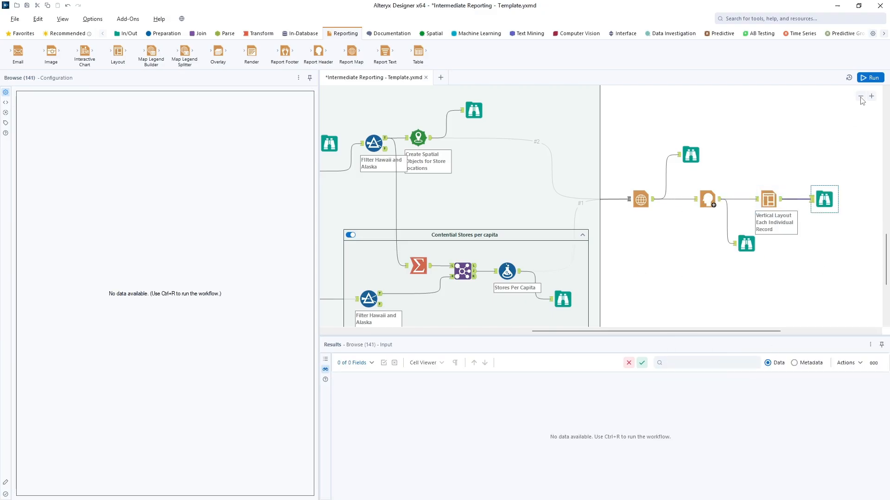
left_click(870, 78)
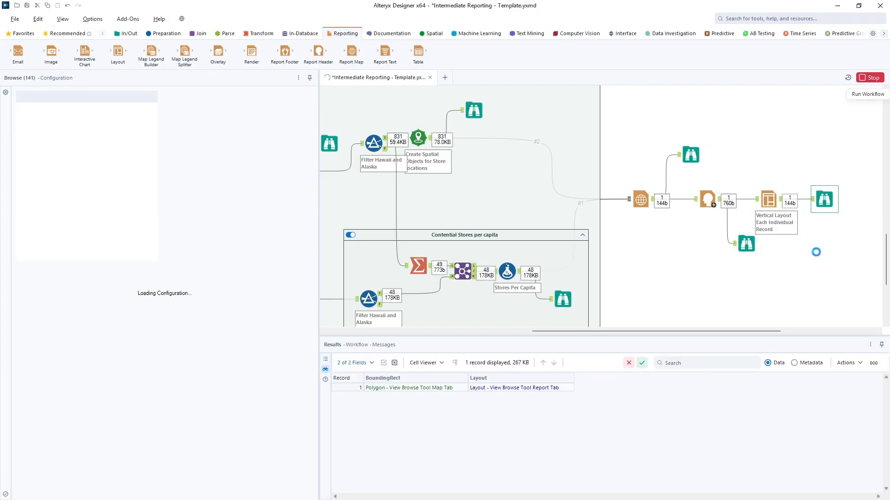
left_click_drag(824, 199, 829, 249)
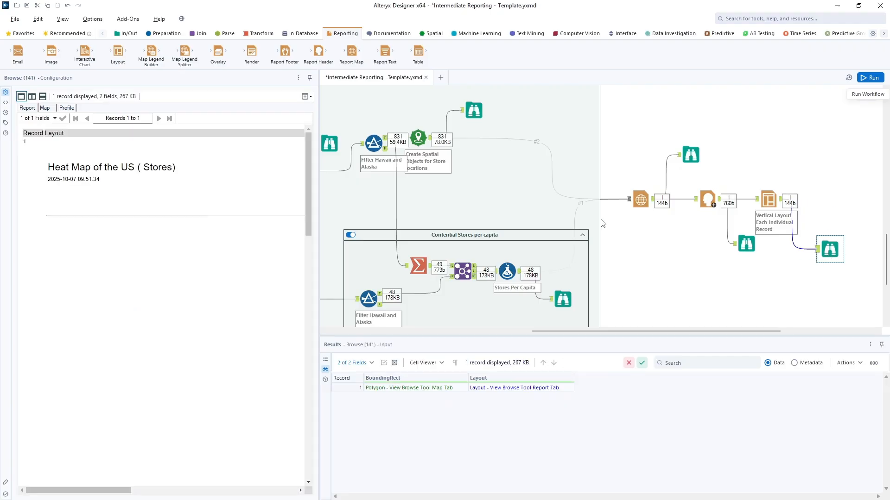
left_click_drag(306, 225, 324, 408)
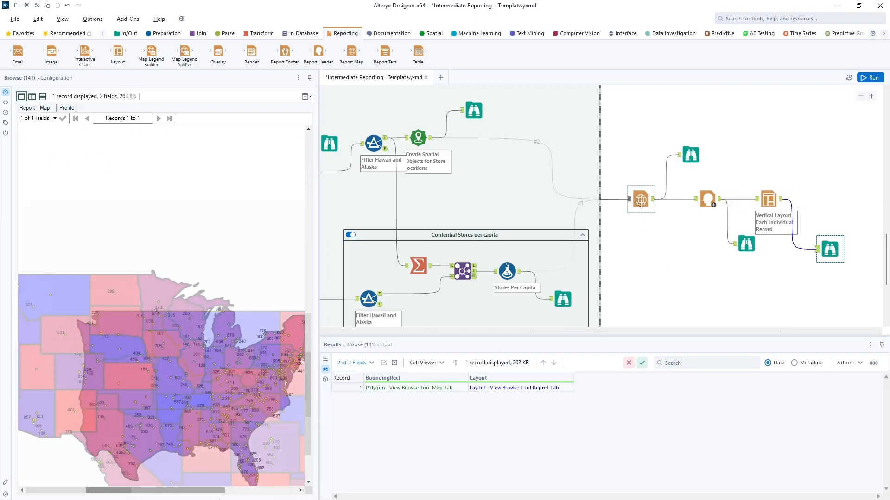
left_click_drag(216, 499, 225, 499)
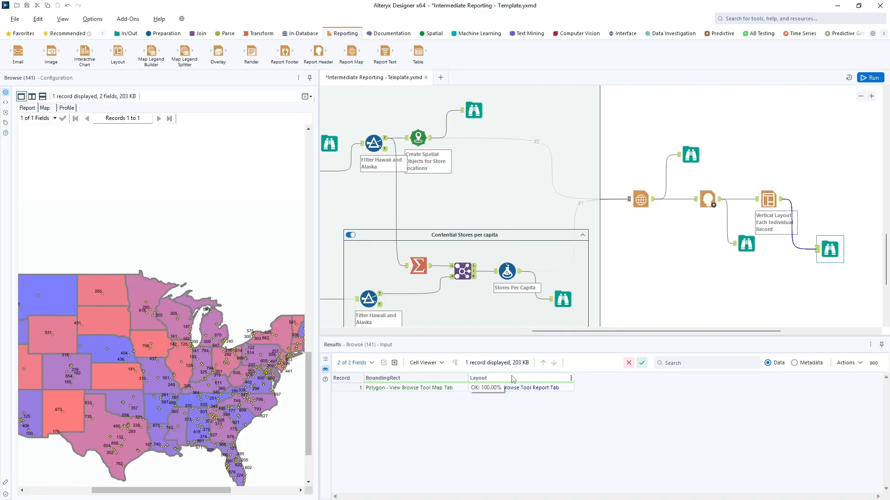
left_click(768, 202)
right_click(768, 202)
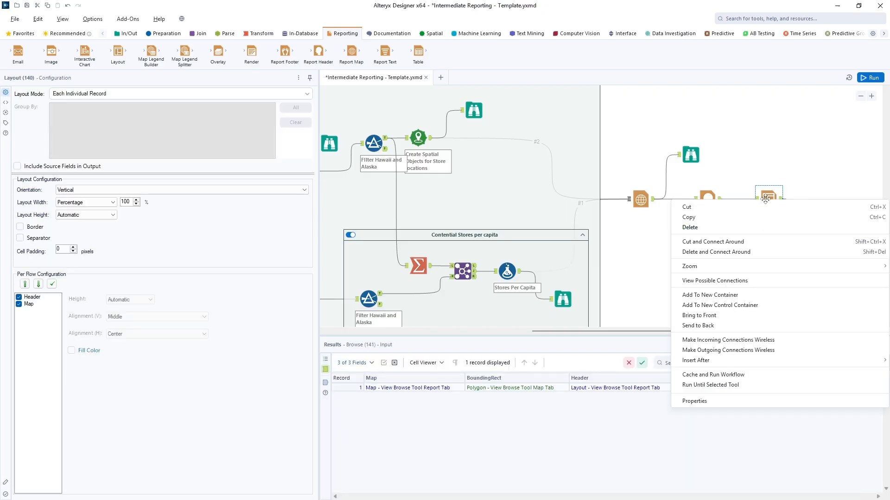
left_click(637, 116)
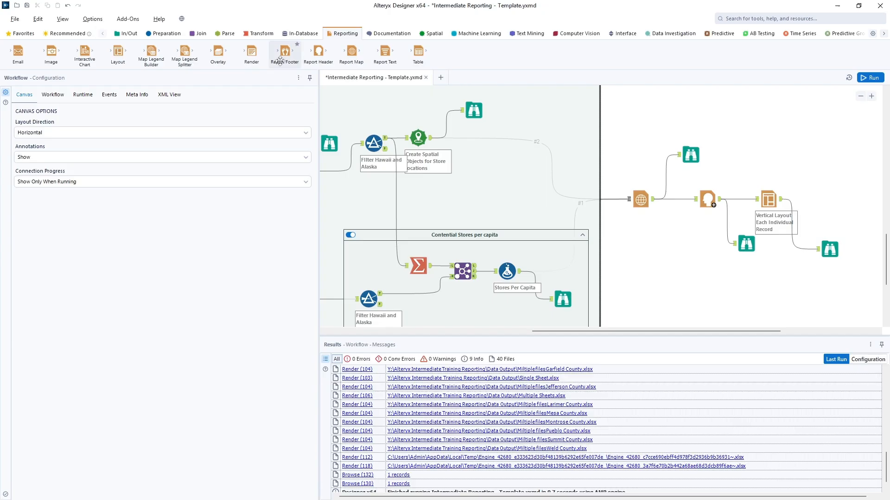
Step: Add a Render tool after the Layout tool with Temporary PDF Document as its output mode
left_click_drag(251, 54, 835, 200)
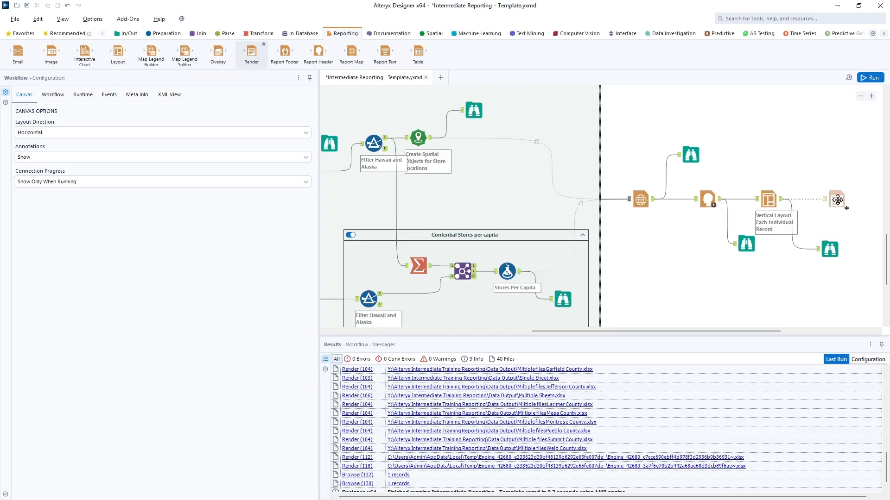
left_click(119, 106)
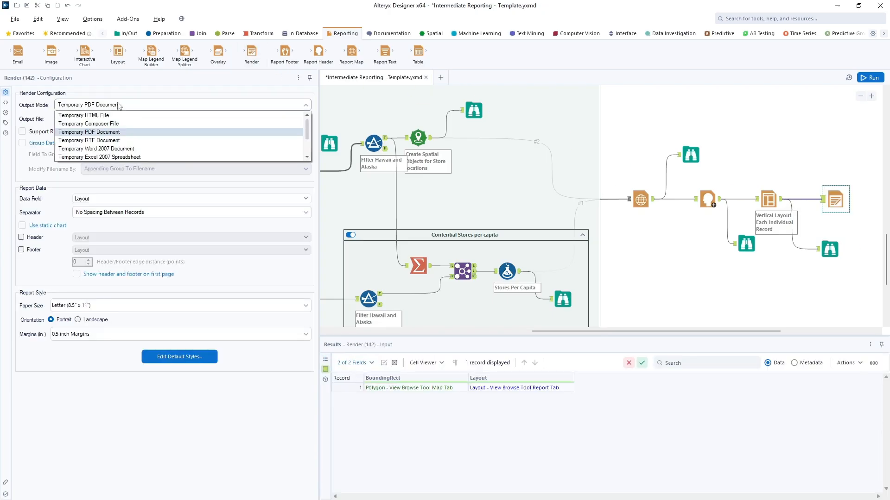
left_click(115, 134)
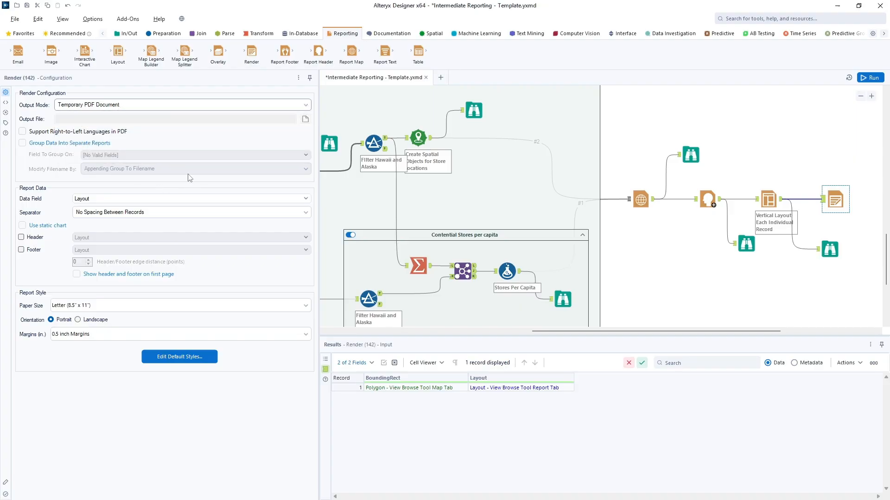
Step: Switch the Render tool's output mode to a specific output file and choose Composer Files (*.pcxml) as the file type
left_click(306, 105)
scroll(278, 132, "down", 2)
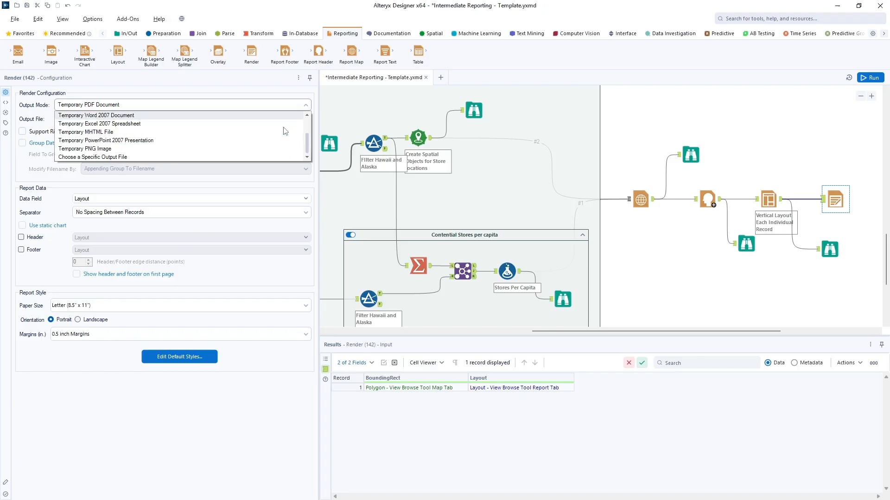
left_click(211, 158)
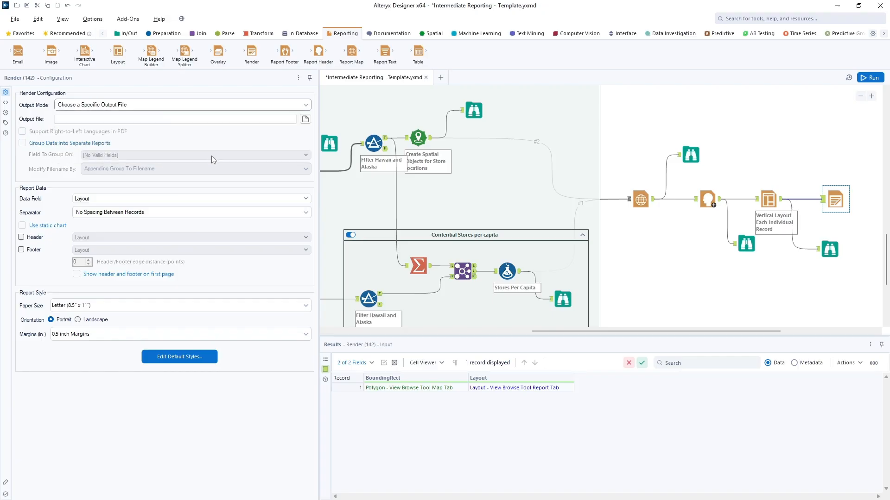
left_click(305, 121)
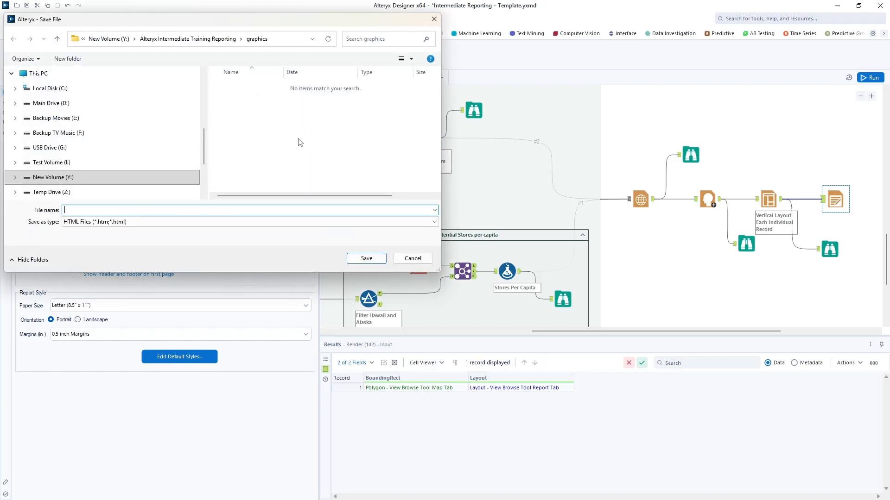
left_click(153, 223)
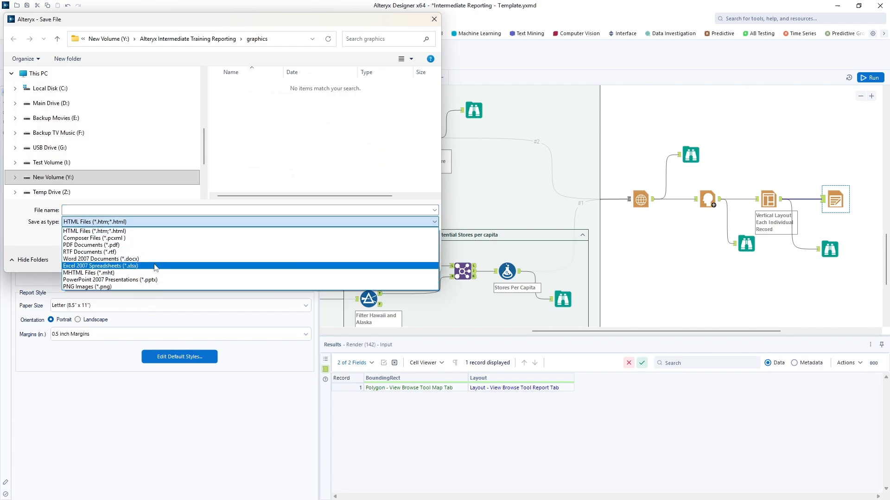
left_click(145, 239)
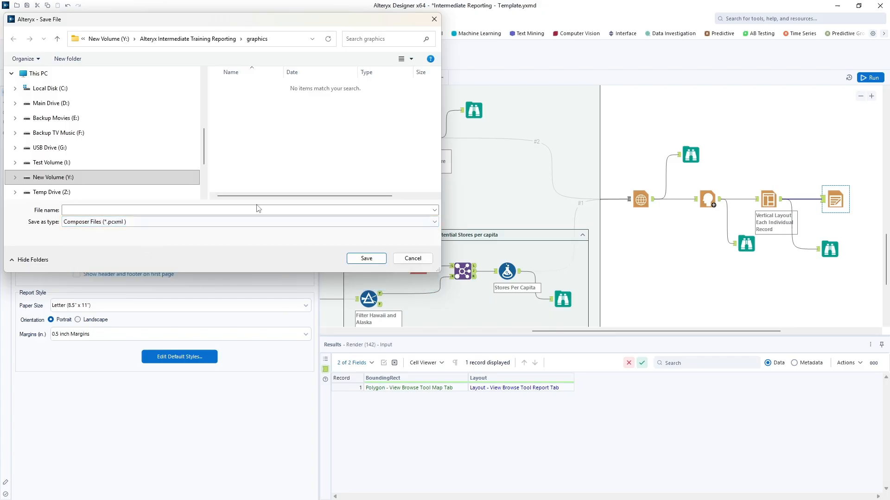
Step: Set the Render output file to All Stores.pcxml in the Data Output folder, replacing the existing file
left_click(227, 41)
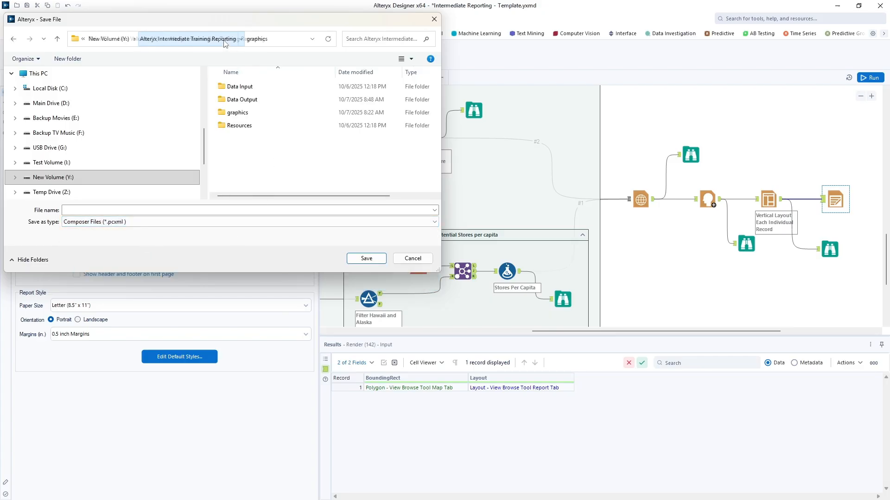
double_click(237, 99)
left_click(240, 88)
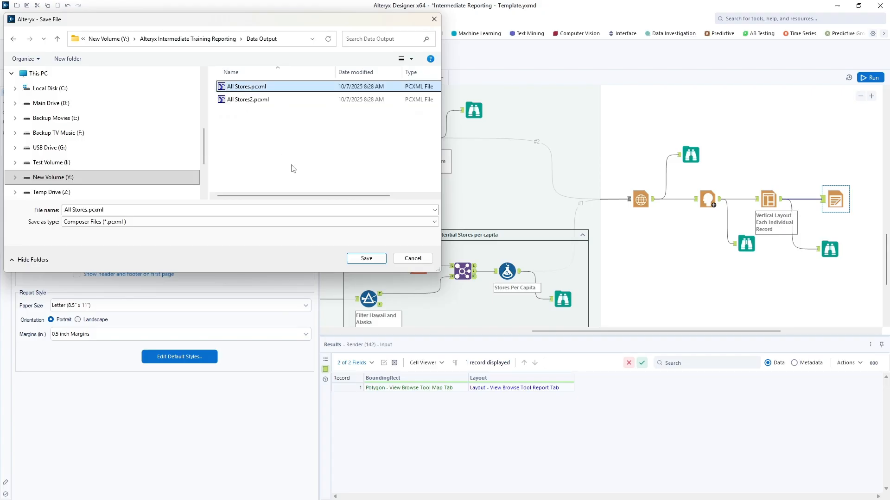
left_click(366, 258)
left_click(467, 256)
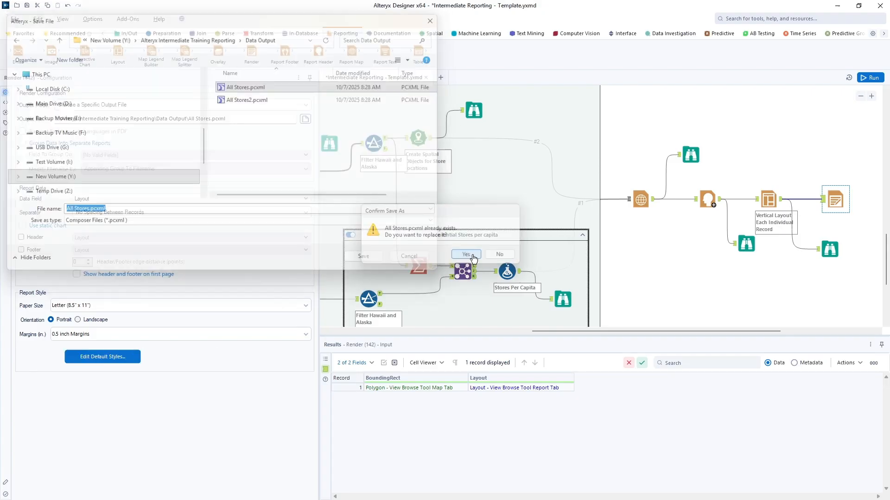
Step: Run the workflow, open the rendered All Stores.pcxml report at full size, and review its header, map and legend
left_click(872, 78)
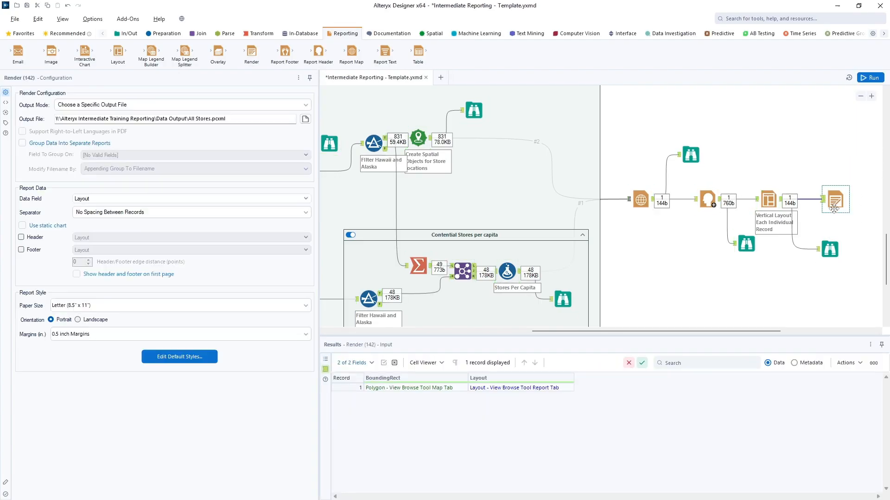
left_click(325, 361)
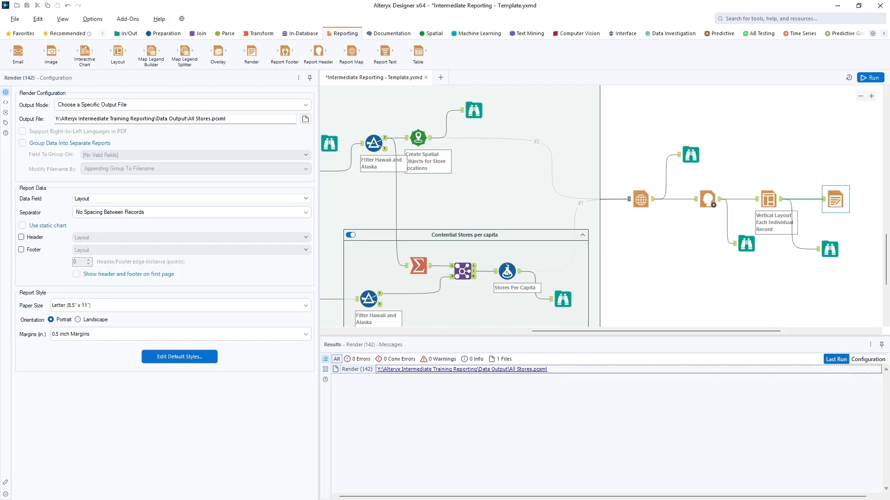
left_click_drag(889, 113, 445, 71)
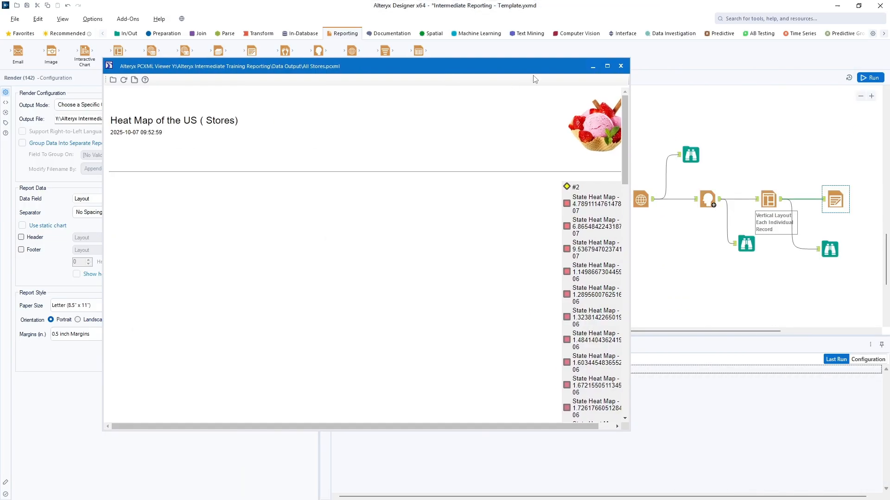
left_click(607, 66)
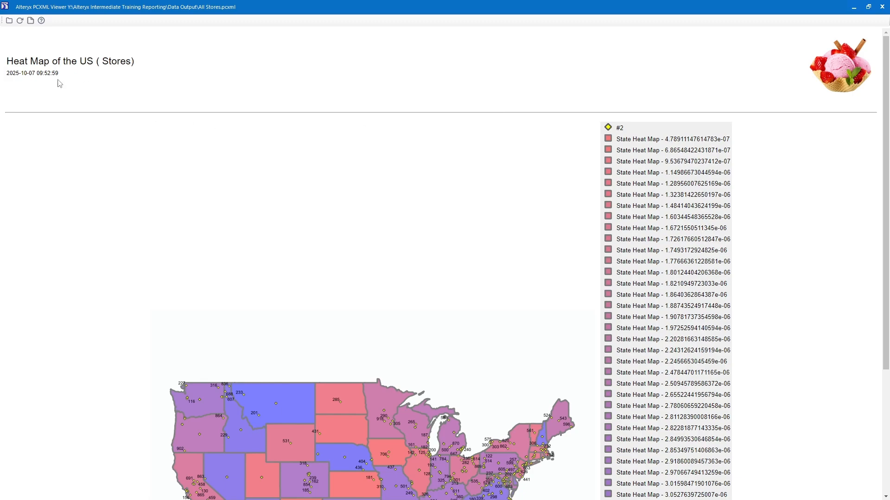
scroll(385, 324, "down", 4)
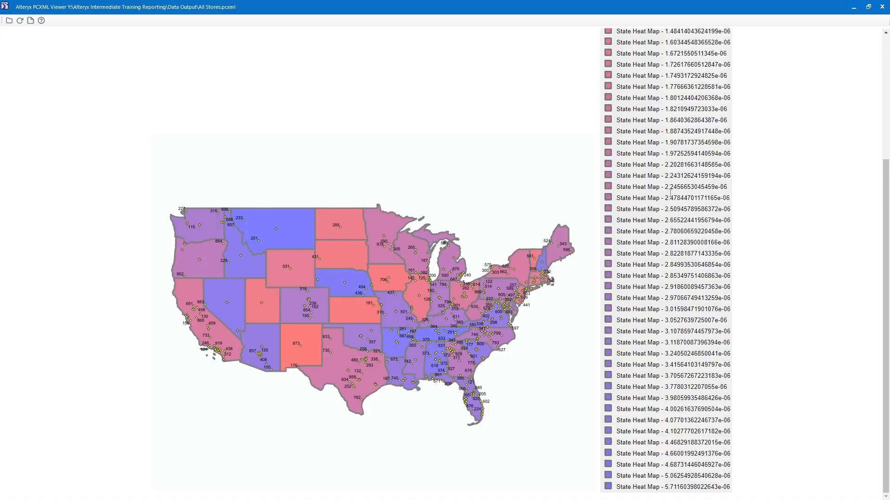
left_click(882, 7)
Step: Set the legend position to [None] in the Report Map tool
left_click(643, 203)
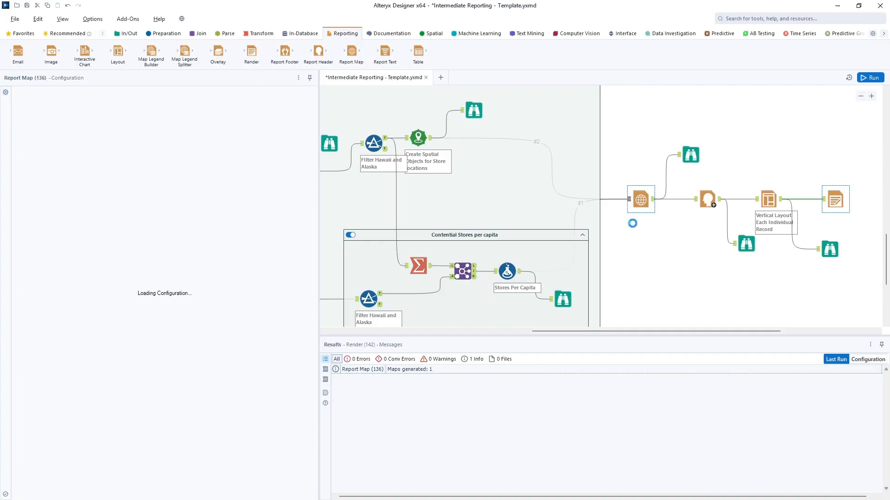
left_click(91, 233)
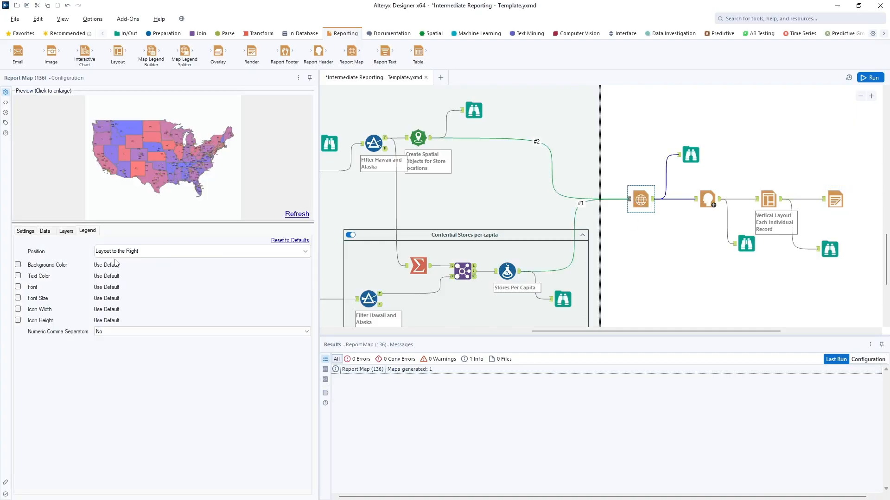
left_click(131, 253)
left_click(124, 263)
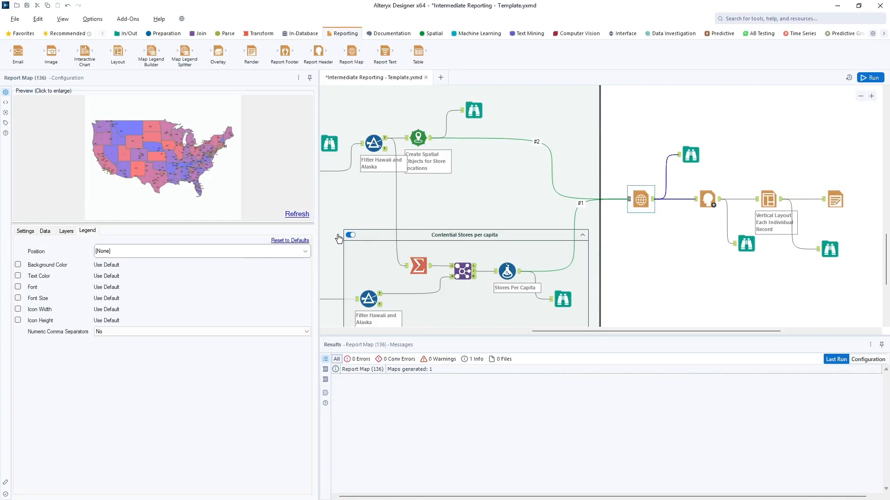
Step: Rerun the workflow, review the regenerated All Stores.pcxml report from header to map, and close the viewer
left_click(867, 78)
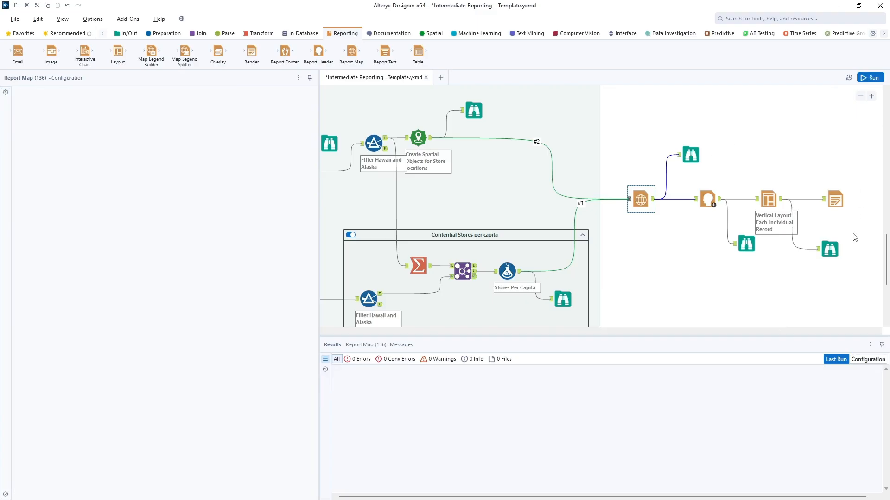
left_click(836, 202)
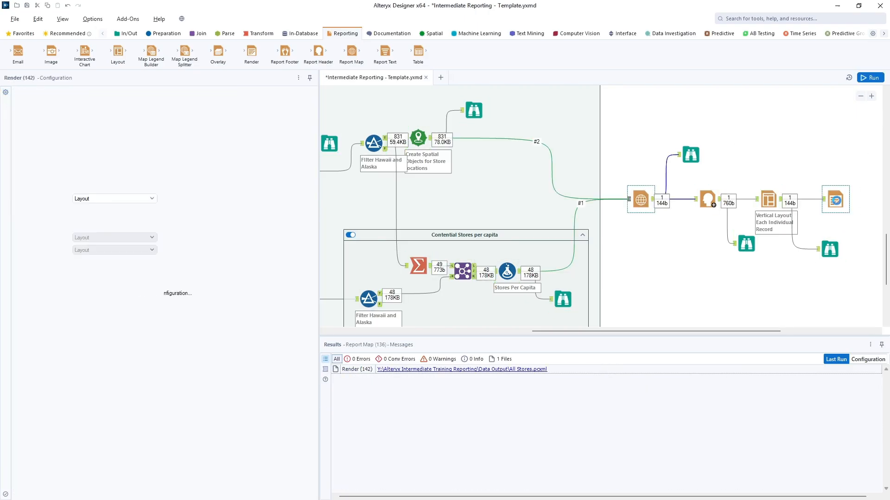
left_click(495, 370)
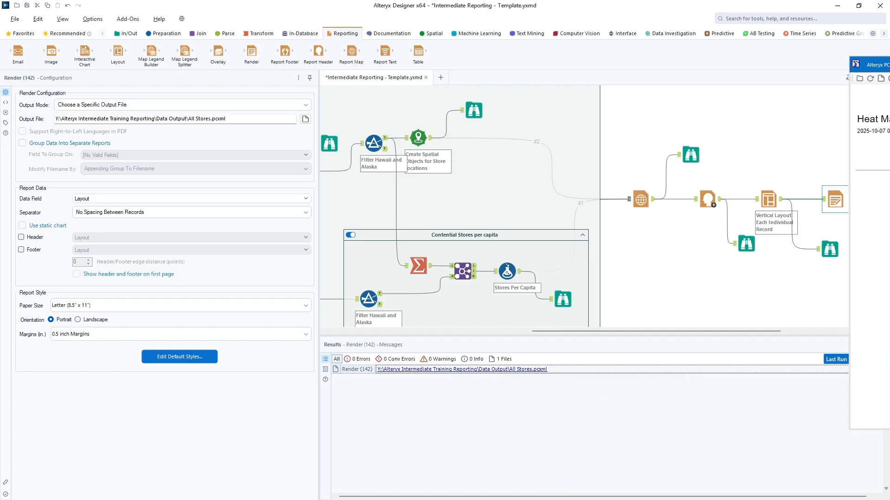
scroll(476, 313, "down", 3)
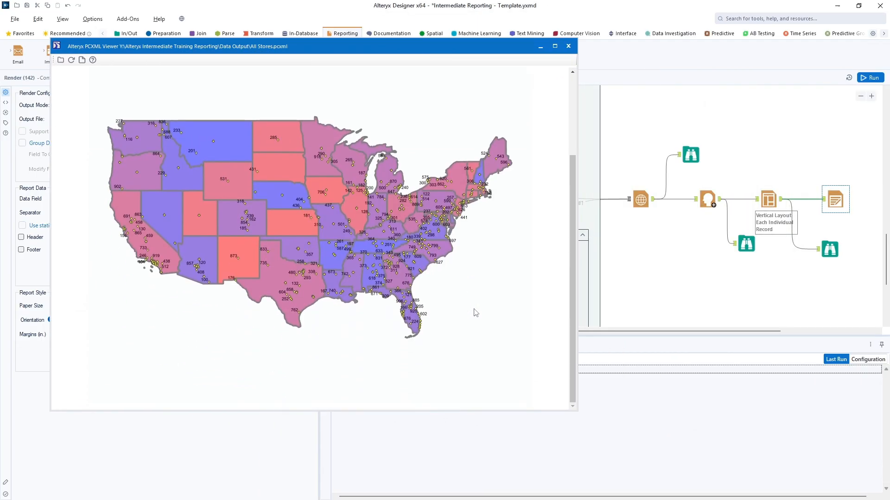
scroll(476, 313, "up", 3)
scroll(476, 314, "down", 2)
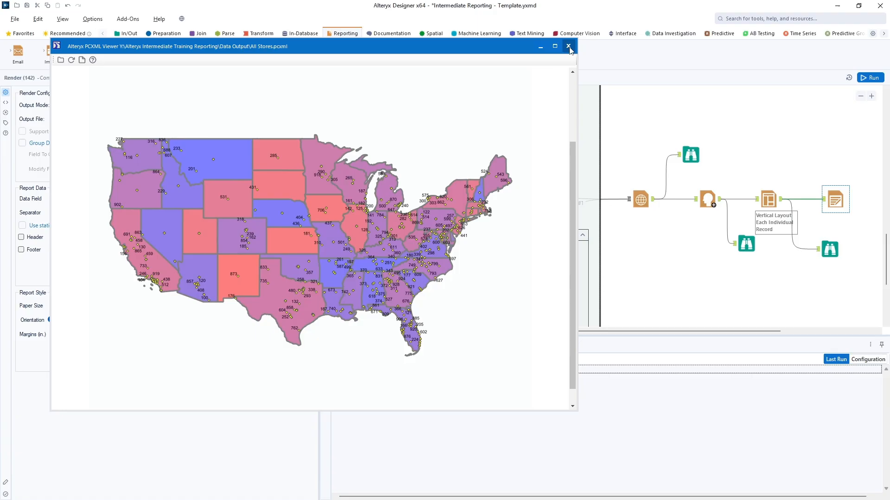
left_click(568, 46)
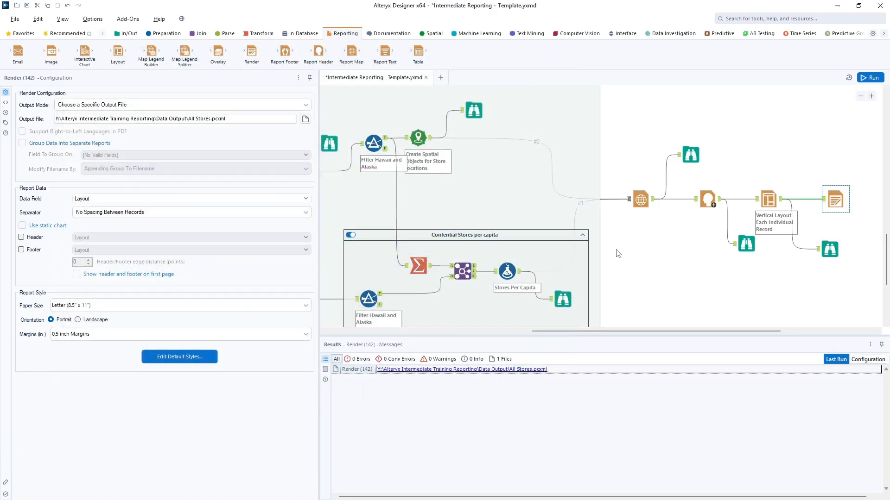